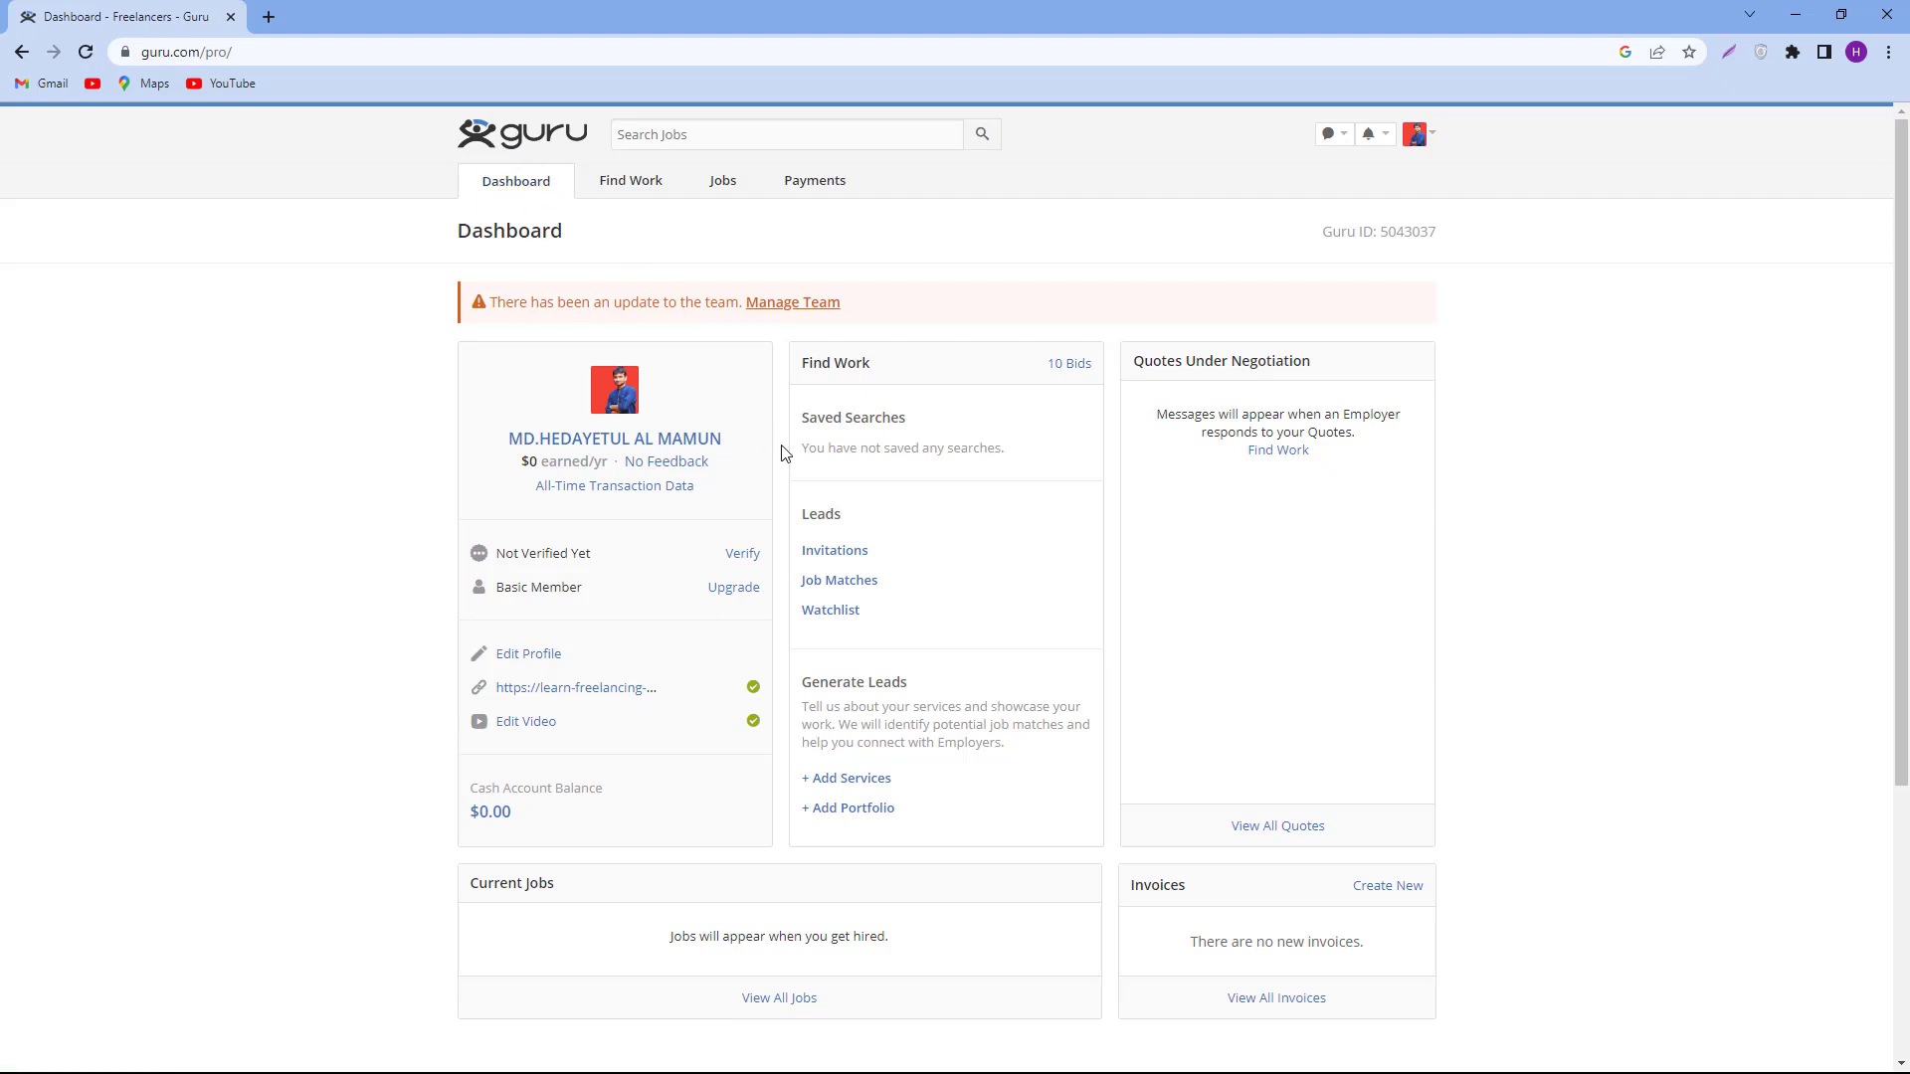
# Start a new portfolio from the dashboard and open the media upload for attaching a file to it.
pyautogui.click(854, 810)
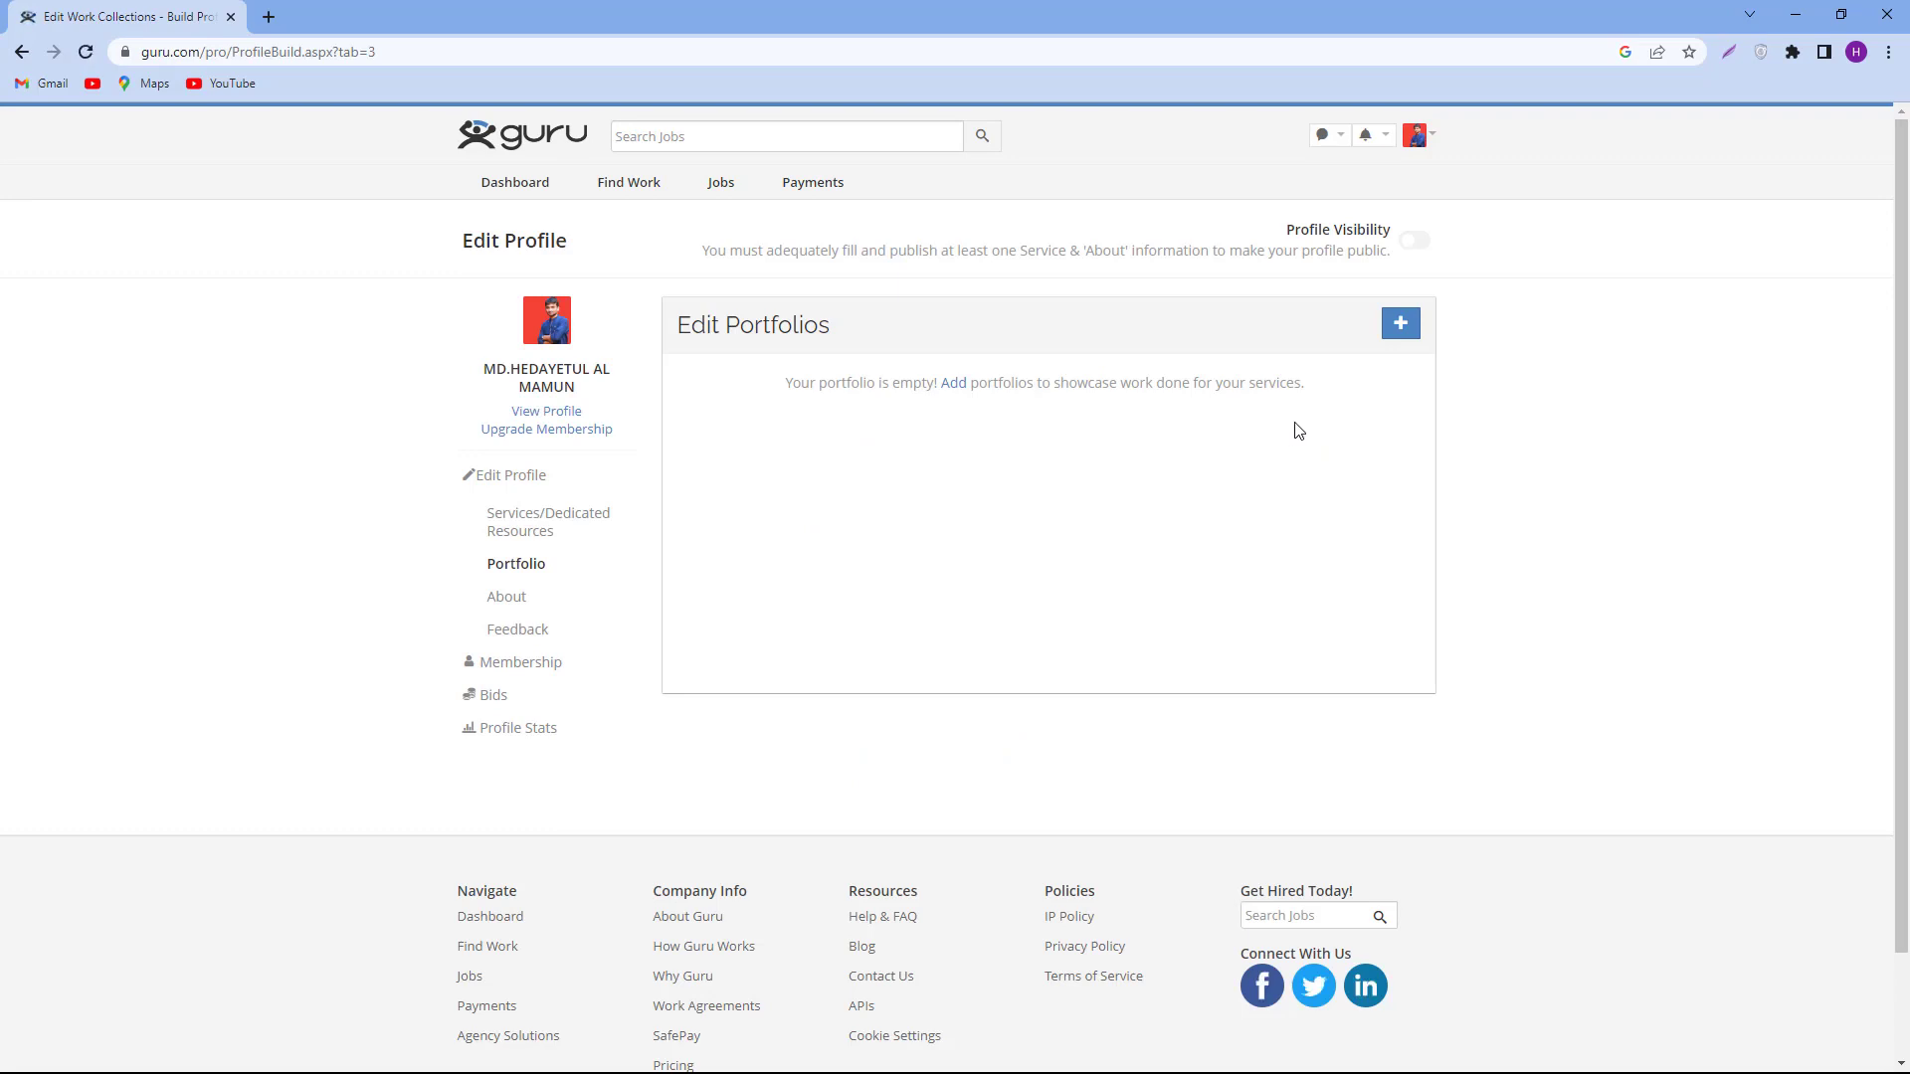
pyautogui.click(1401, 329)
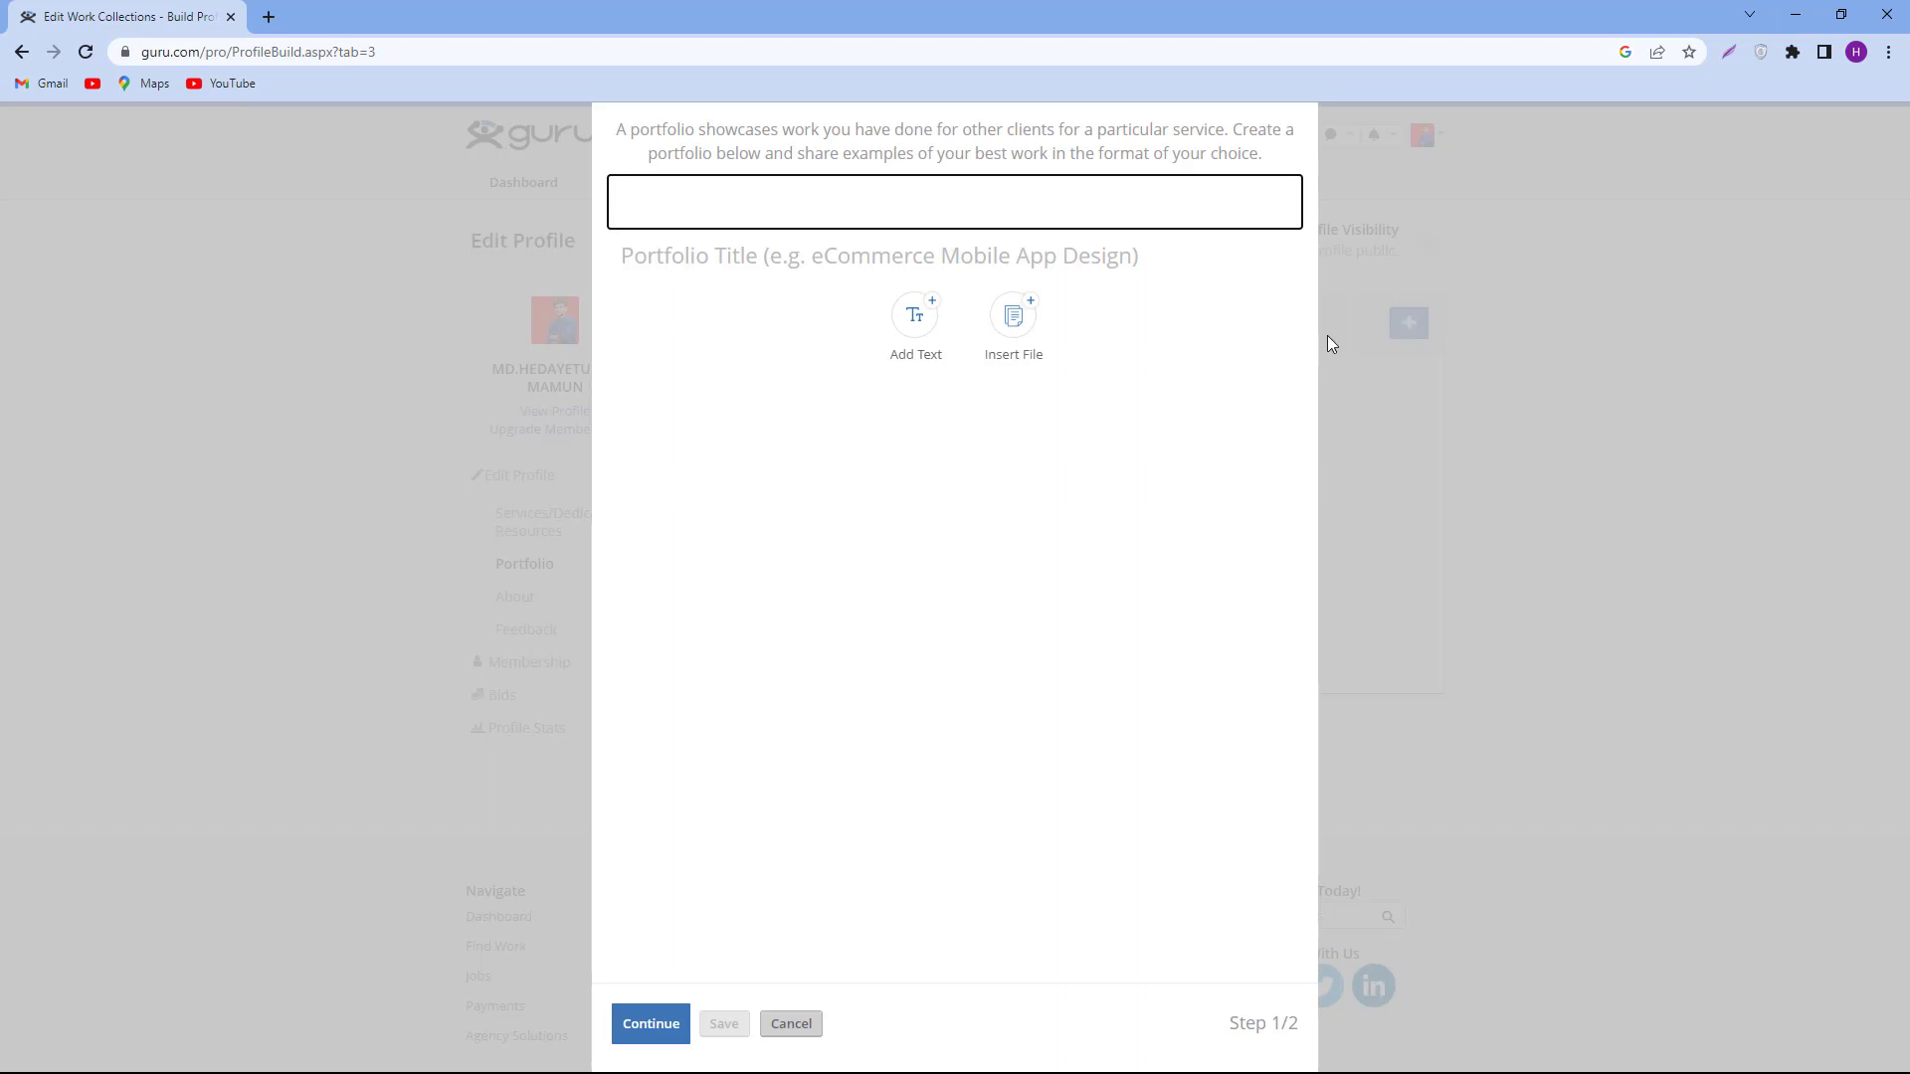
pyautogui.click(1013, 314)
pyautogui.moveTo(1003, 339)
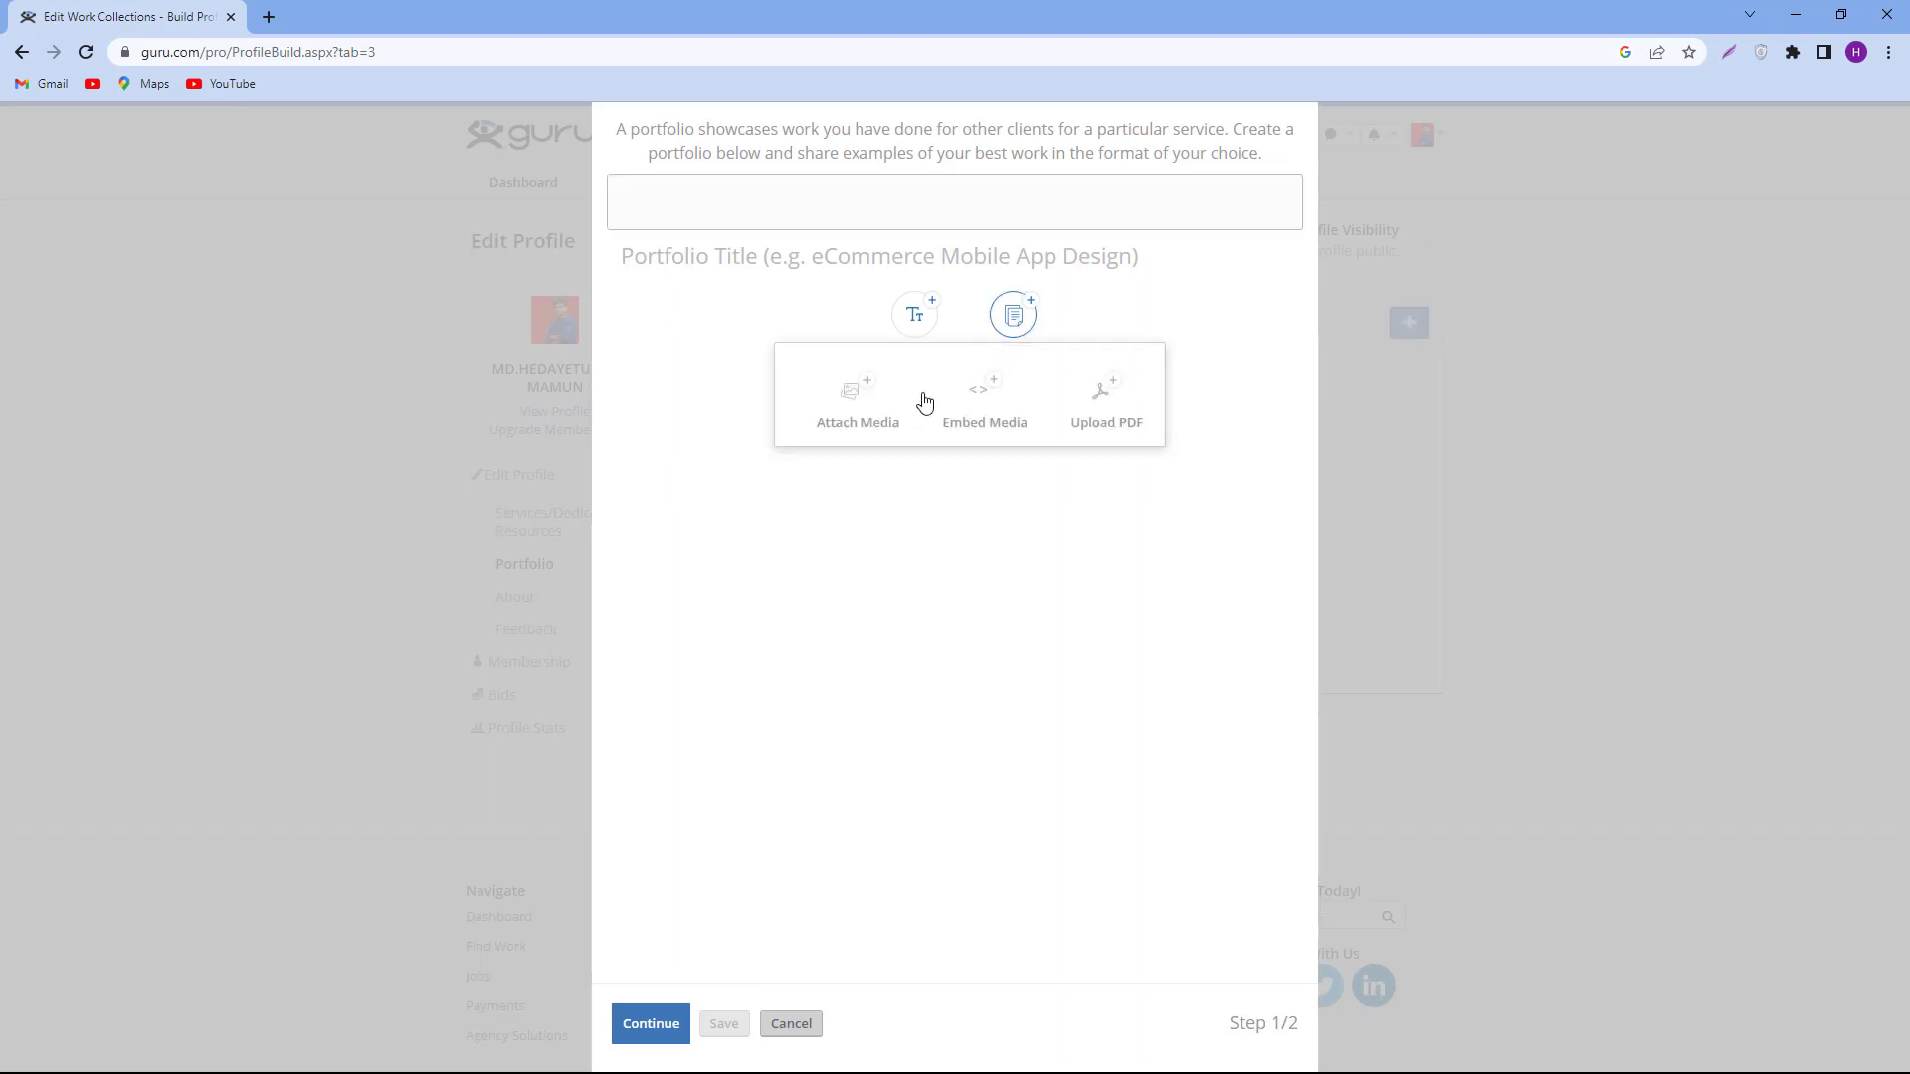
pyautogui.click(857, 395)
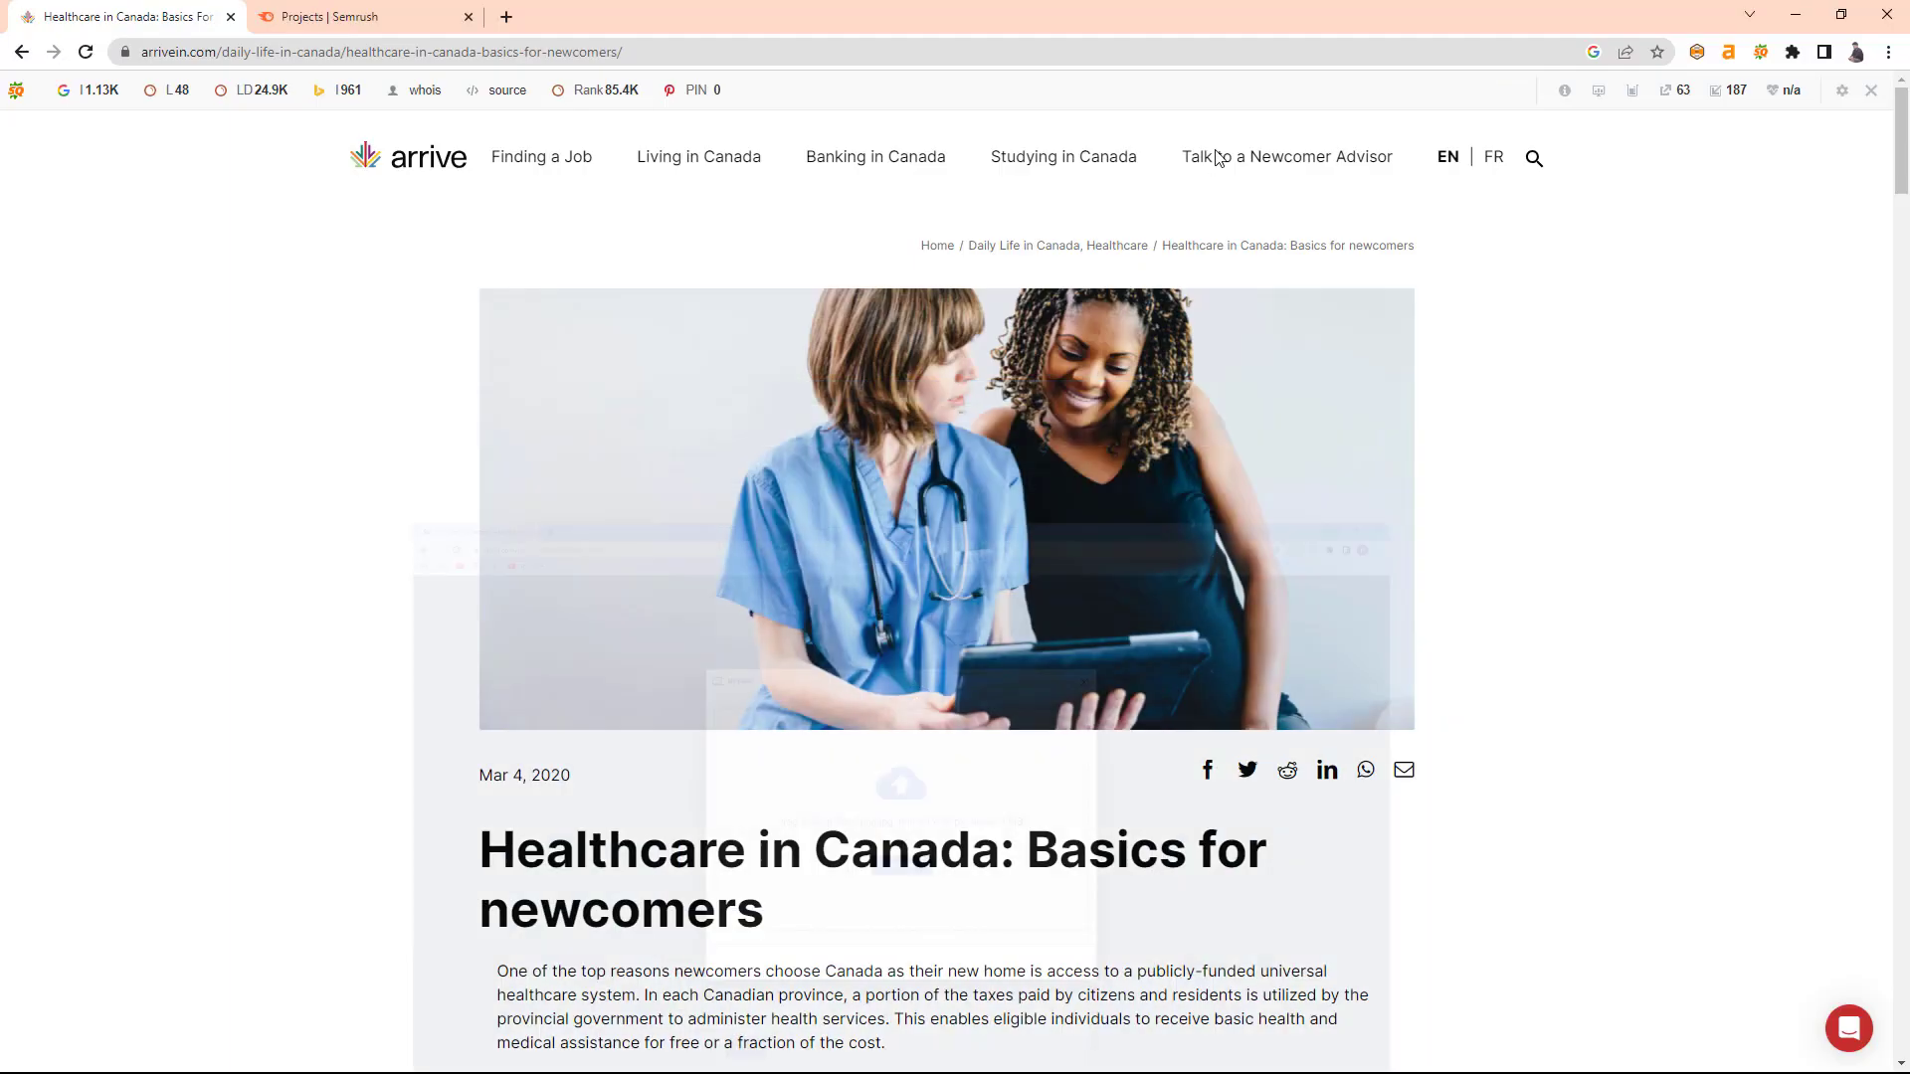
# Copy the web address of the arrivein.com article "Healthcare in Canada: Basics for newcomers".
pyautogui.moveTo(876, 156)
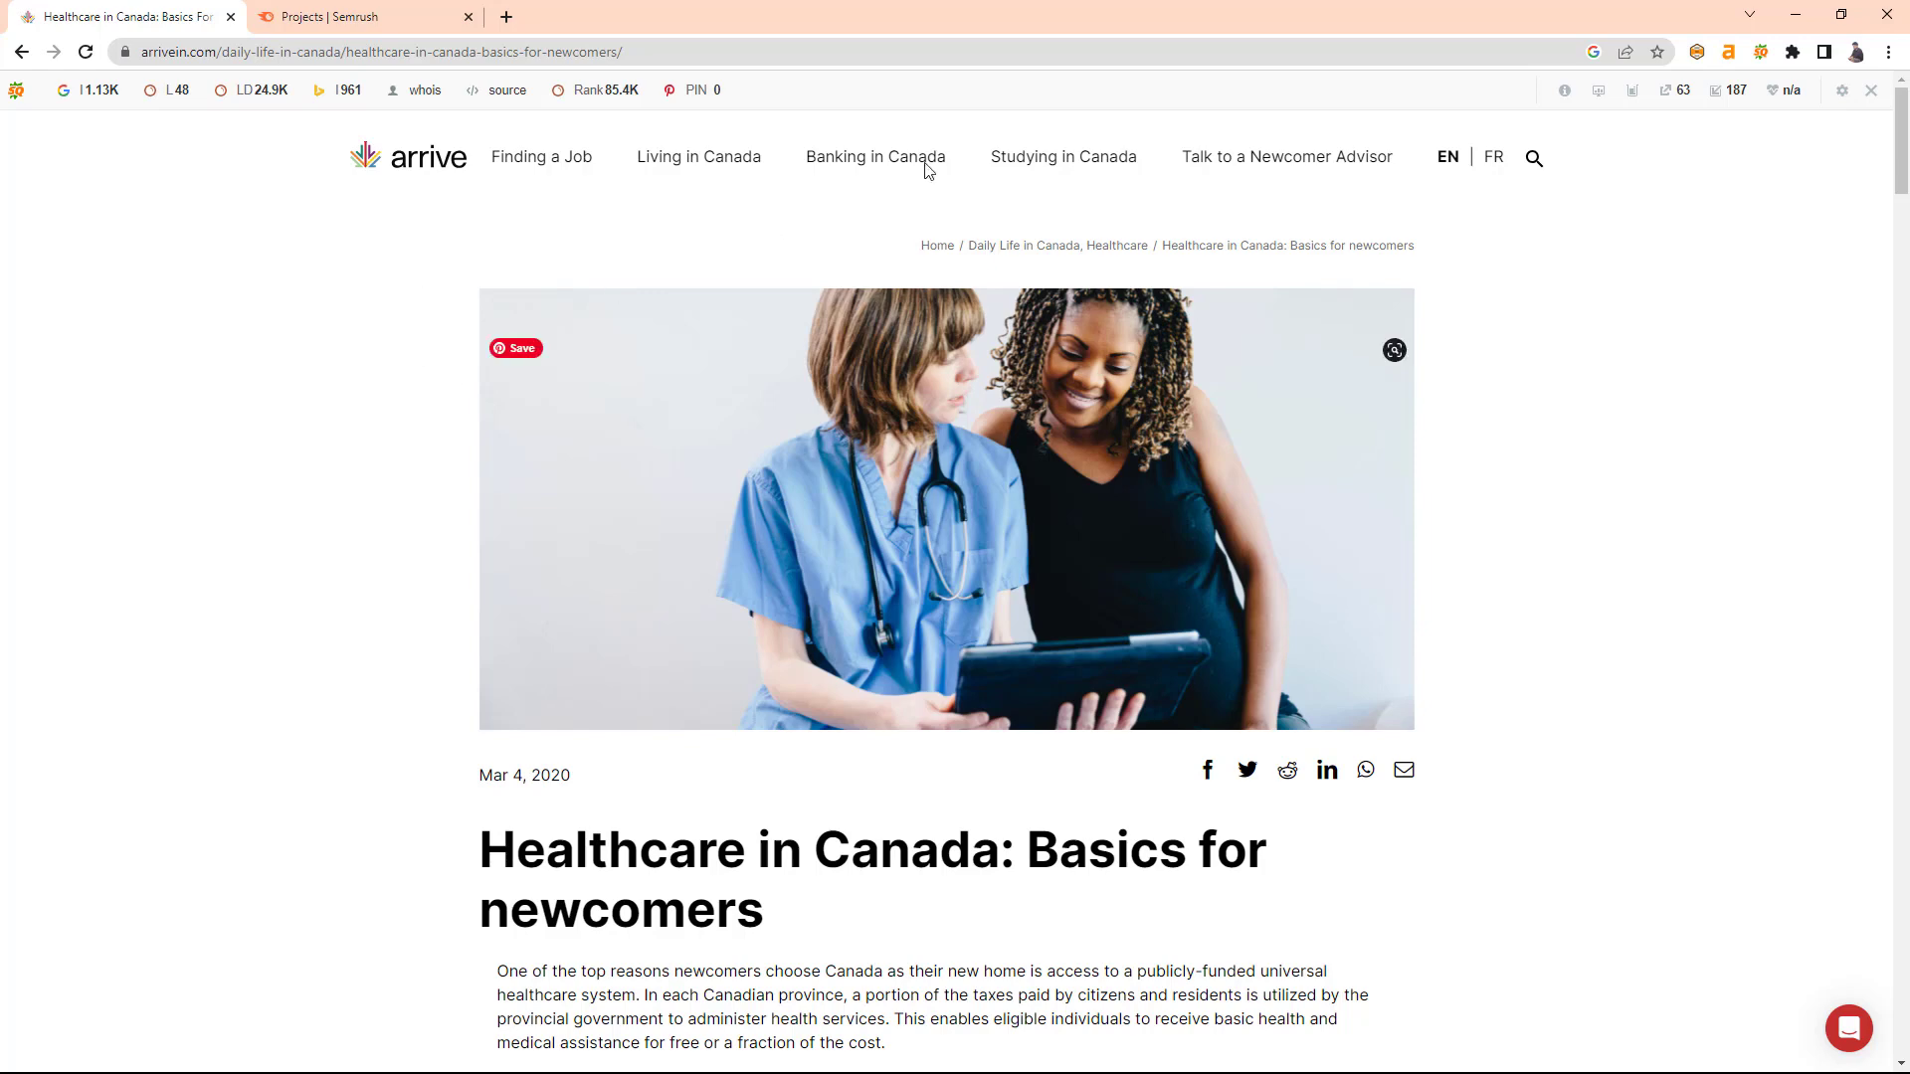
pyautogui.click(396, 9)
pyautogui.click(219, 14)
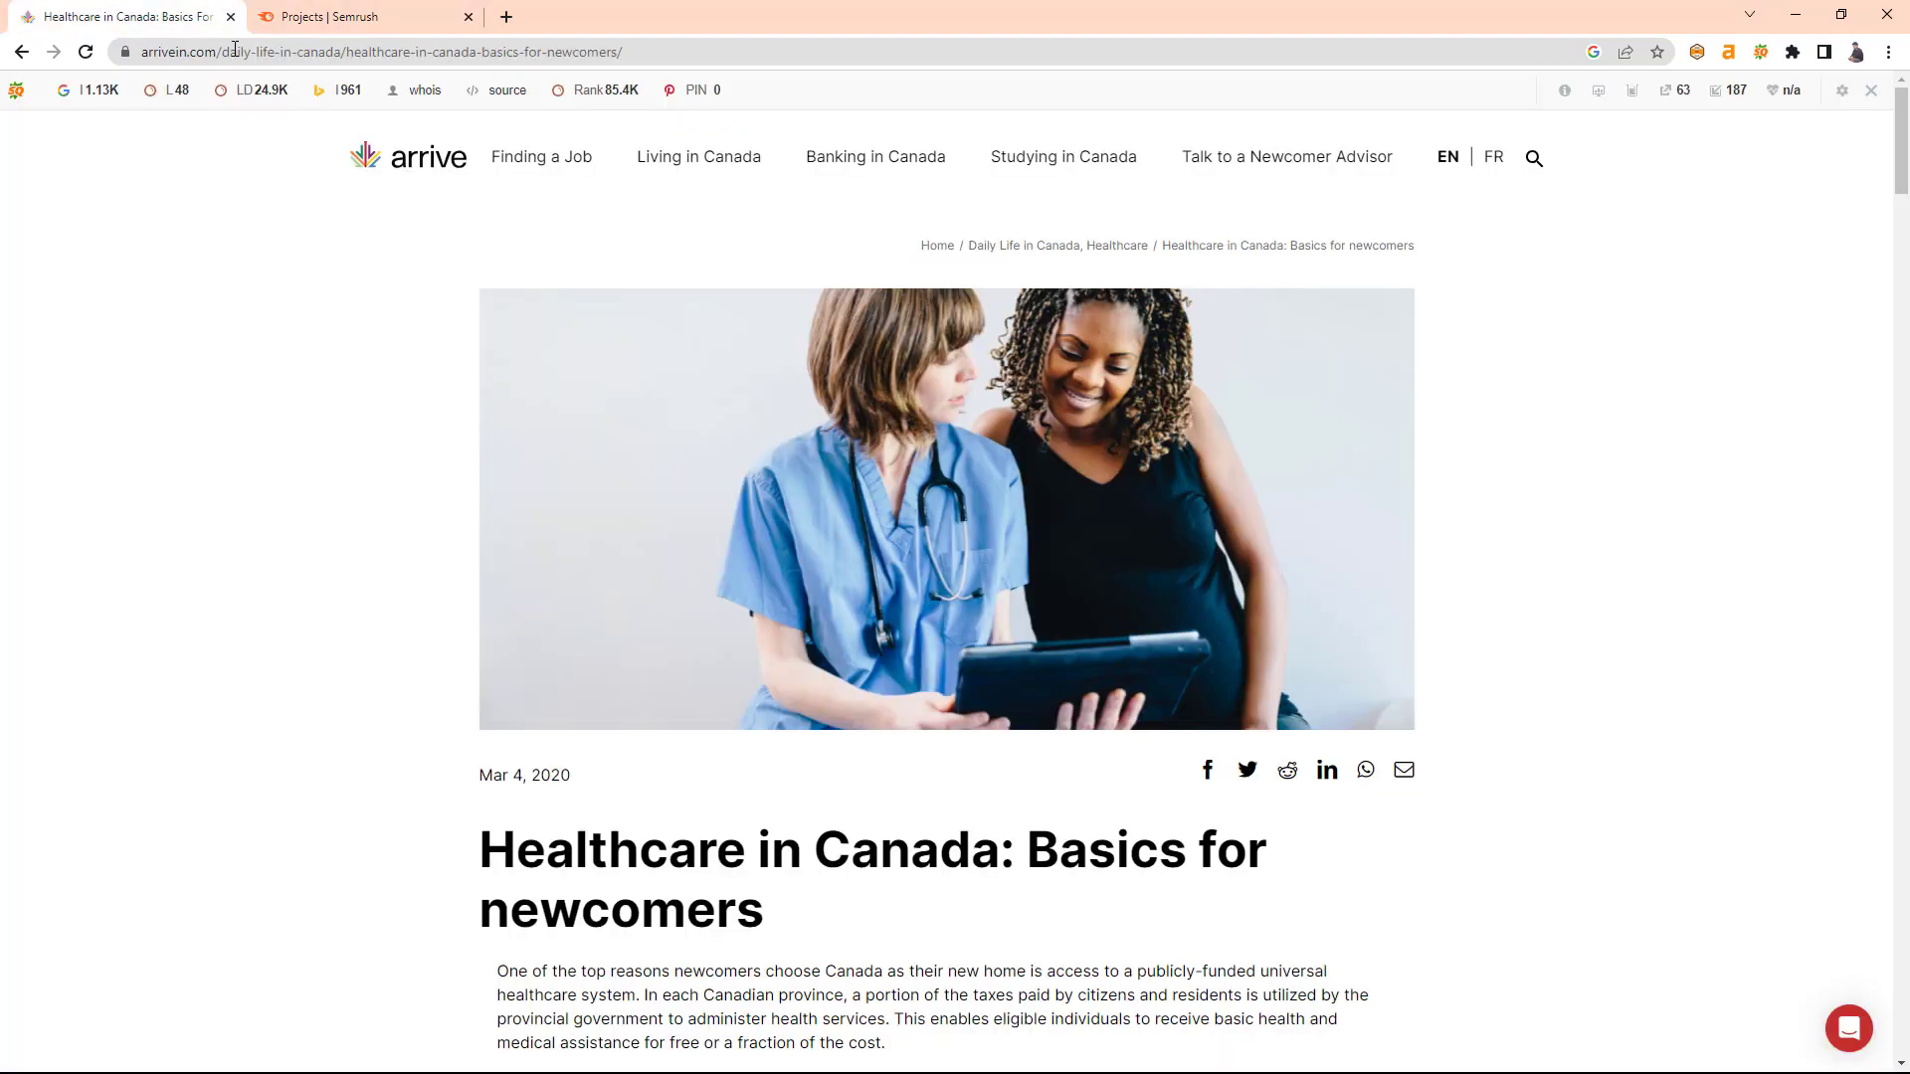
pyautogui.click(672, 50)
pyautogui.rightClick(155, 58)
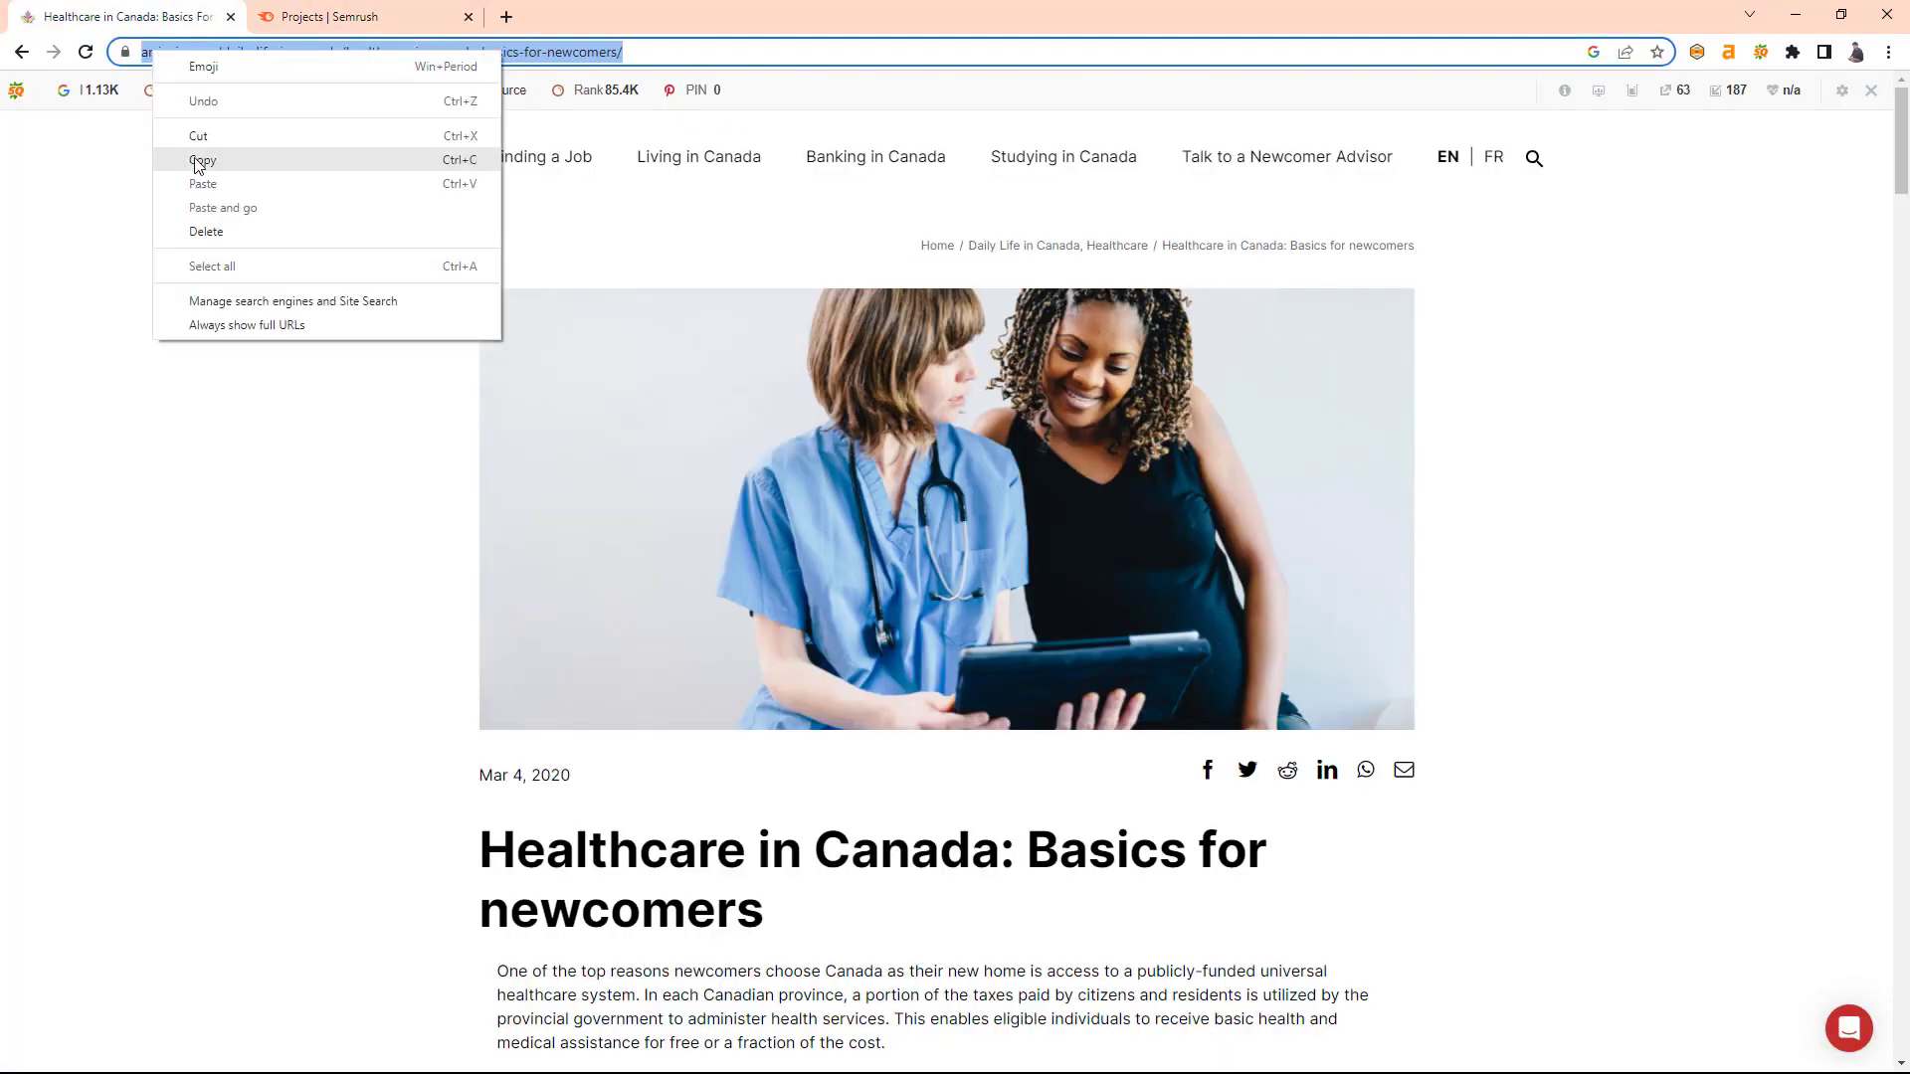
pyautogui.click(199, 157)
# Switch to Semrush and run a worldwide Domain Overview for the copied article address.
pyautogui.click(438, 16)
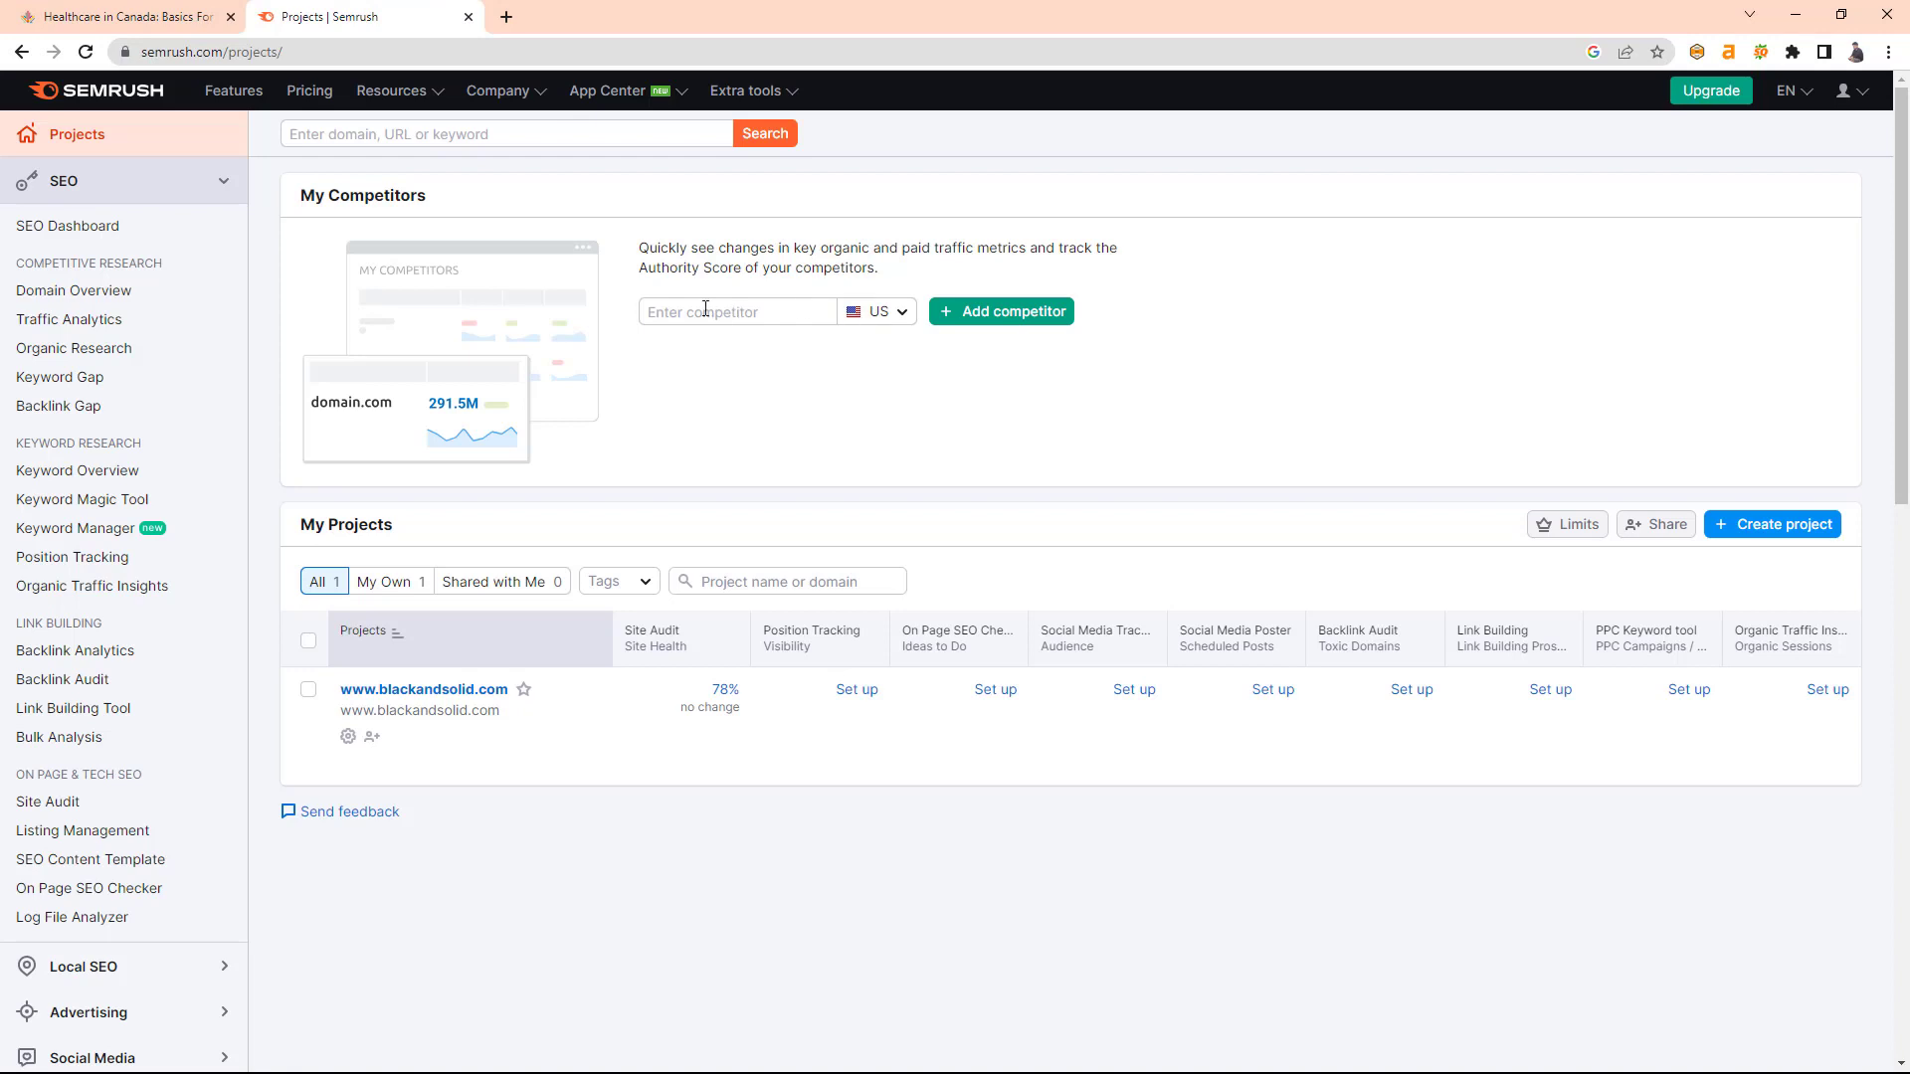
pyautogui.click(110, 290)
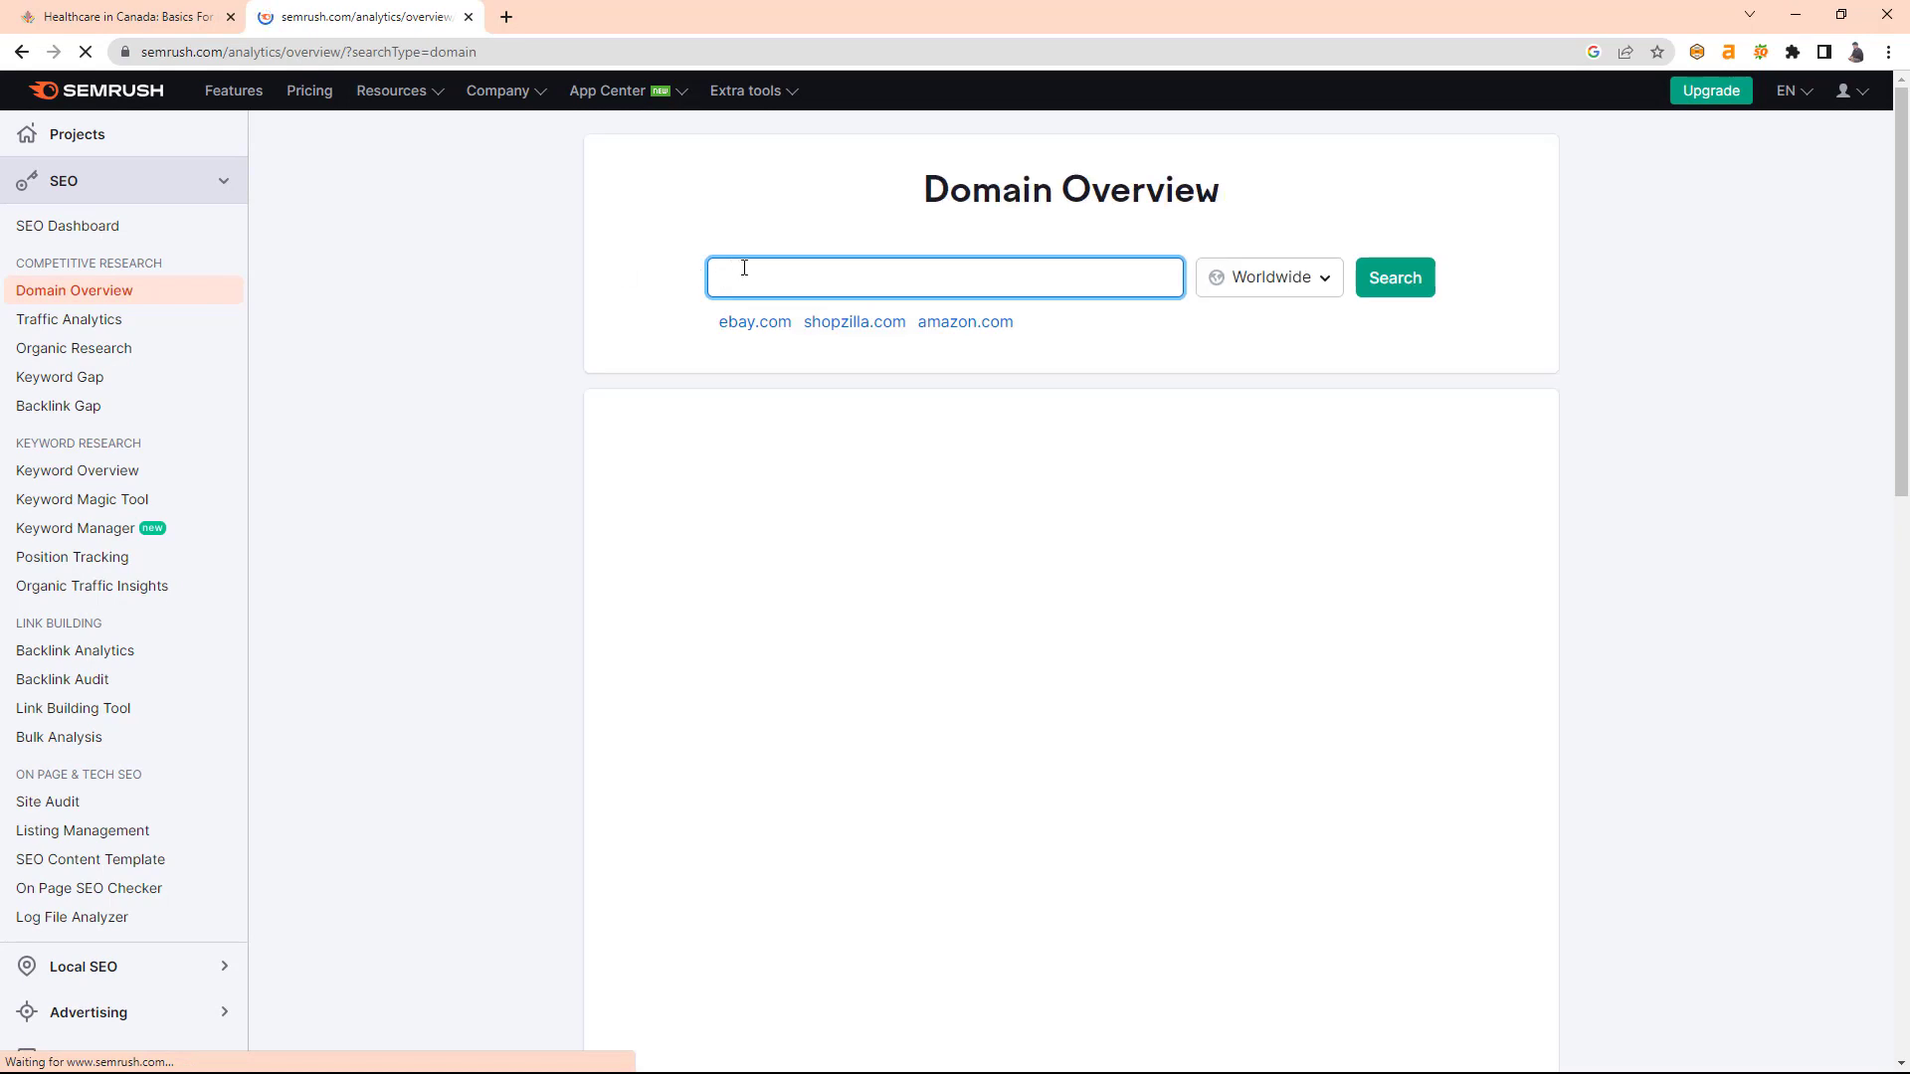
pyautogui.rightClick(743, 268)
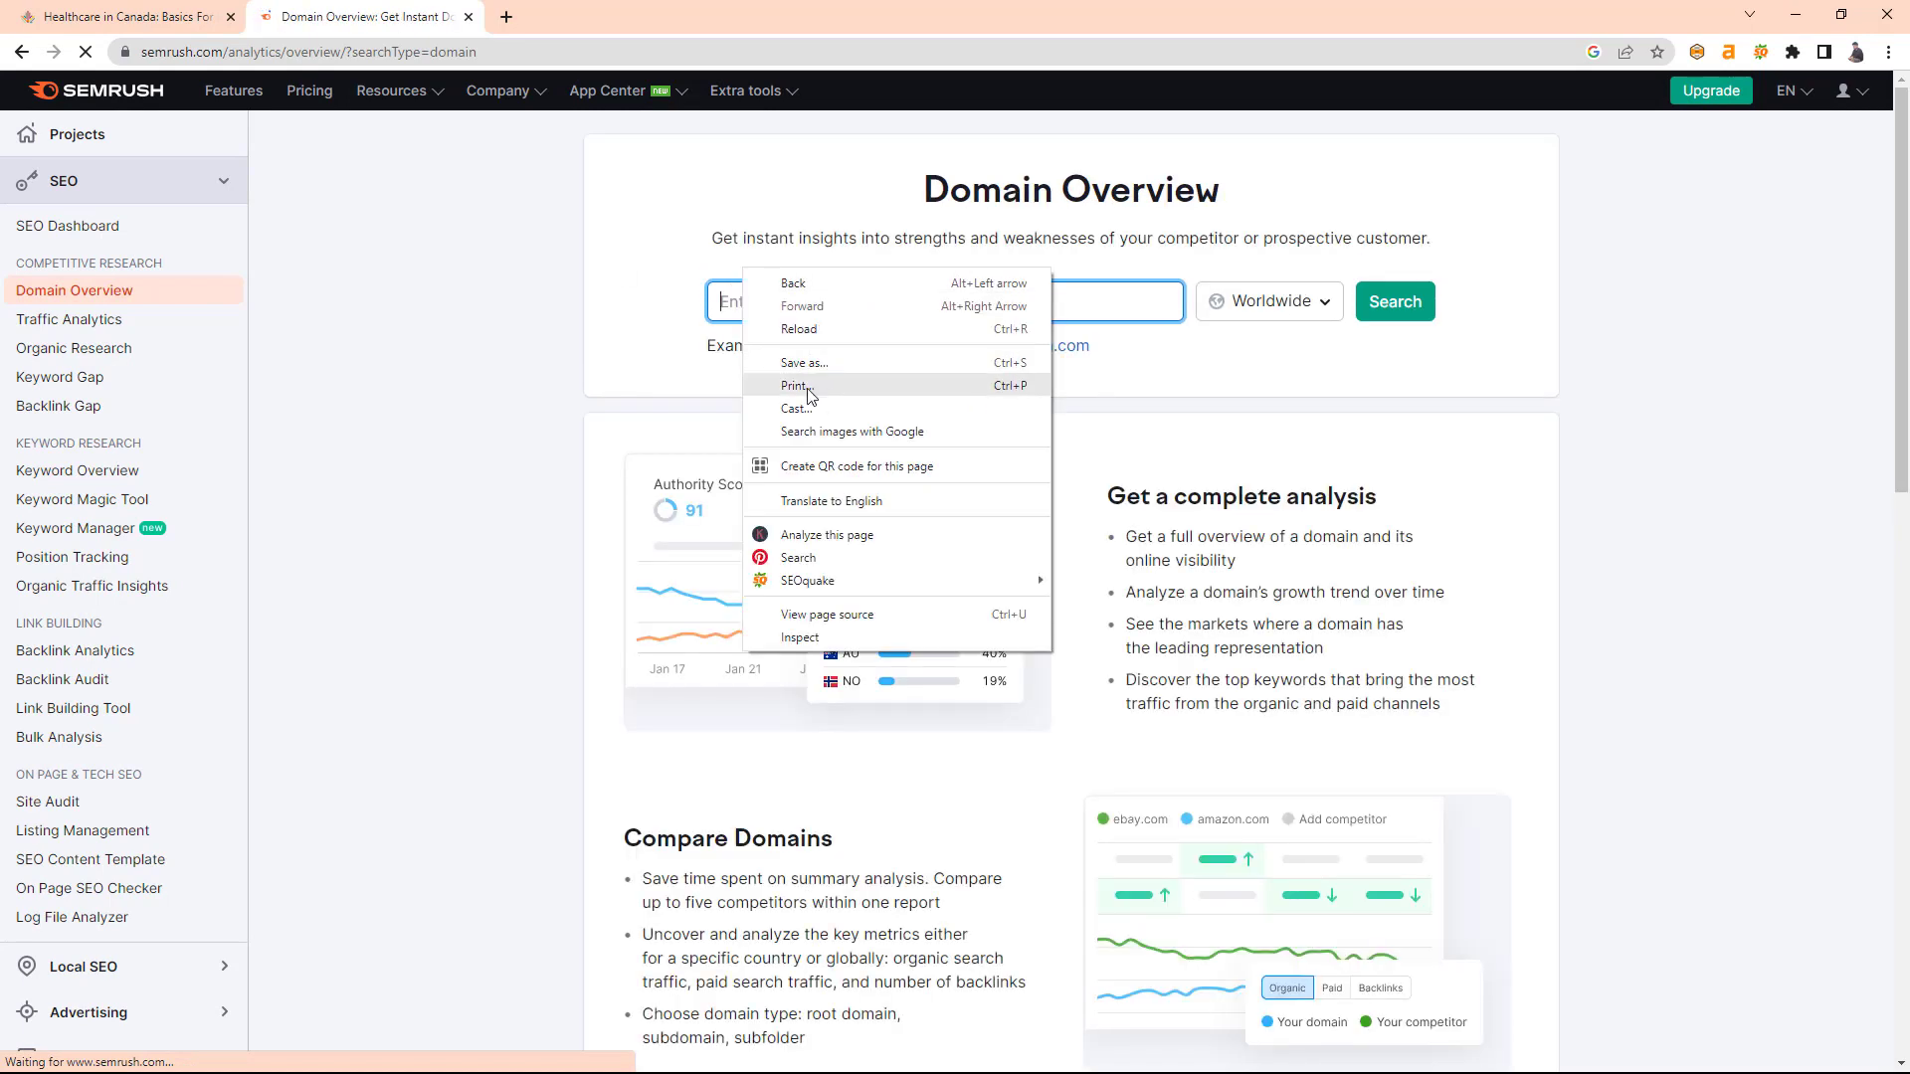
pyautogui.rightClick(732, 308)
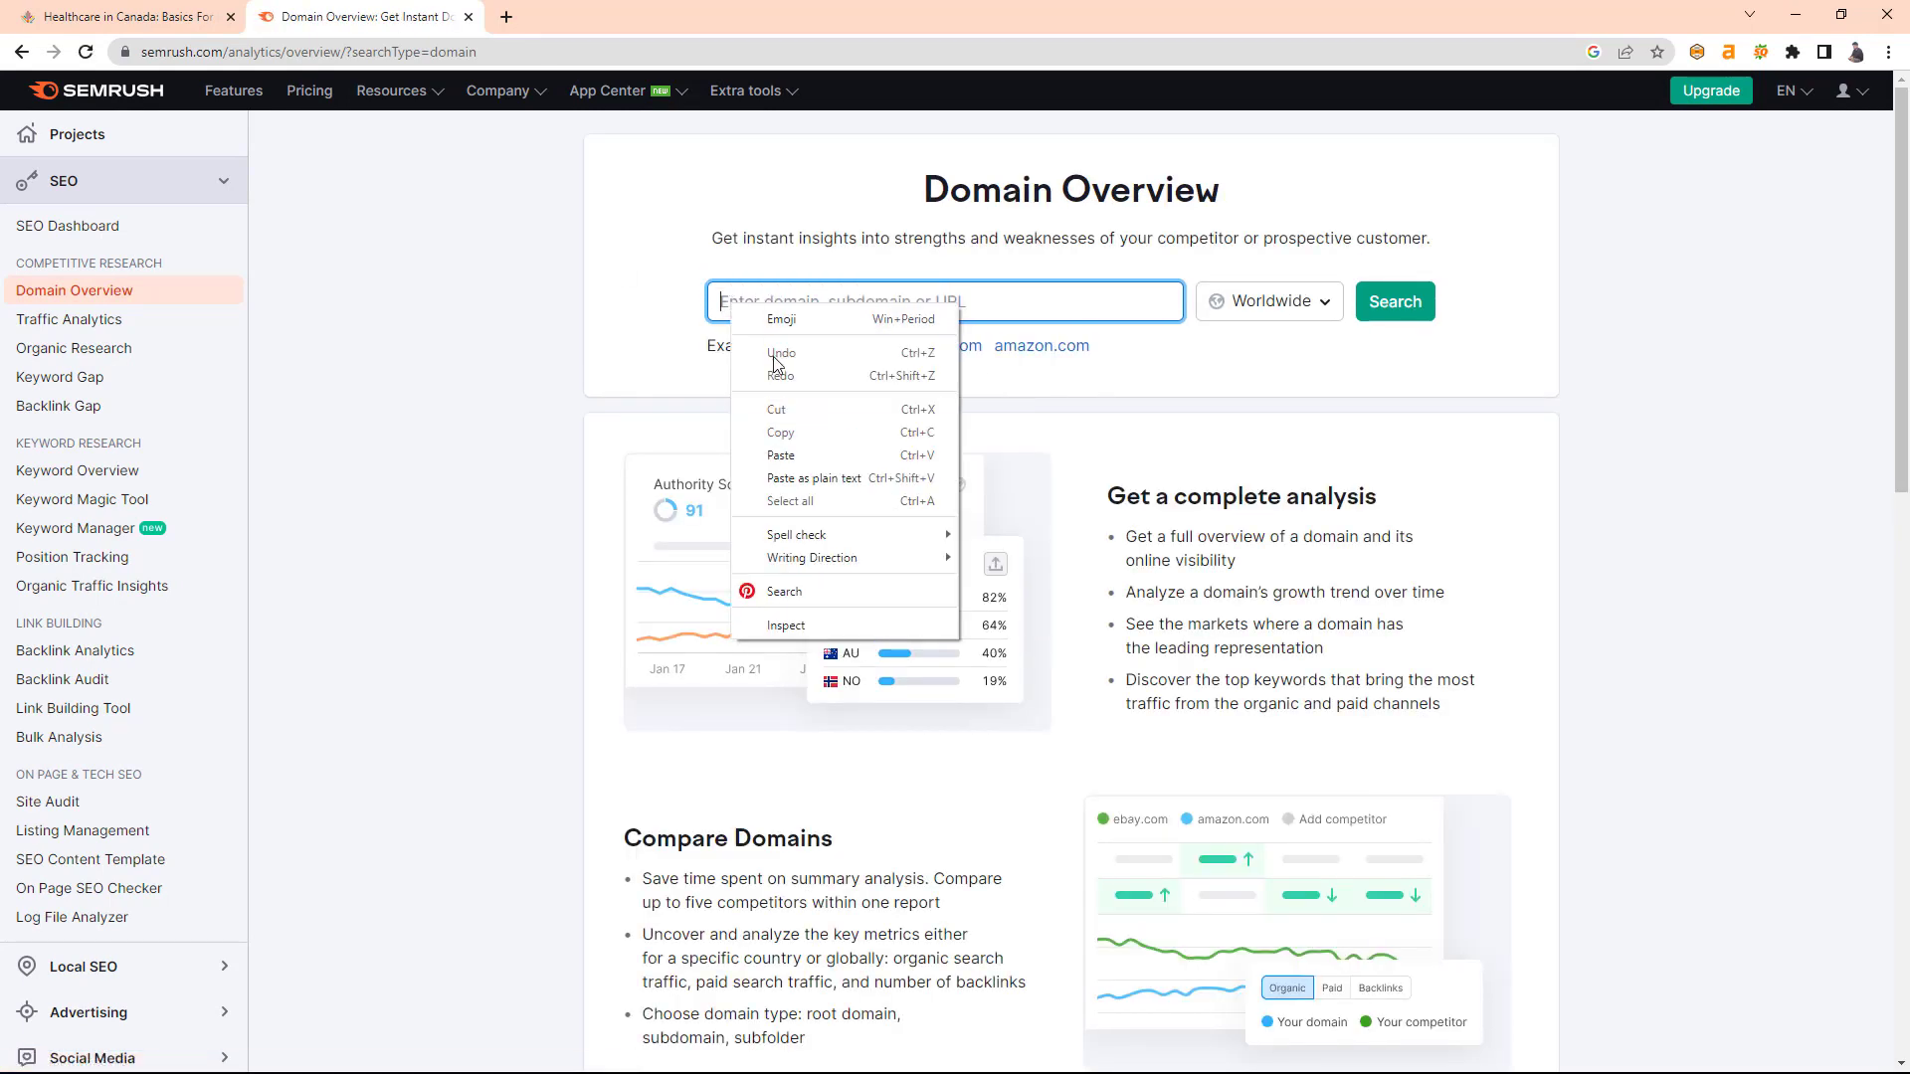
pyautogui.click(781, 455)
pyautogui.click(1412, 310)
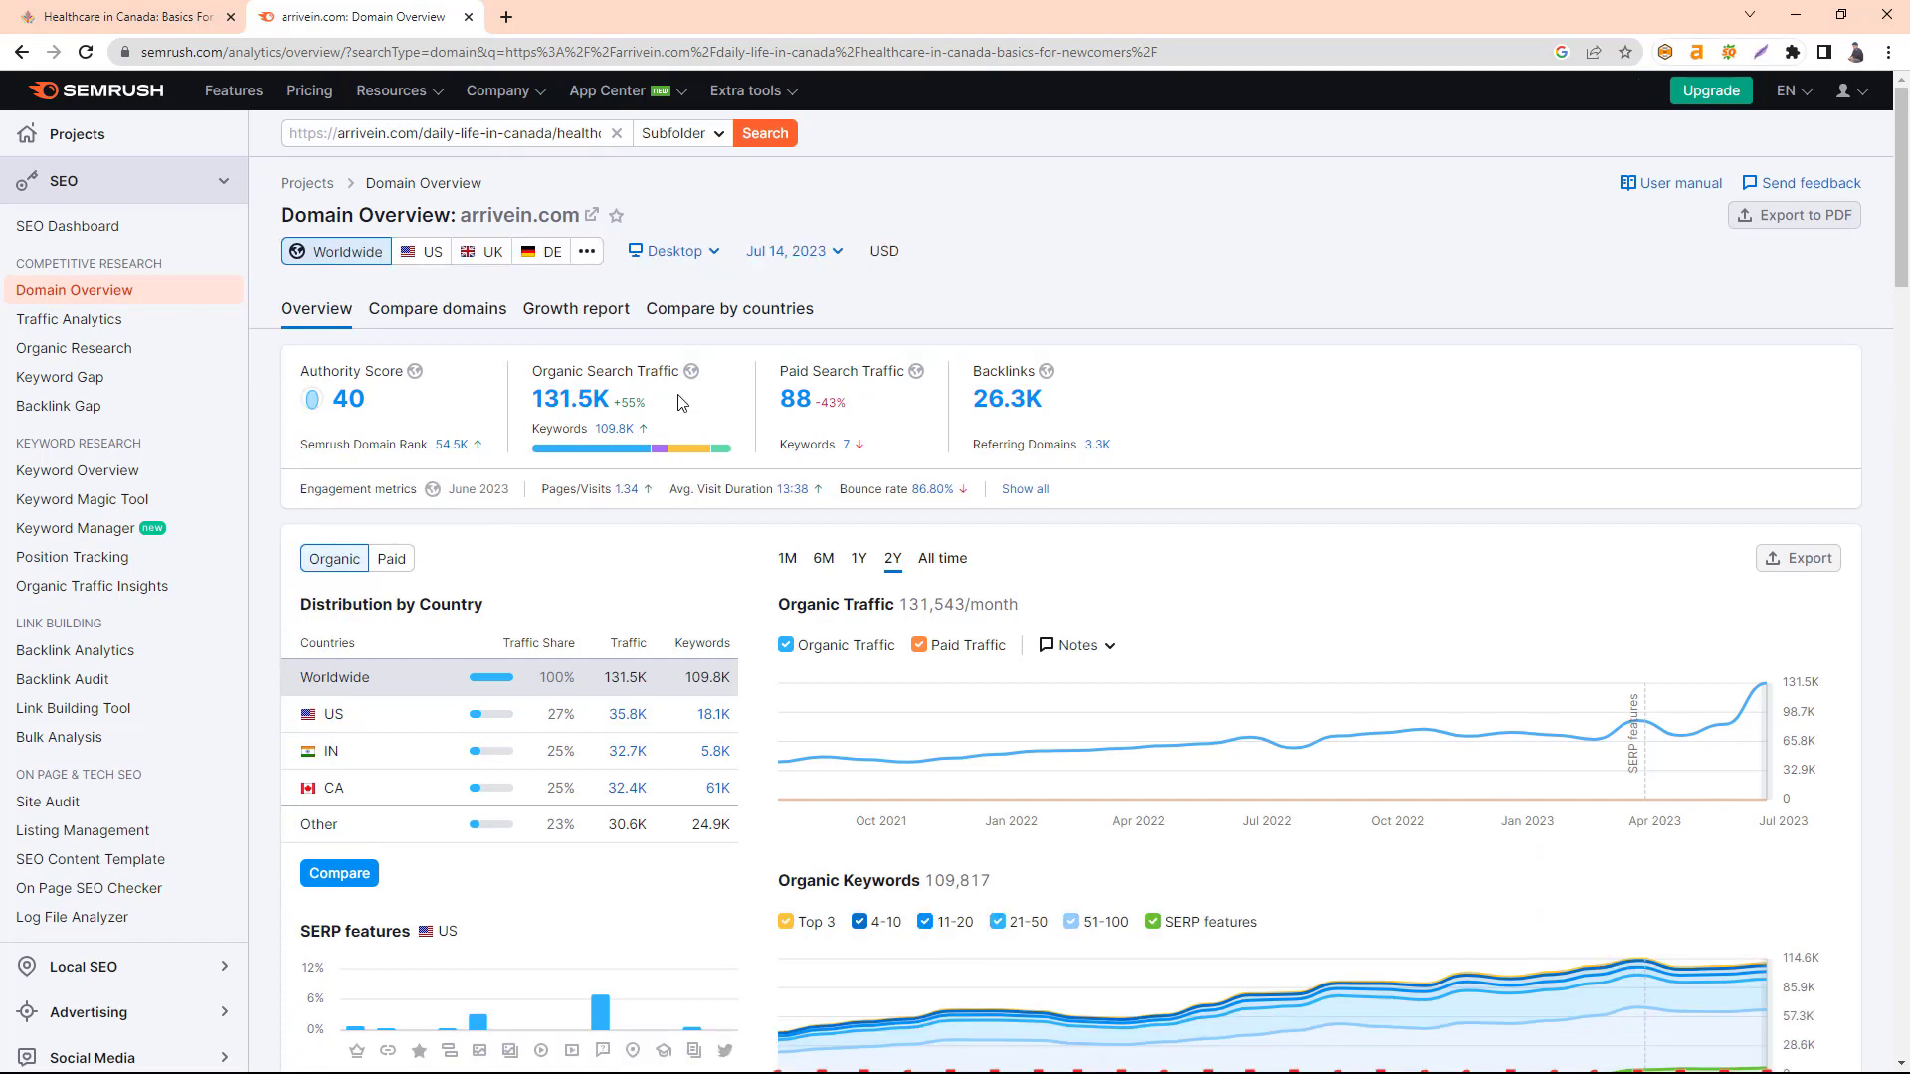
# Examine the organic search traffic figure and the domain name in the Domain Overview report.
pyautogui.moveTo(680, 403); pyautogui.dragTo(611, 406)
pyautogui.click(675, 523)
pyautogui.moveTo(461, 207); pyautogui.dragTo(587, 213)
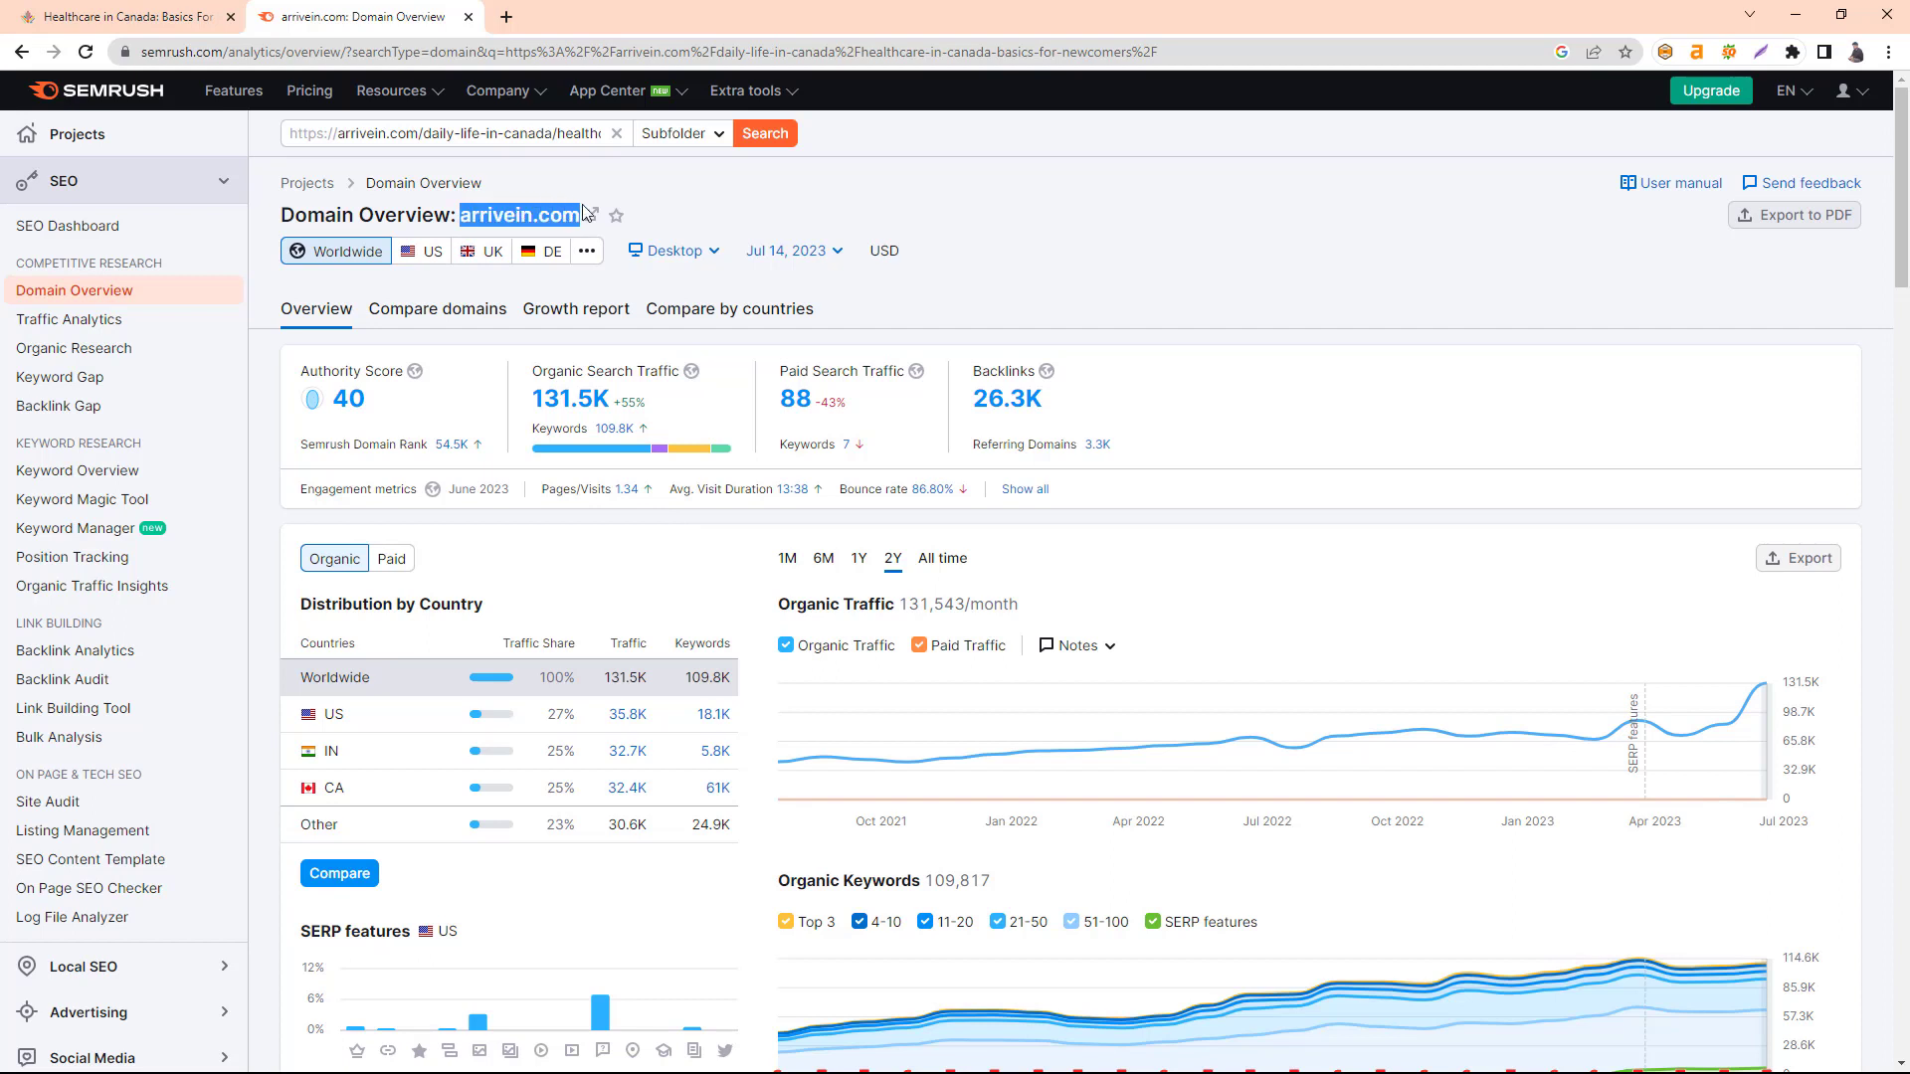
pyautogui.click(672, 197)
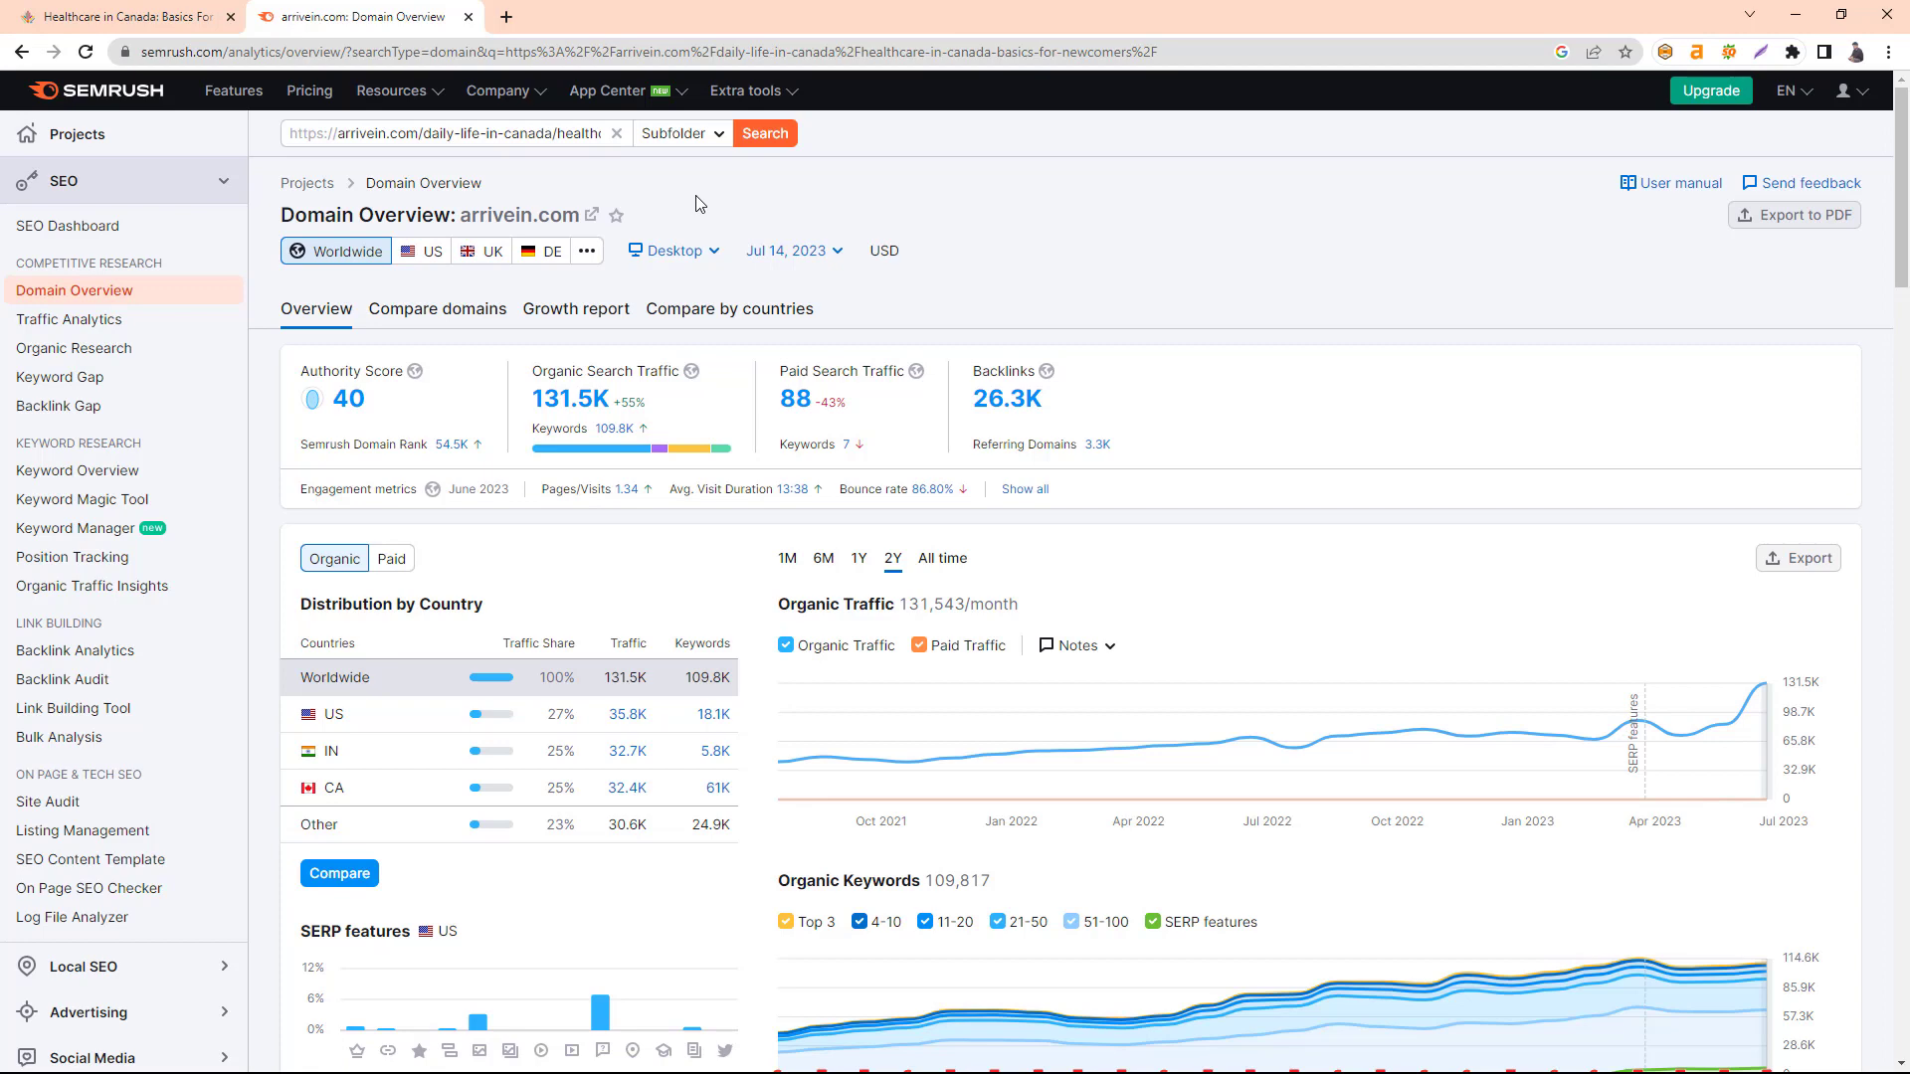
# Capture the Domain Overview heading and metrics summary with Lightshot and save the PNG as Screenshot on the Desktop.
pyautogui.click(1764, 55)
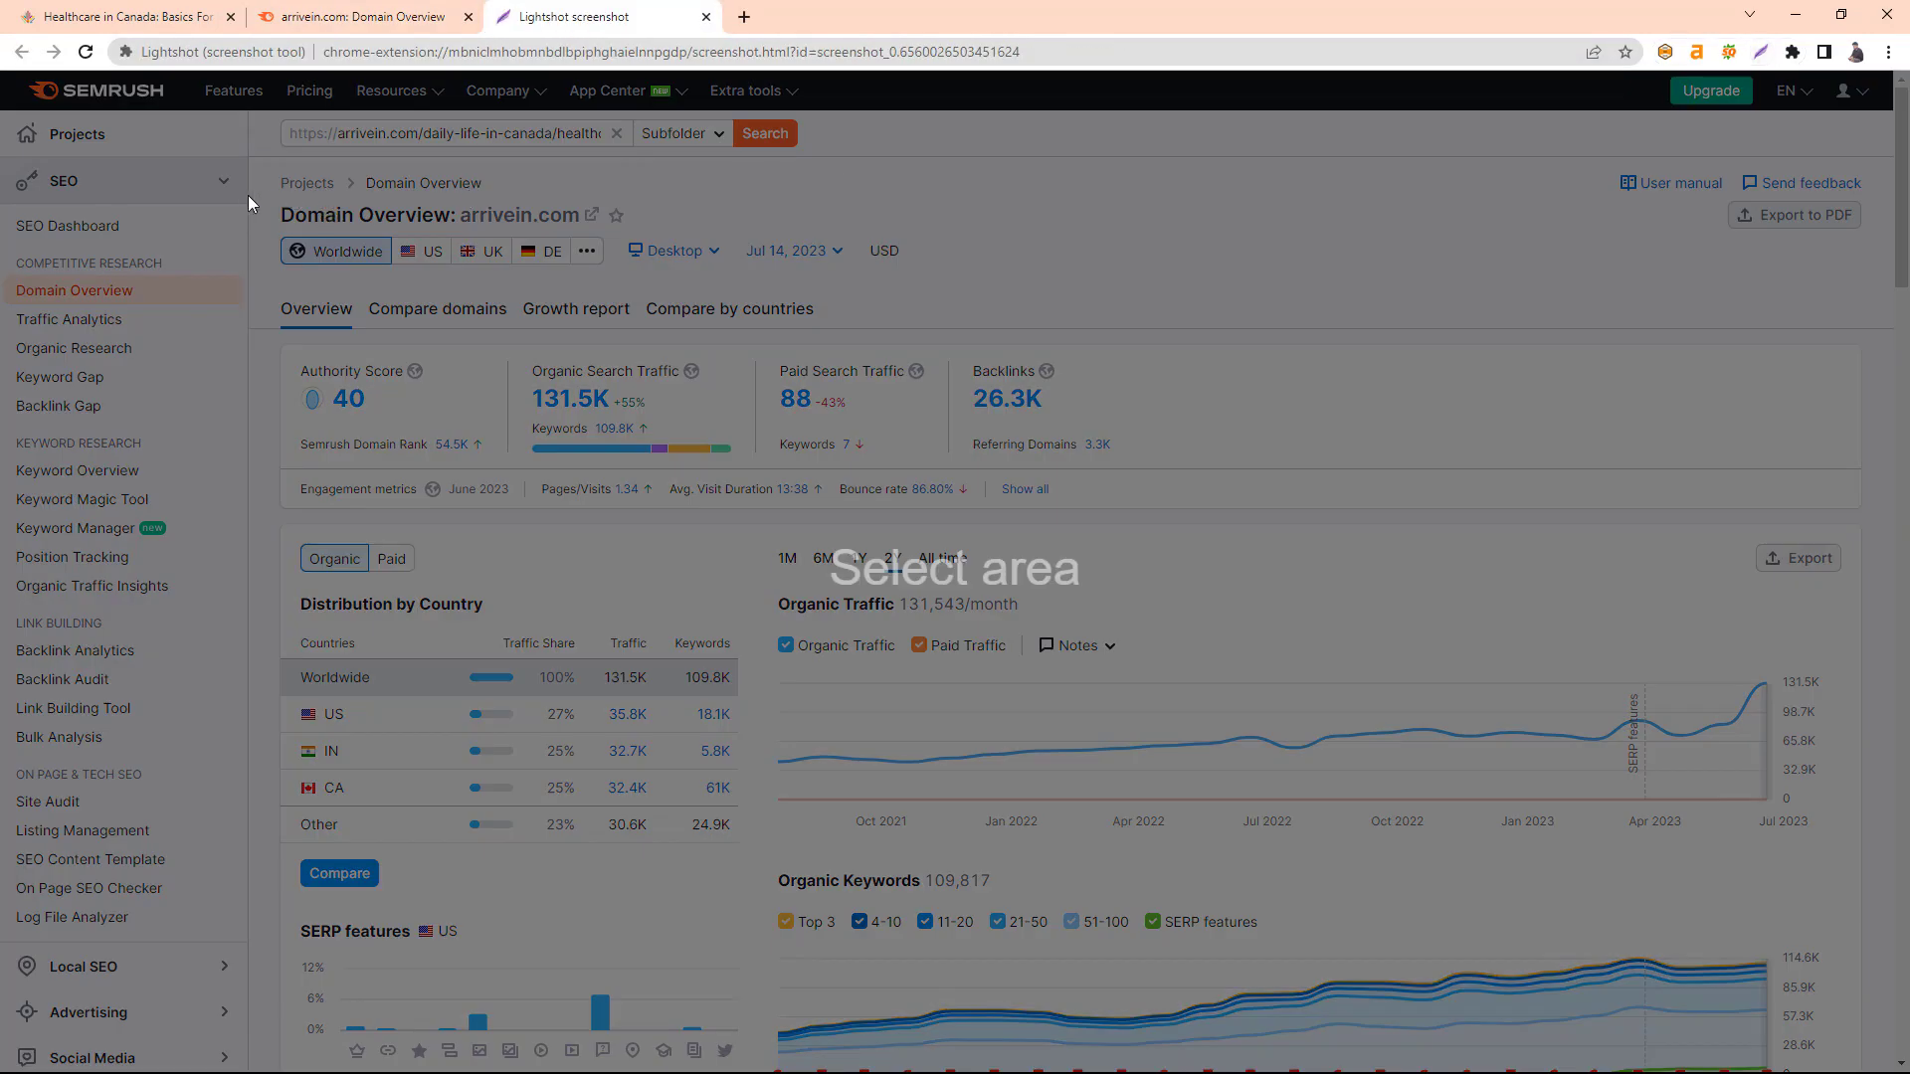
pyautogui.moveTo(253, 201); pyautogui.dragTo(1178, 443)
pyautogui.moveTo(1175, 459); pyautogui.dragTo(1154, 515)
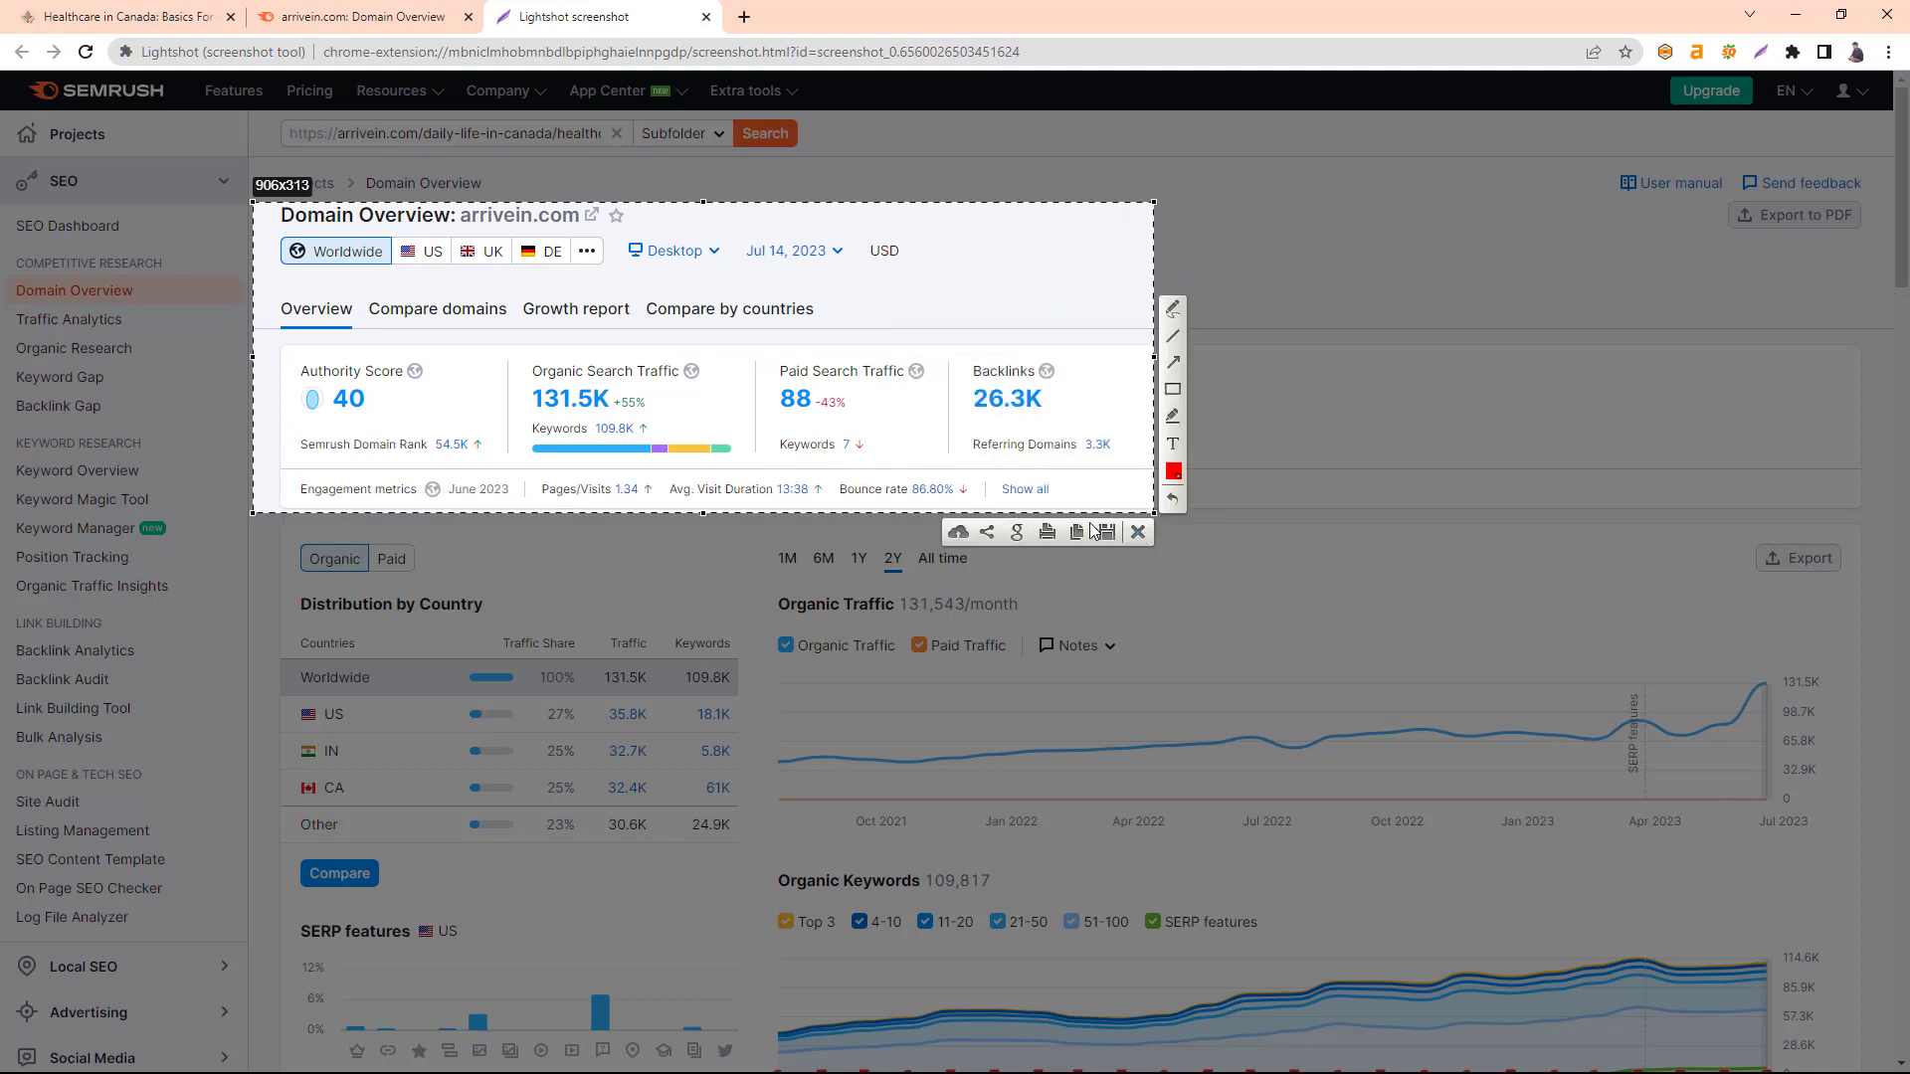
pyautogui.moveTo(704, 513); pyautogui.dragTo(714, 575)
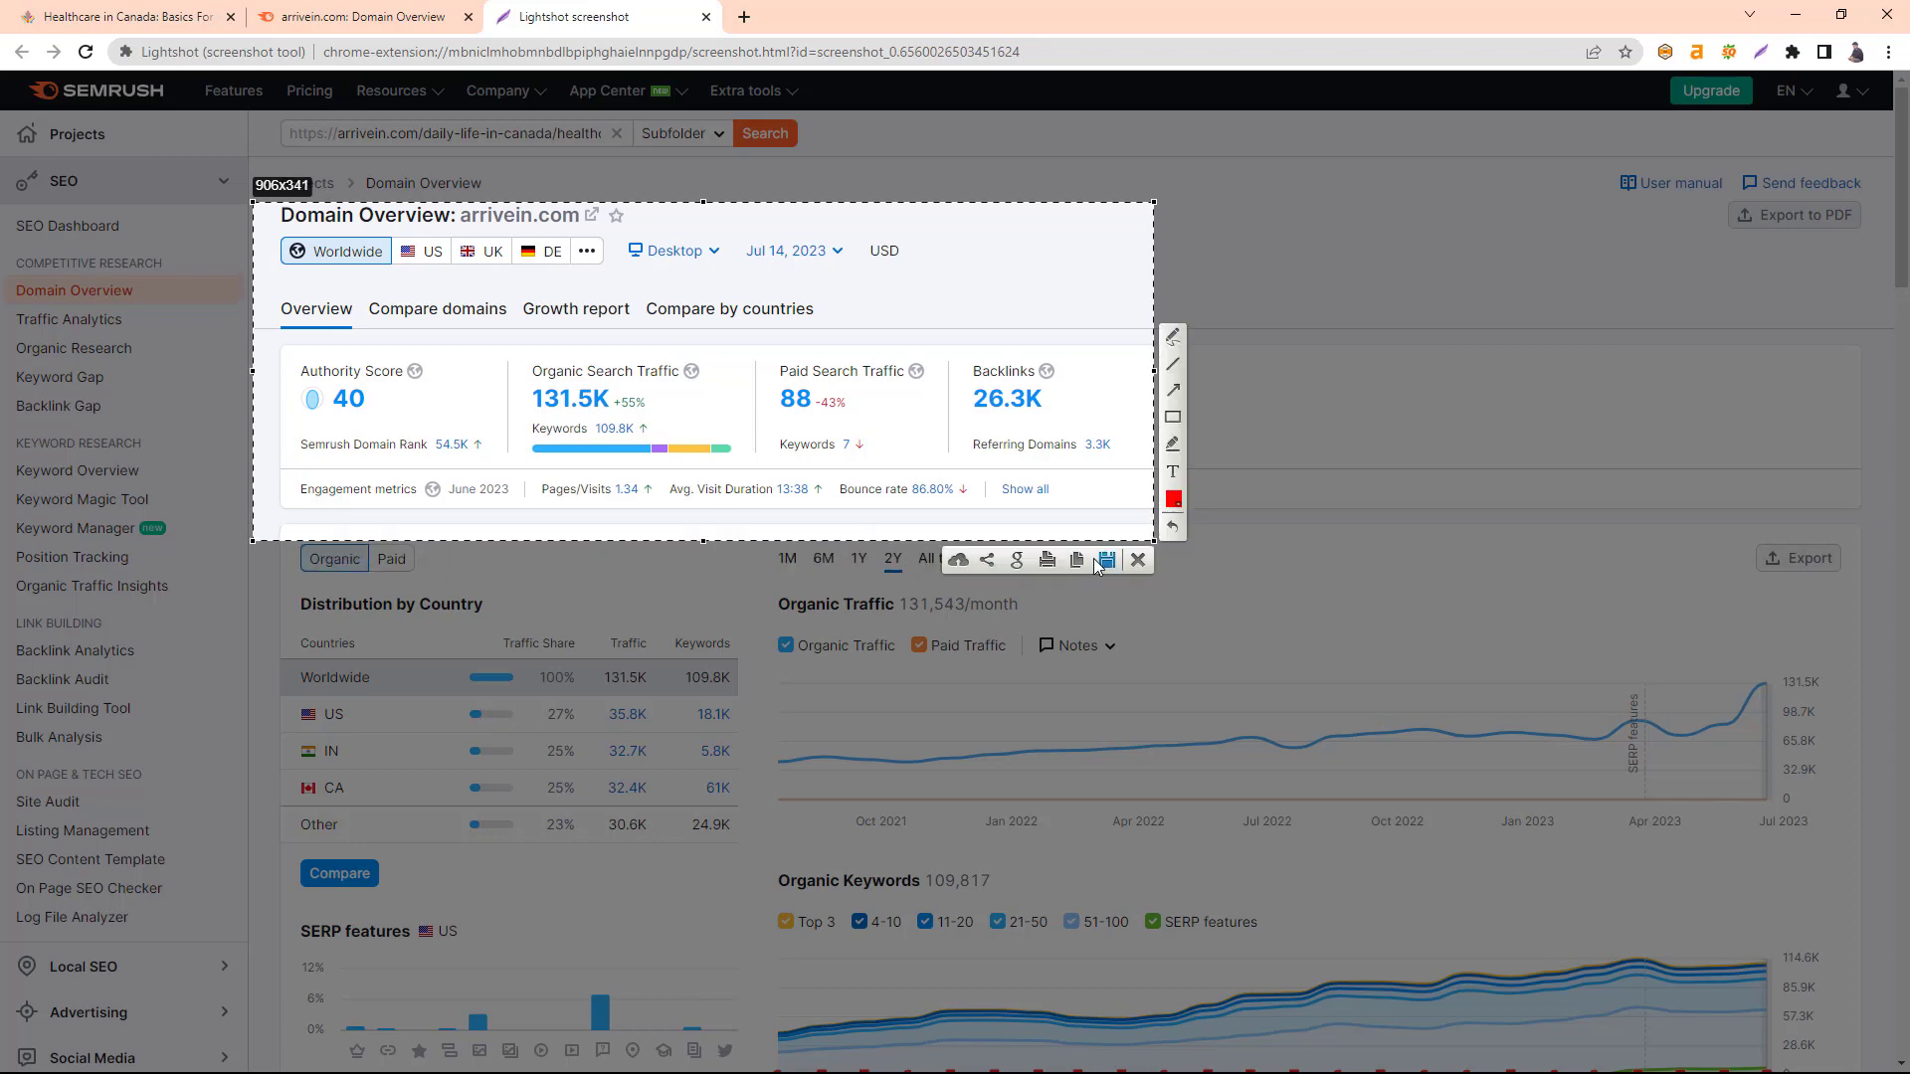
pyautogui.click(1106, 560)
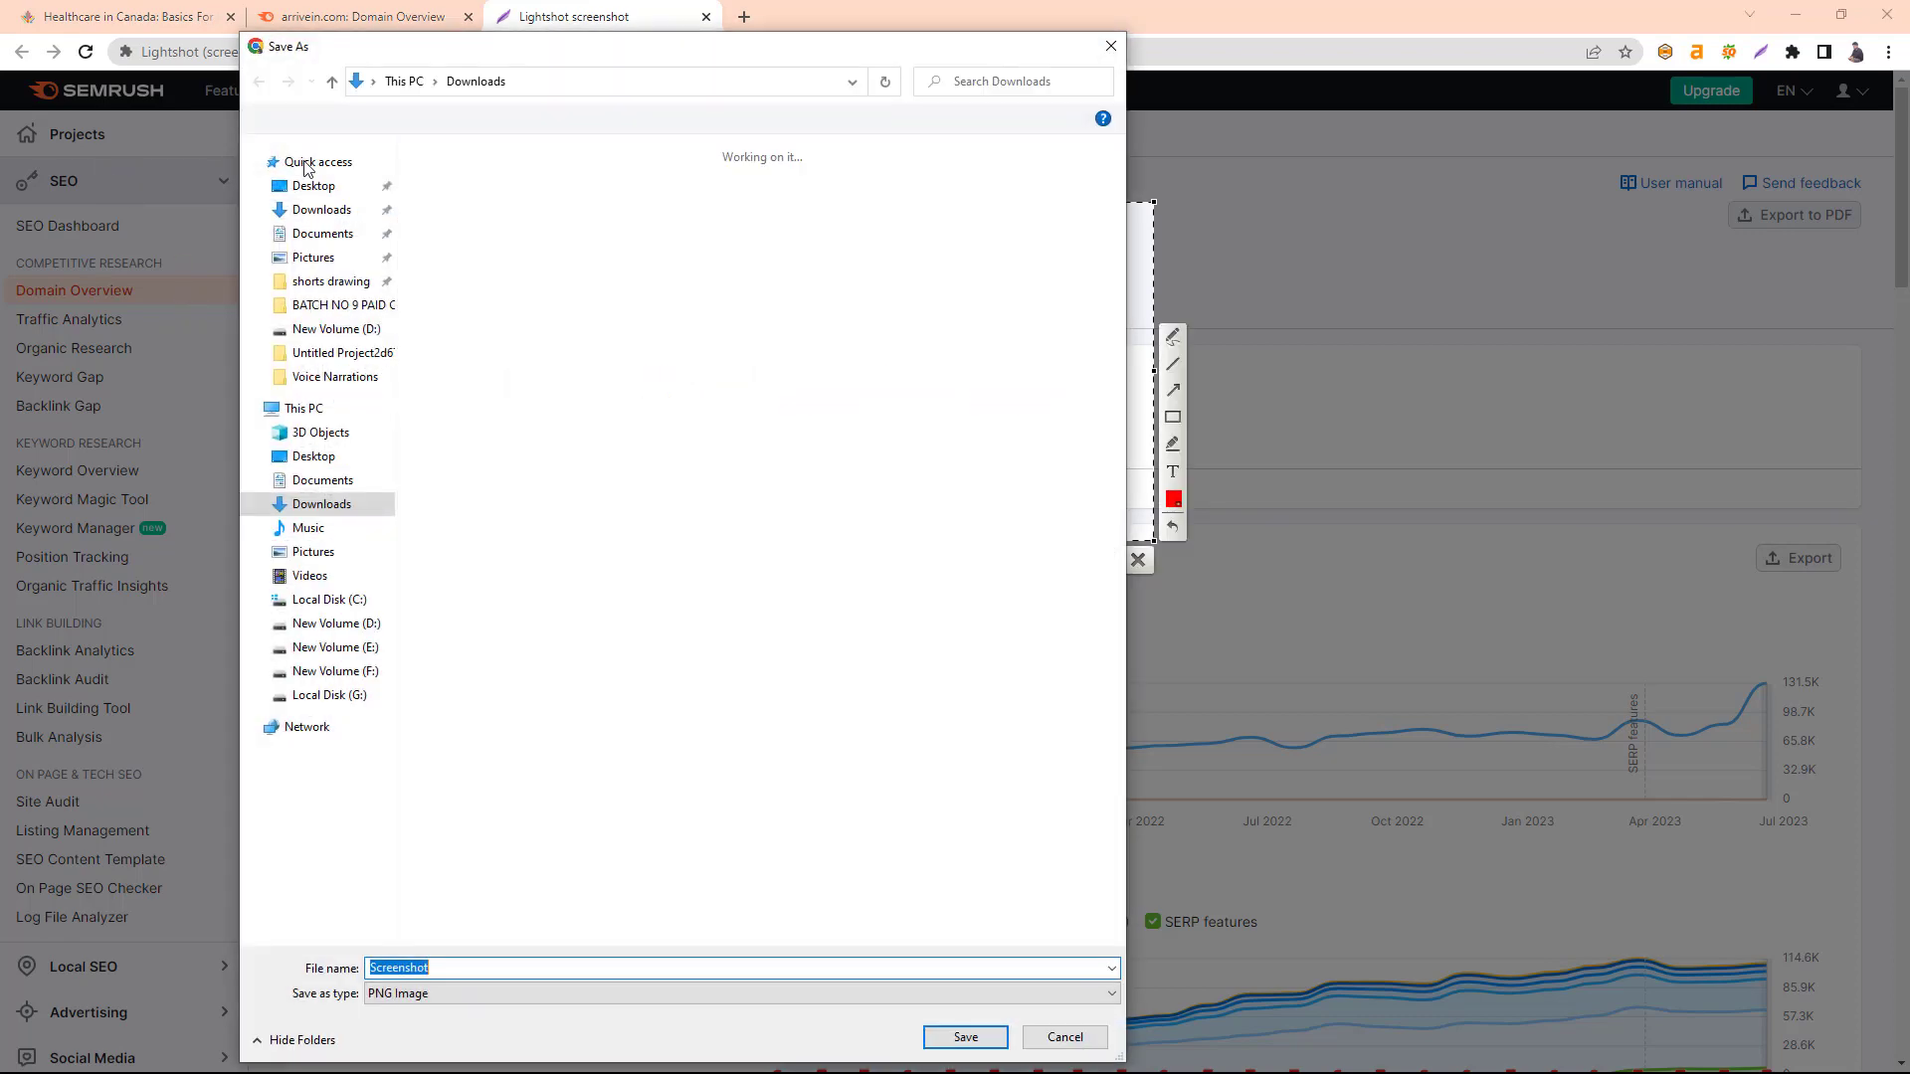
pyautogui.click(304, 185)
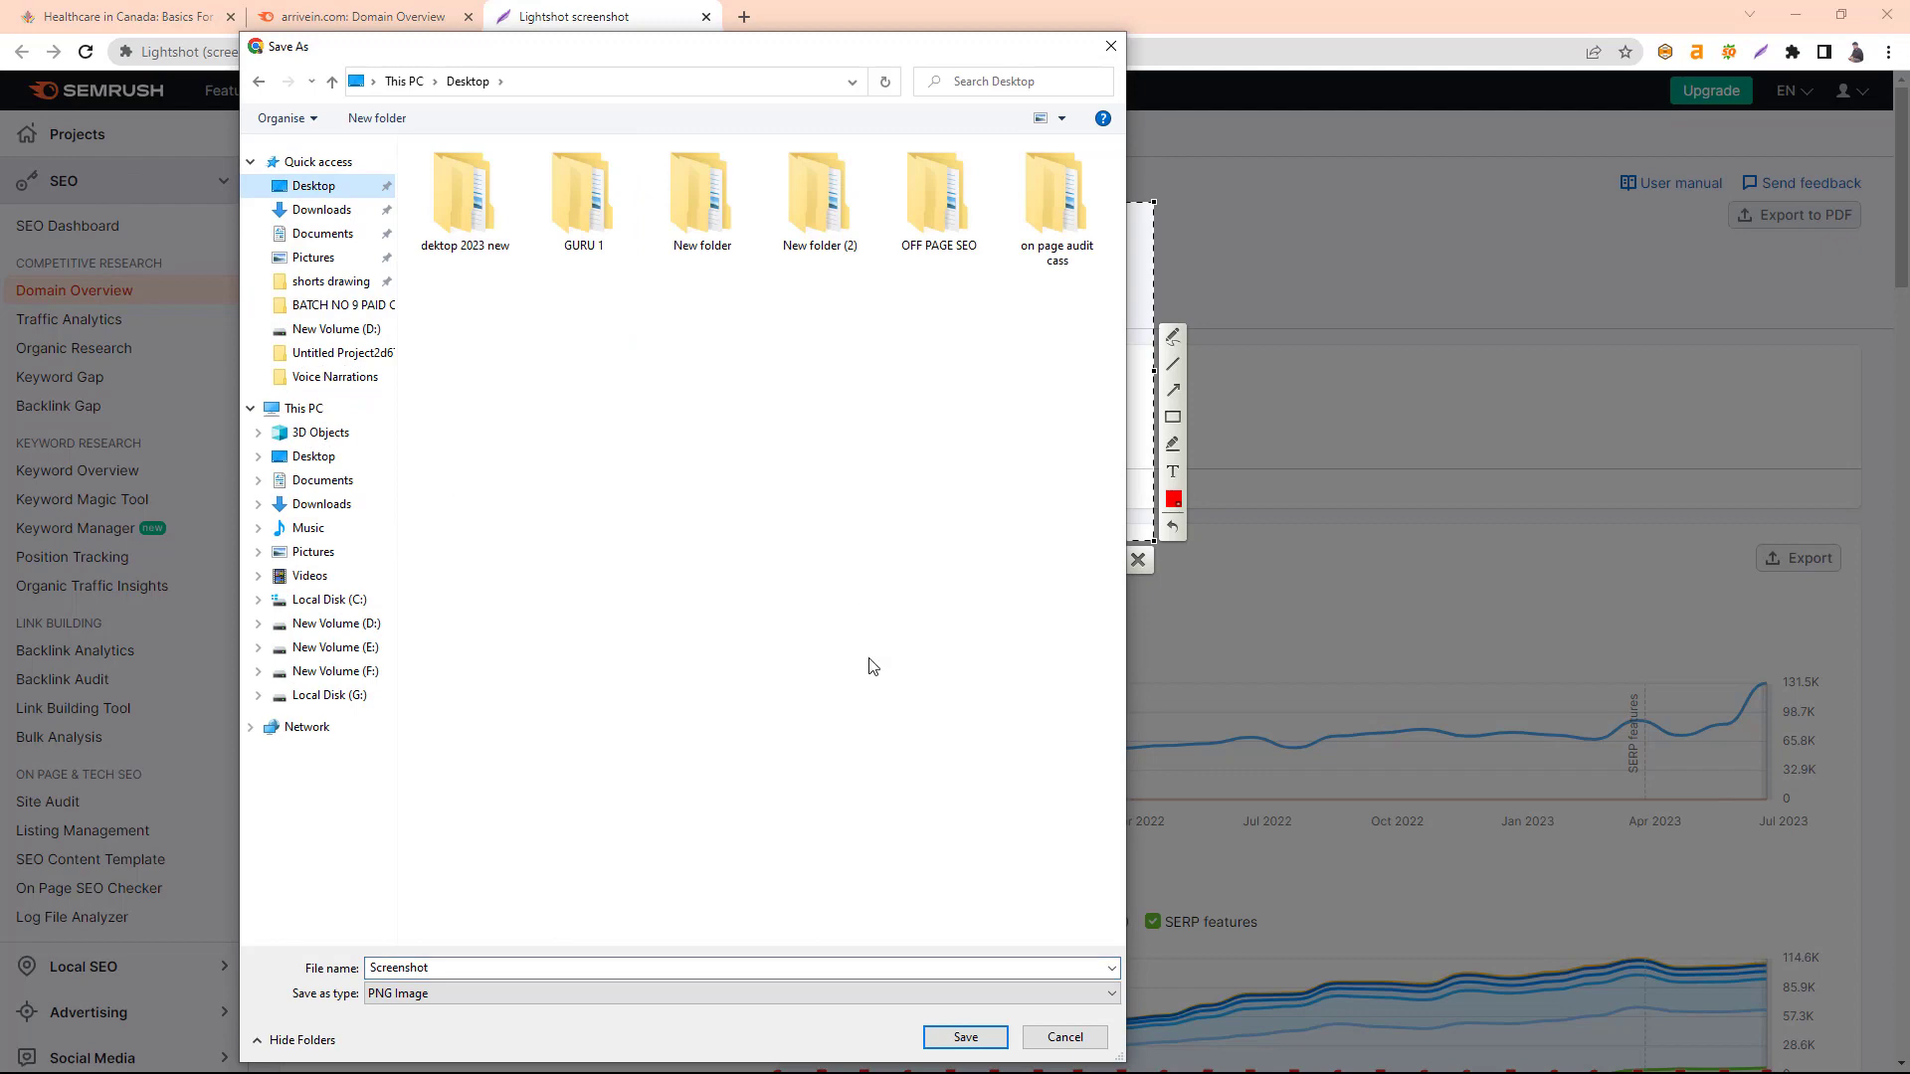
pyautogui.click(965, 1037)
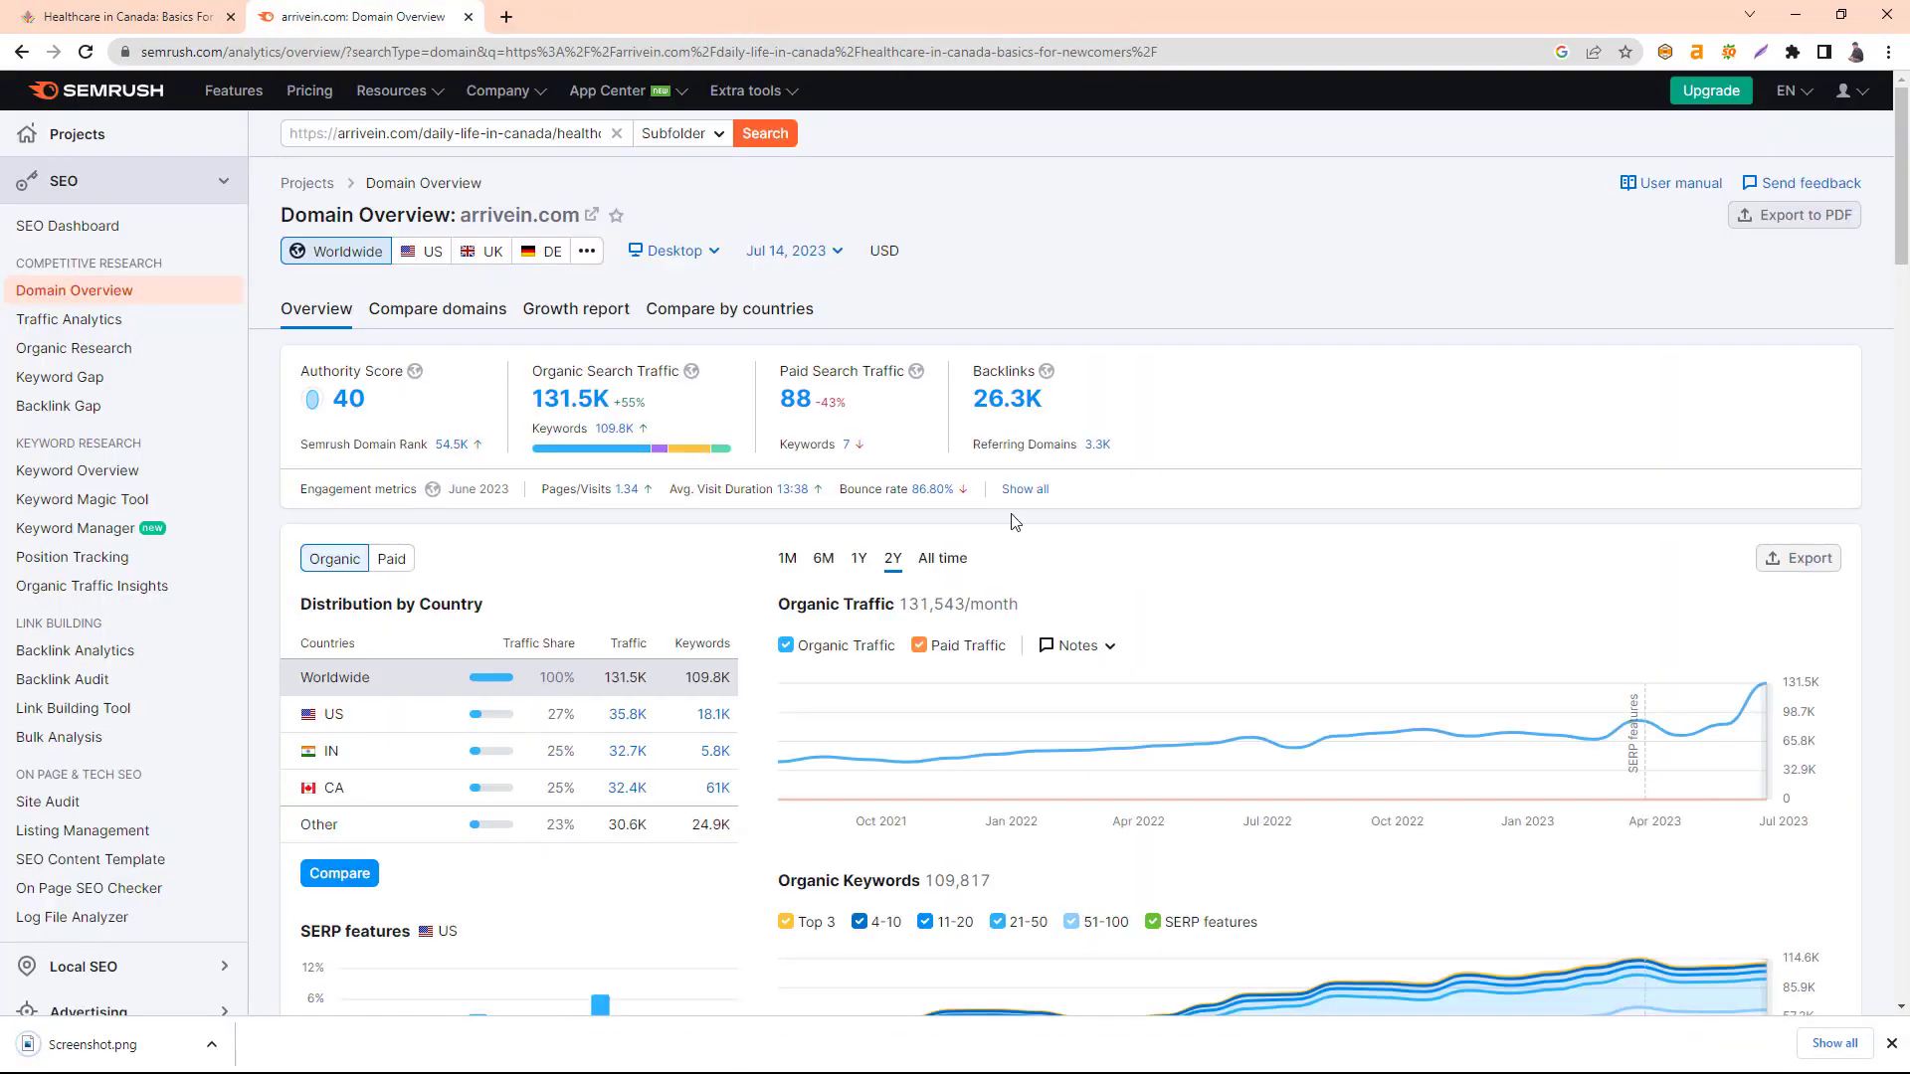
# Capture the two-year Organic Traffic chart with Lightshot and save the PNG as SS on the Desktop.
pyautogui.scroll(-1, 647, 428)
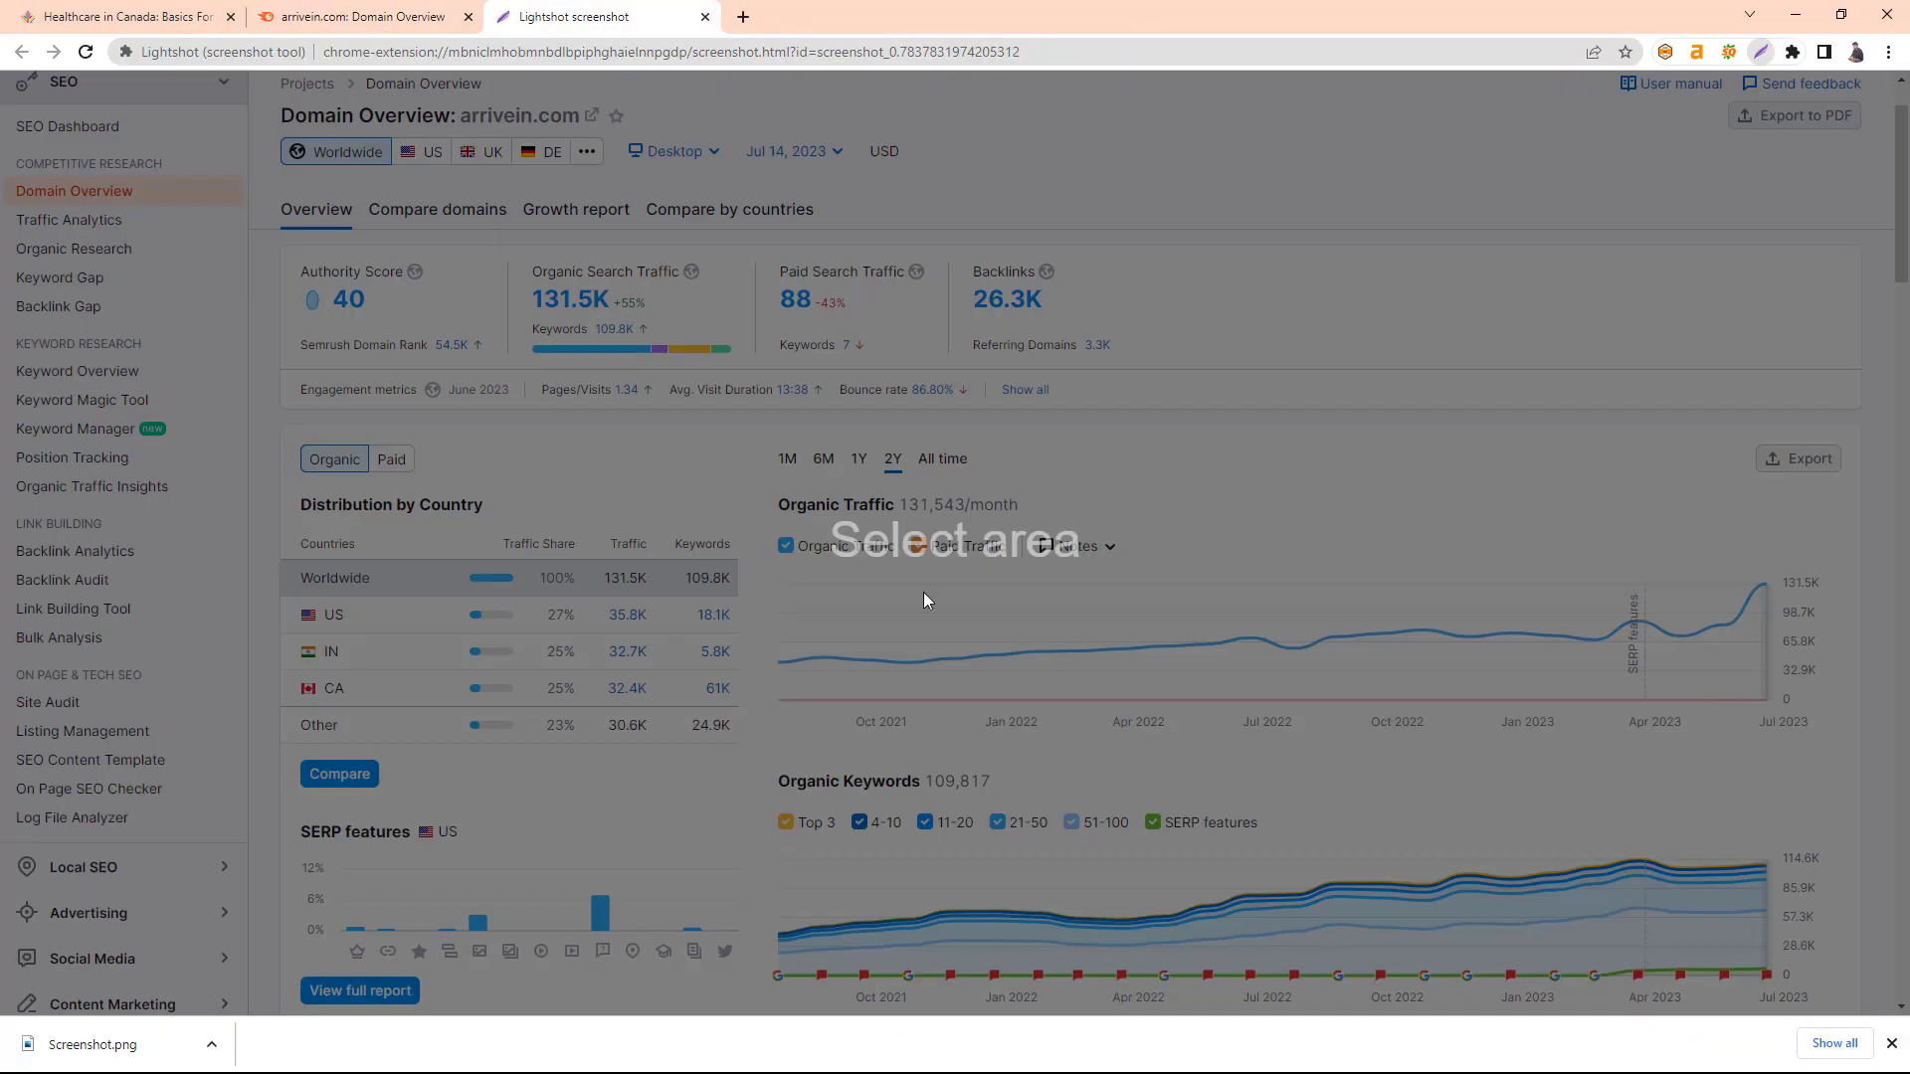
pyautogui.moveTo(749, 486); pyautogui.dragTo(1876, 768)
pyautogui.click(1830, 788)
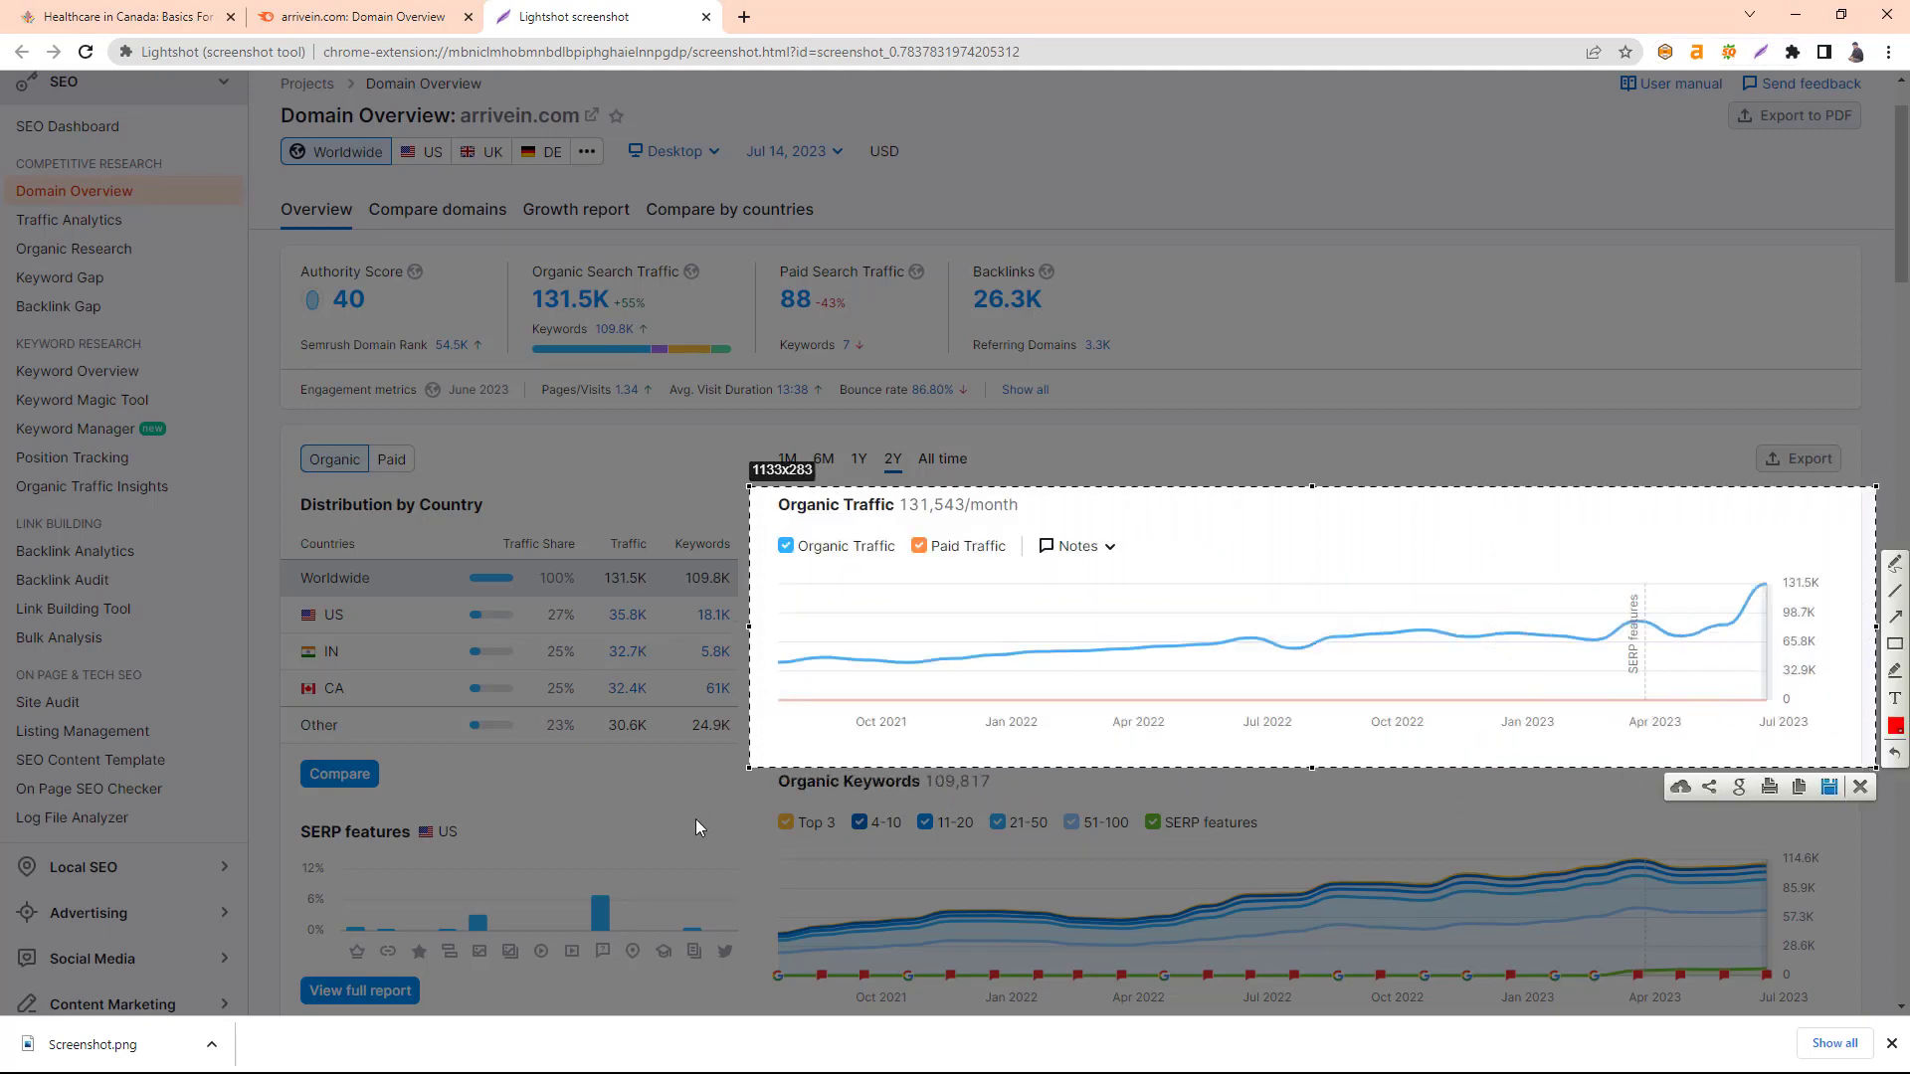
pyautogui.doubleClick(520, 966)
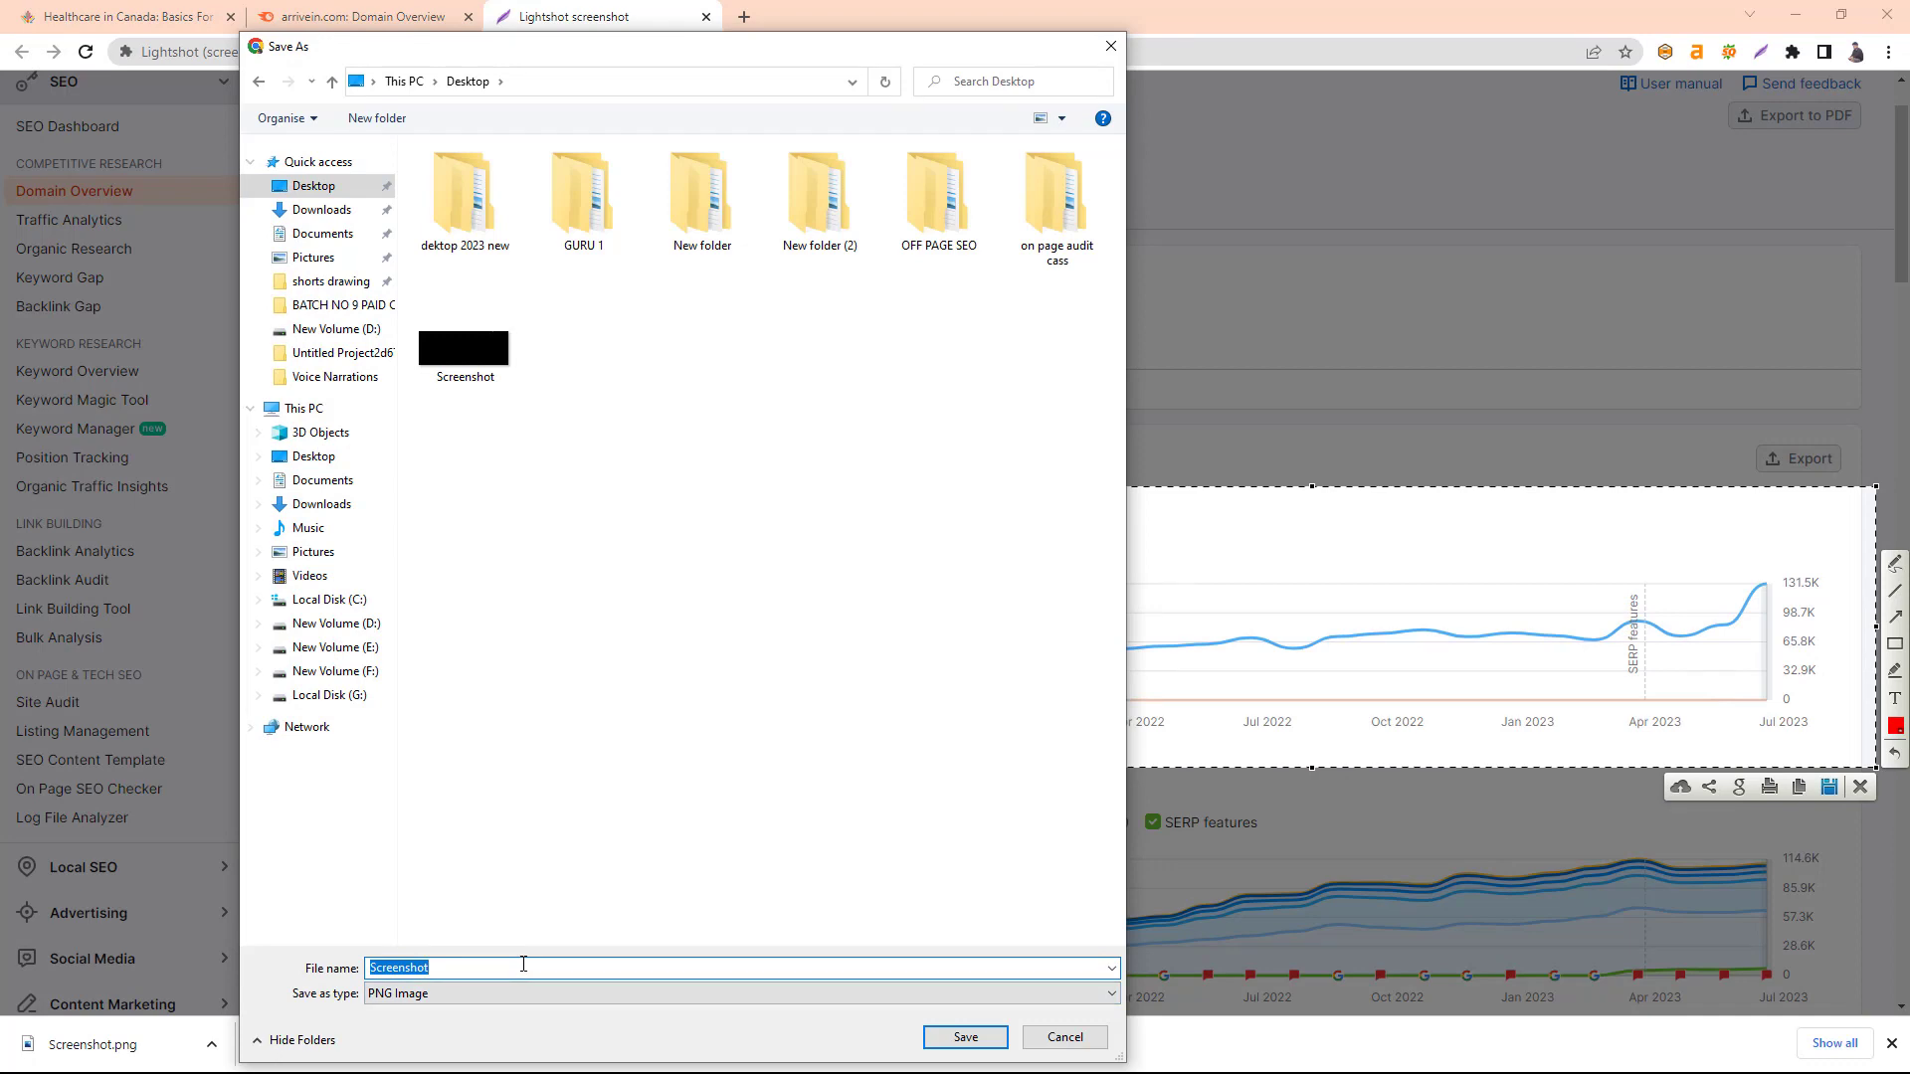
pyautogui.write('SS')
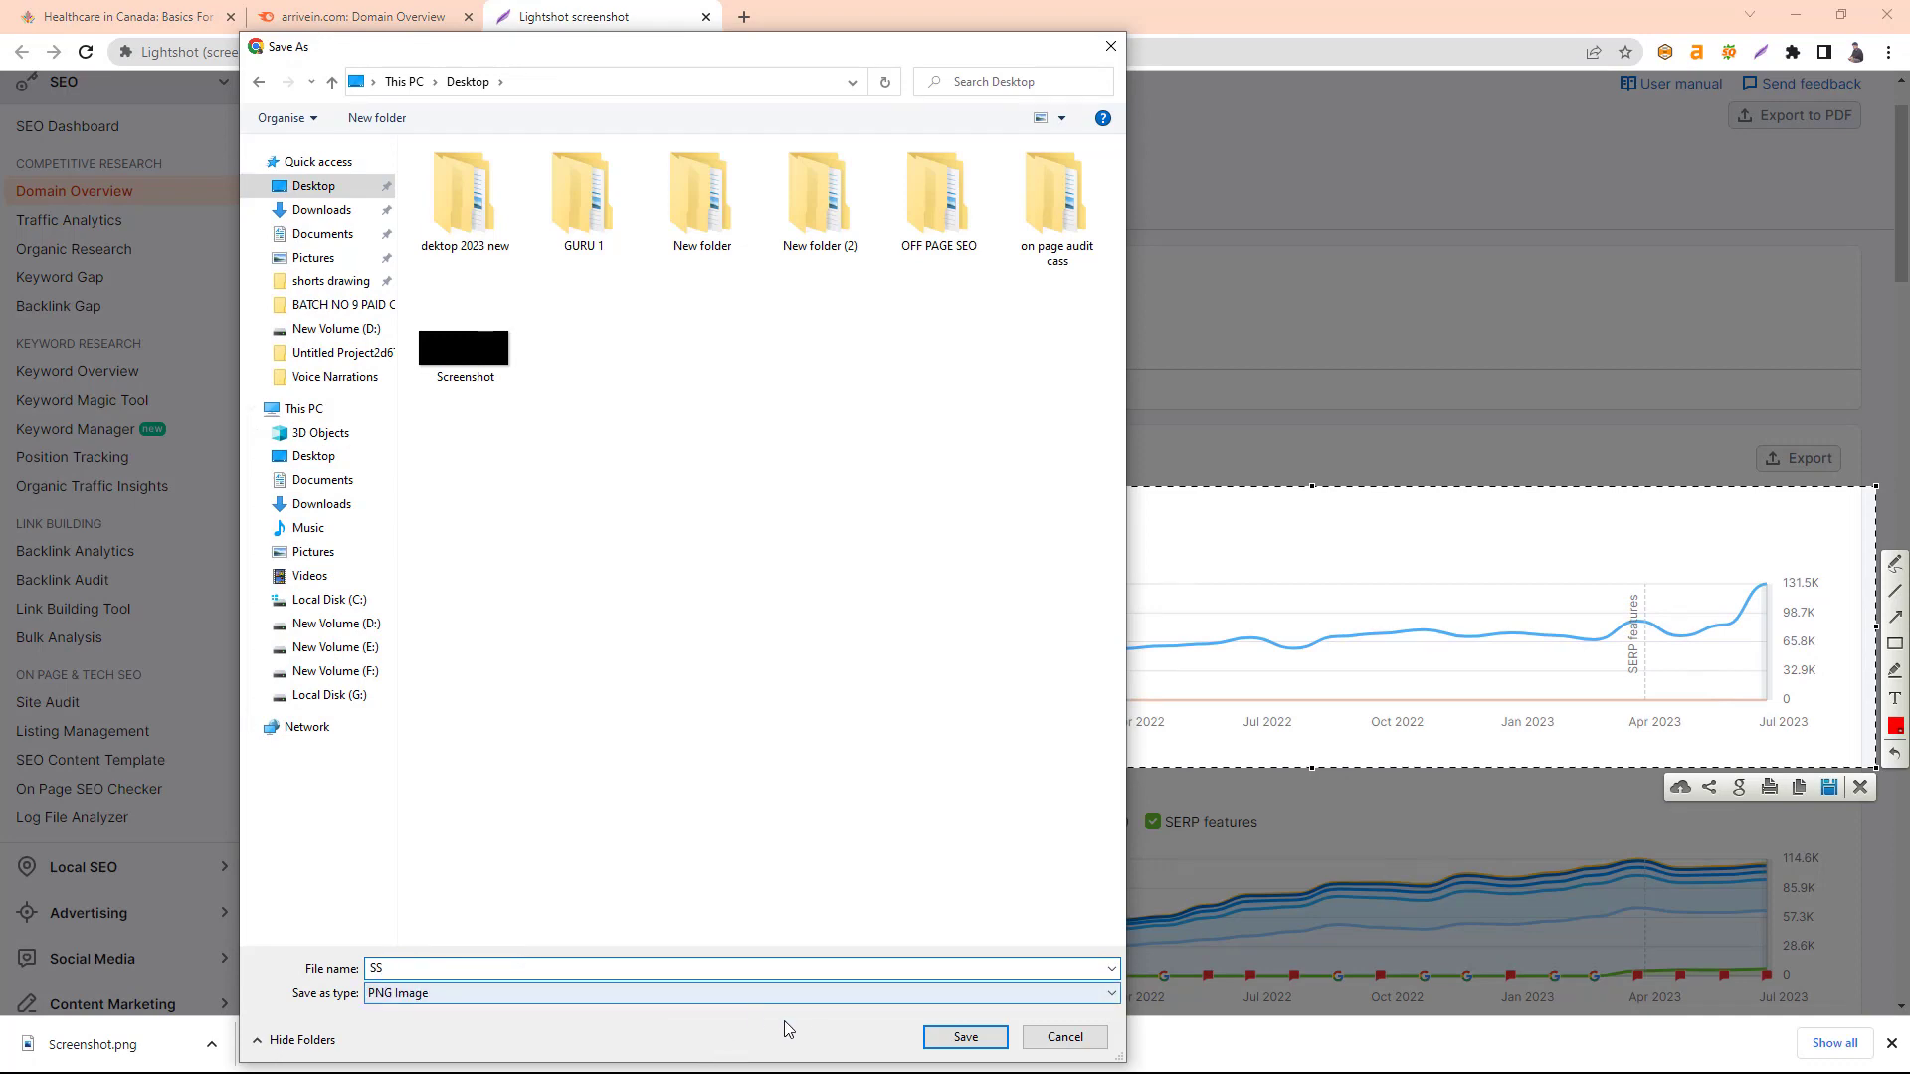
pyautogui.click(940, 1036)
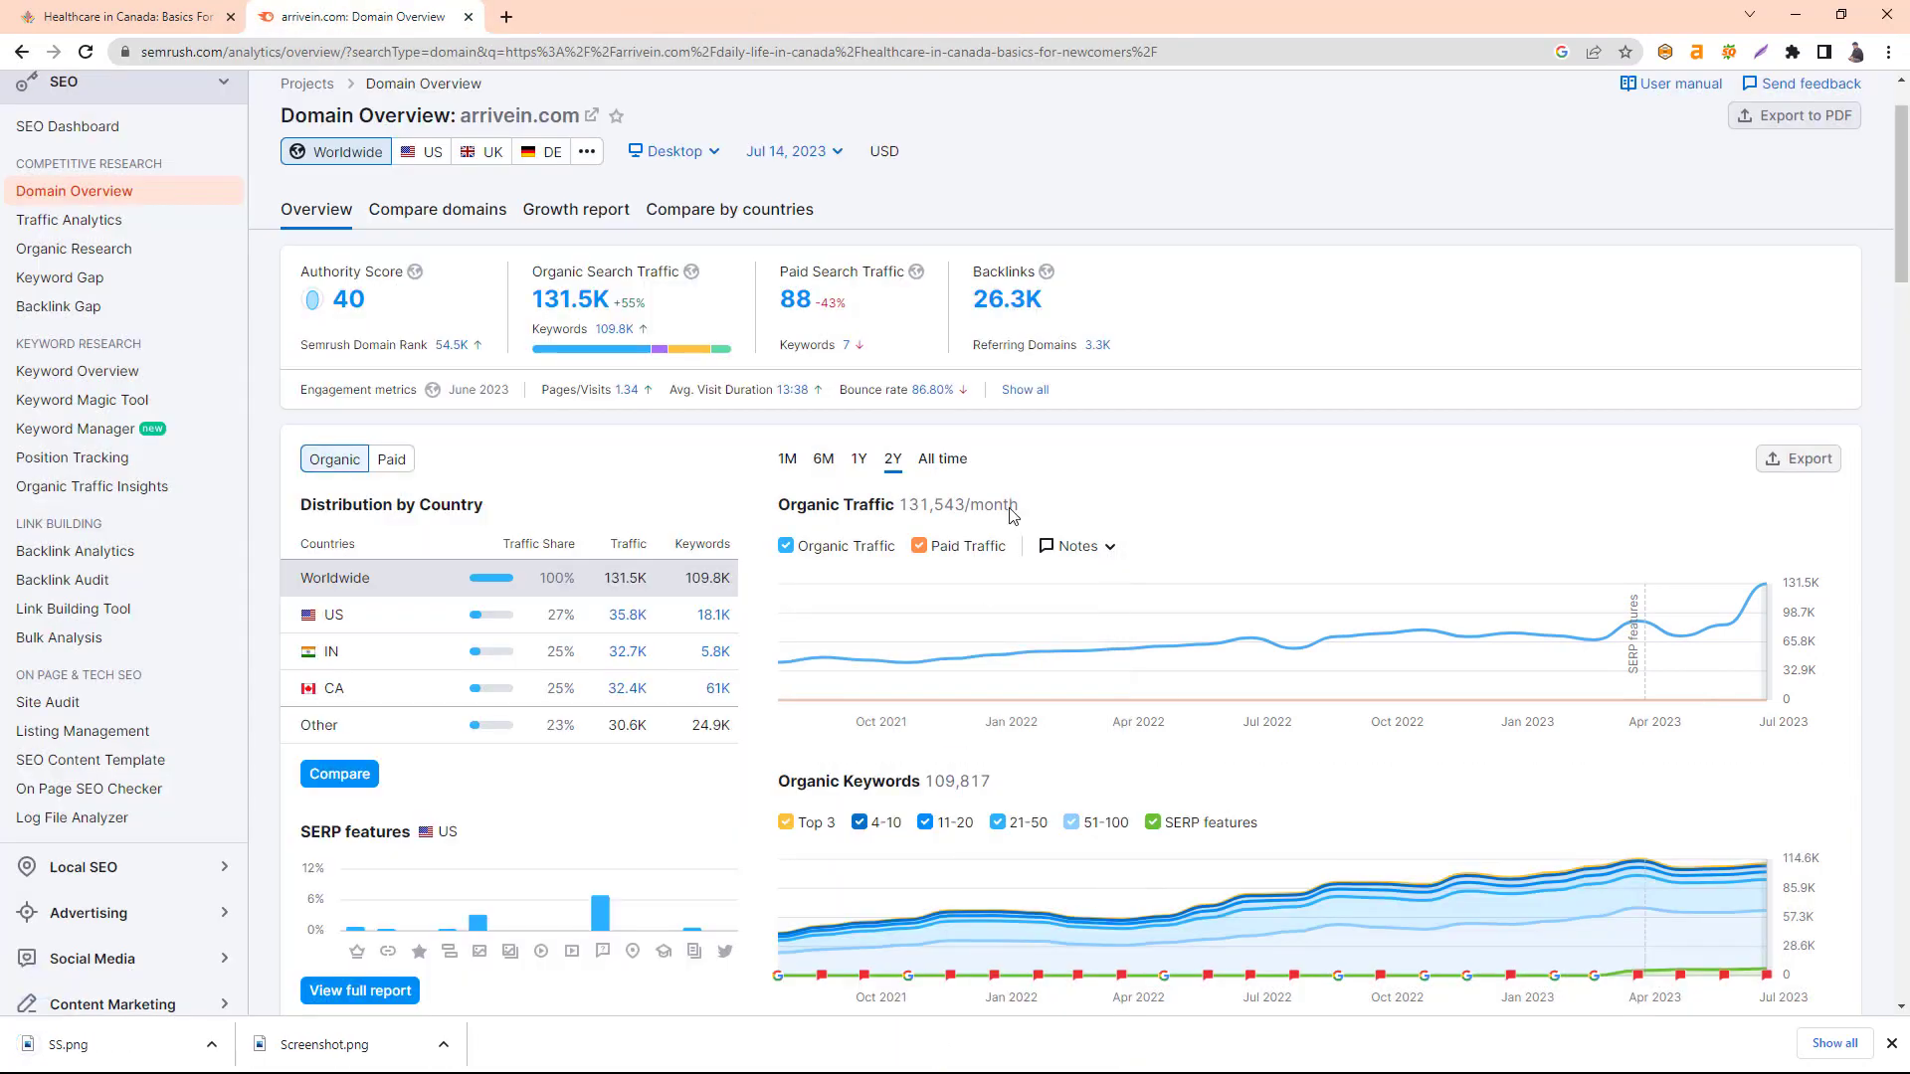
# Return to the Guru portfolio upload and attach the PORTFOLIO image from the Desktop.
pyautogui.click(1795, 14)
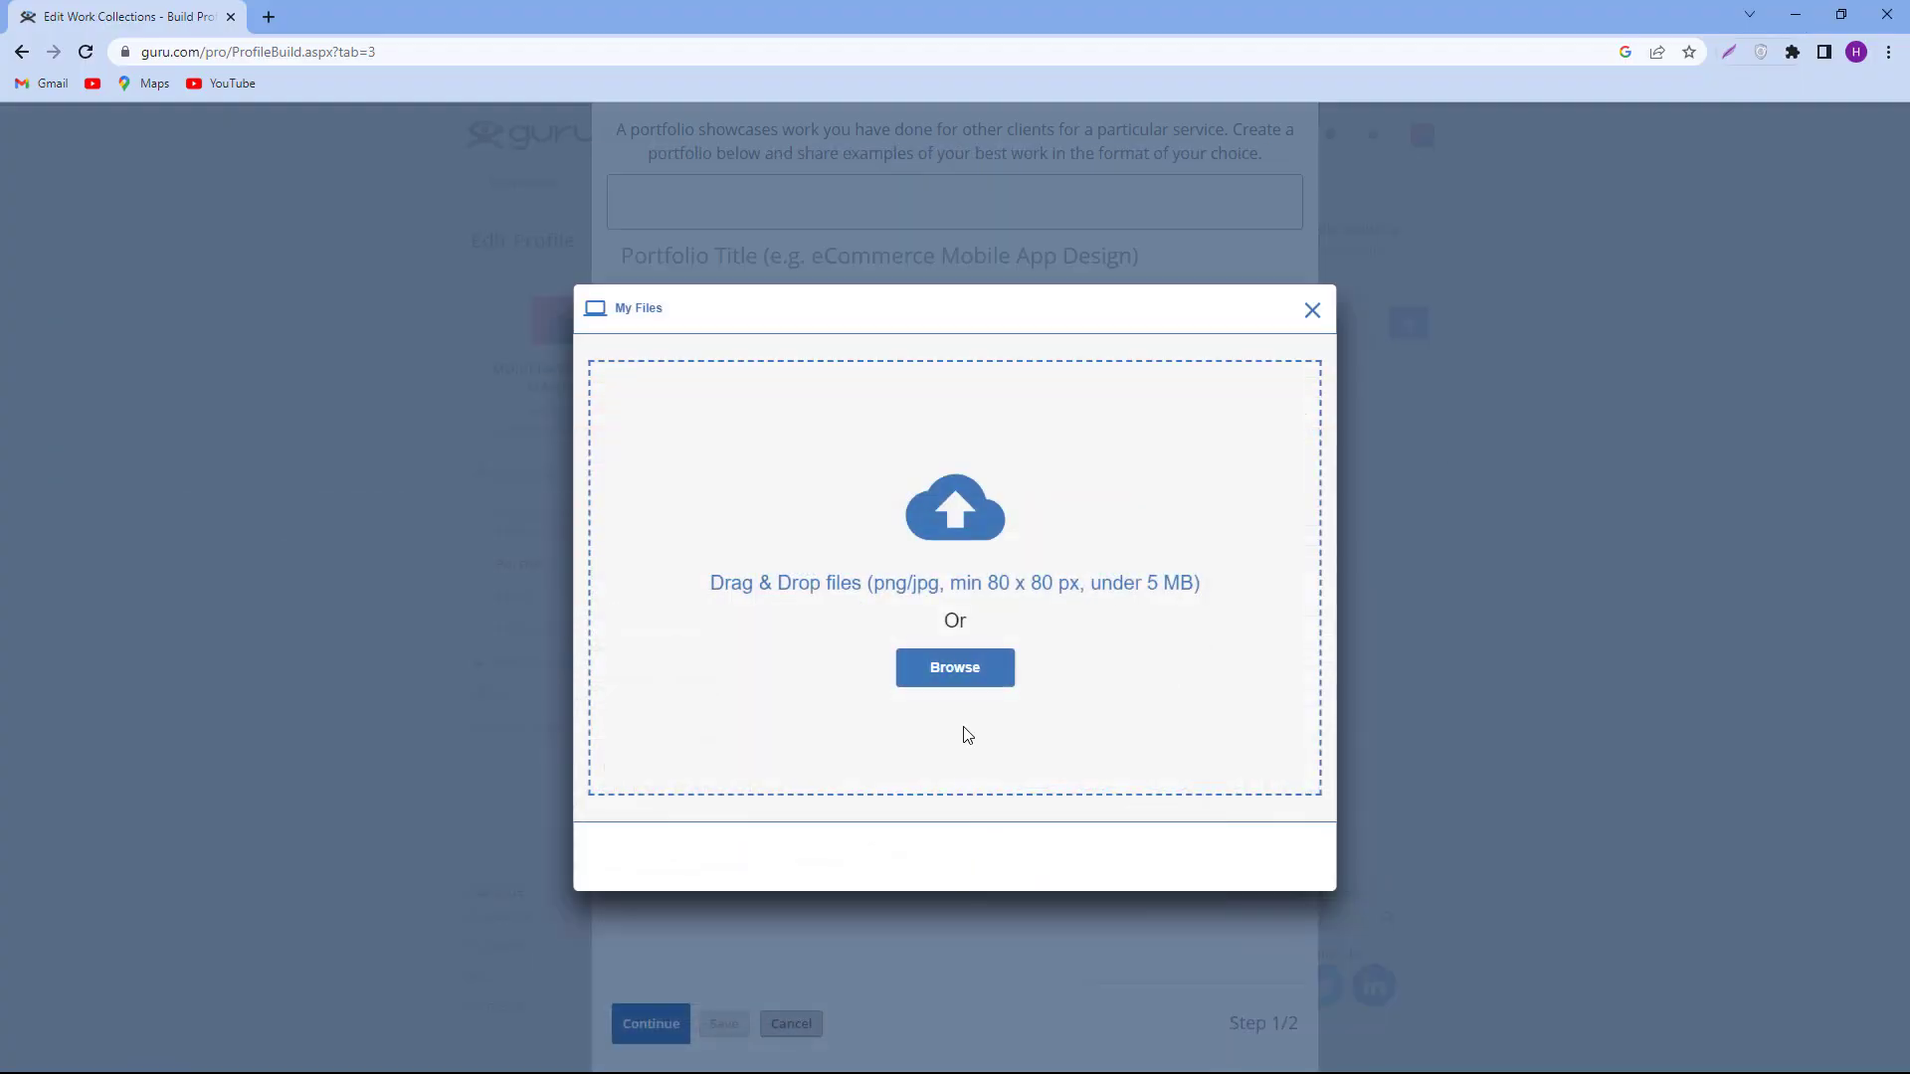
pyautogui.click(968, 682)
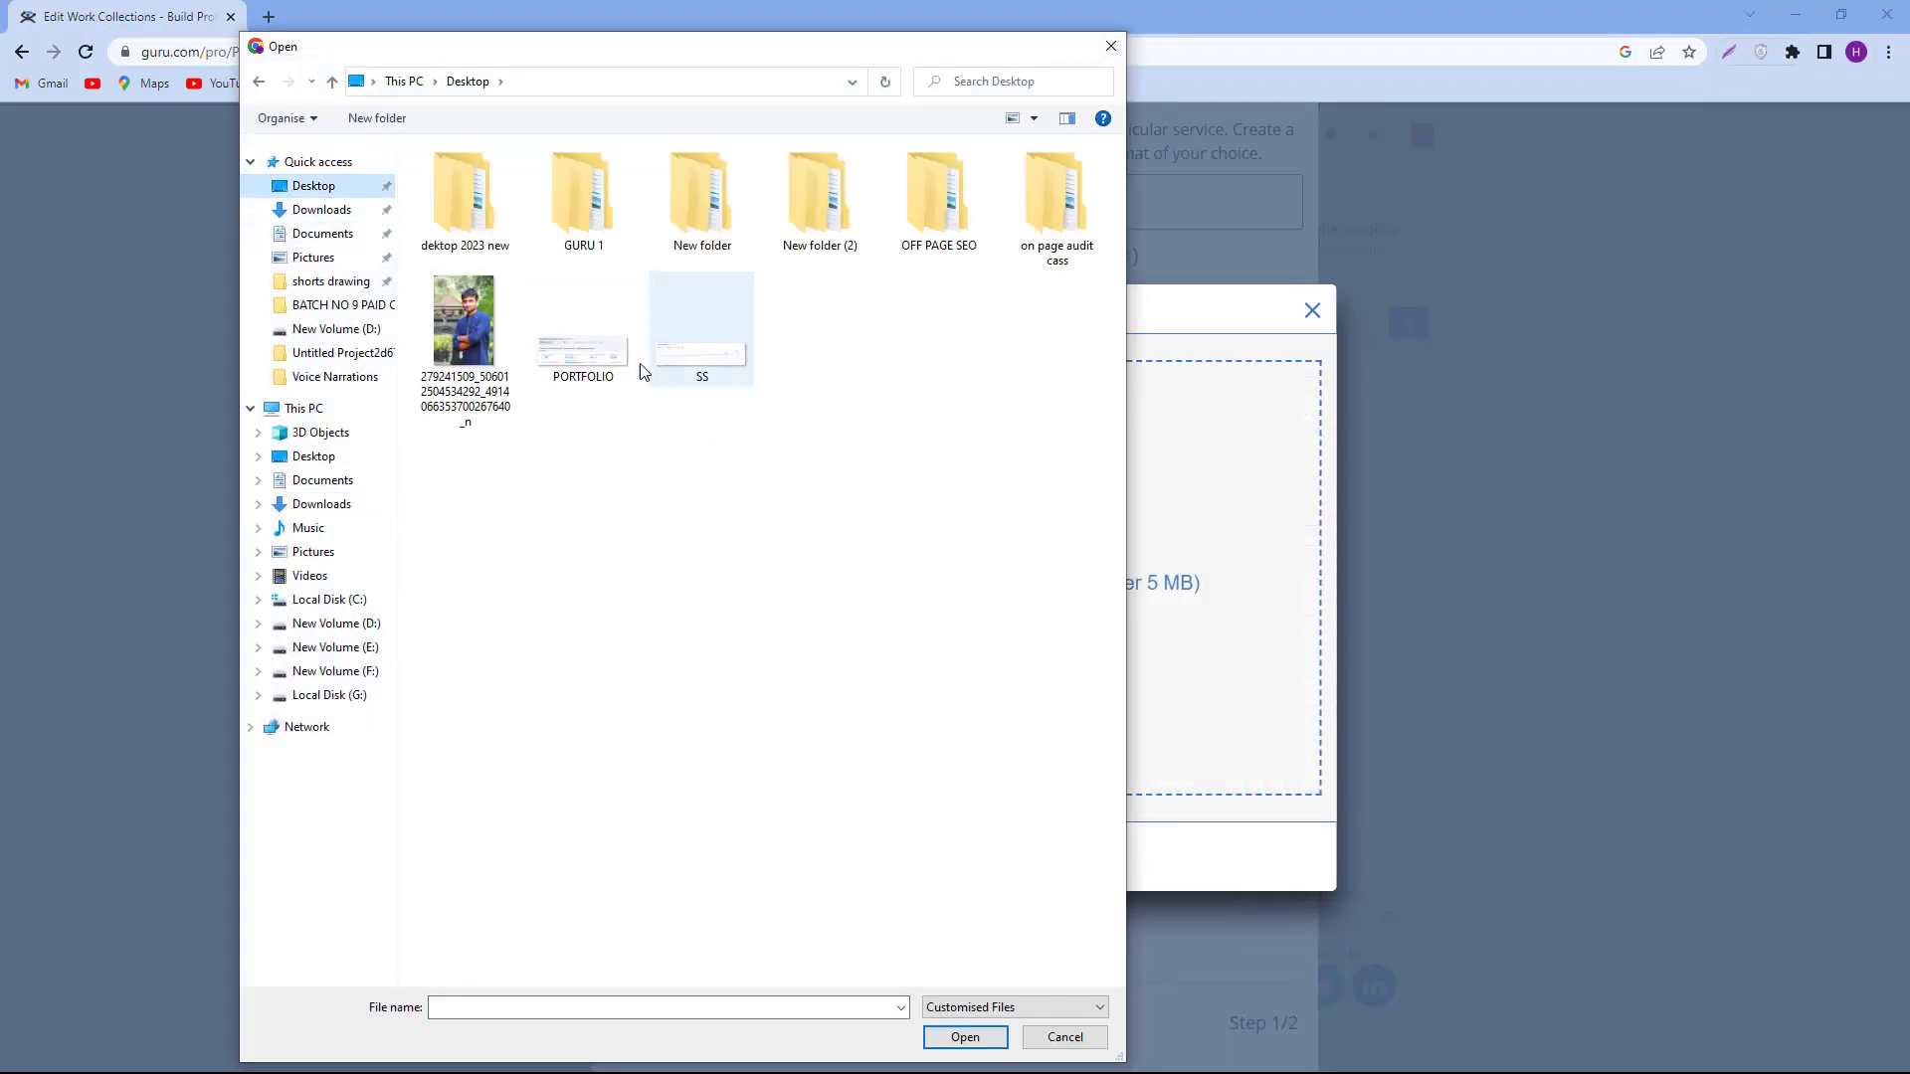
pyautogui.doubleClick(602, 363)
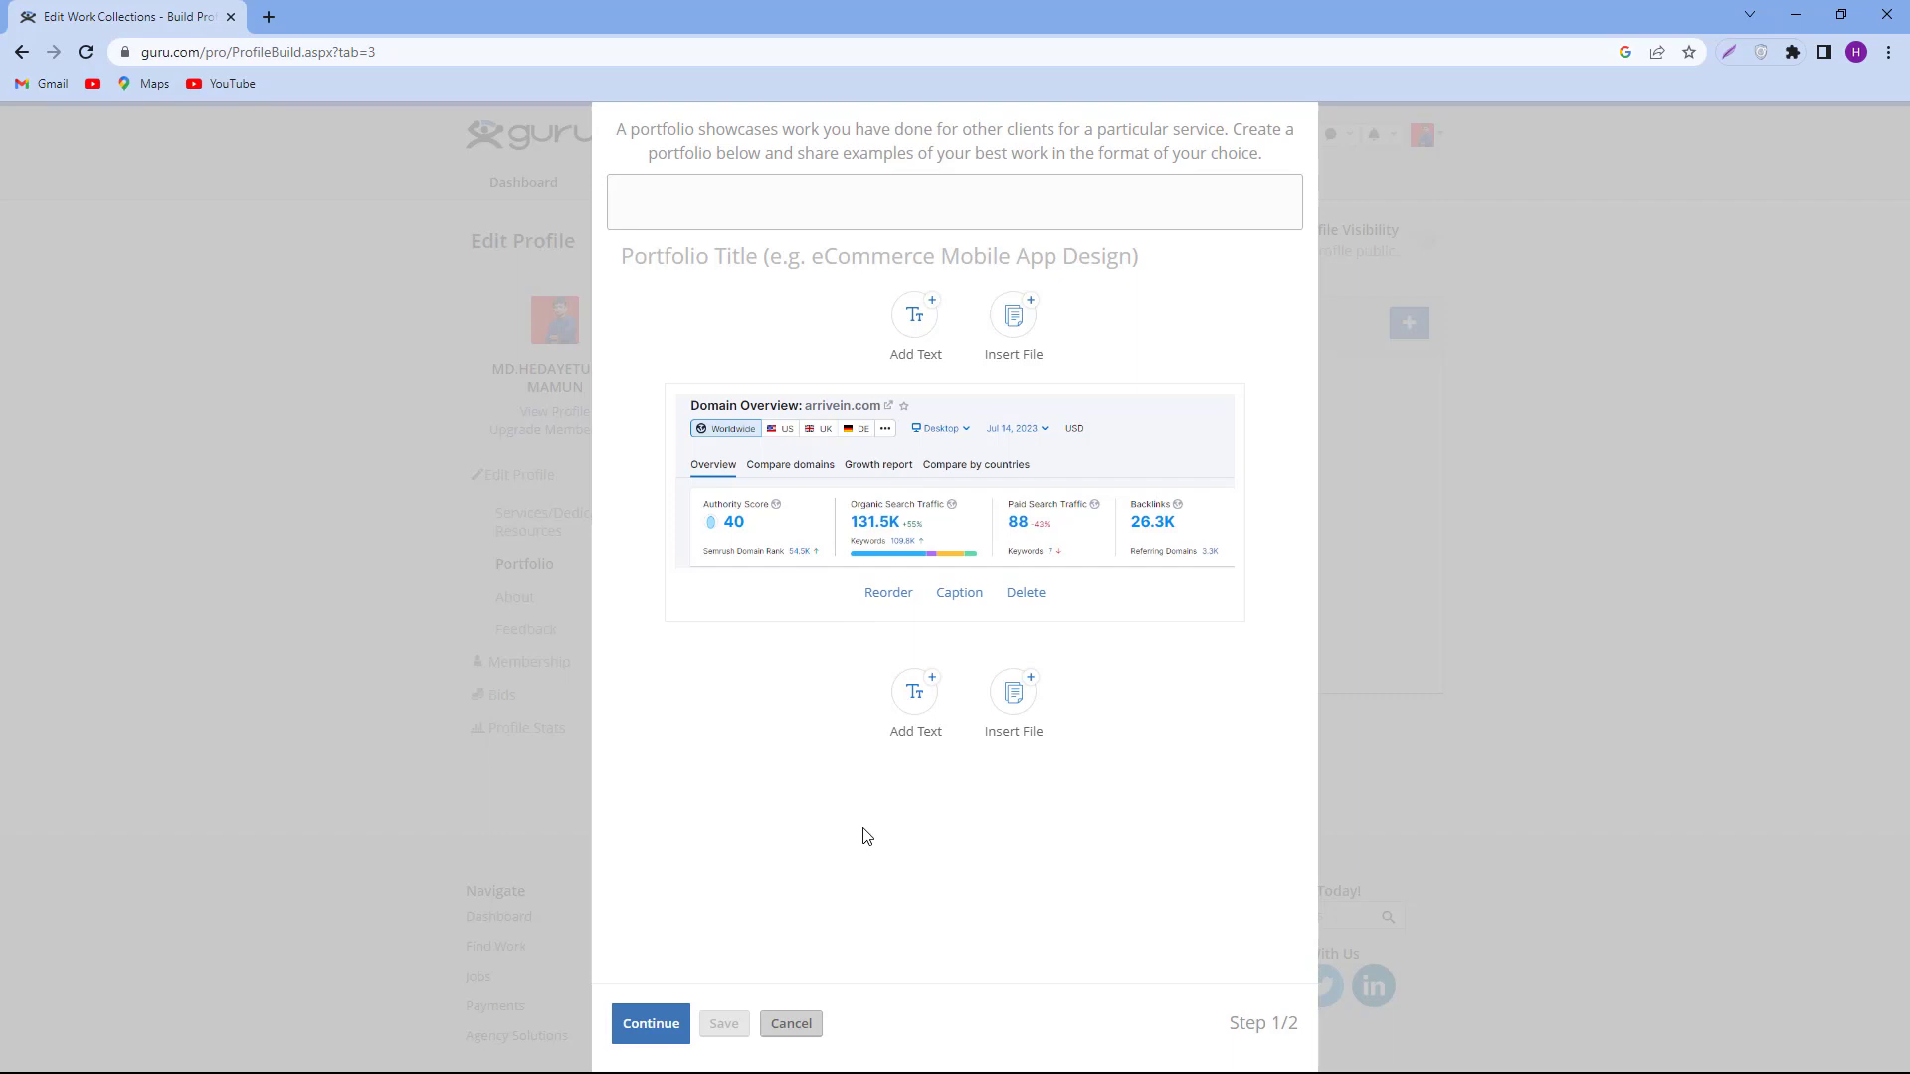
# Add a text block below the image with the lines "The Tasks I have colpleted:" and "1.Keyword Research.".
pyautogui.click(924, 693)
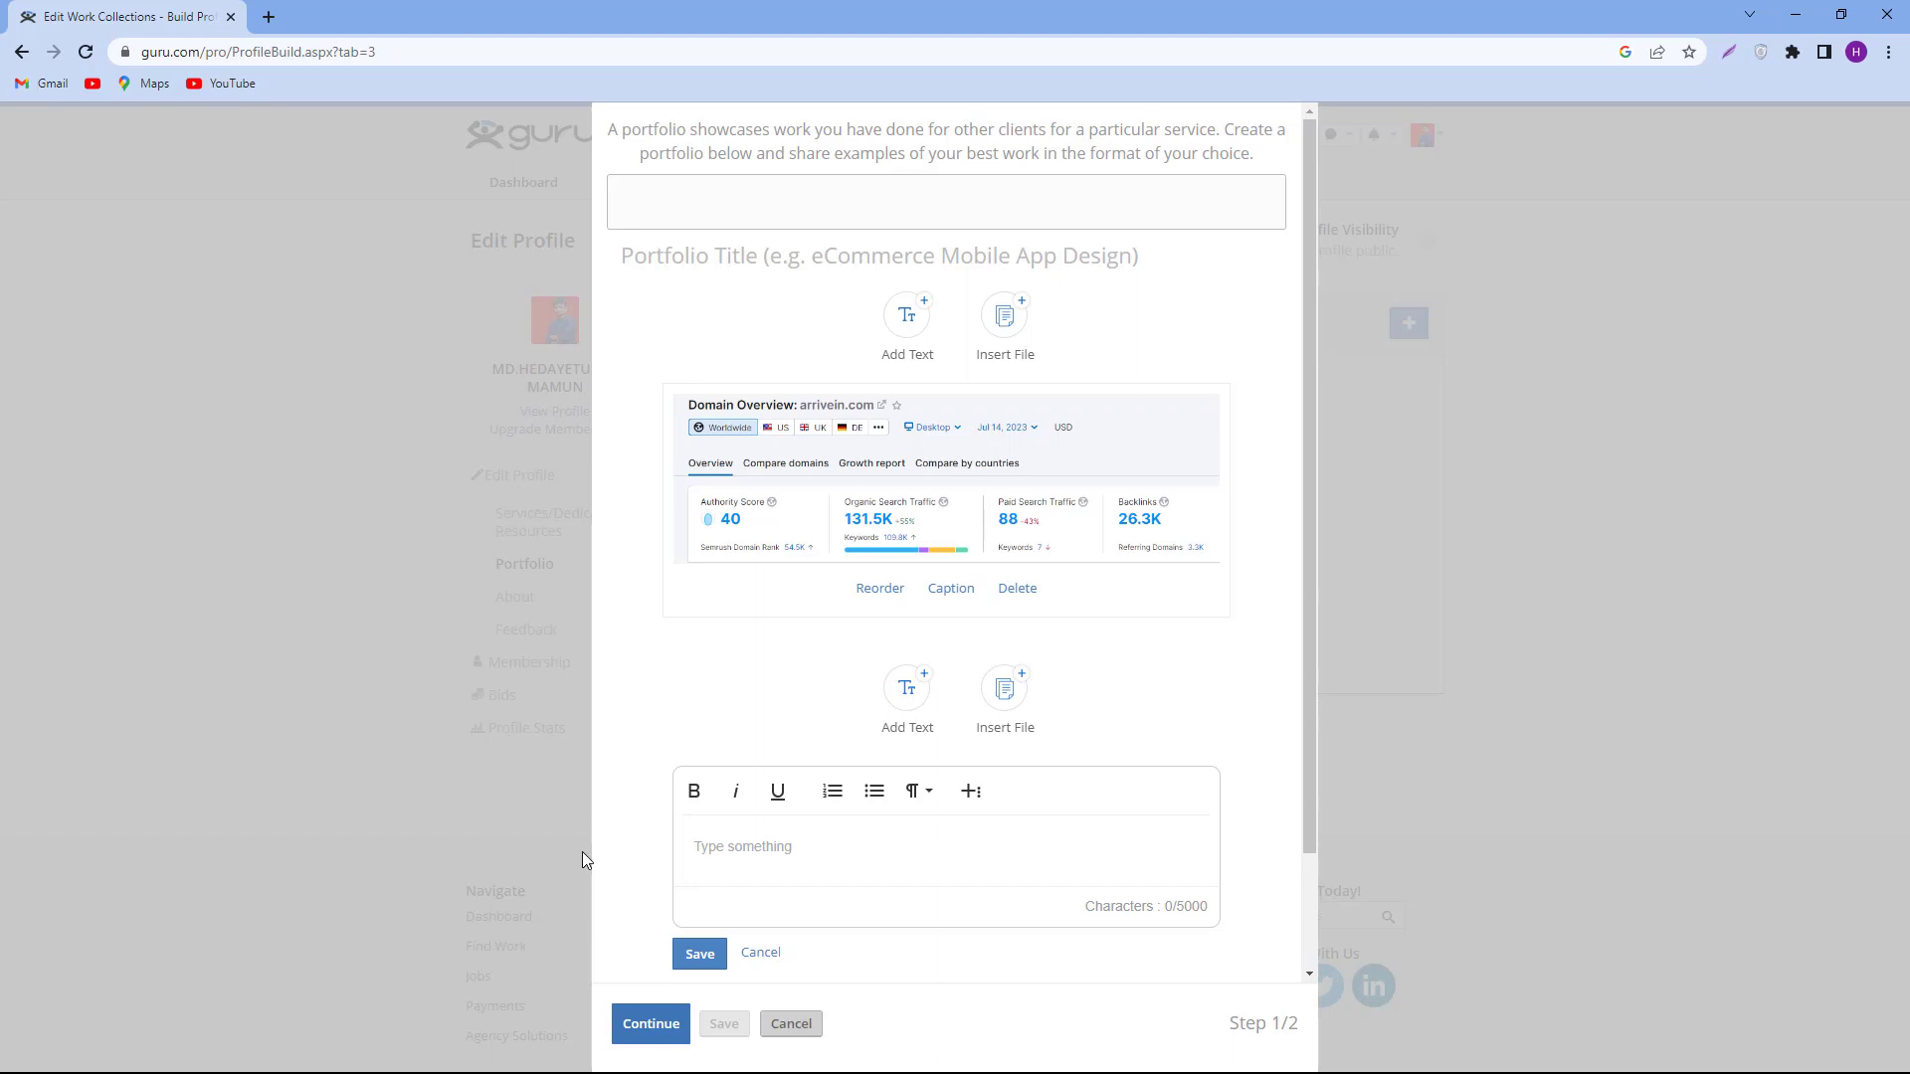
pyautogui.write('The Tasks I have colpleted')
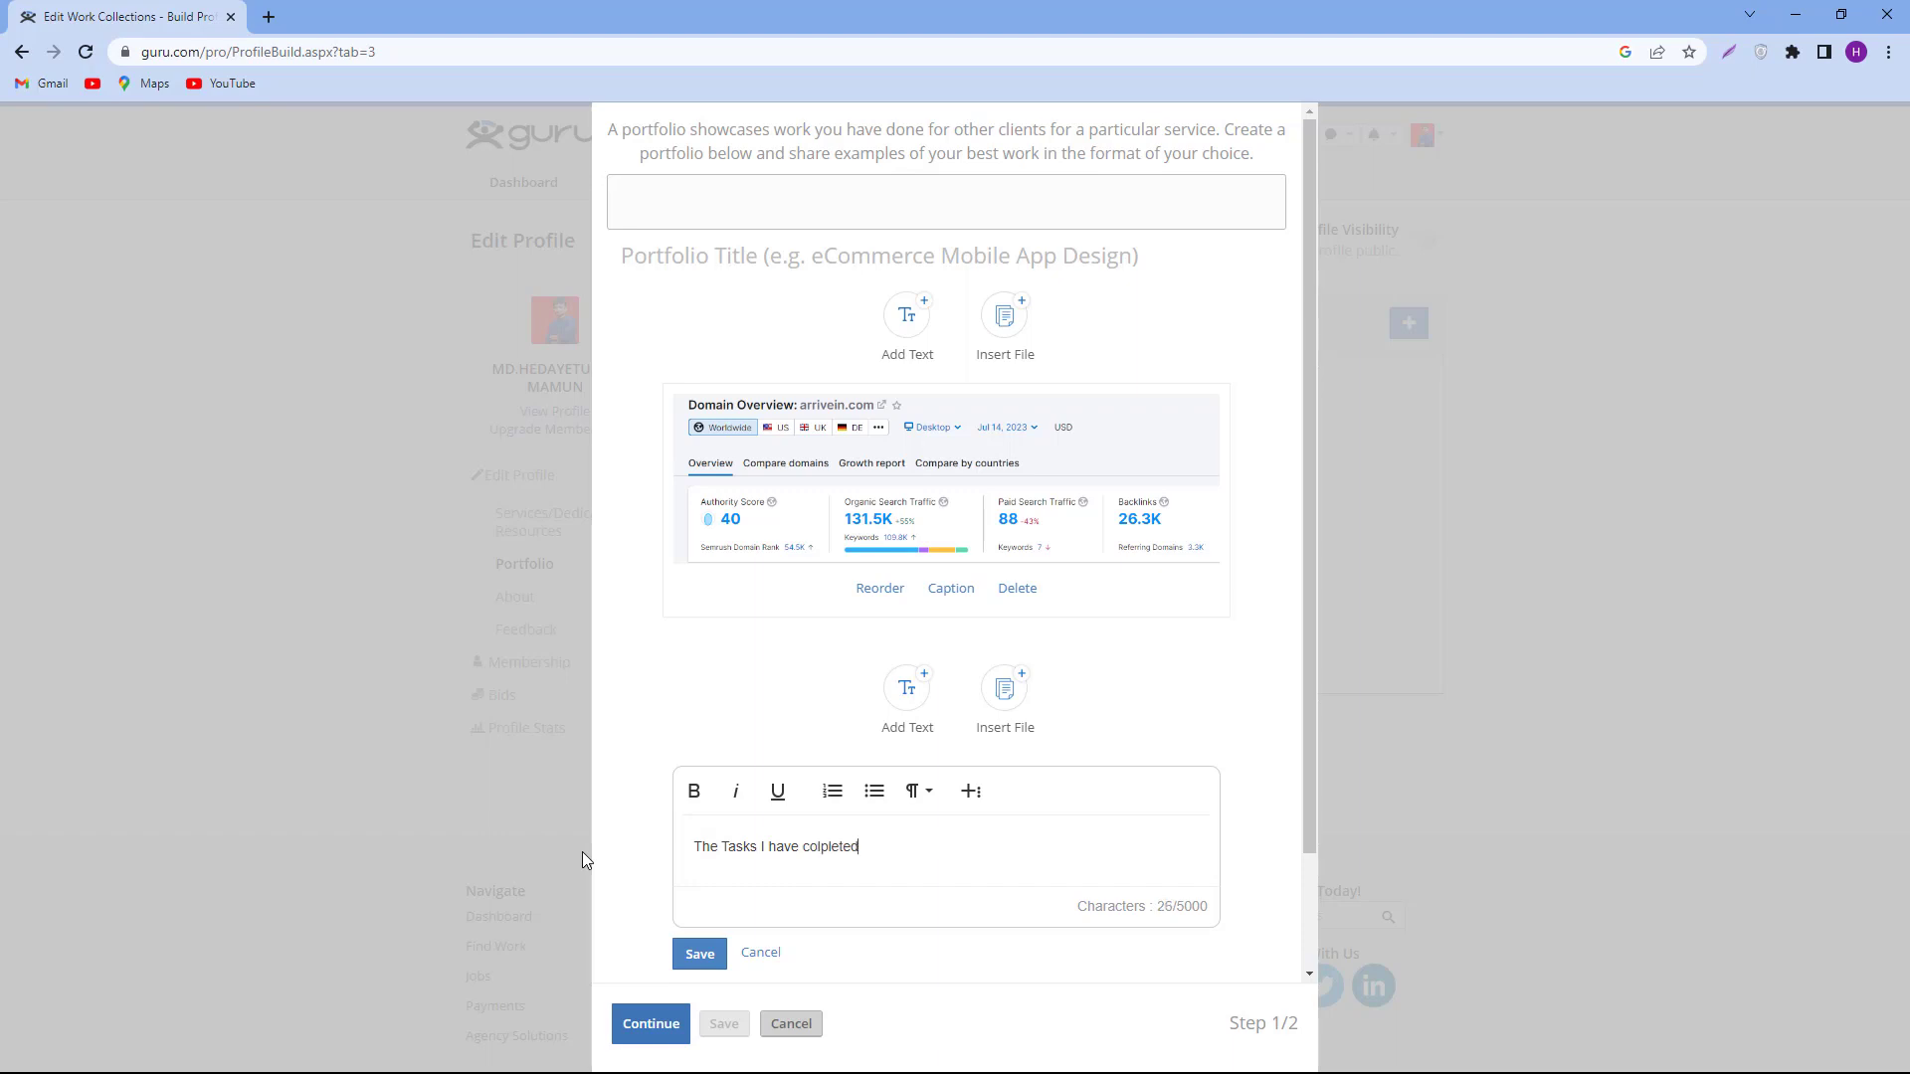
pyautogui.write(':')
pyautogui.press('Return')
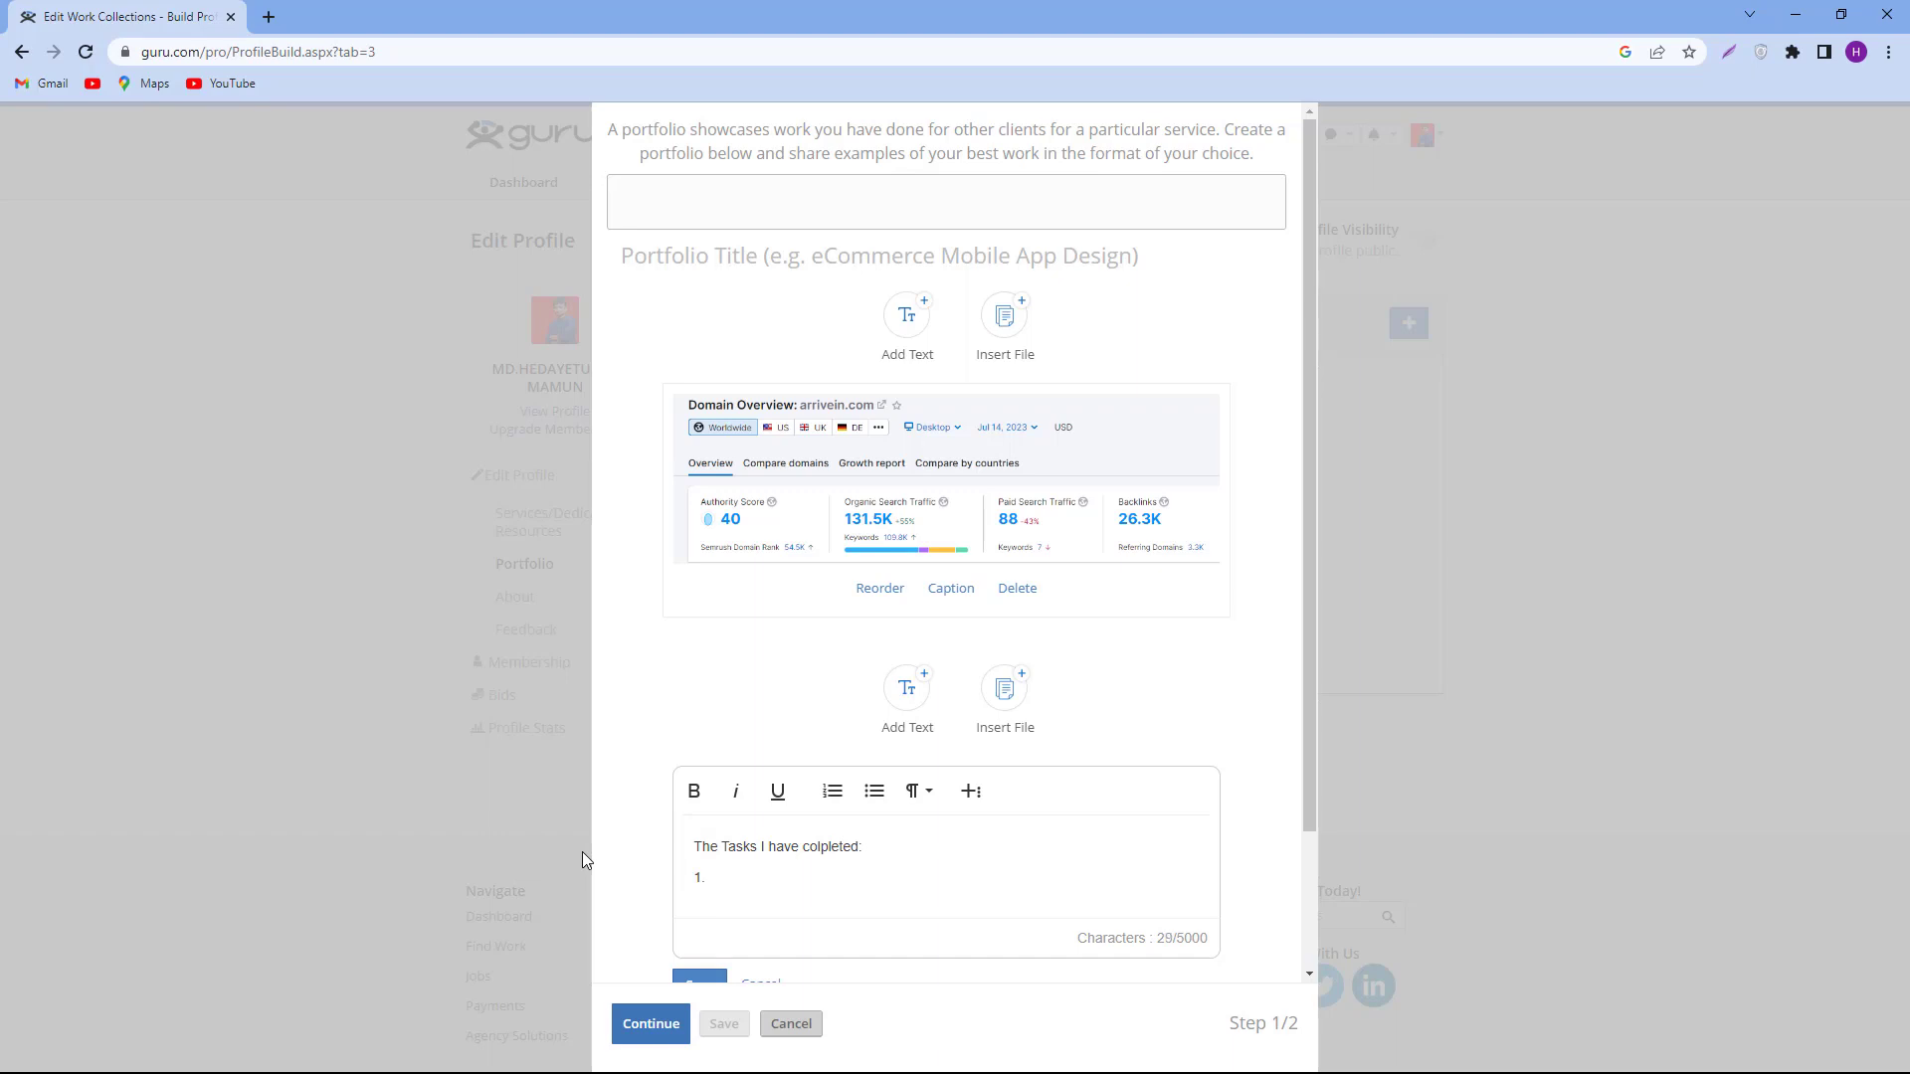
pyautogui.write('1.Keyword Research.')
pyautogui.press('Return')
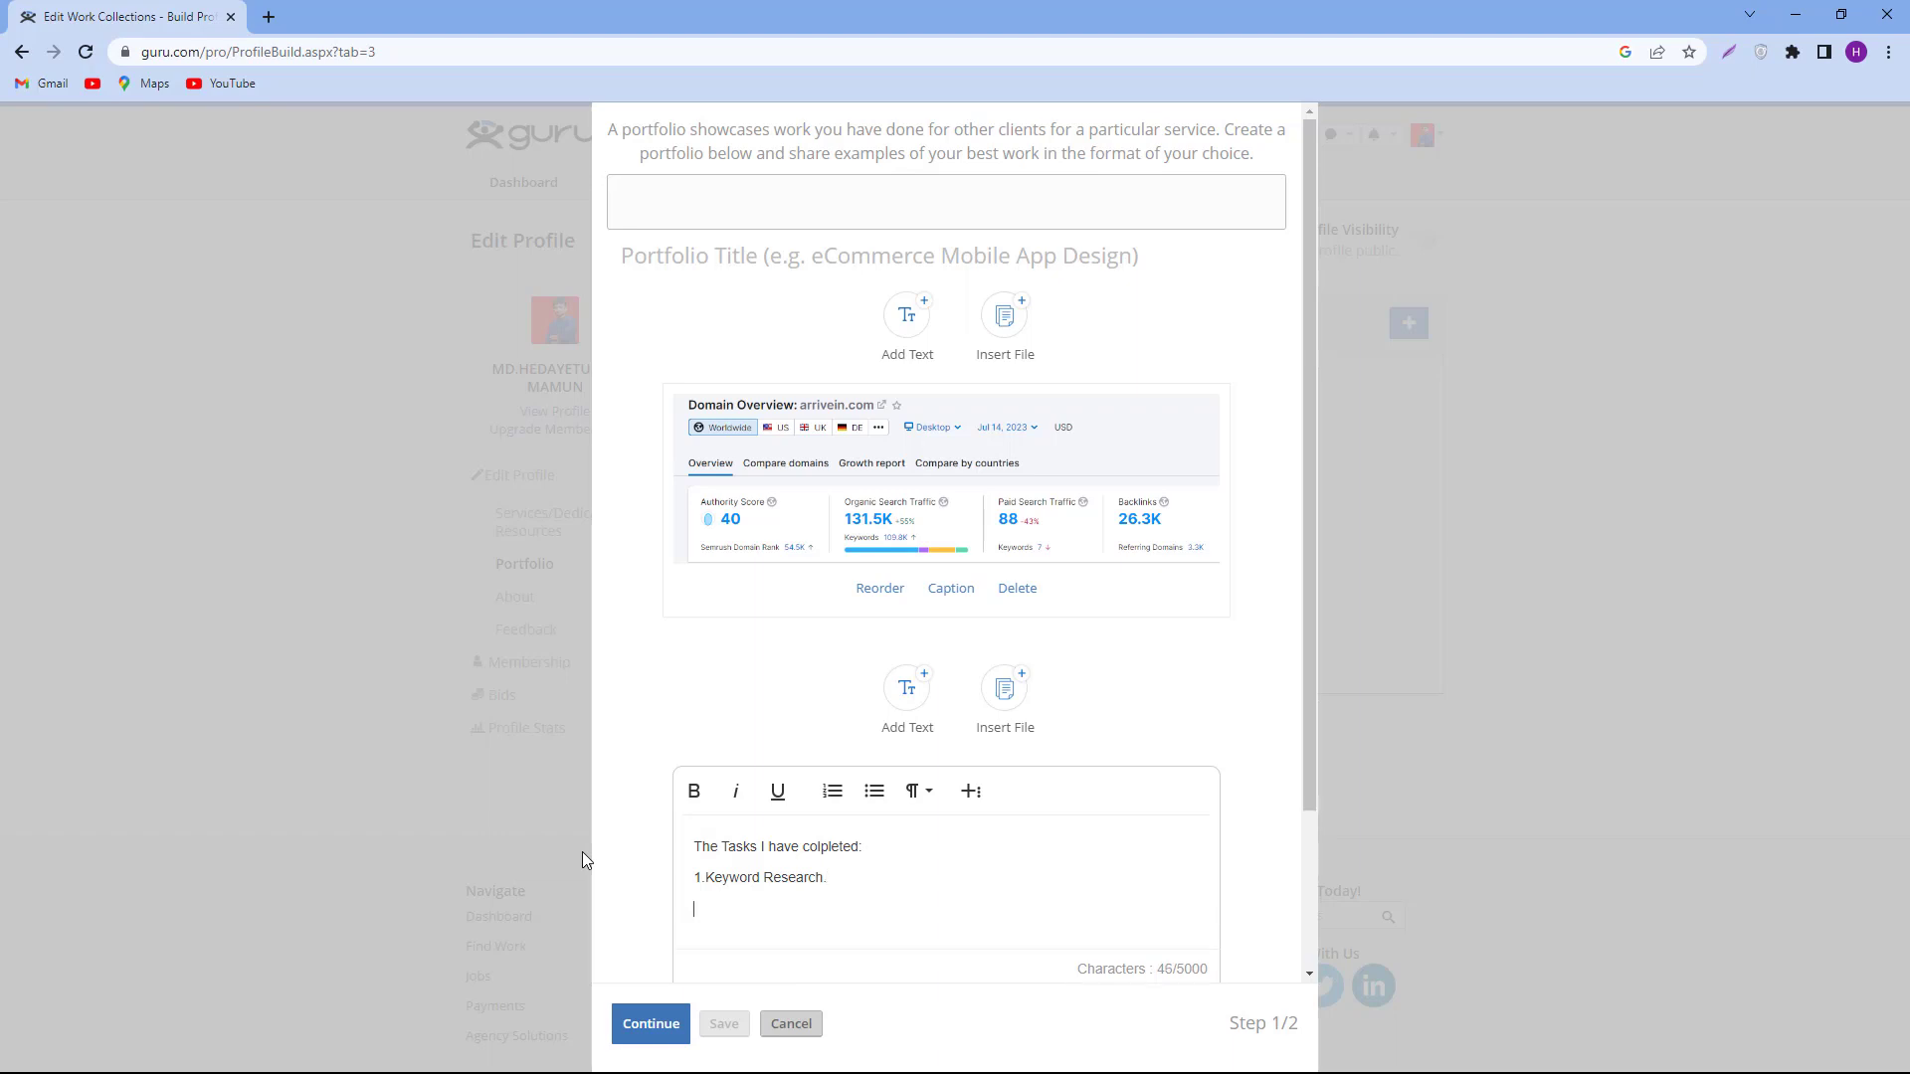
# Continue the task list with "2.On page seo.", "3.Technical errors Fix." and "4.Link Building." on separate lines.
pyautogui.write('2.On page seo.')
pyautogui.press('Return')
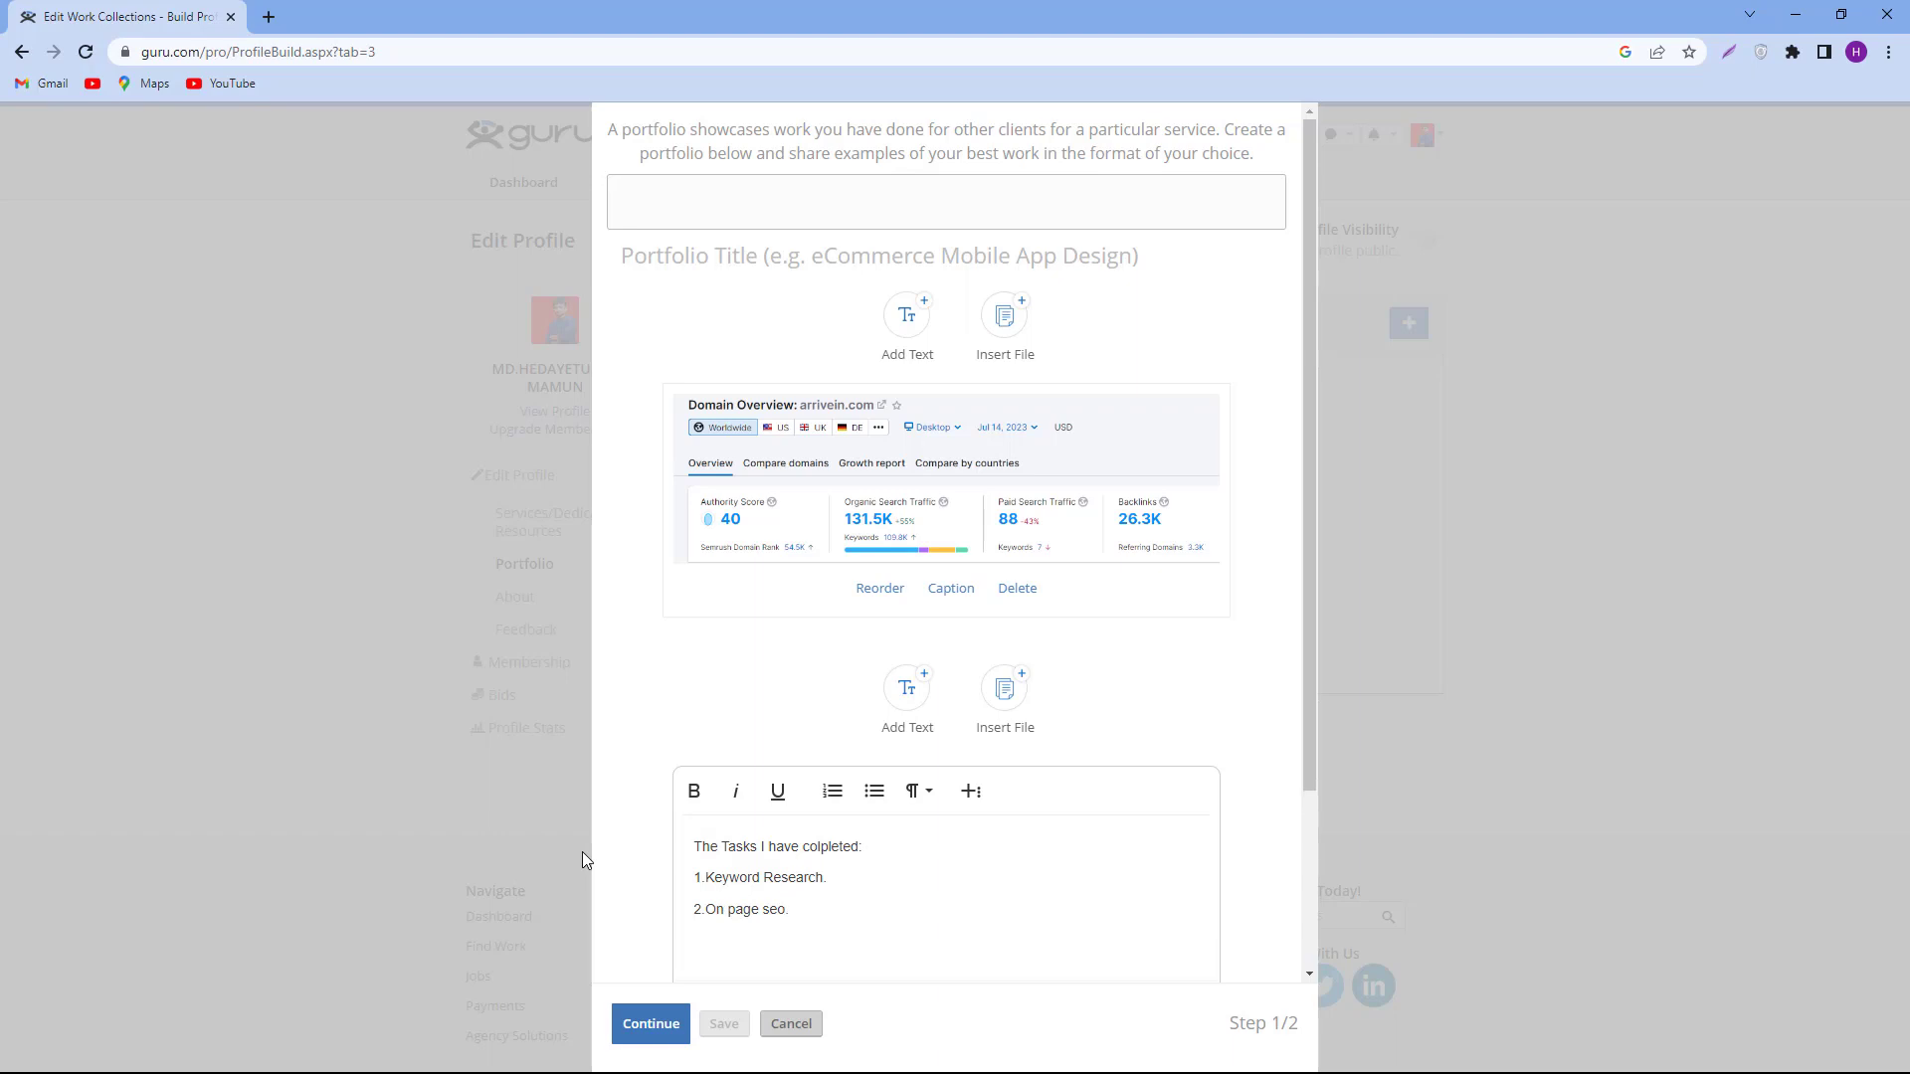
pyautogui.write('3.Technical errors Fix.')
pyautogui.press('Return')
pyautogui.write('4.Link Buil')
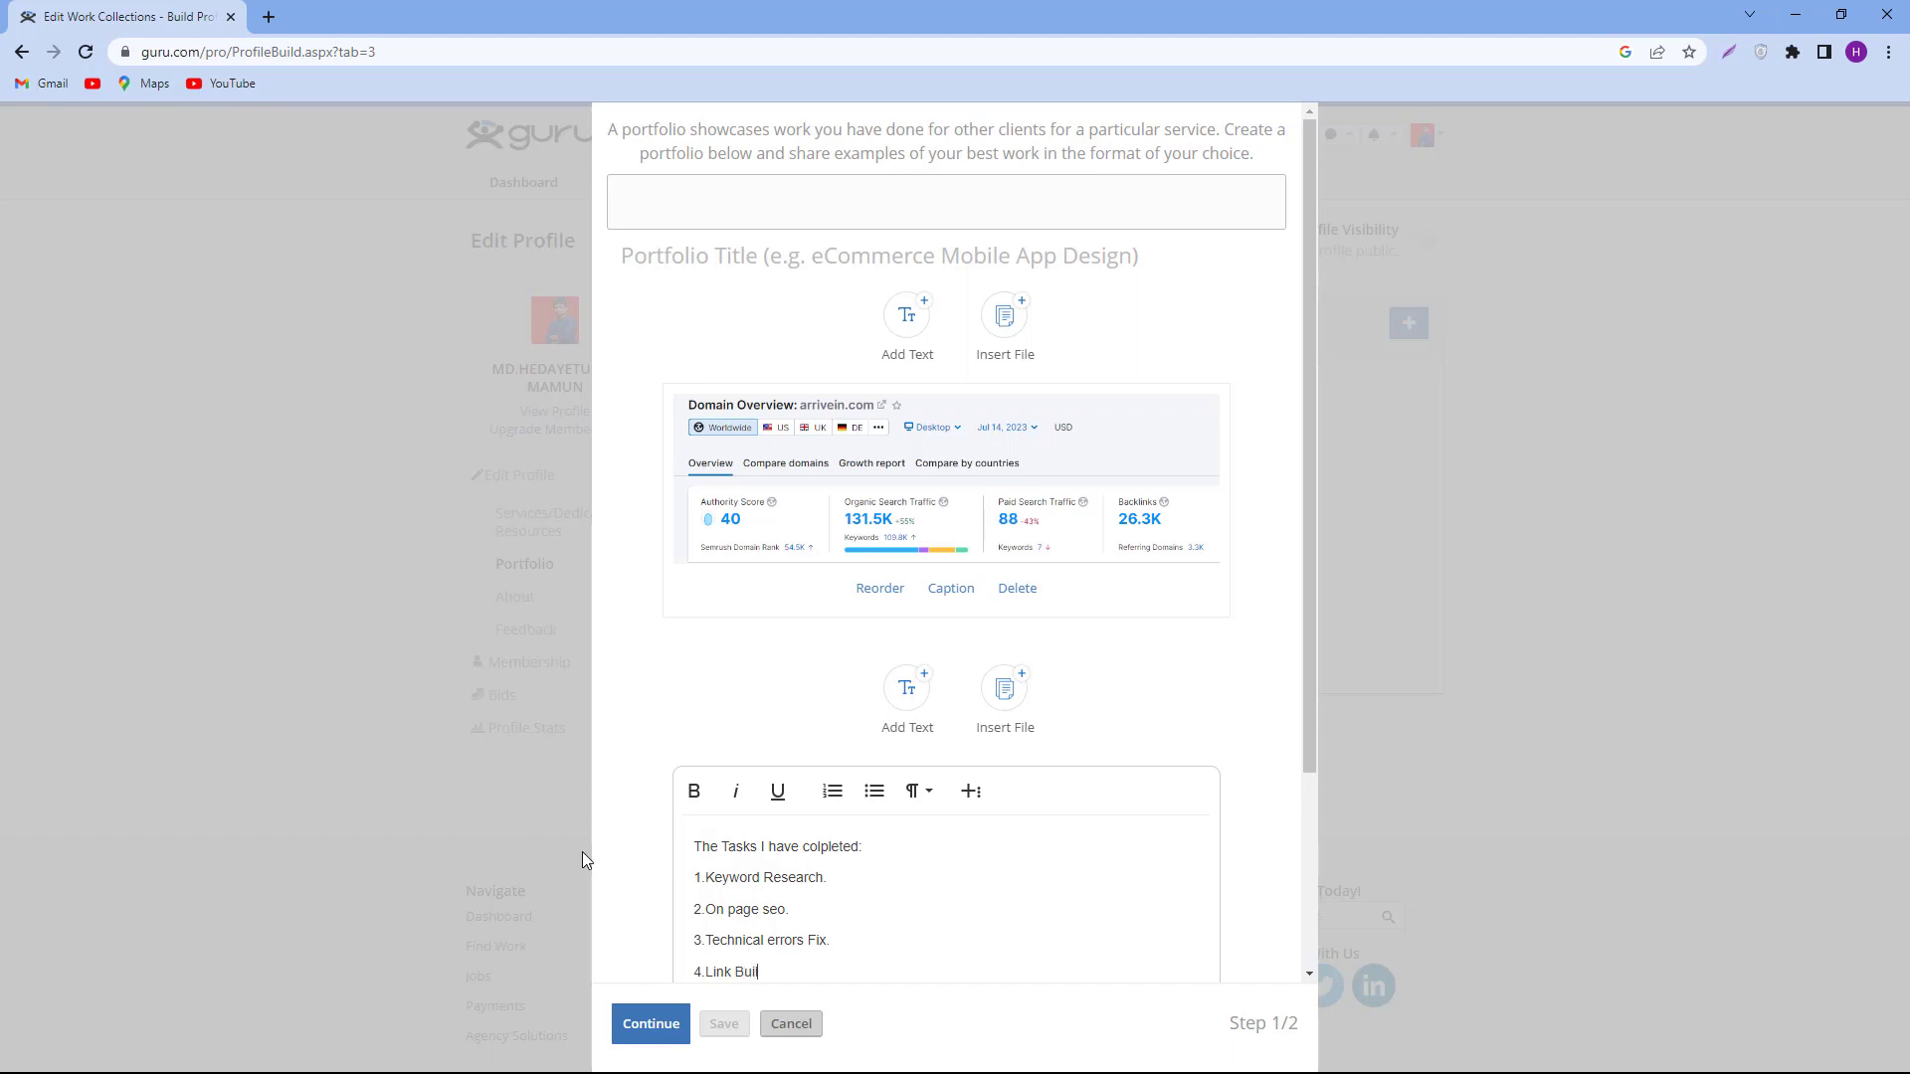
pyautogui.write('ding.')
pyautogui.press('Return')
pyautogui.scroll(-2, 736, 865)
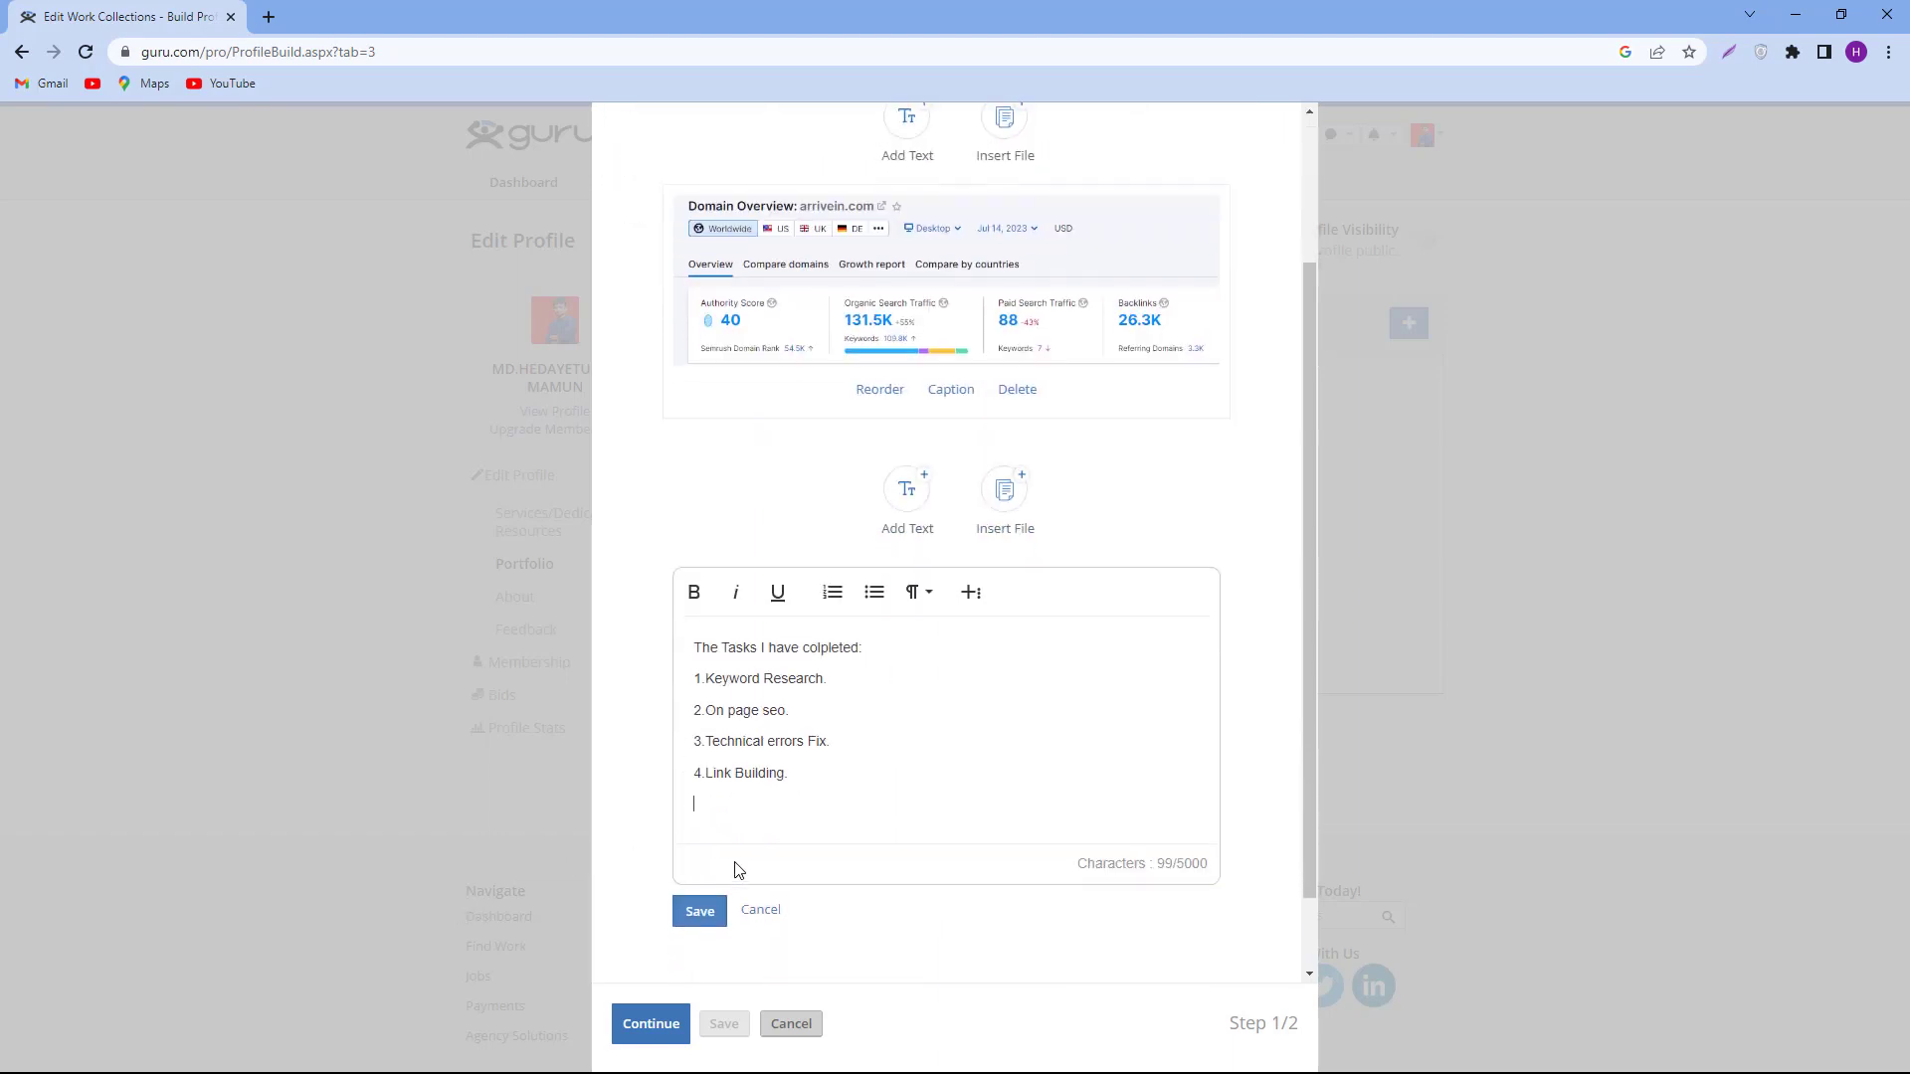
# Finish the task list with the line "5.Competitors Analysis." and save the text block.
pyautogui.write('4')
pyautogui.write('5')
pyautogui.write('.Co')
pyautogui.write('mpet')
pyautogui.write('itors A')
pyautogui.write('nalysis.')
pyautogui.click(699, 911)
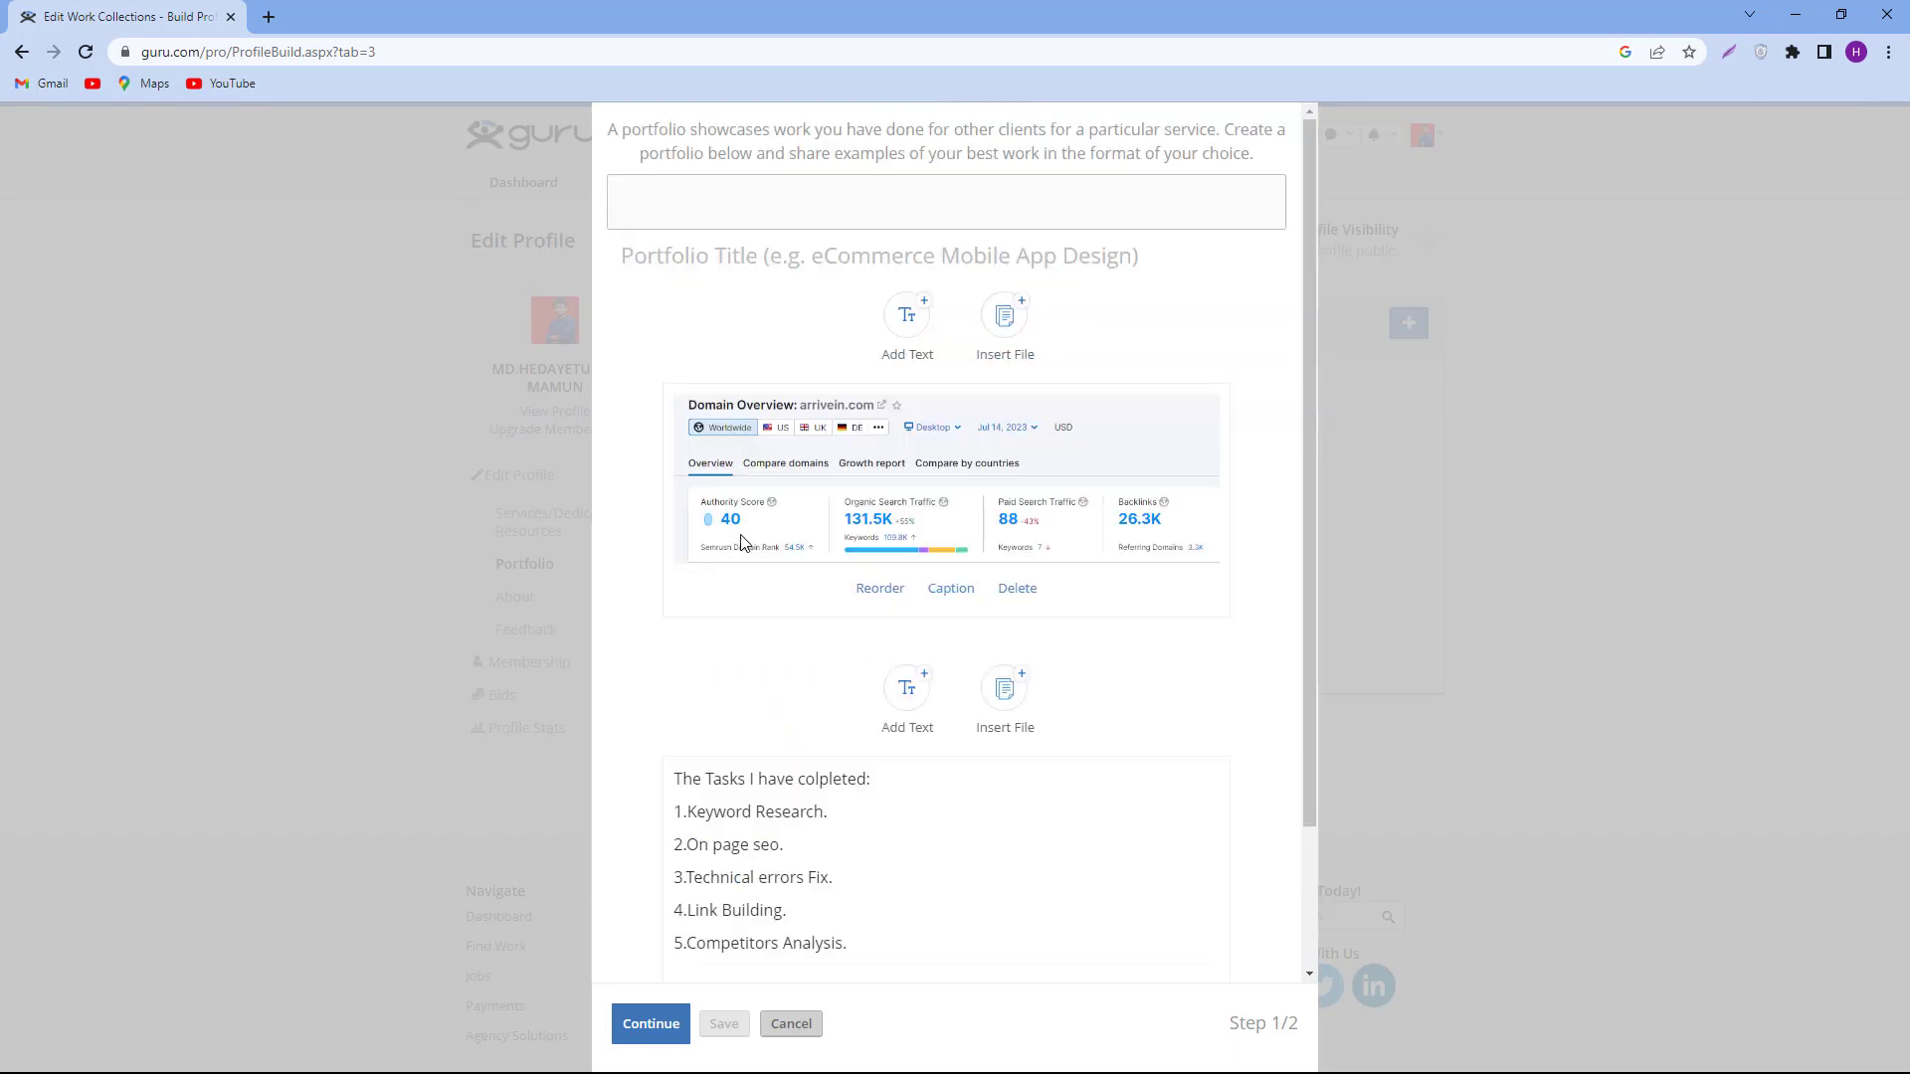
# Title the portfolio "ORGANIC RANKING" and continue to the details step.
pyautogui.click(792, 200)
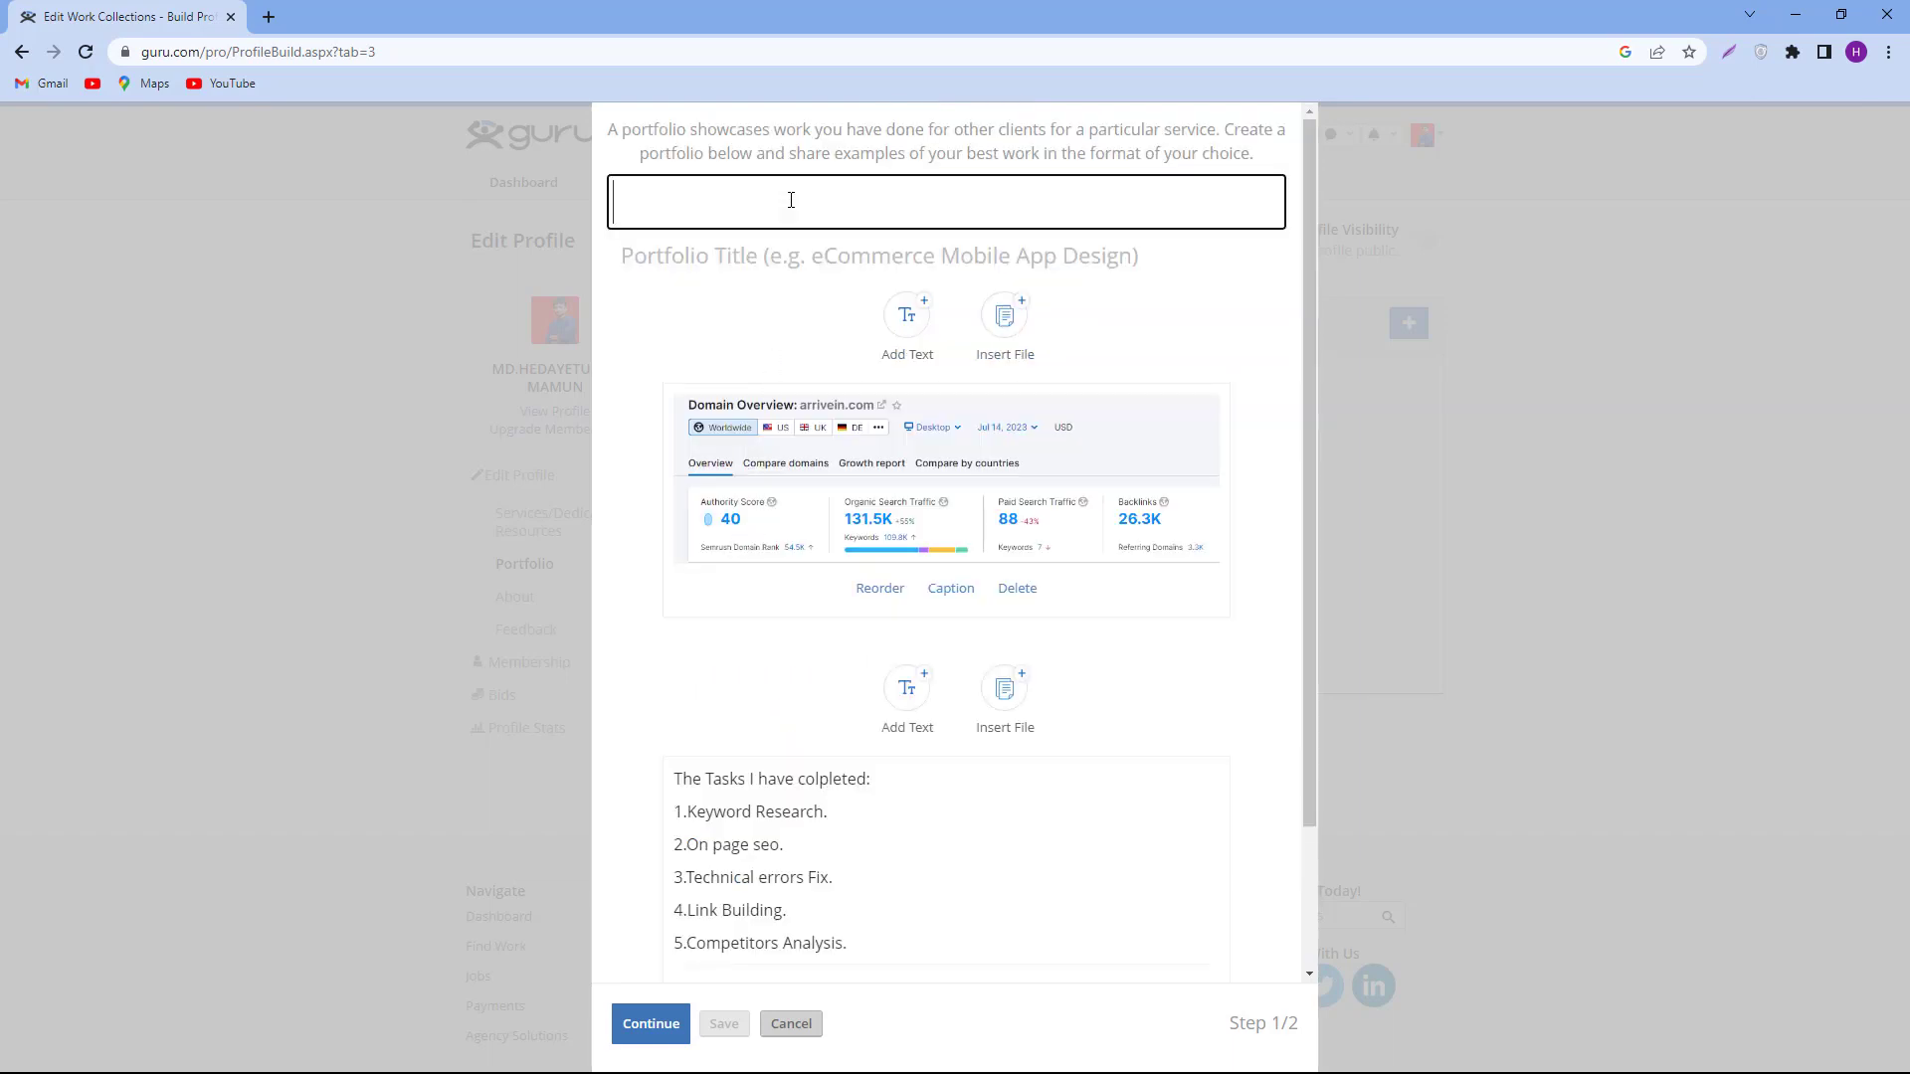
pyautogui.write('OR')
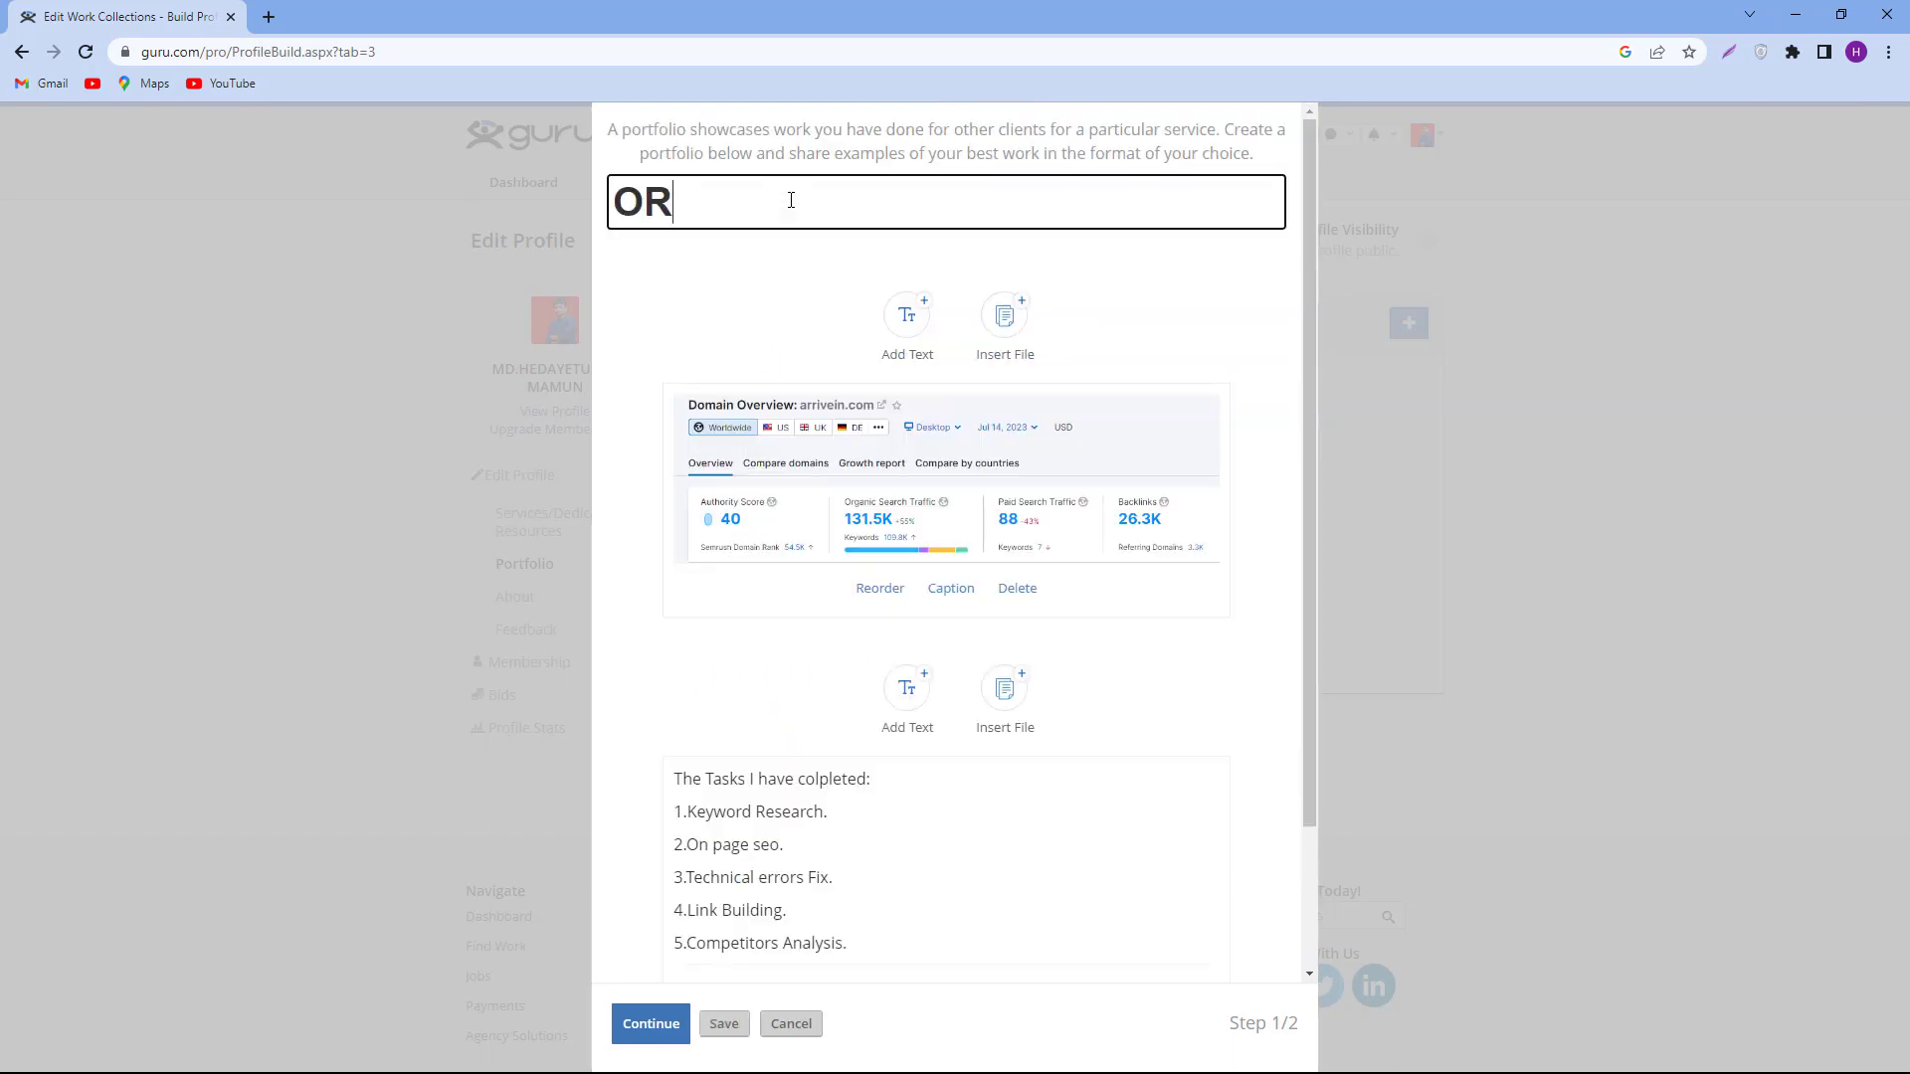
pyautogui.write('GANIC')
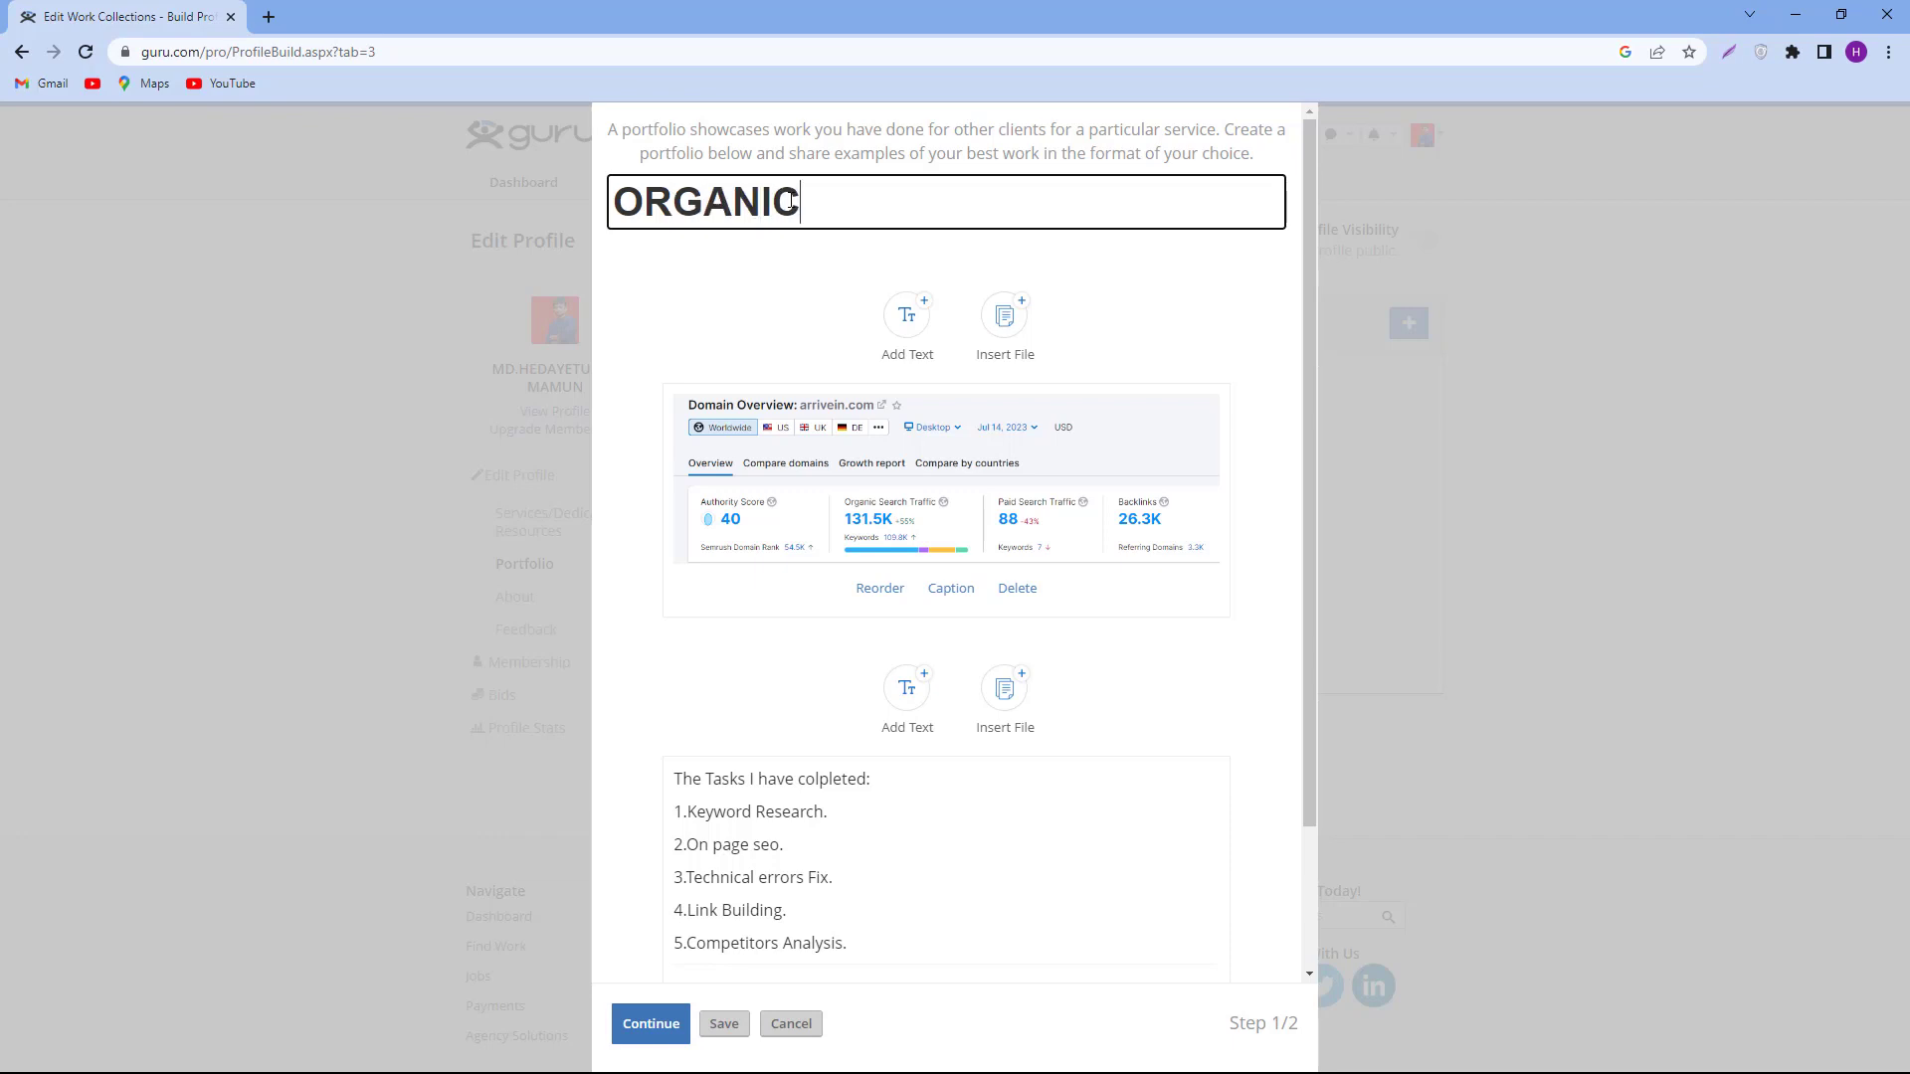
pyautogui.write(' RANK')
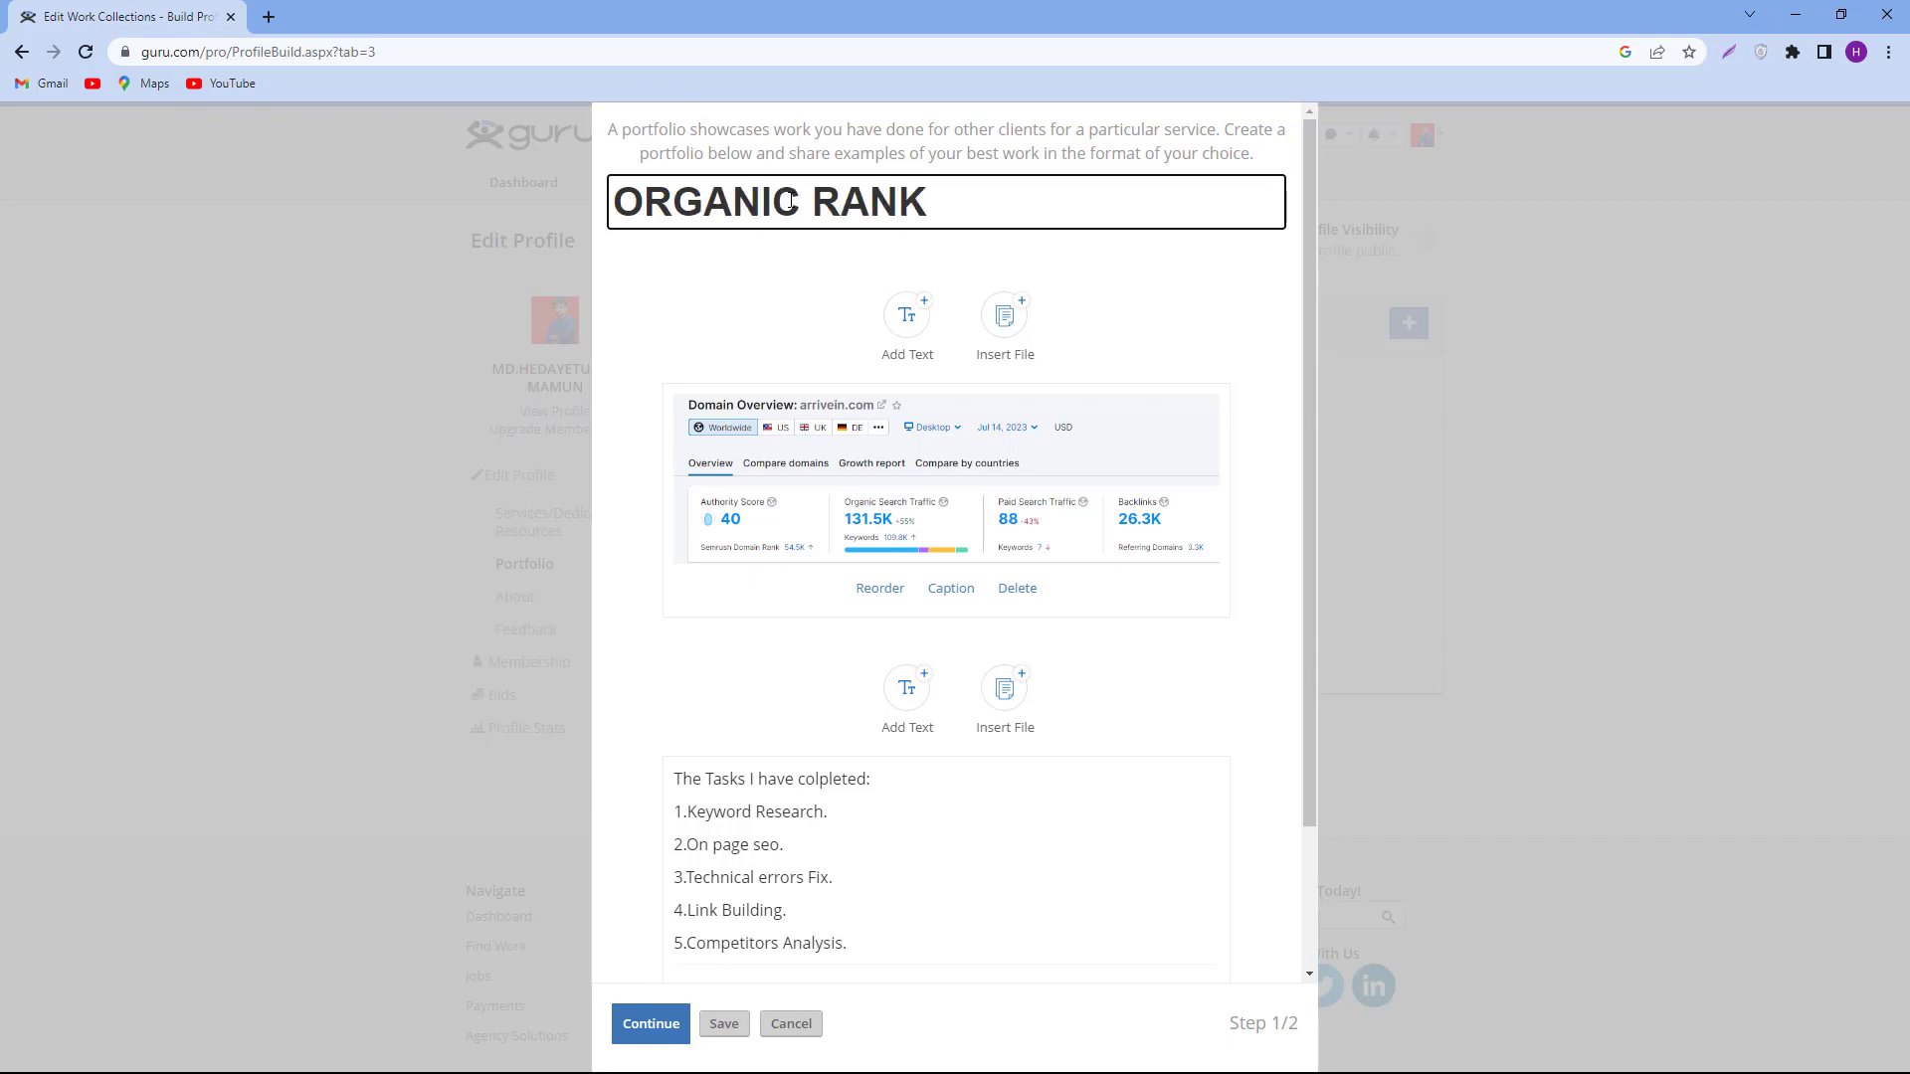
pyautogui.write('ING')
pyautogui.scroll(-1, 850, 660)
pyautogui.scroll(1, 875, 696)
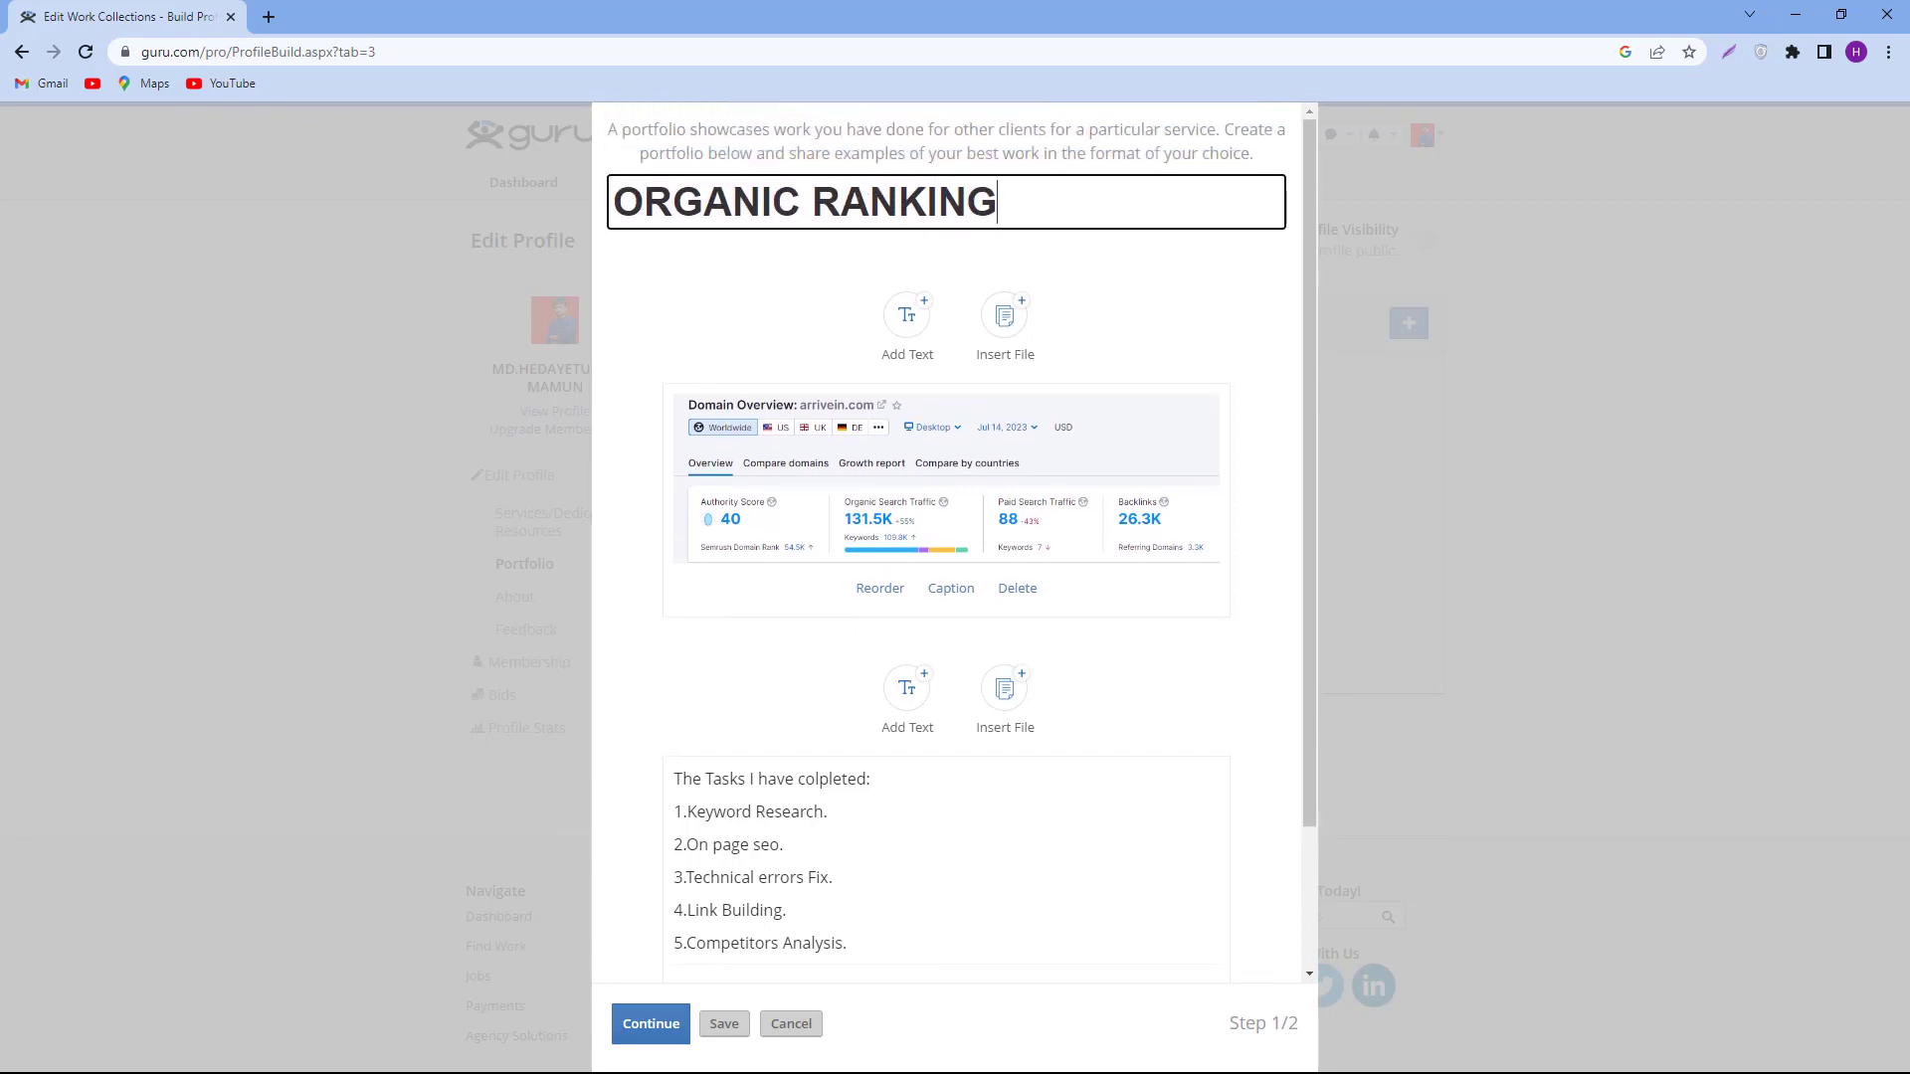
pyautogui.click(683, 1042)
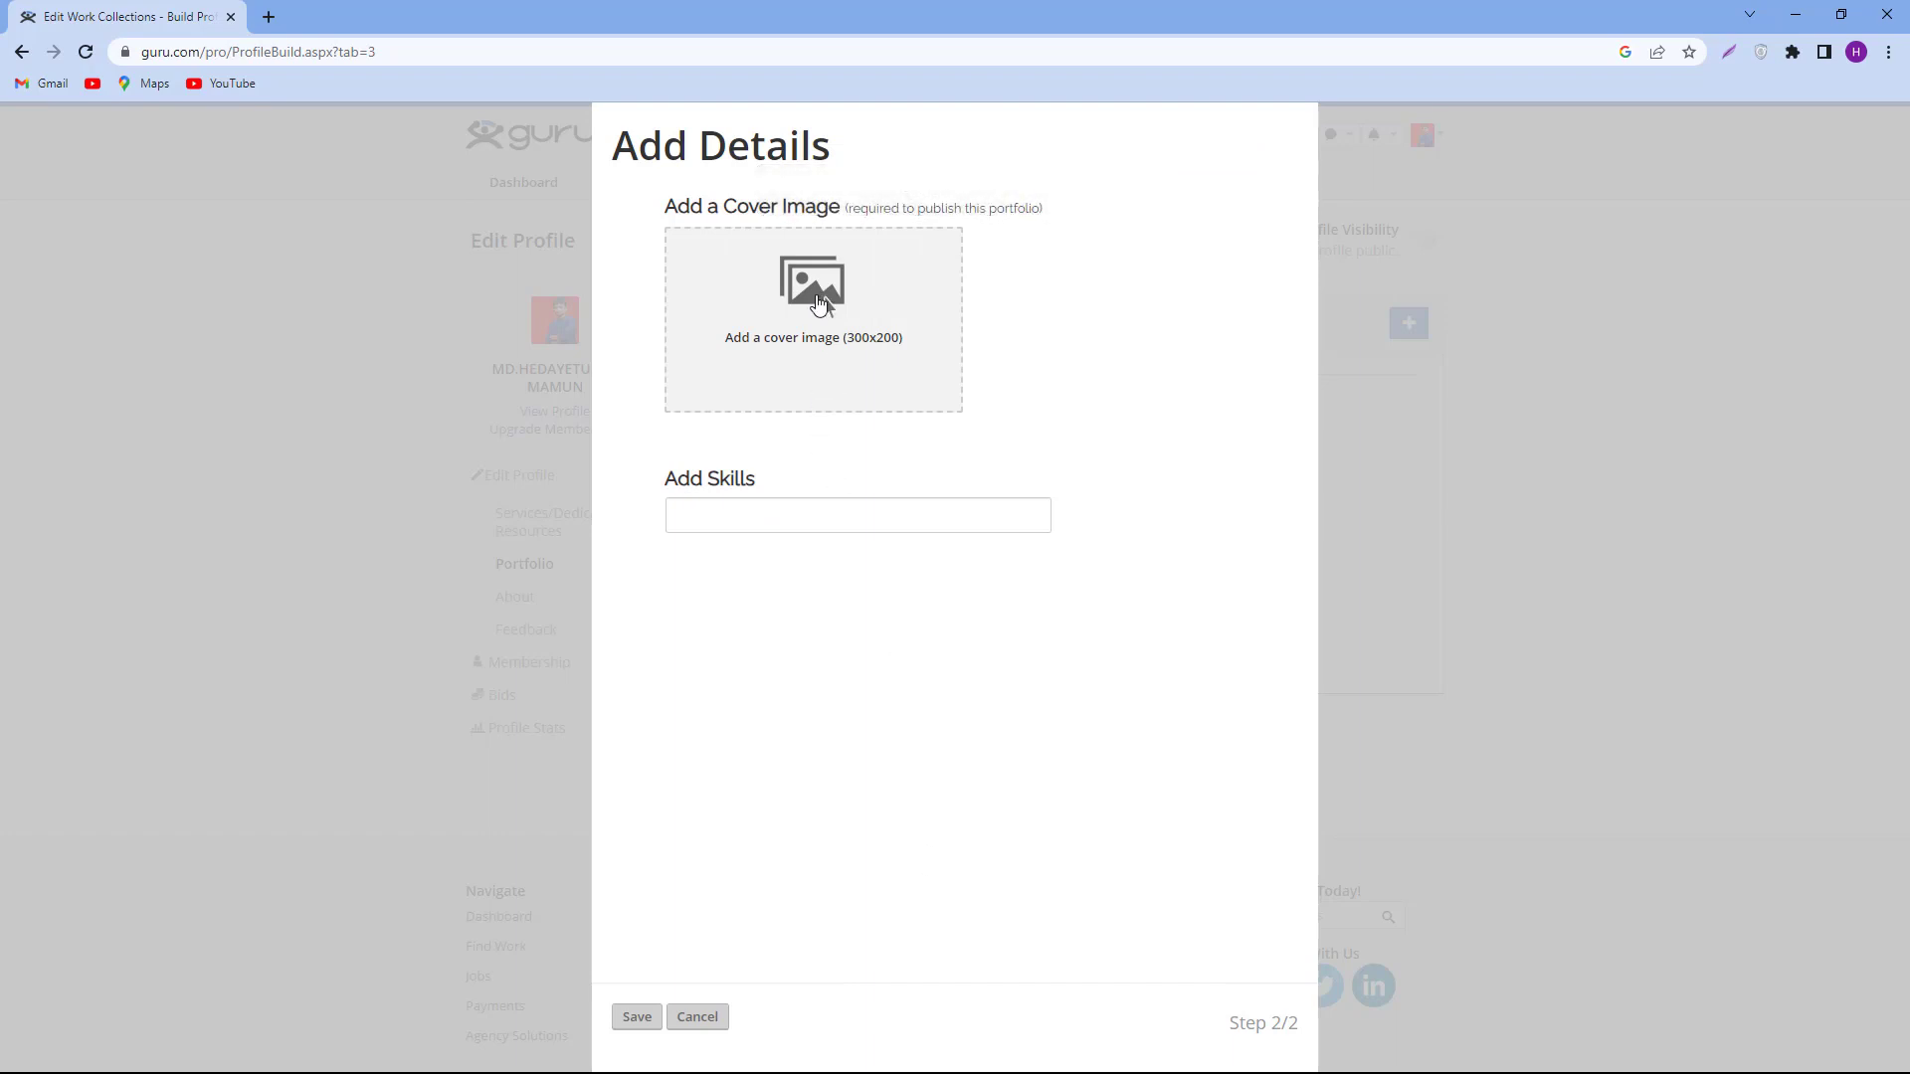
# Upload the SS image from the Desktop as the cover image, cropped to the rising right end of the traffic chart.
pyautogui.click(818, 304)
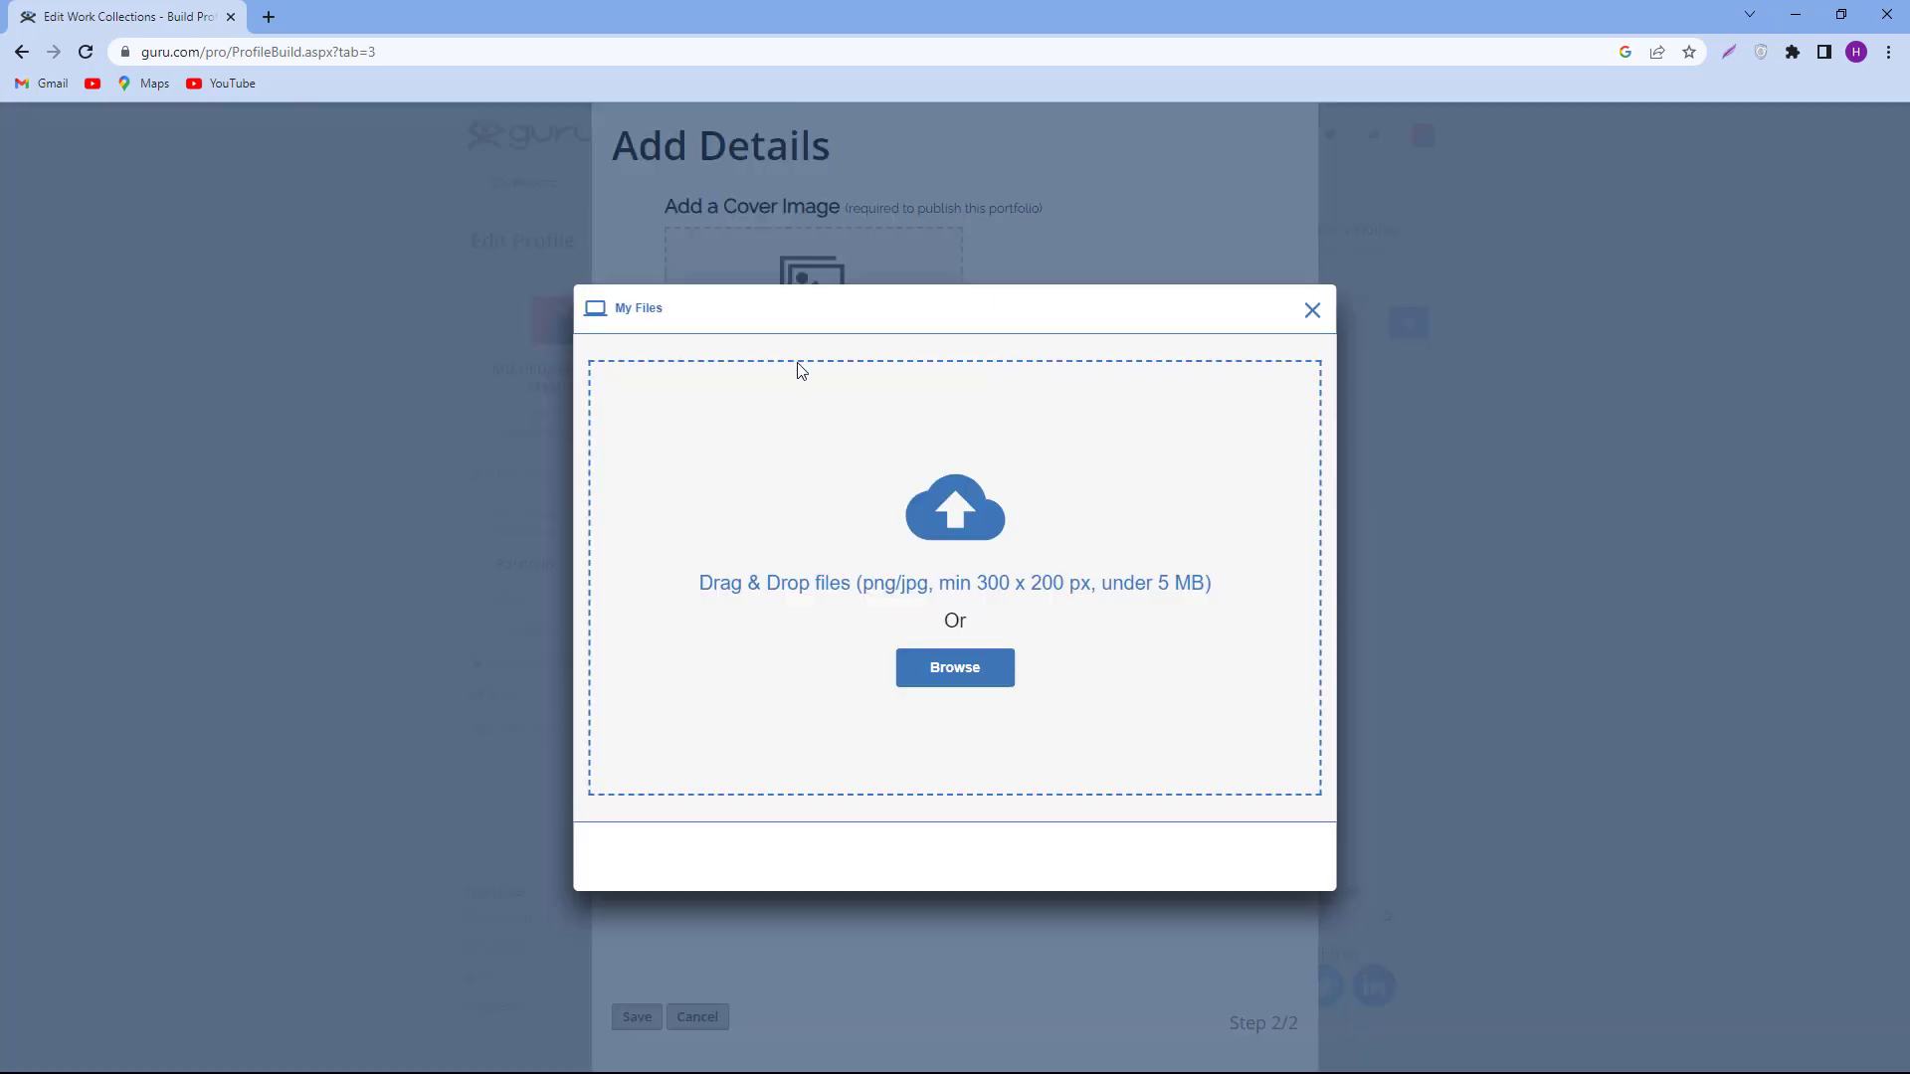
pyautogui.click(965, 687)
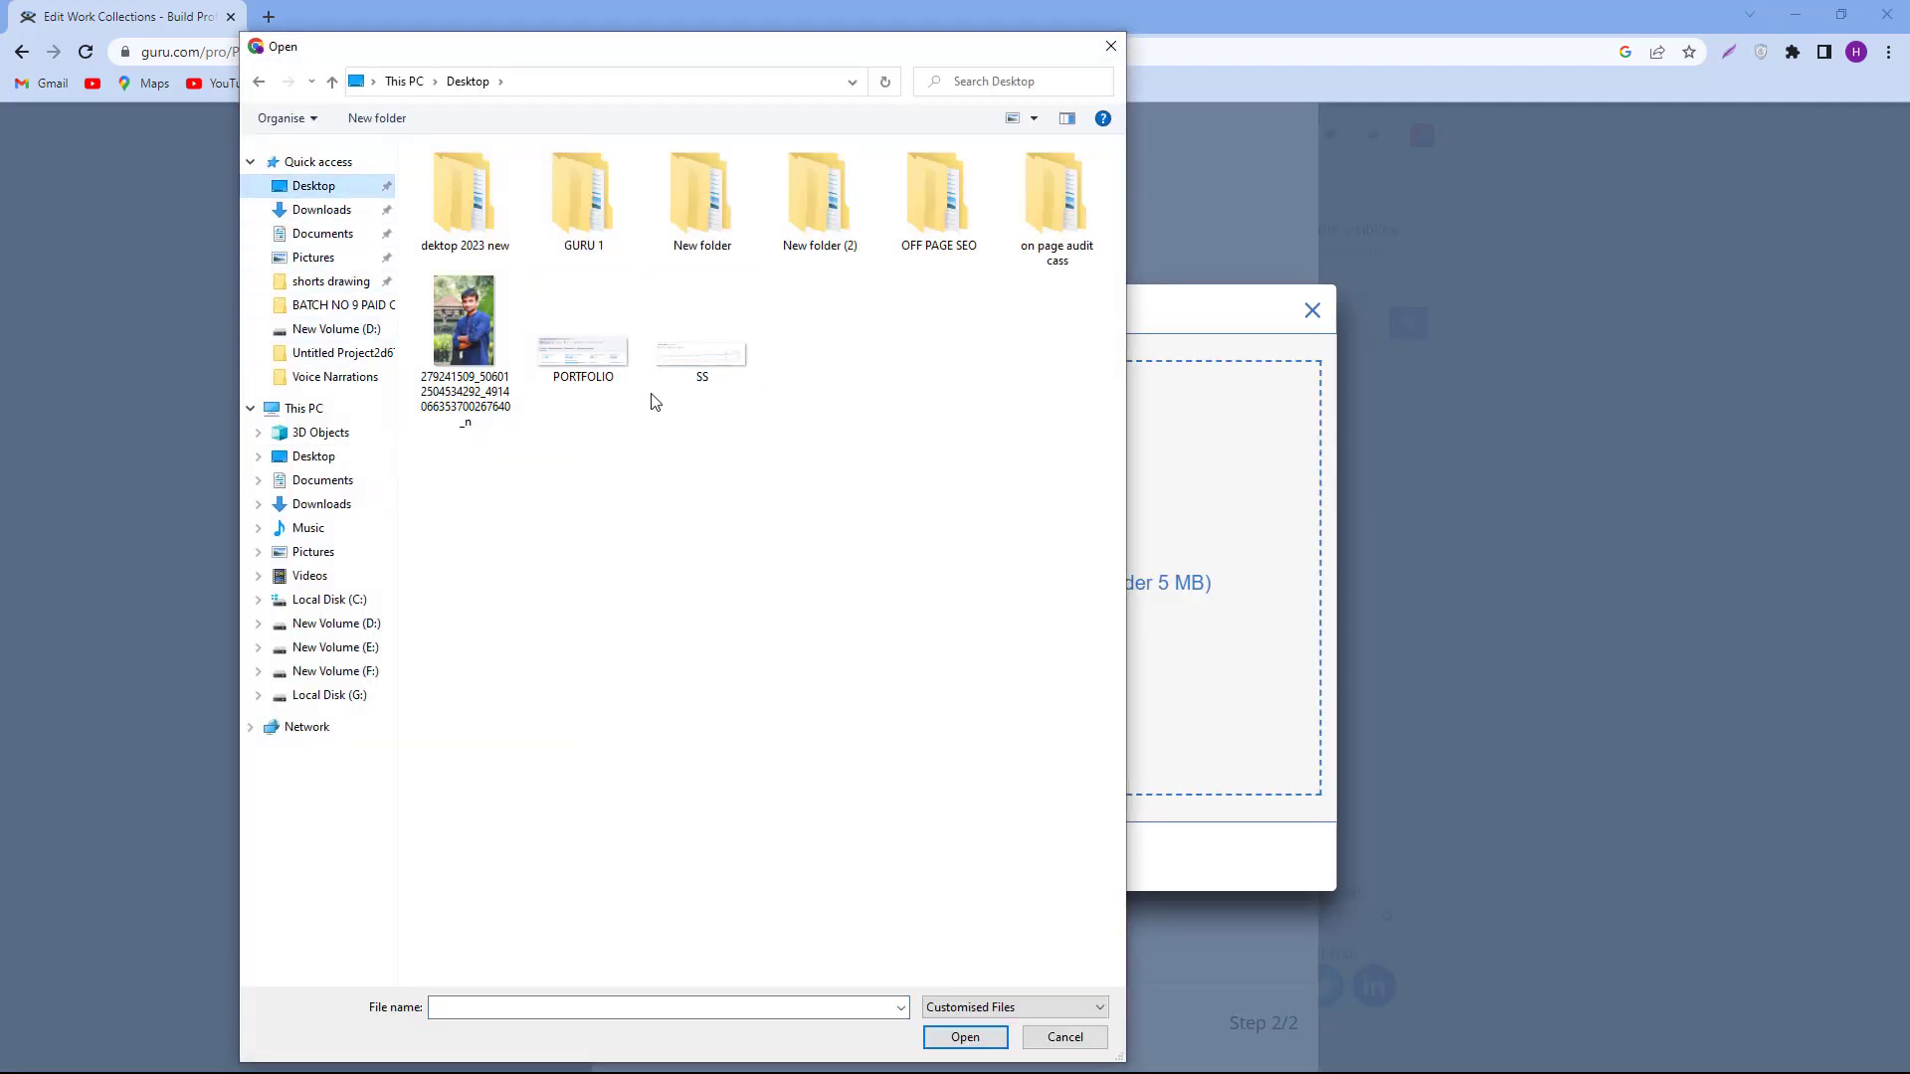
pyautogui.click(619, 364)
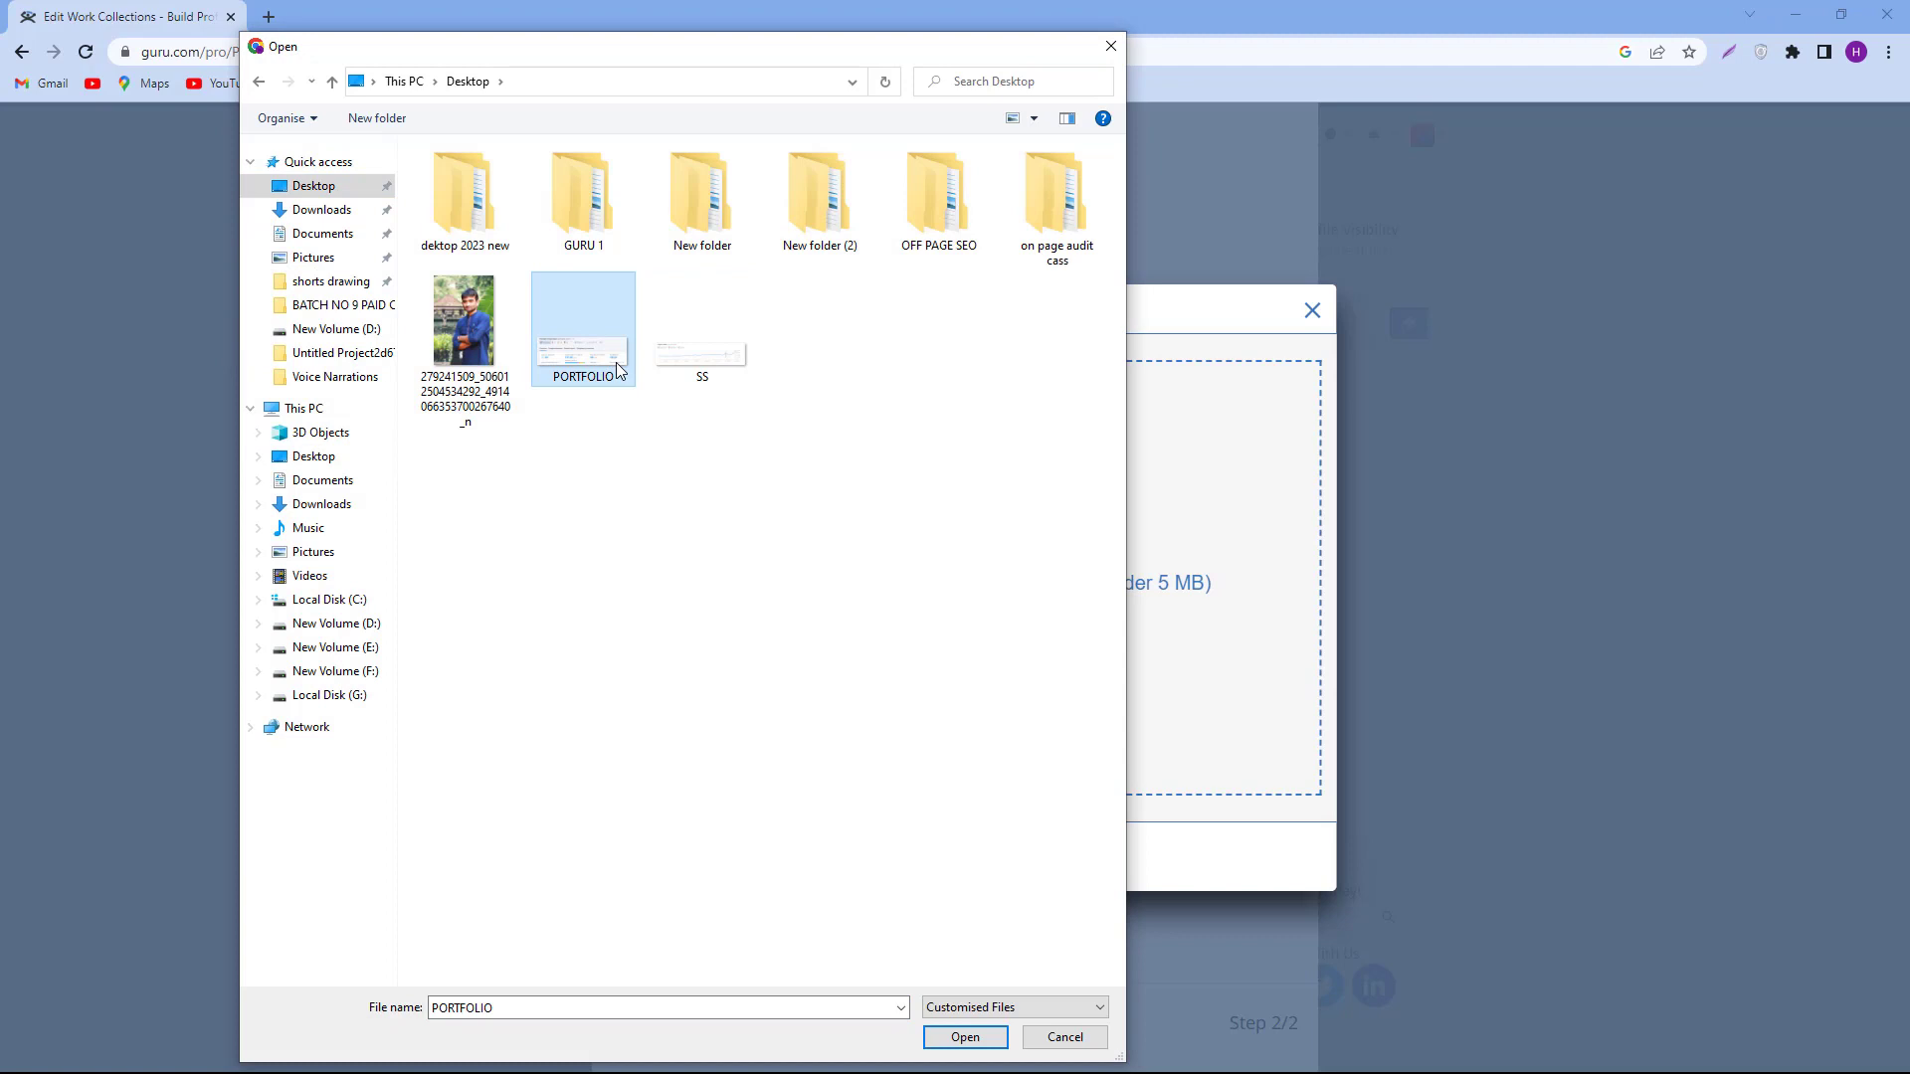
pyautogui.click(692, 459)
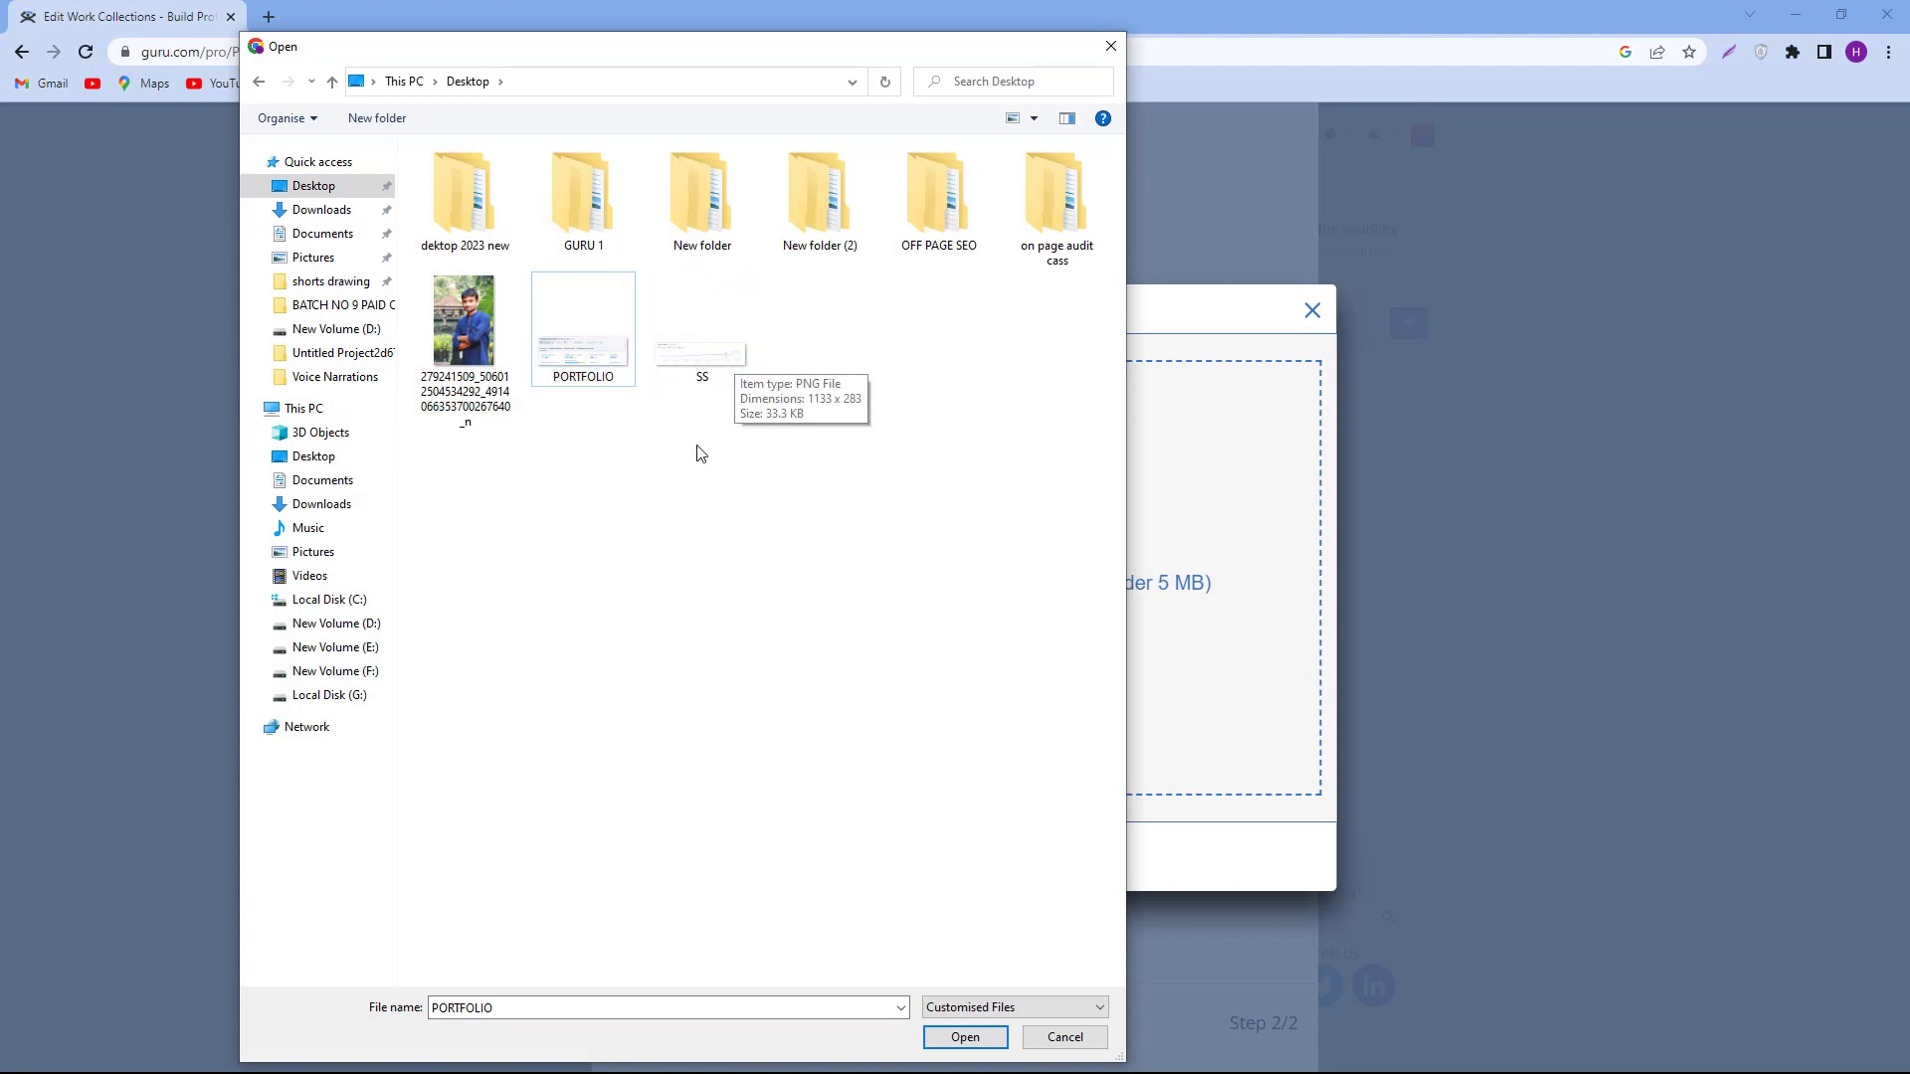
pyautogui.doubleClick(708, 361)
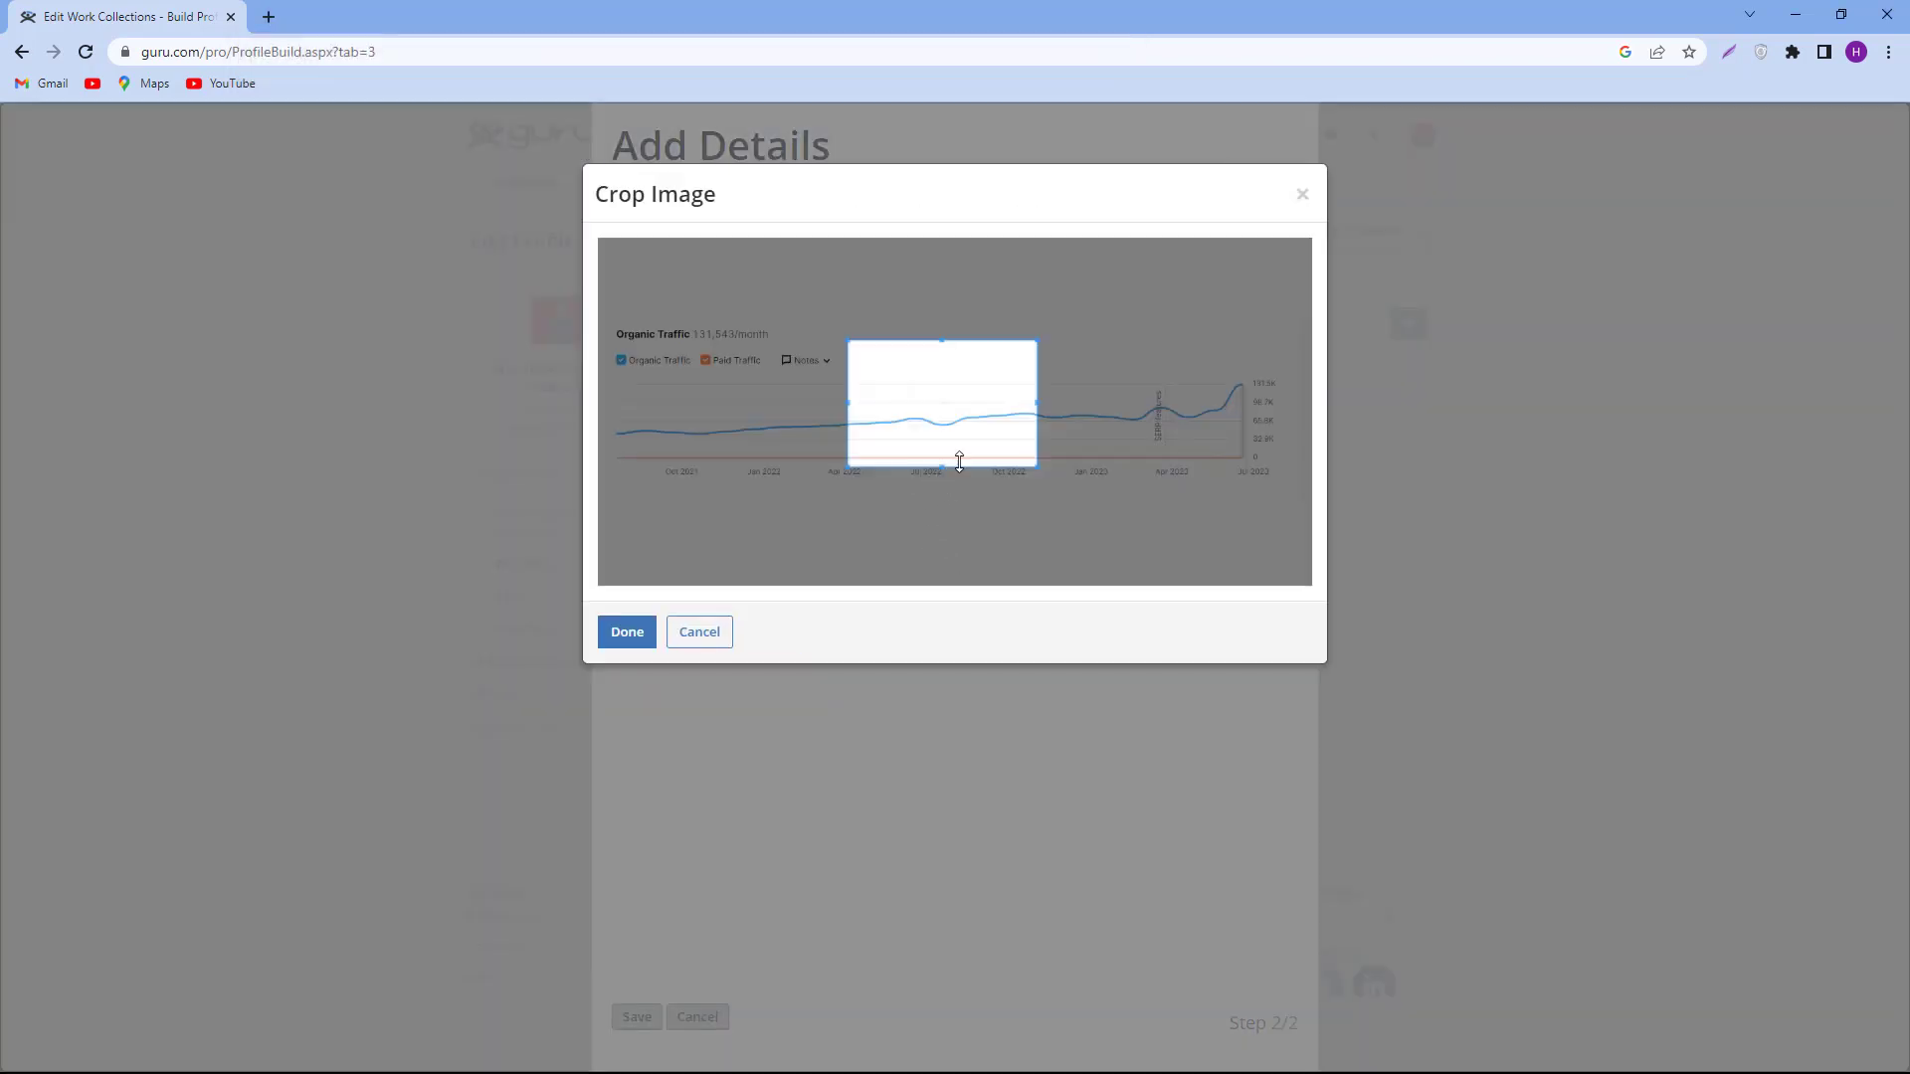
pyautogui.moveTo(903, 433); pyautogui.dragTo(1209, 450)
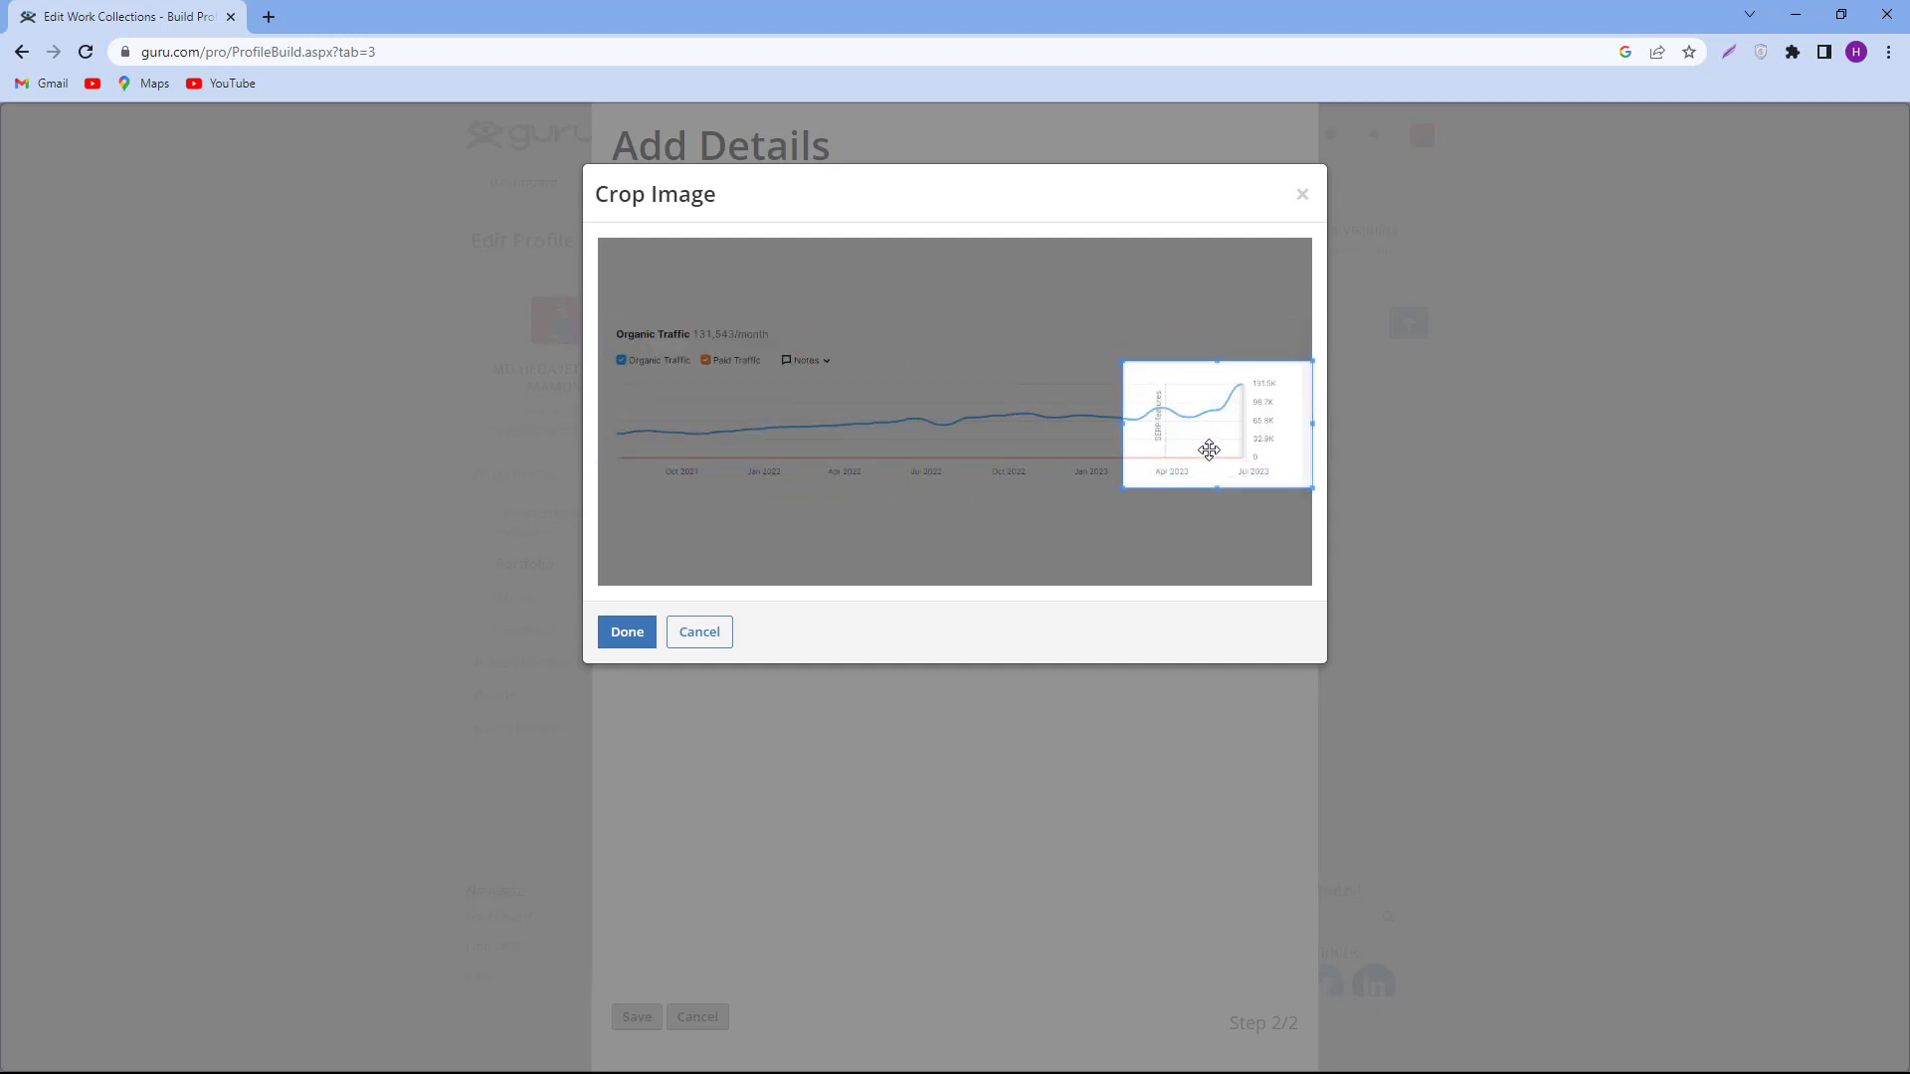
pyautogui.click(627, 635)
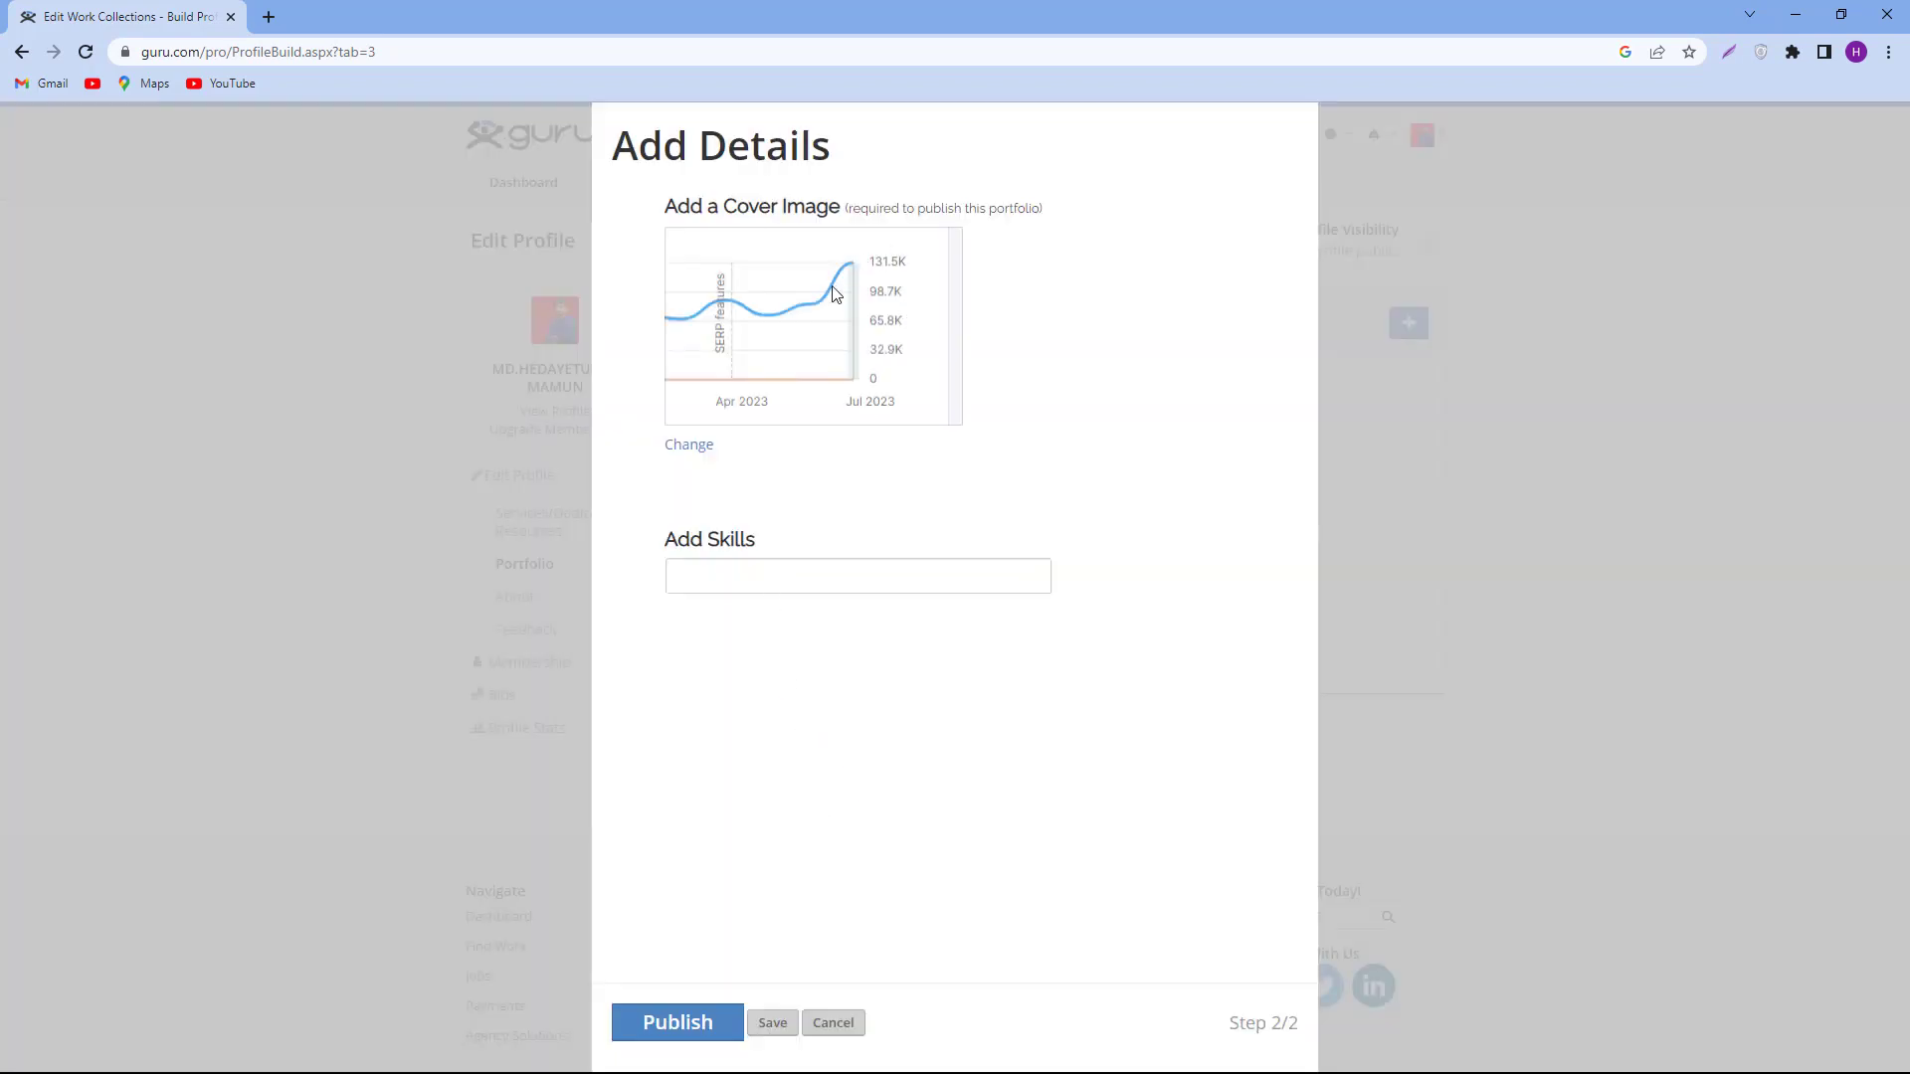
# Add Keyword Research as the portfolio's first skill.
pyautogui.click(738, 578)
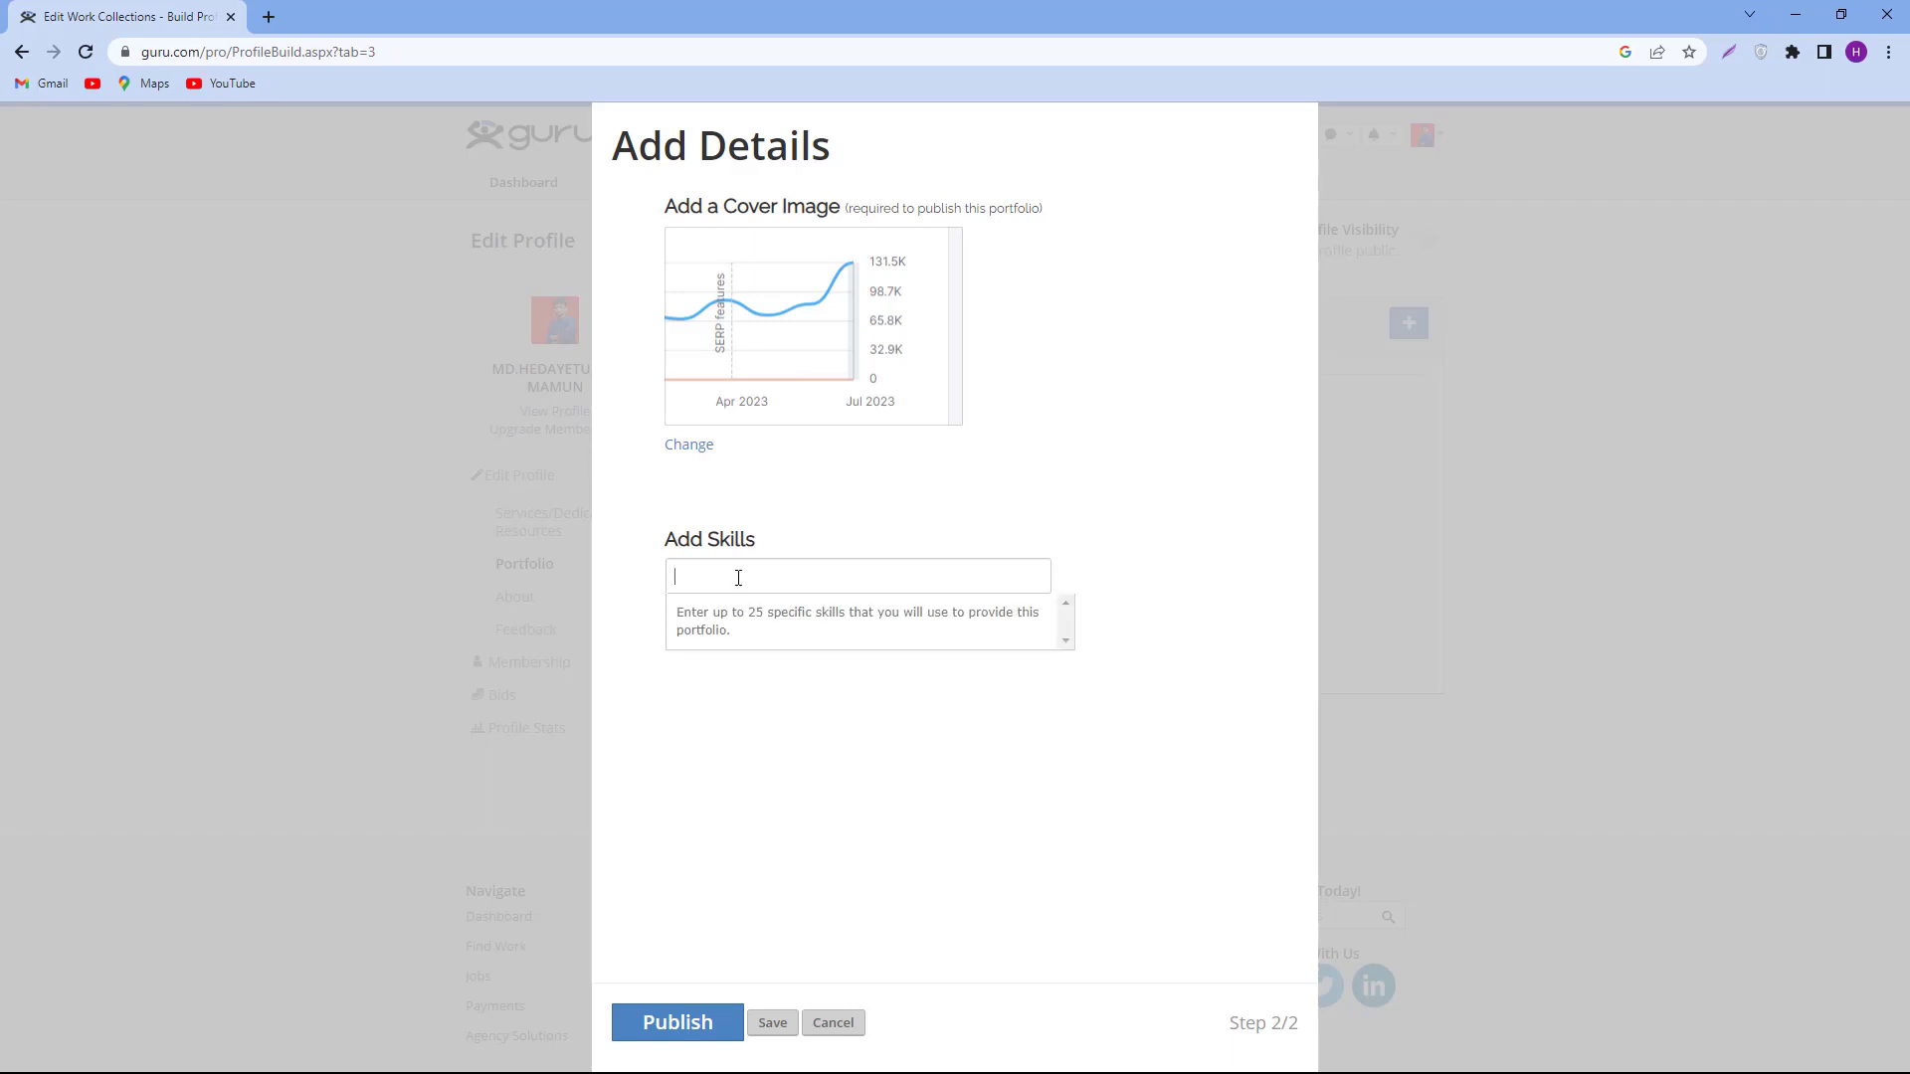
pyautogui.write('SEO')
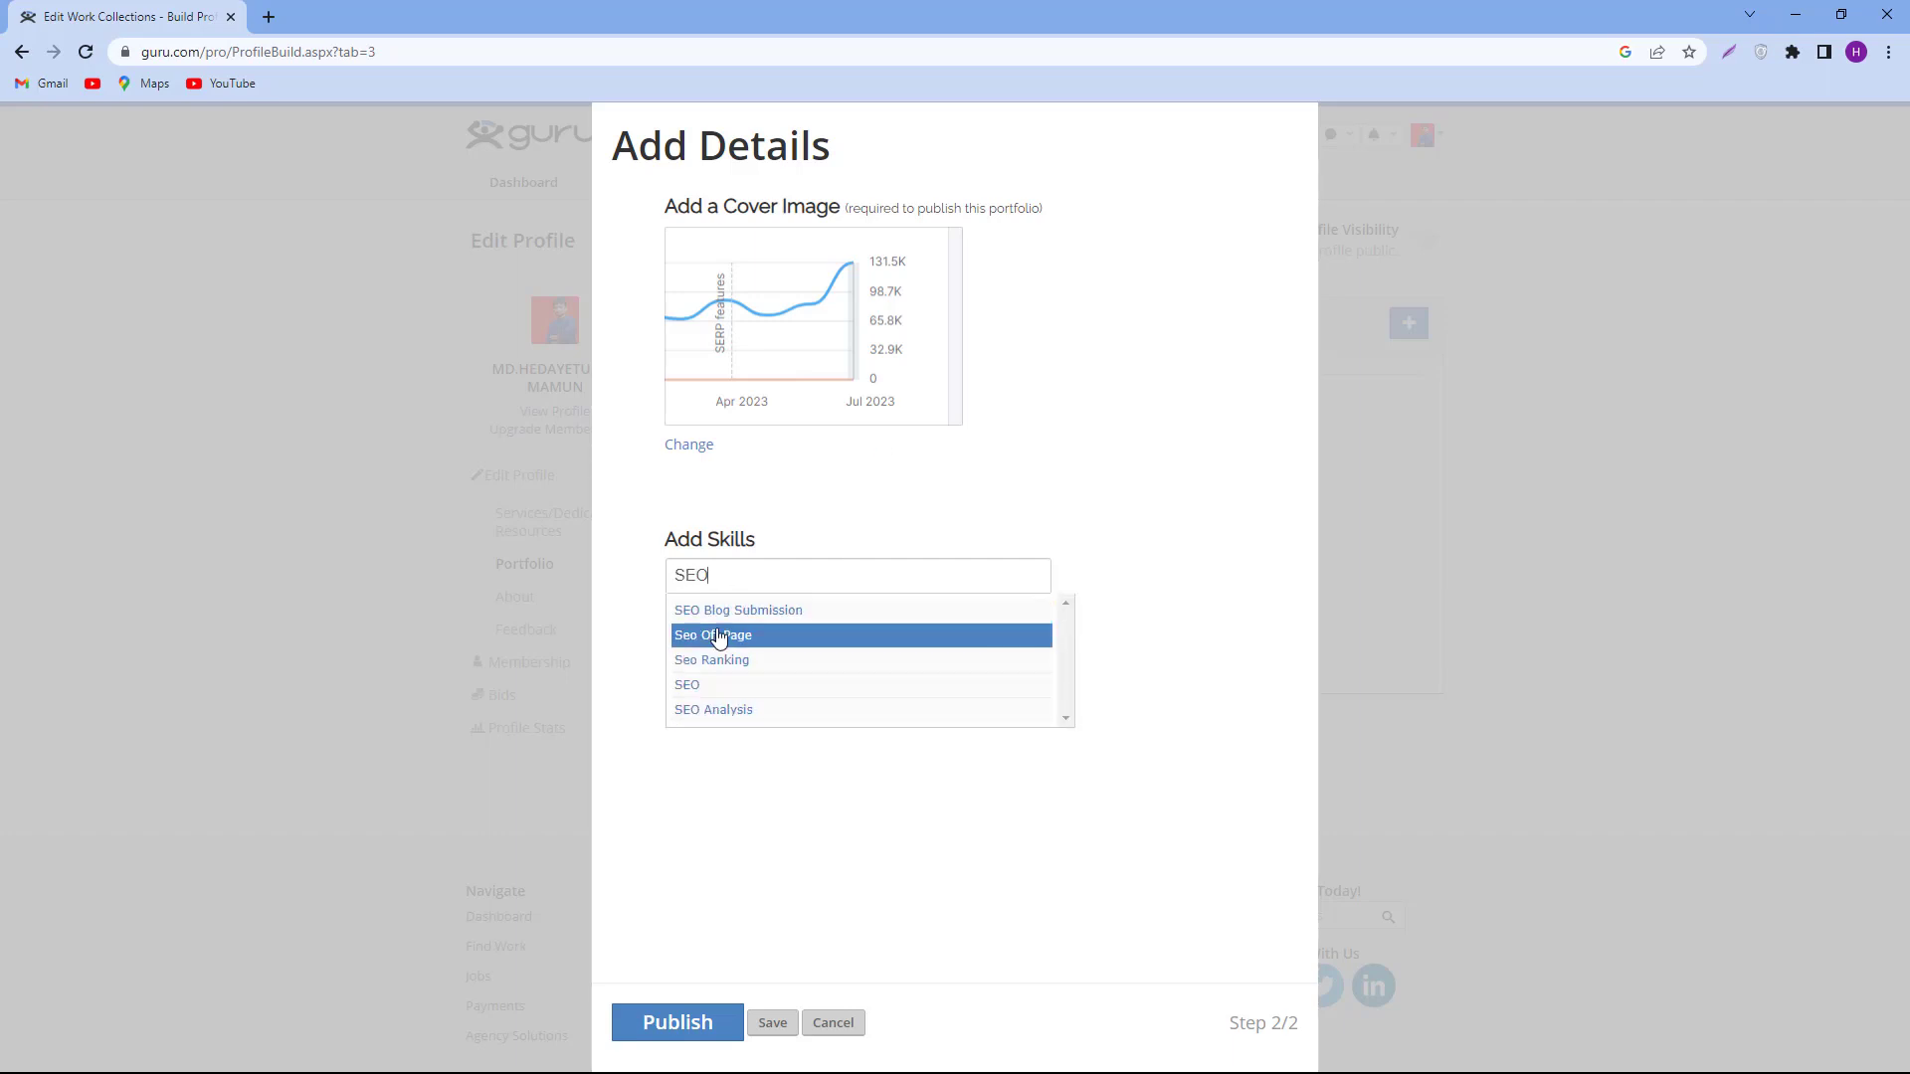
pyautogui.moveTo(736, 569); pyautogui.dragTo(642, 593)
pyautogui.write('KEYW')
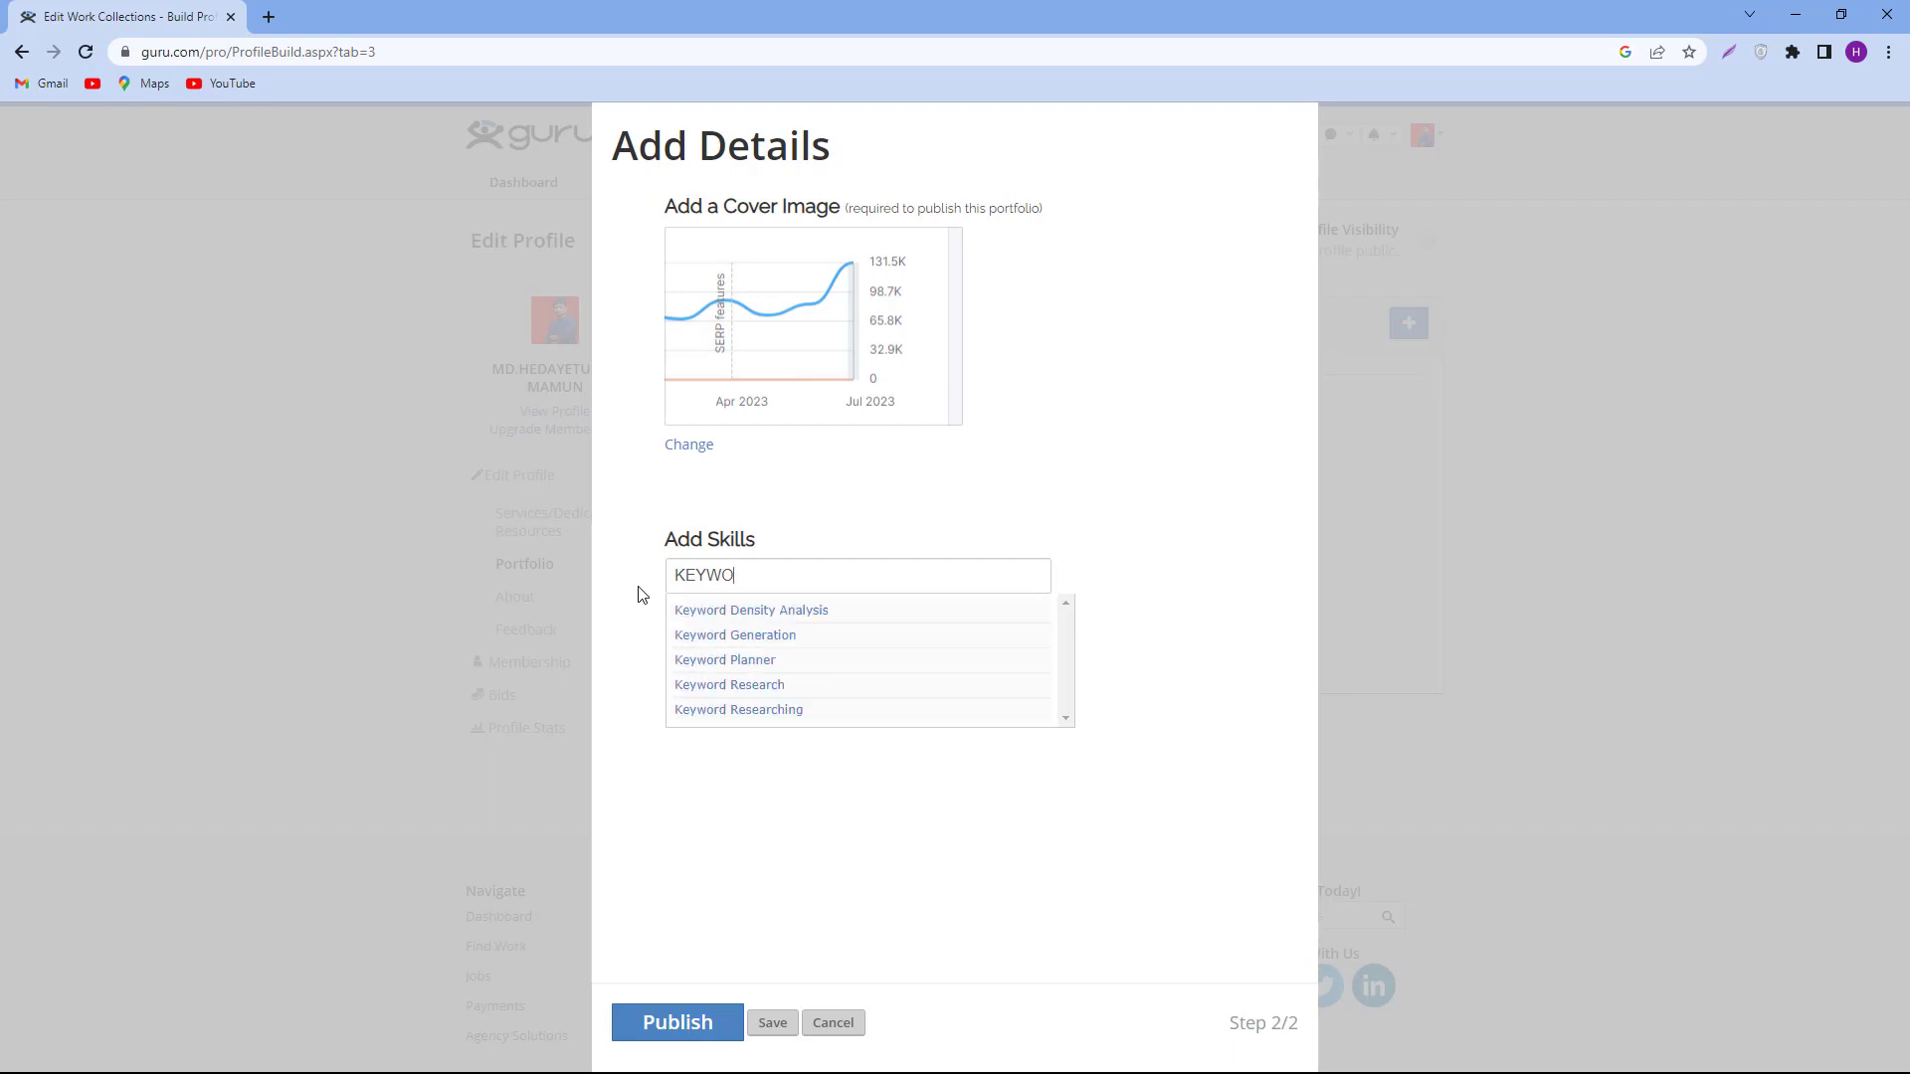
pyautogui.click(710, 686)
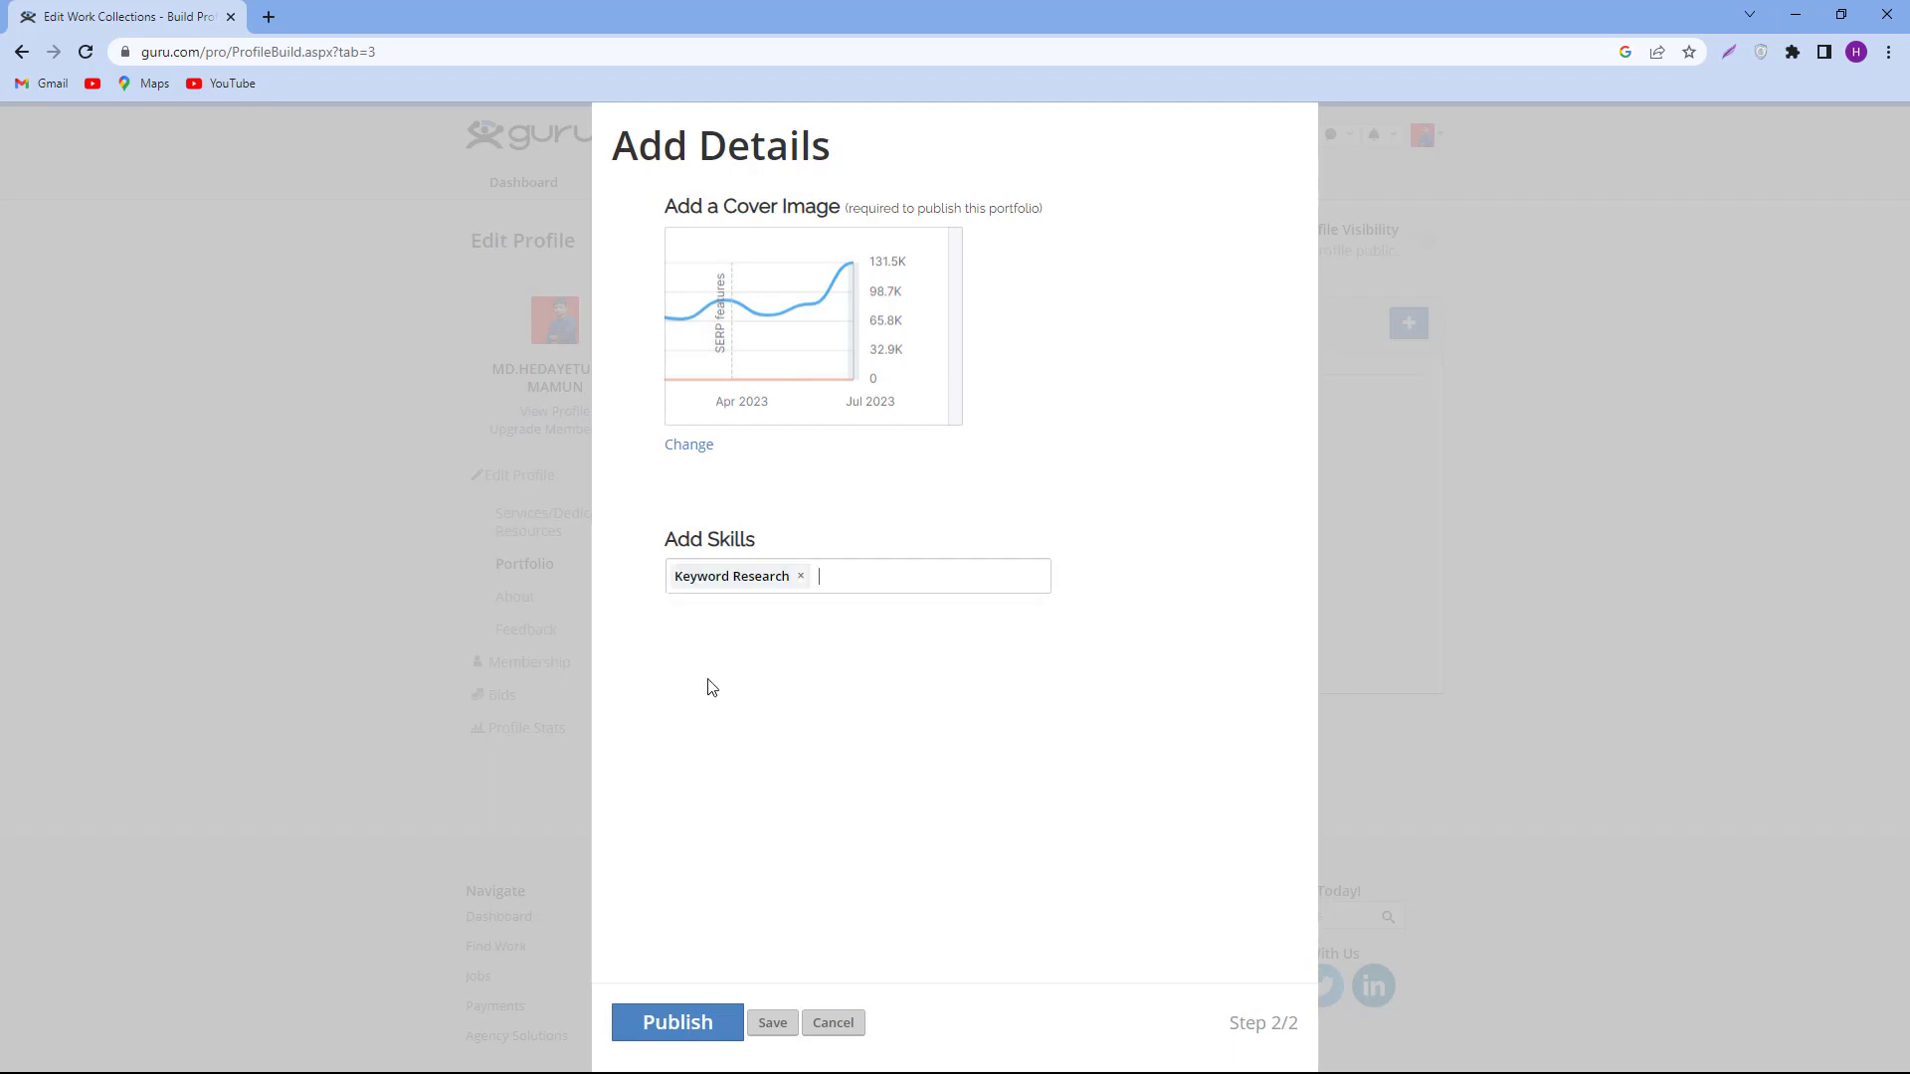
# Add the skills On Page Optimization and Off Page Optimization to the portfolio.
pyautogui.write('ON PAG')
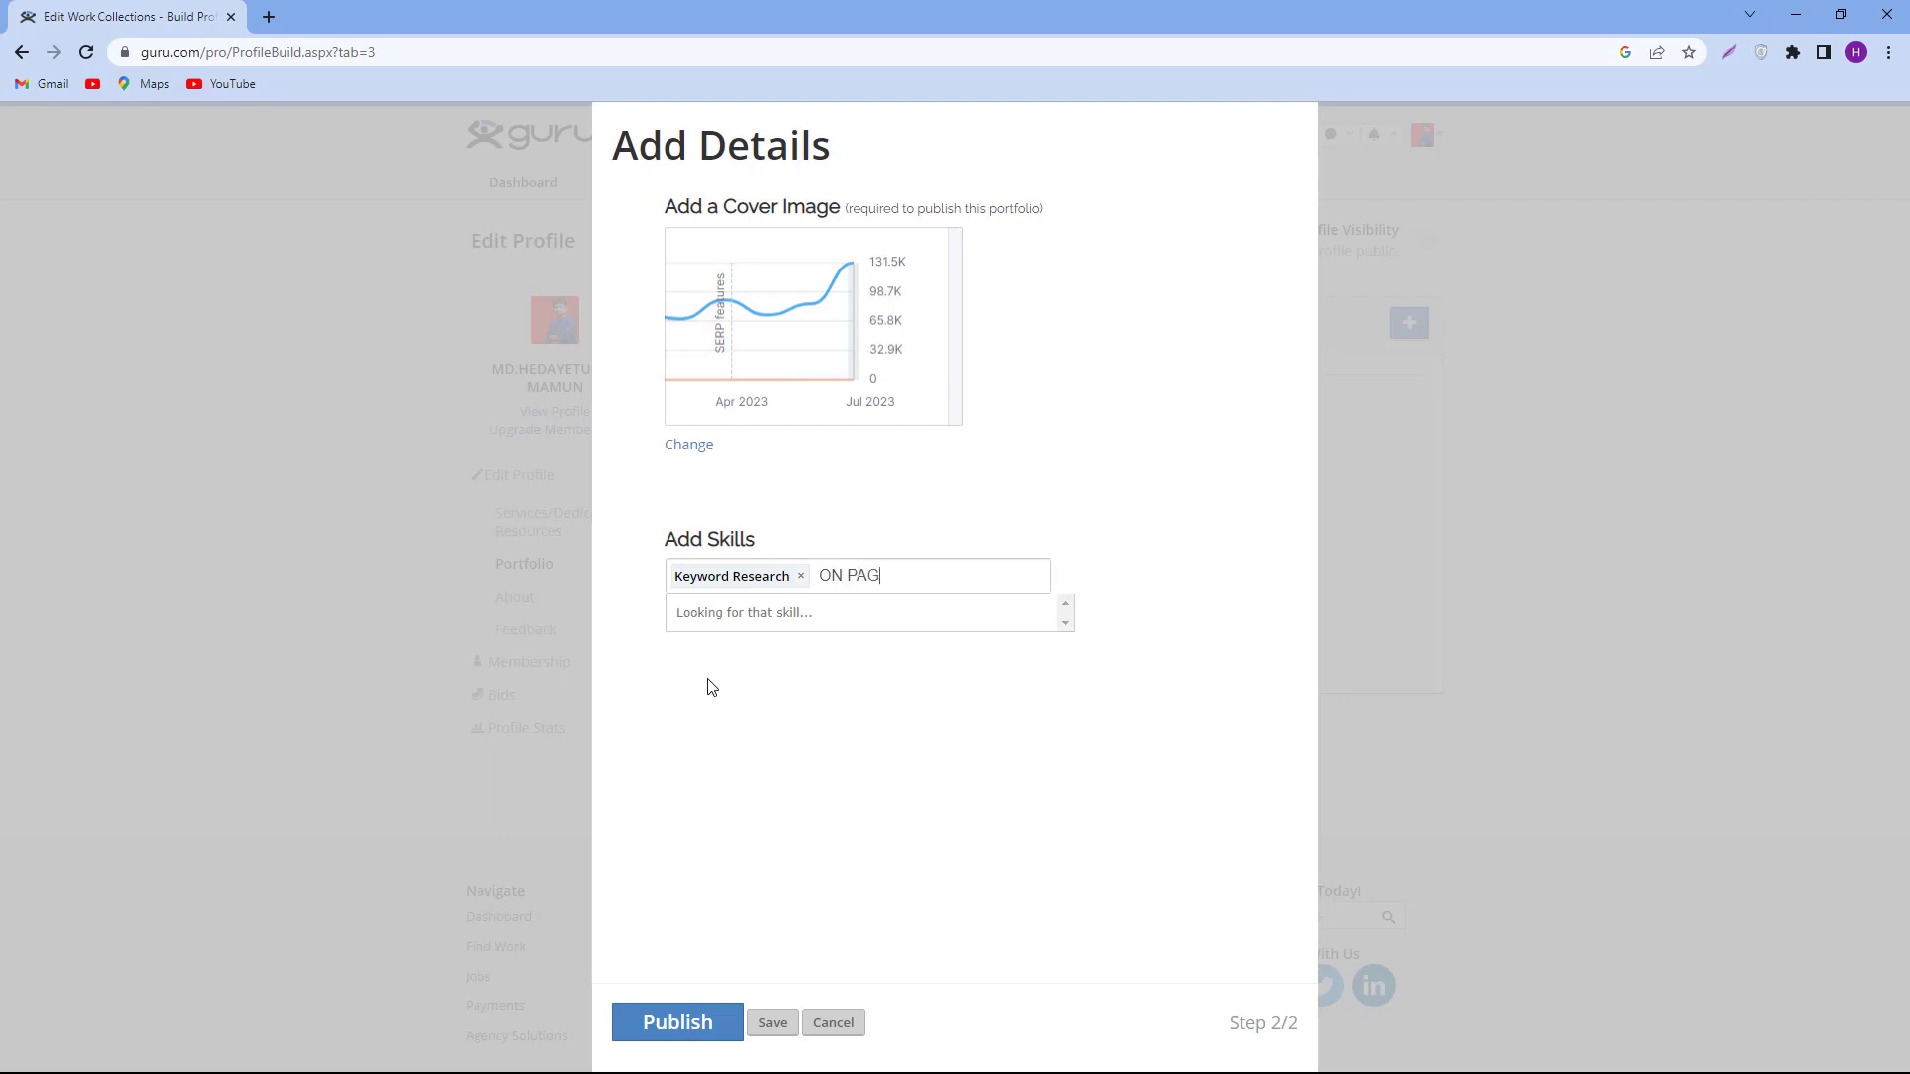
pyautogui.write('E SEO')
pyautogui.press('BackSpace')
pyautogui.press('BackSpace')
pyautogui.press('BackSpace')
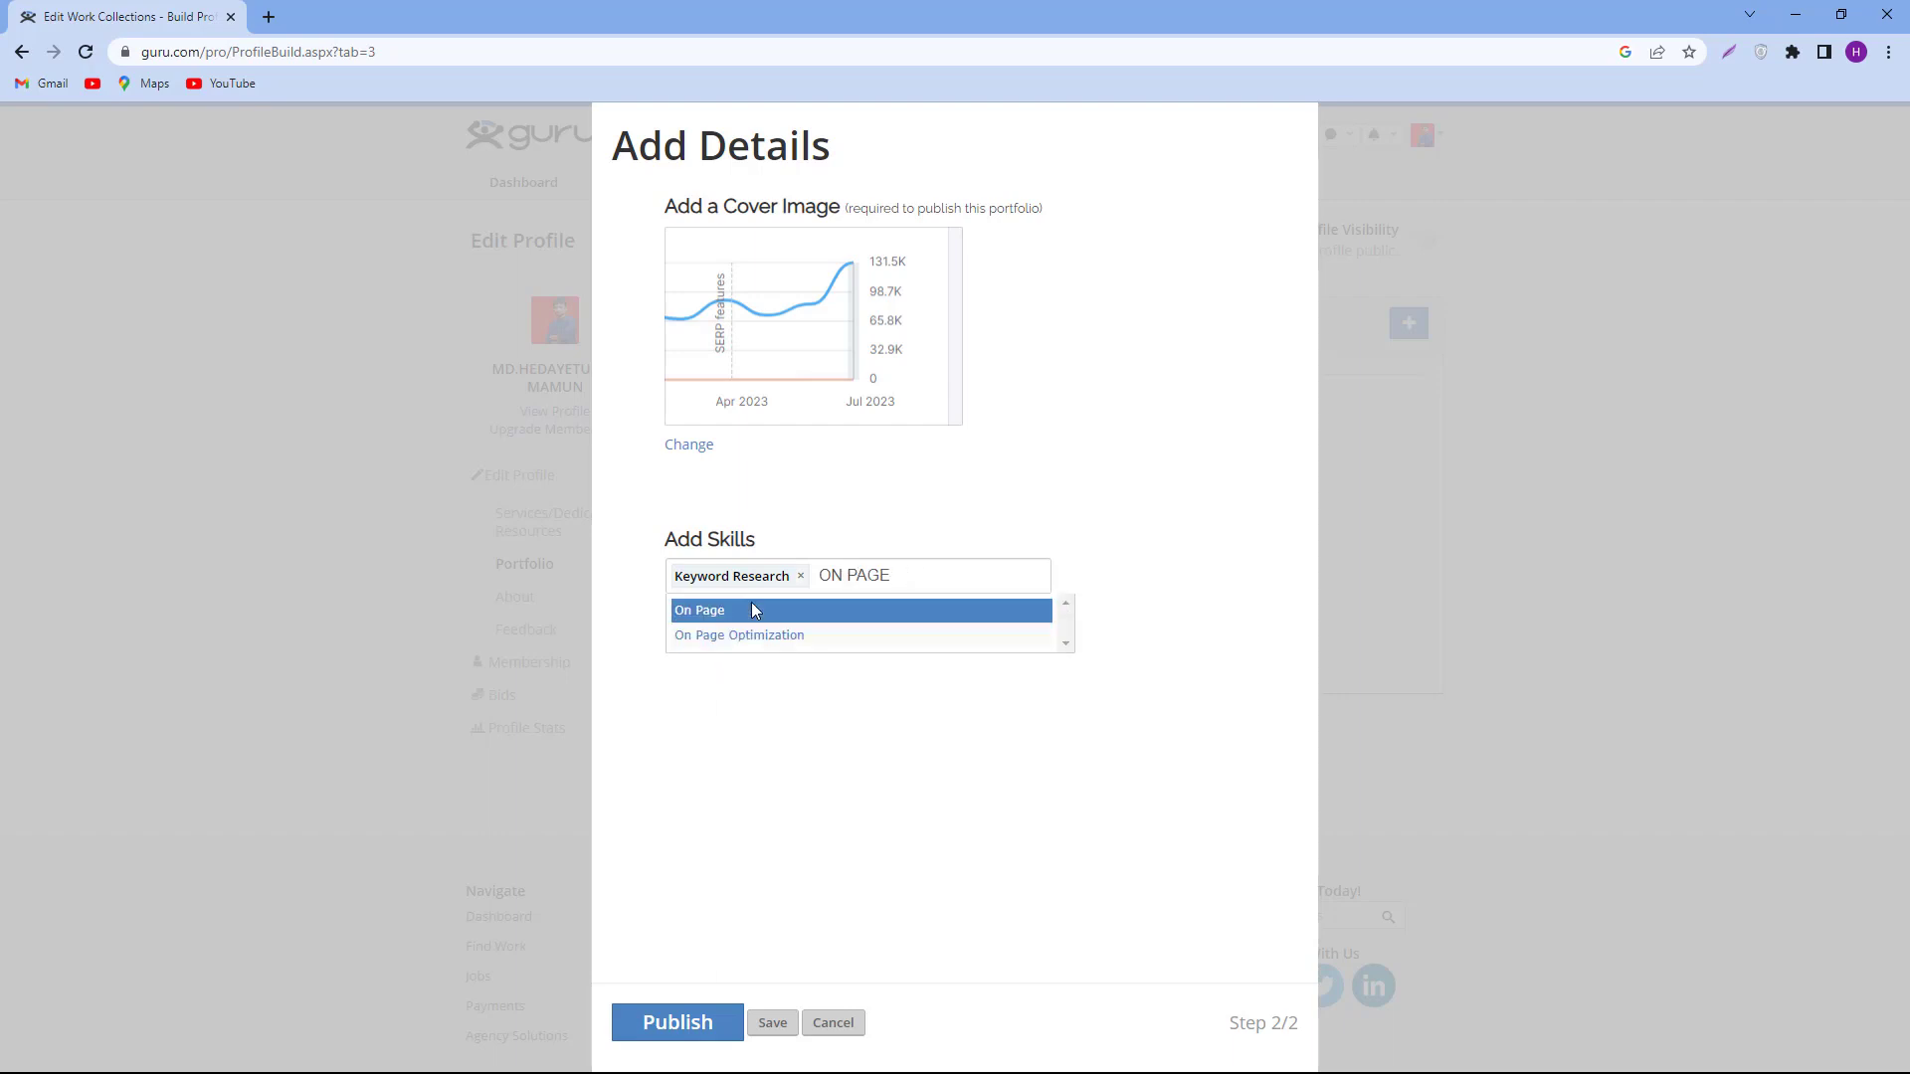
pyautogui.click(736, 636)
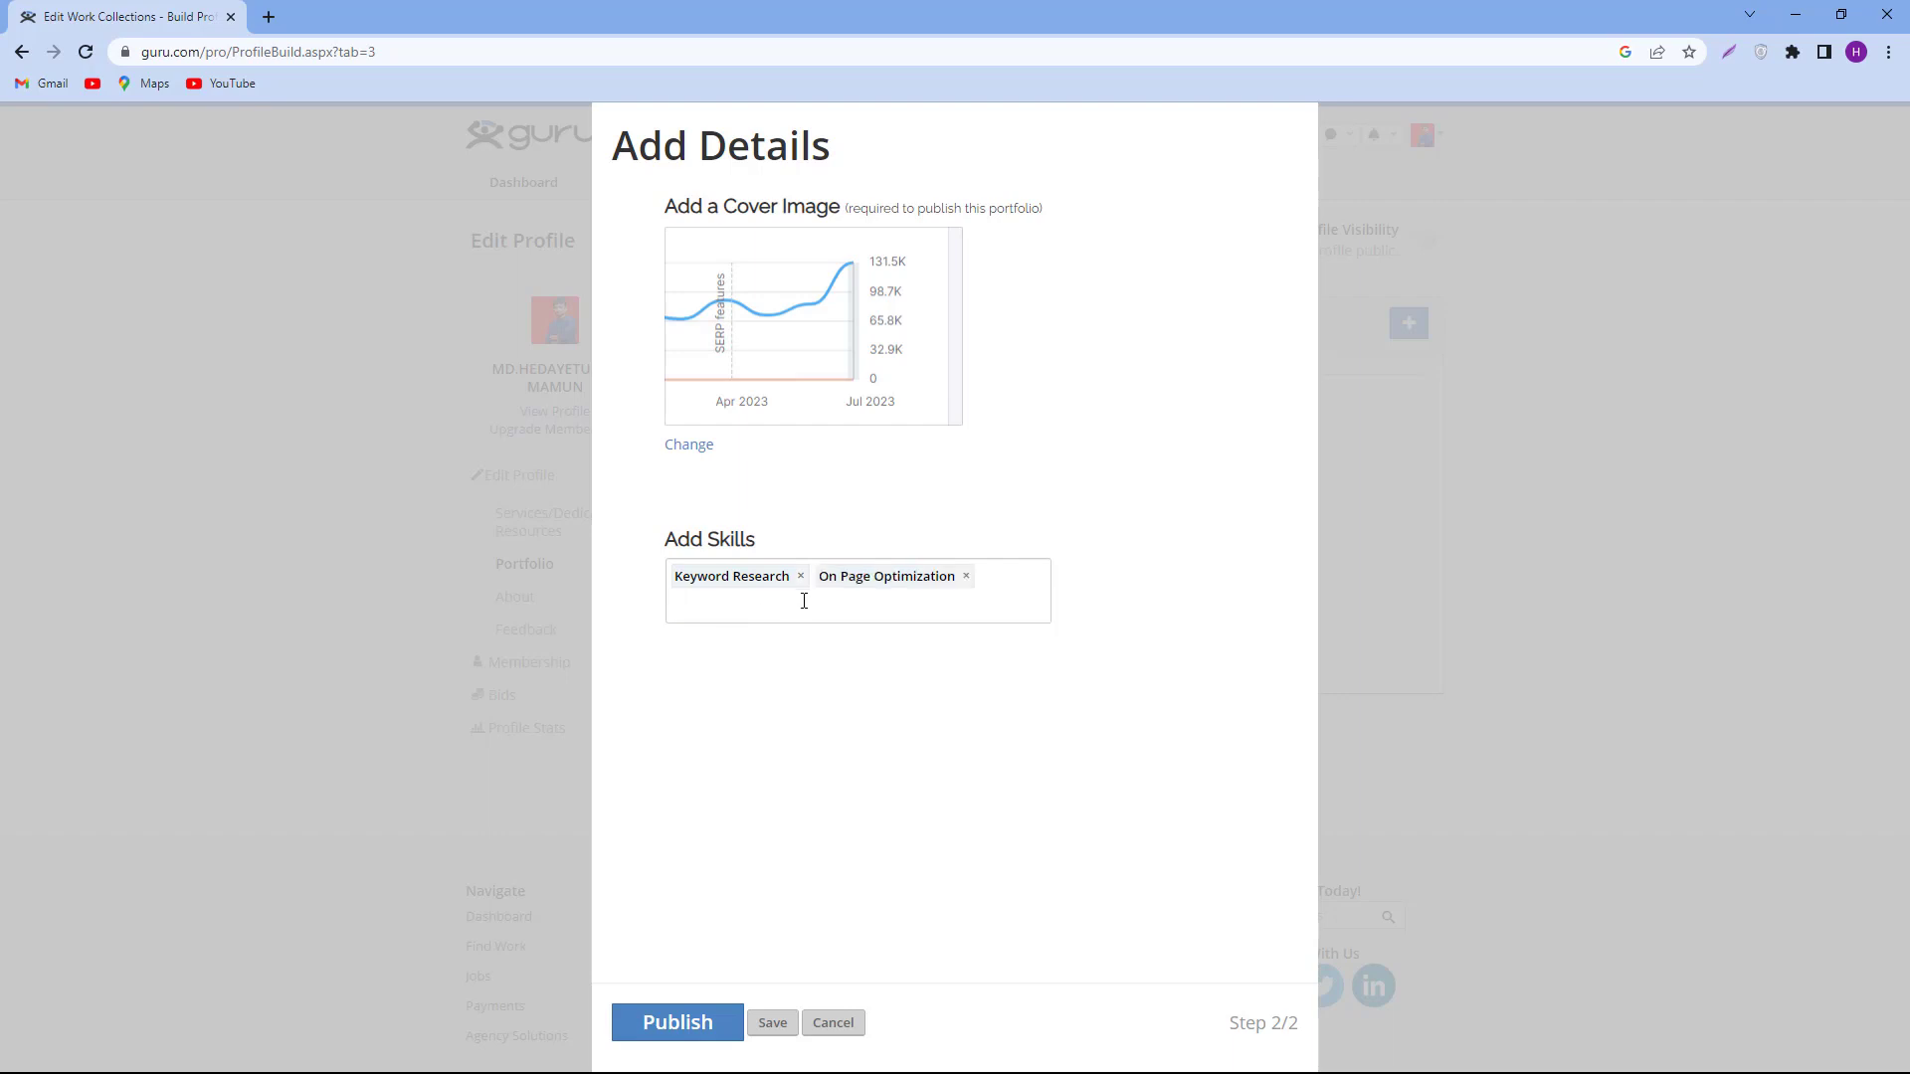
pyautogui.write('OFF ')
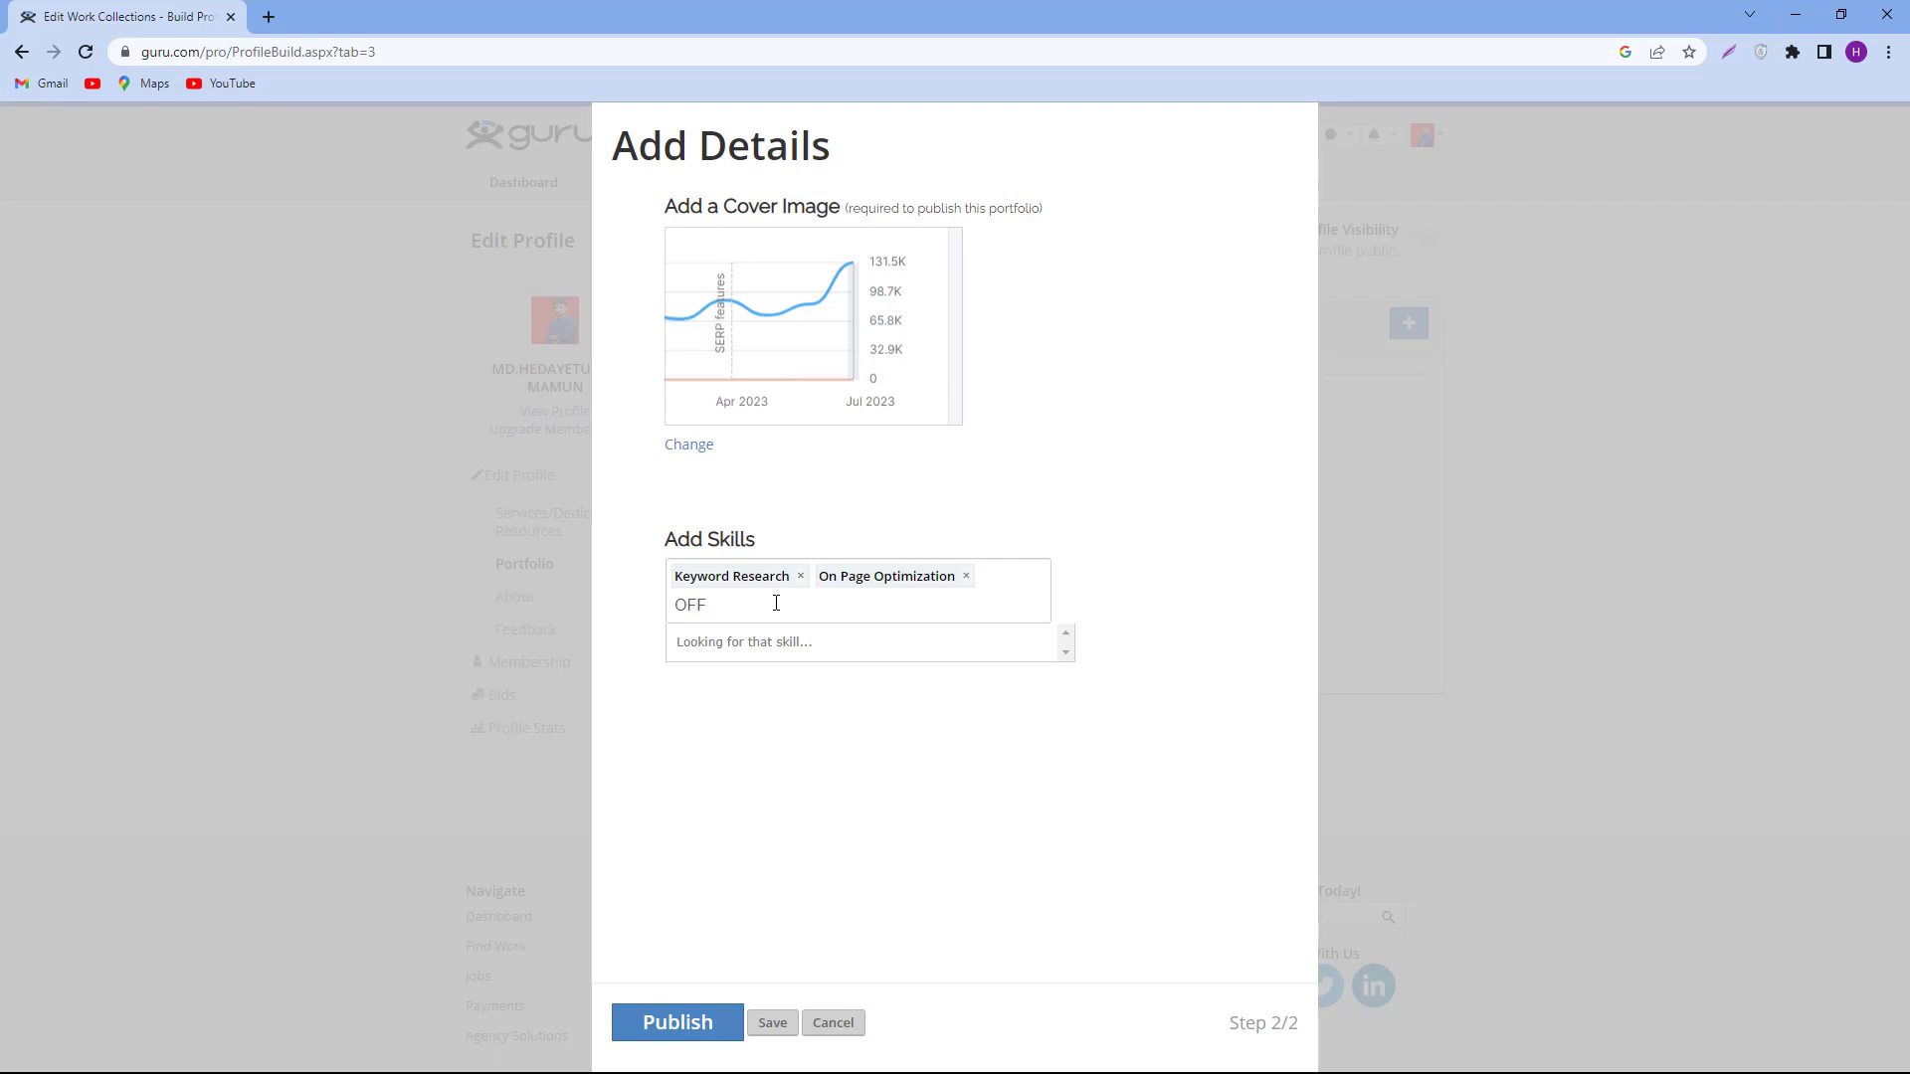
pyautogui.write('PA')
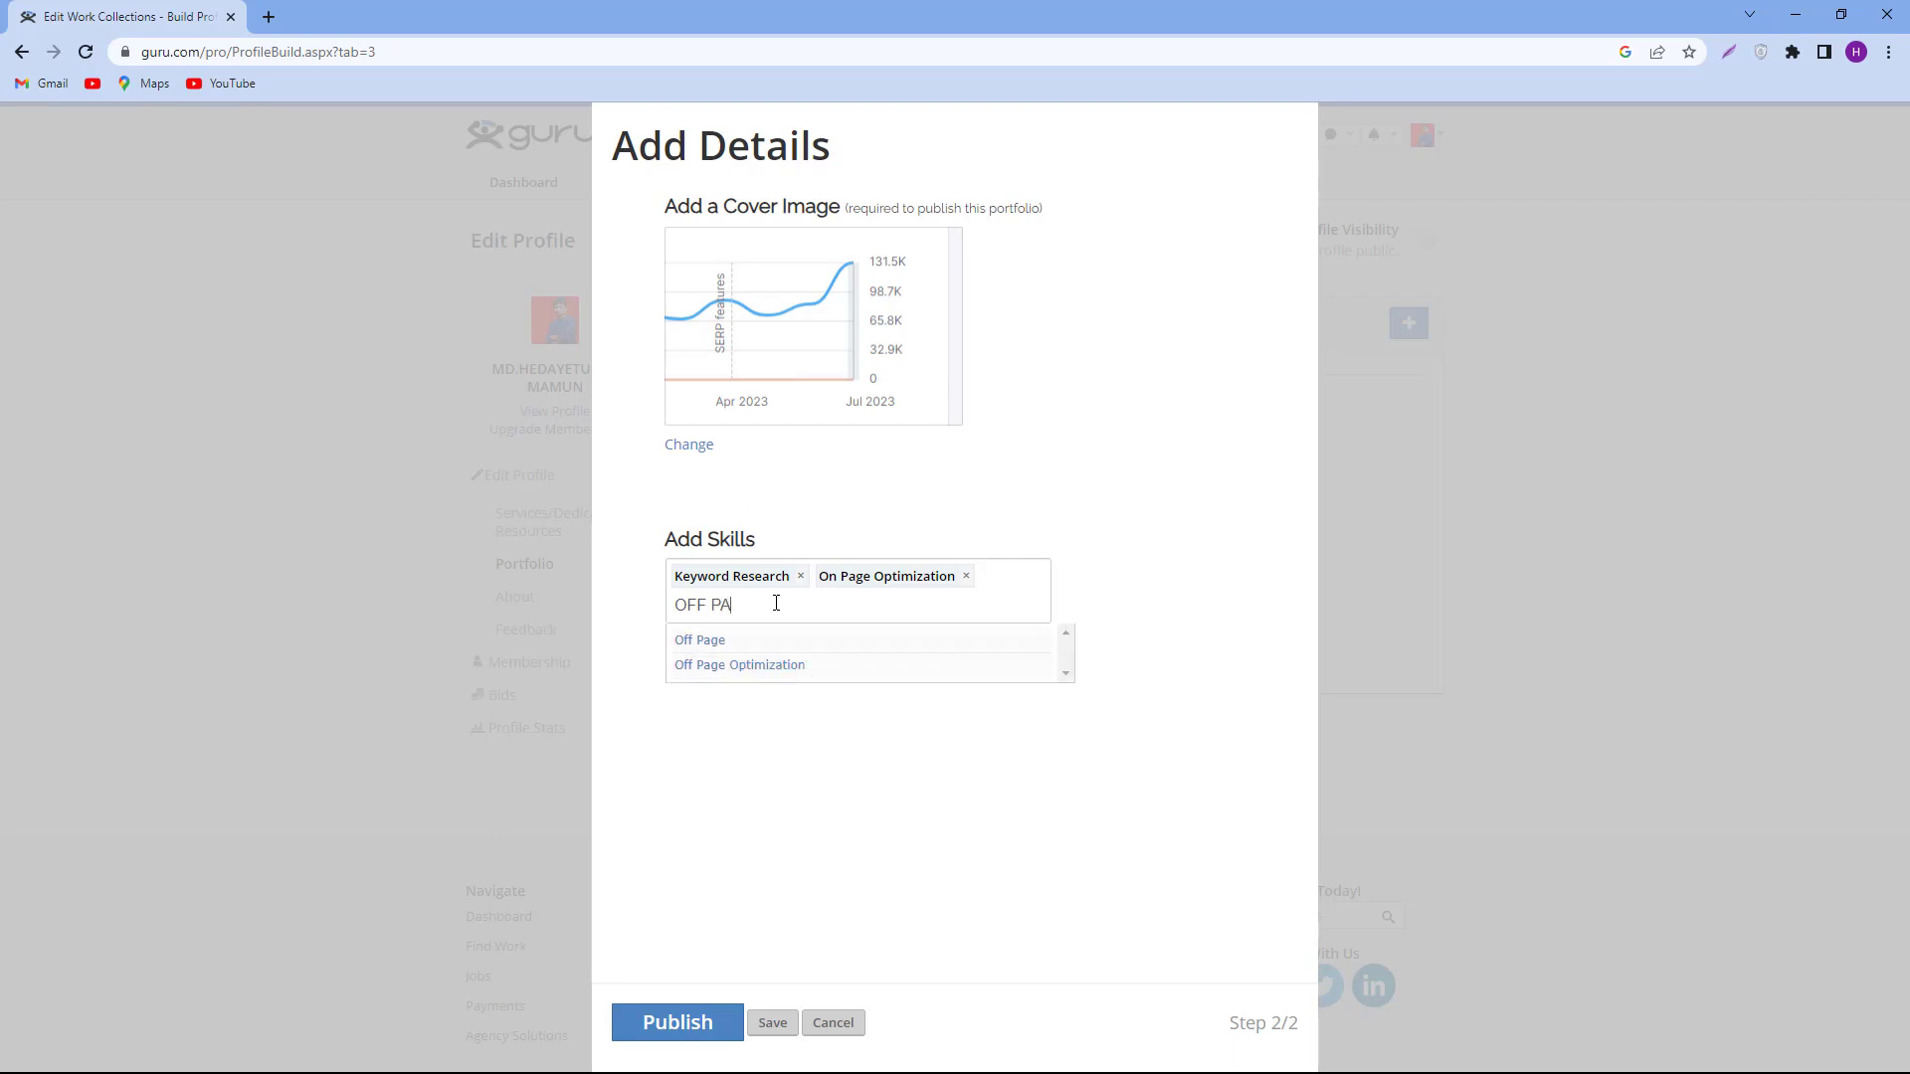
pyautogui.click(733, 665)
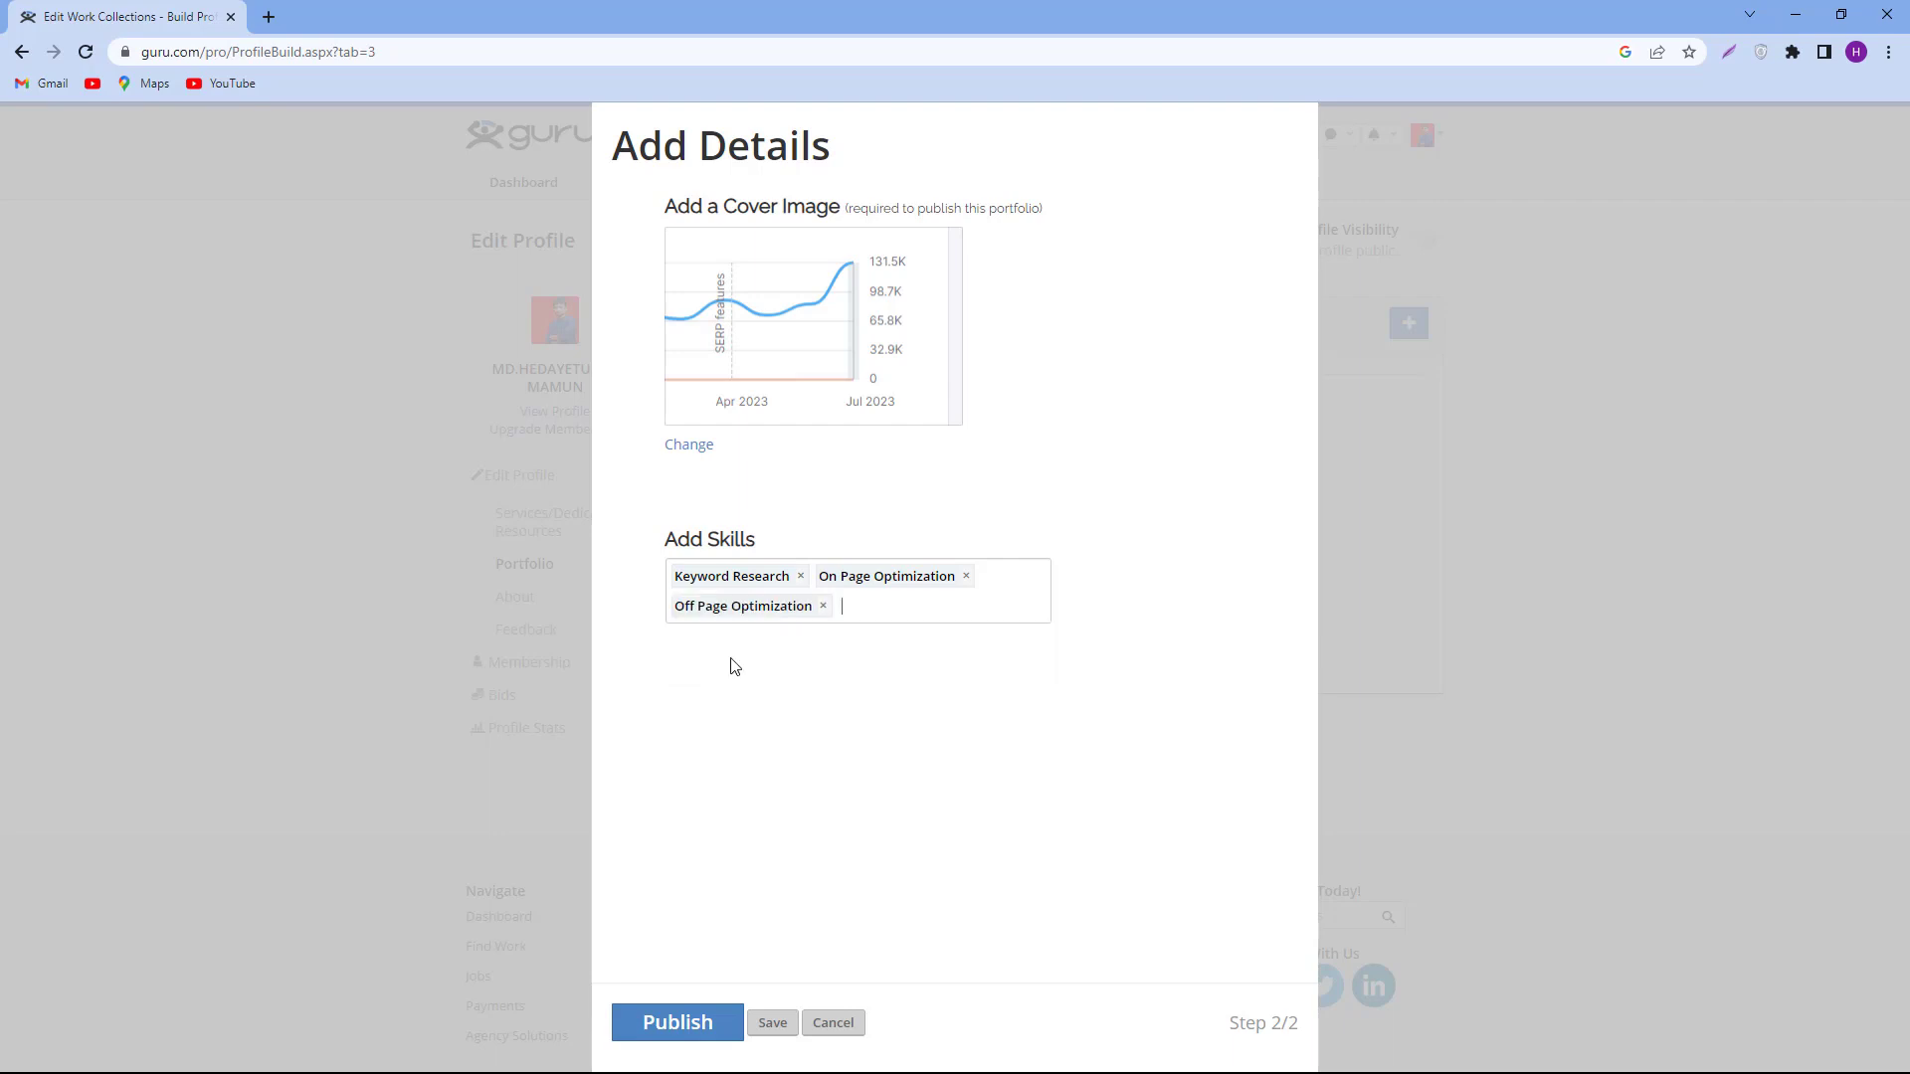
# Add Technical SEO to the portfolio's skills.
pyautogui.write('TECJ')
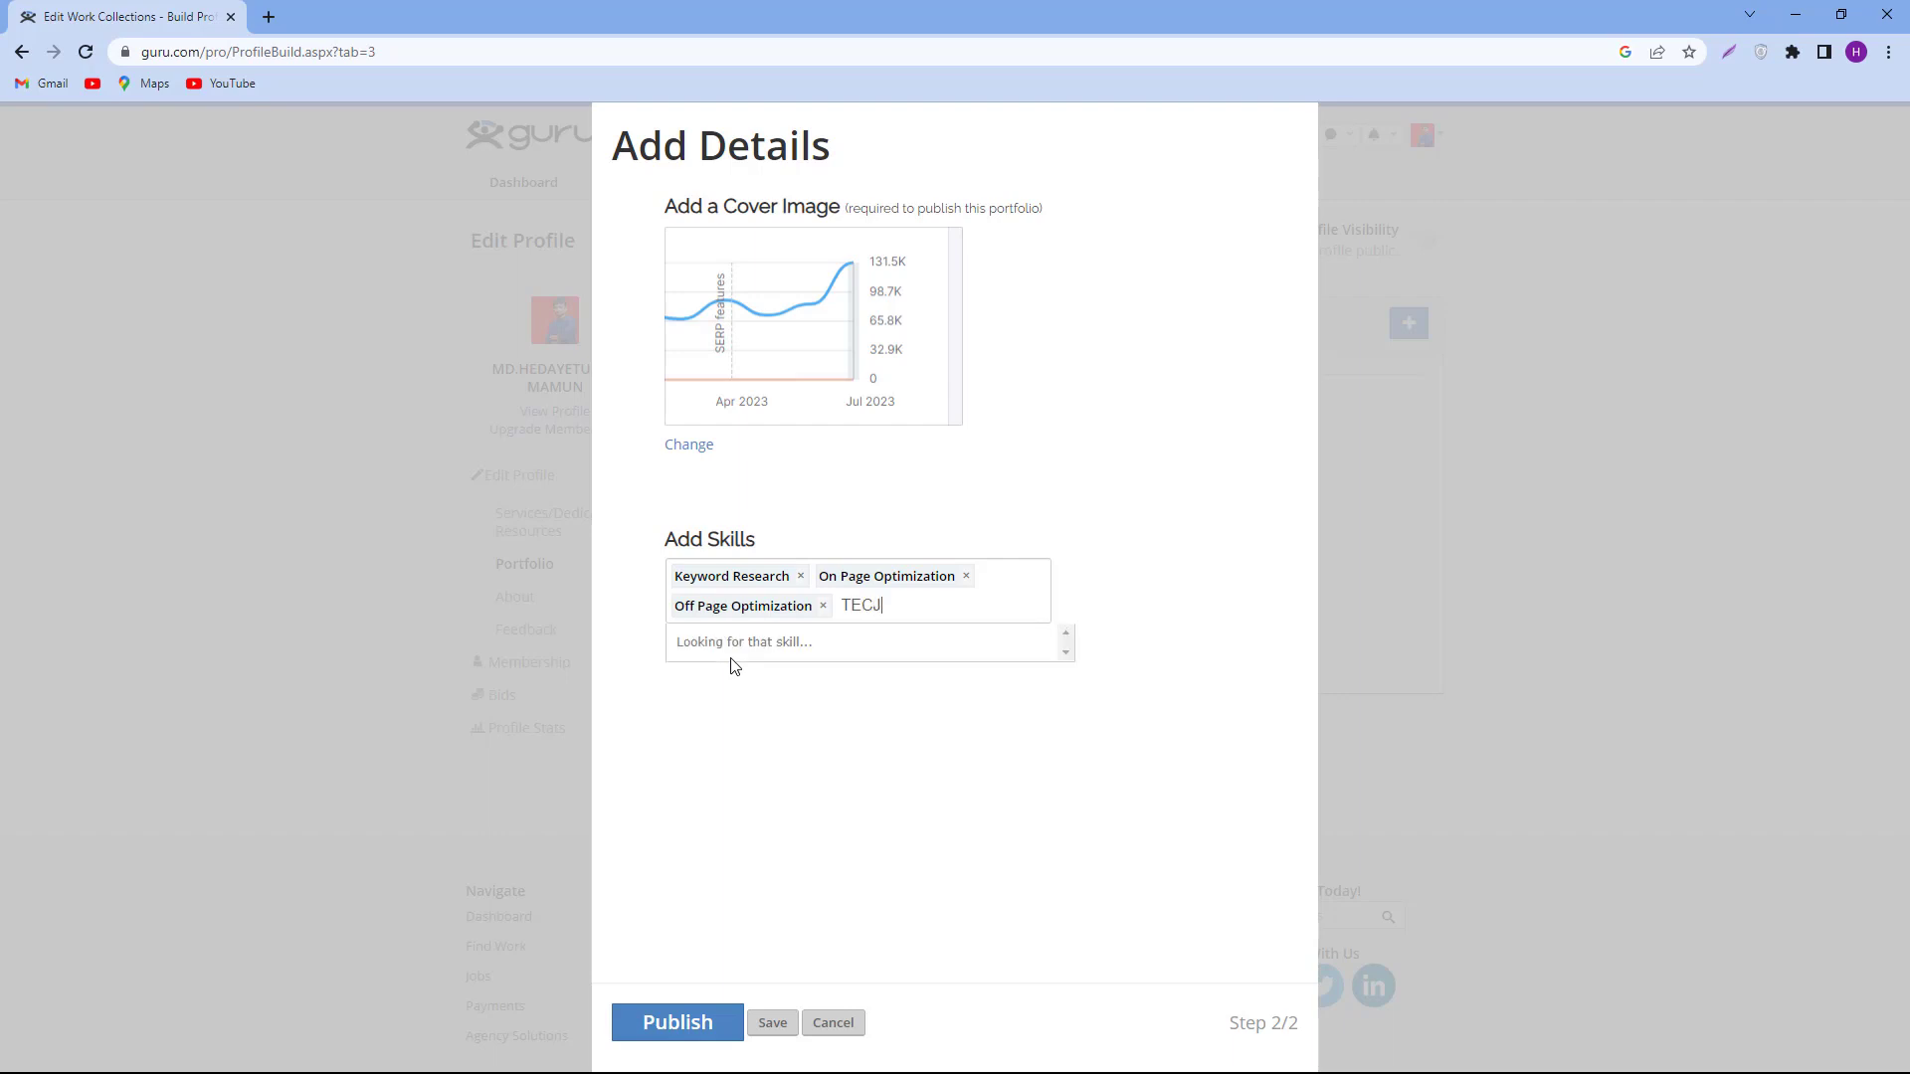
pyautogui.press('BackSpace')
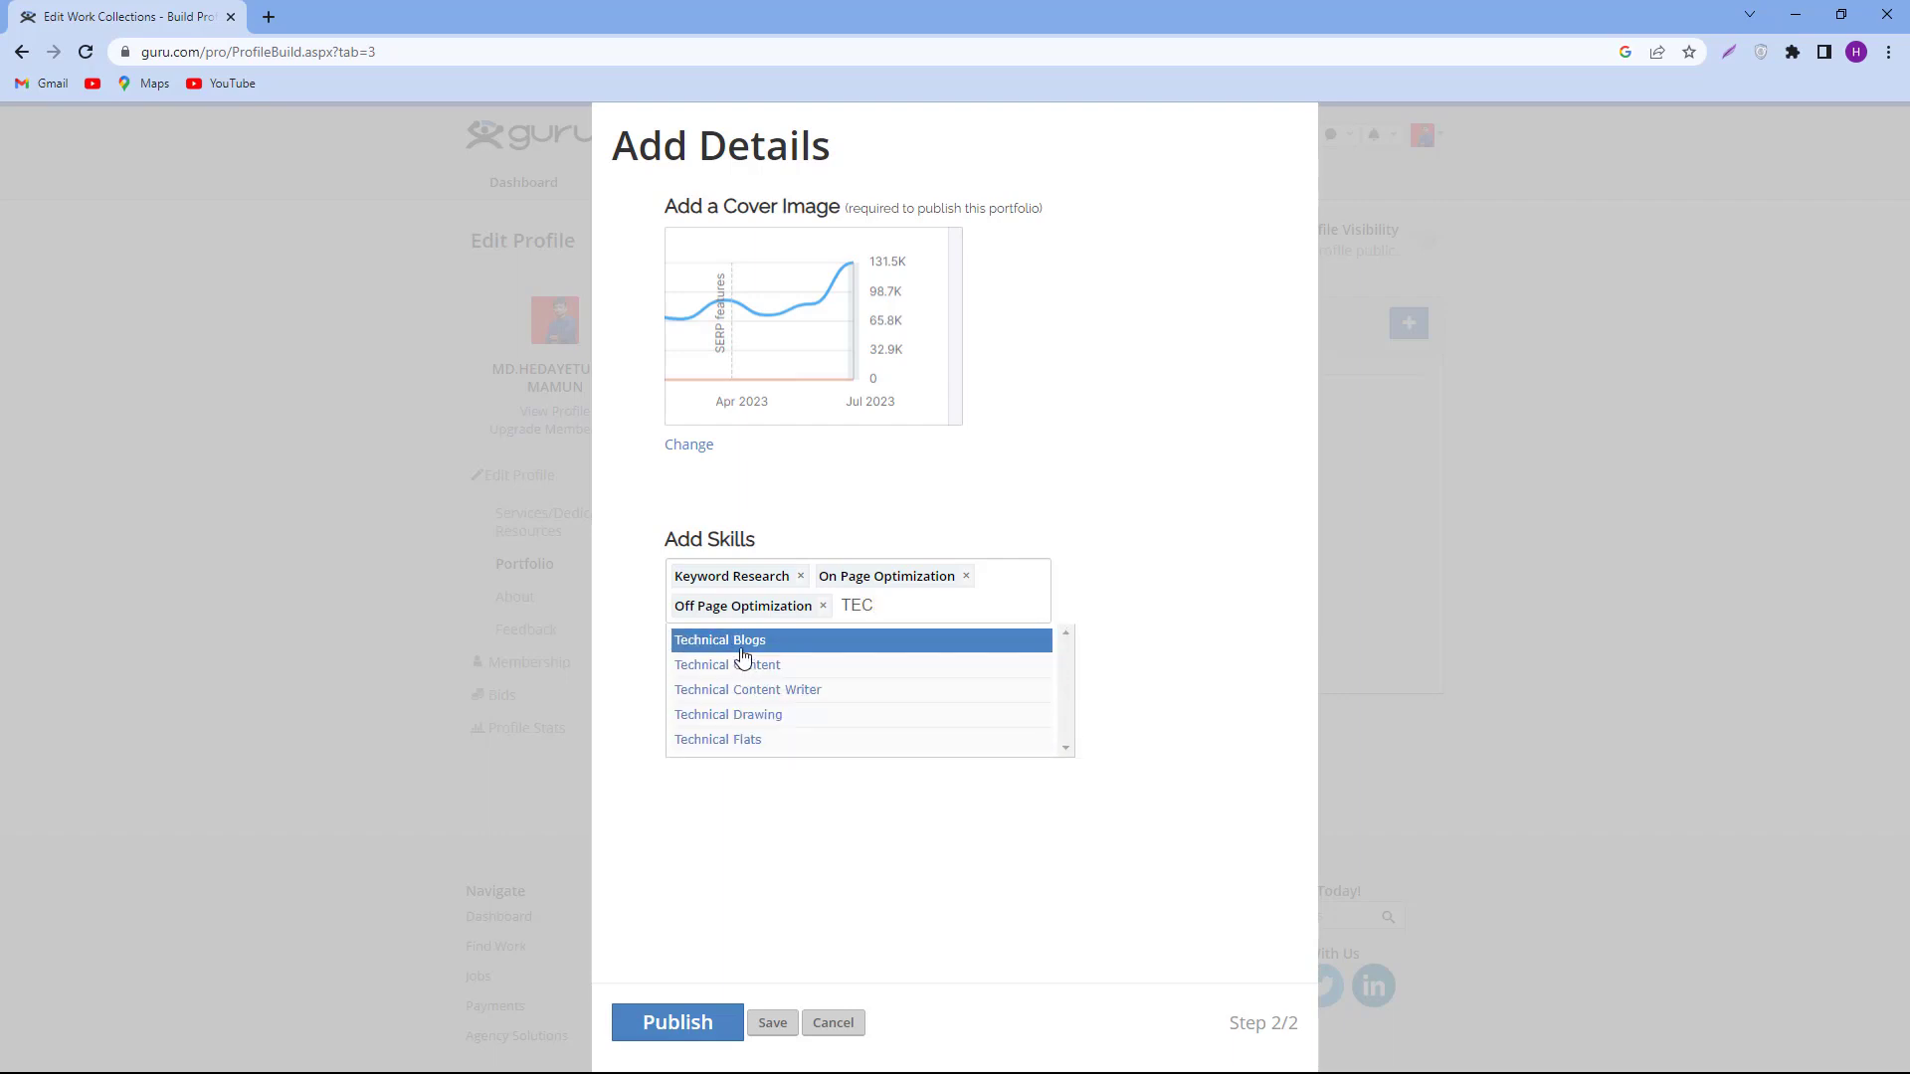
pyautogui.write('HNIX')
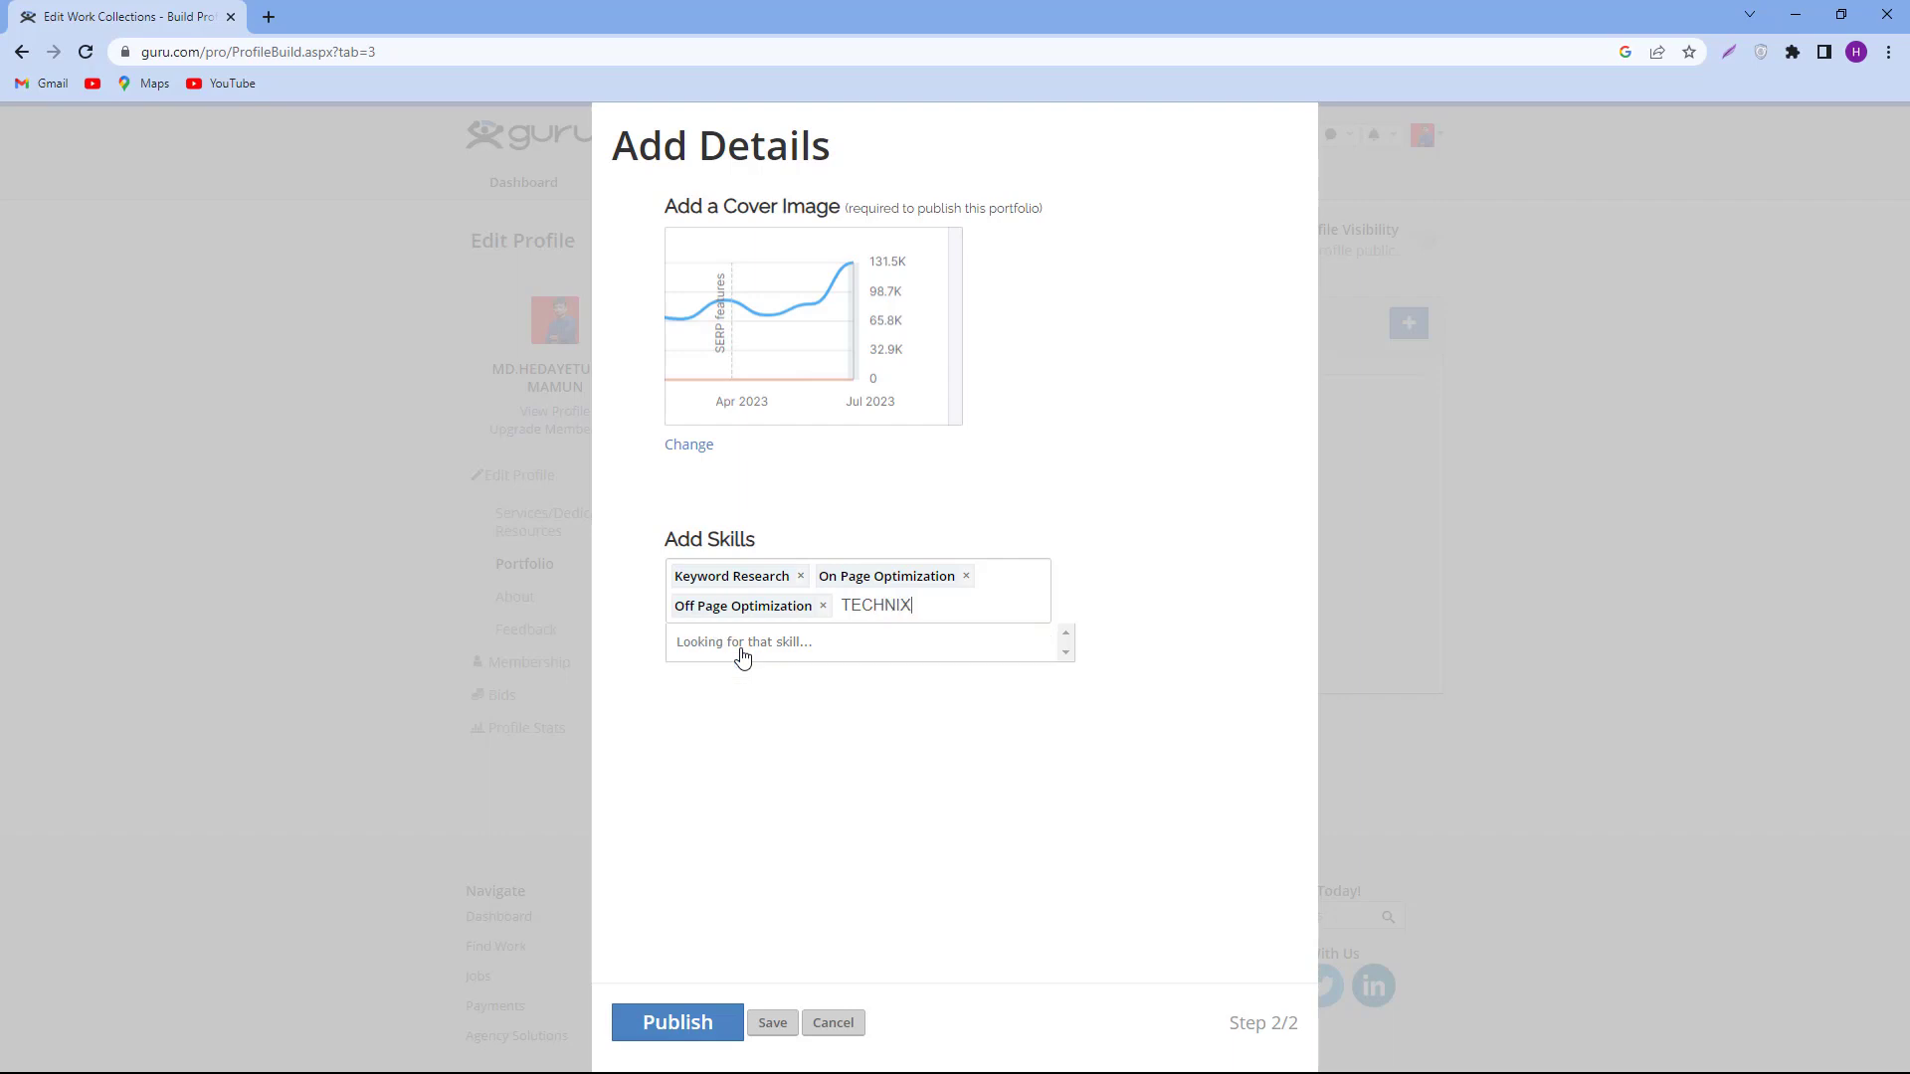
pyautogui.press('BackSpace')
pyautogui.write('CAL S')
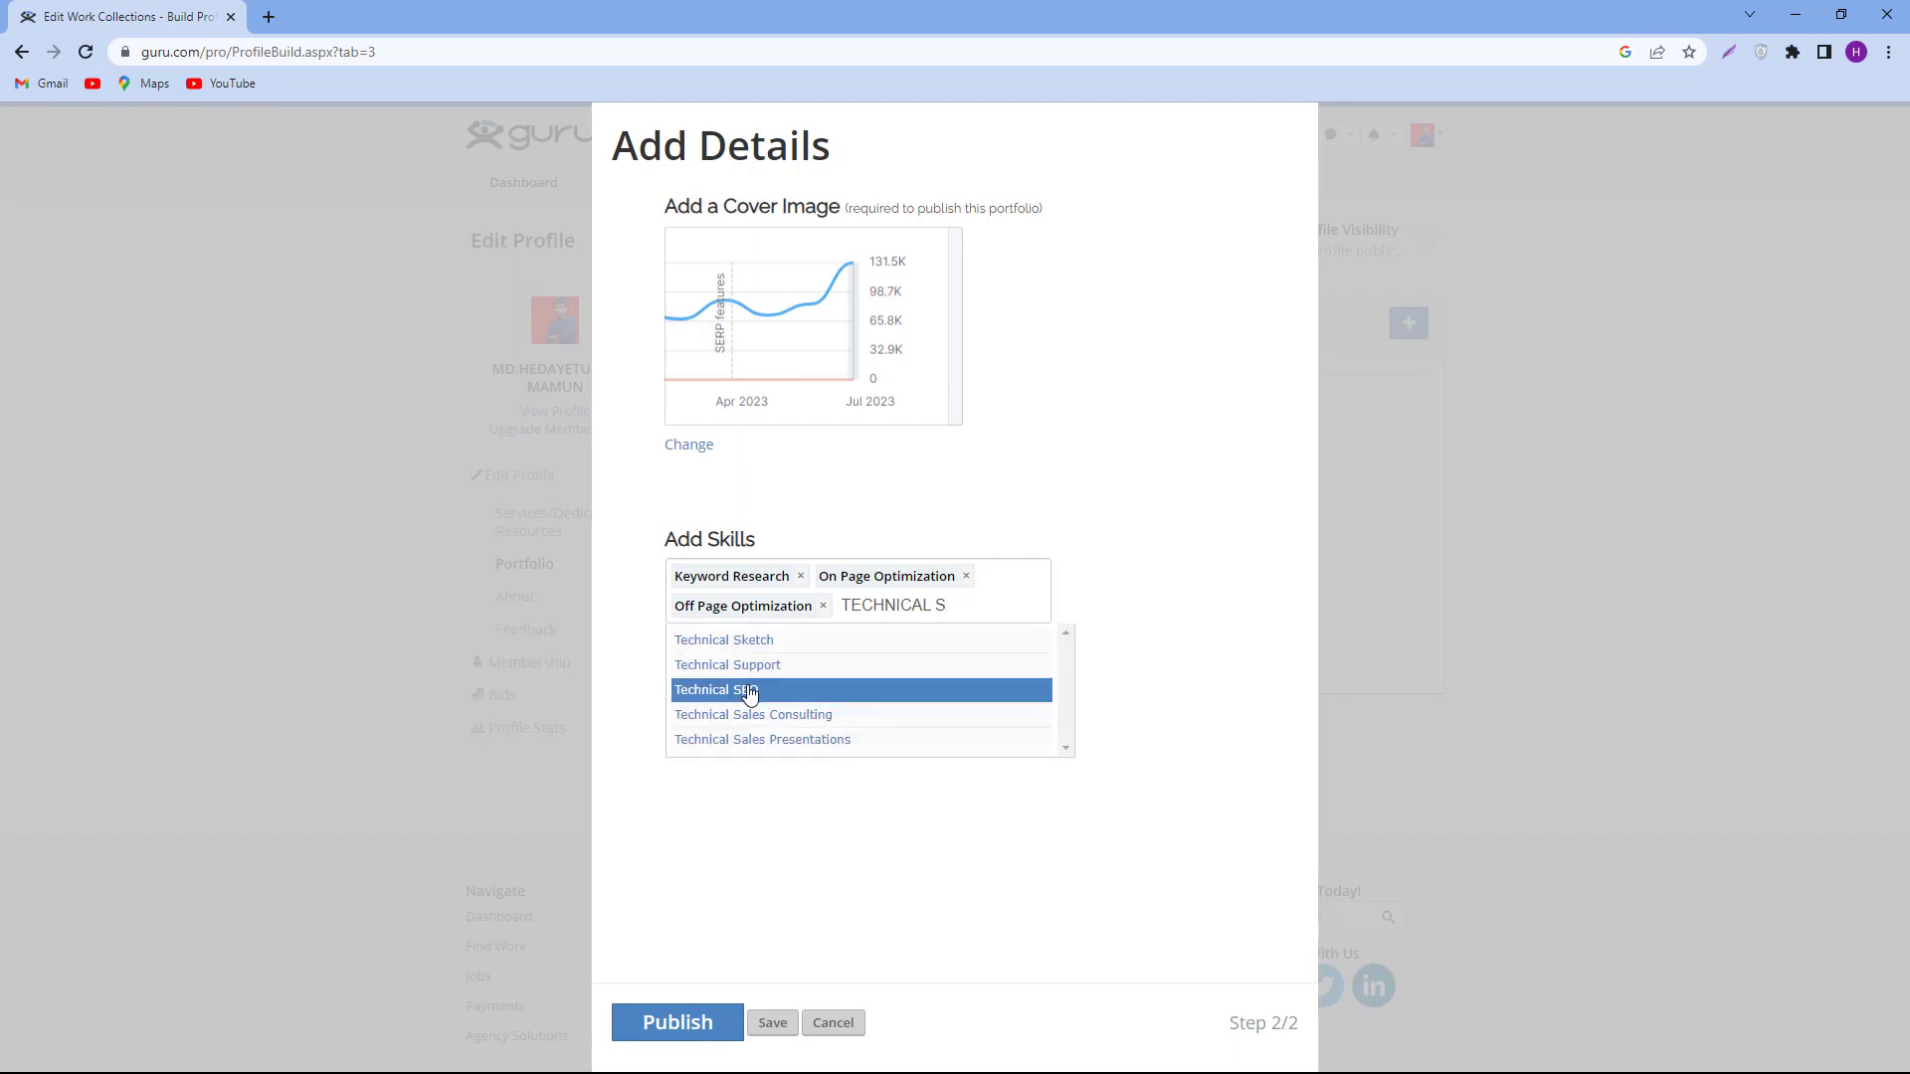
pyautogui.click(748, 689)
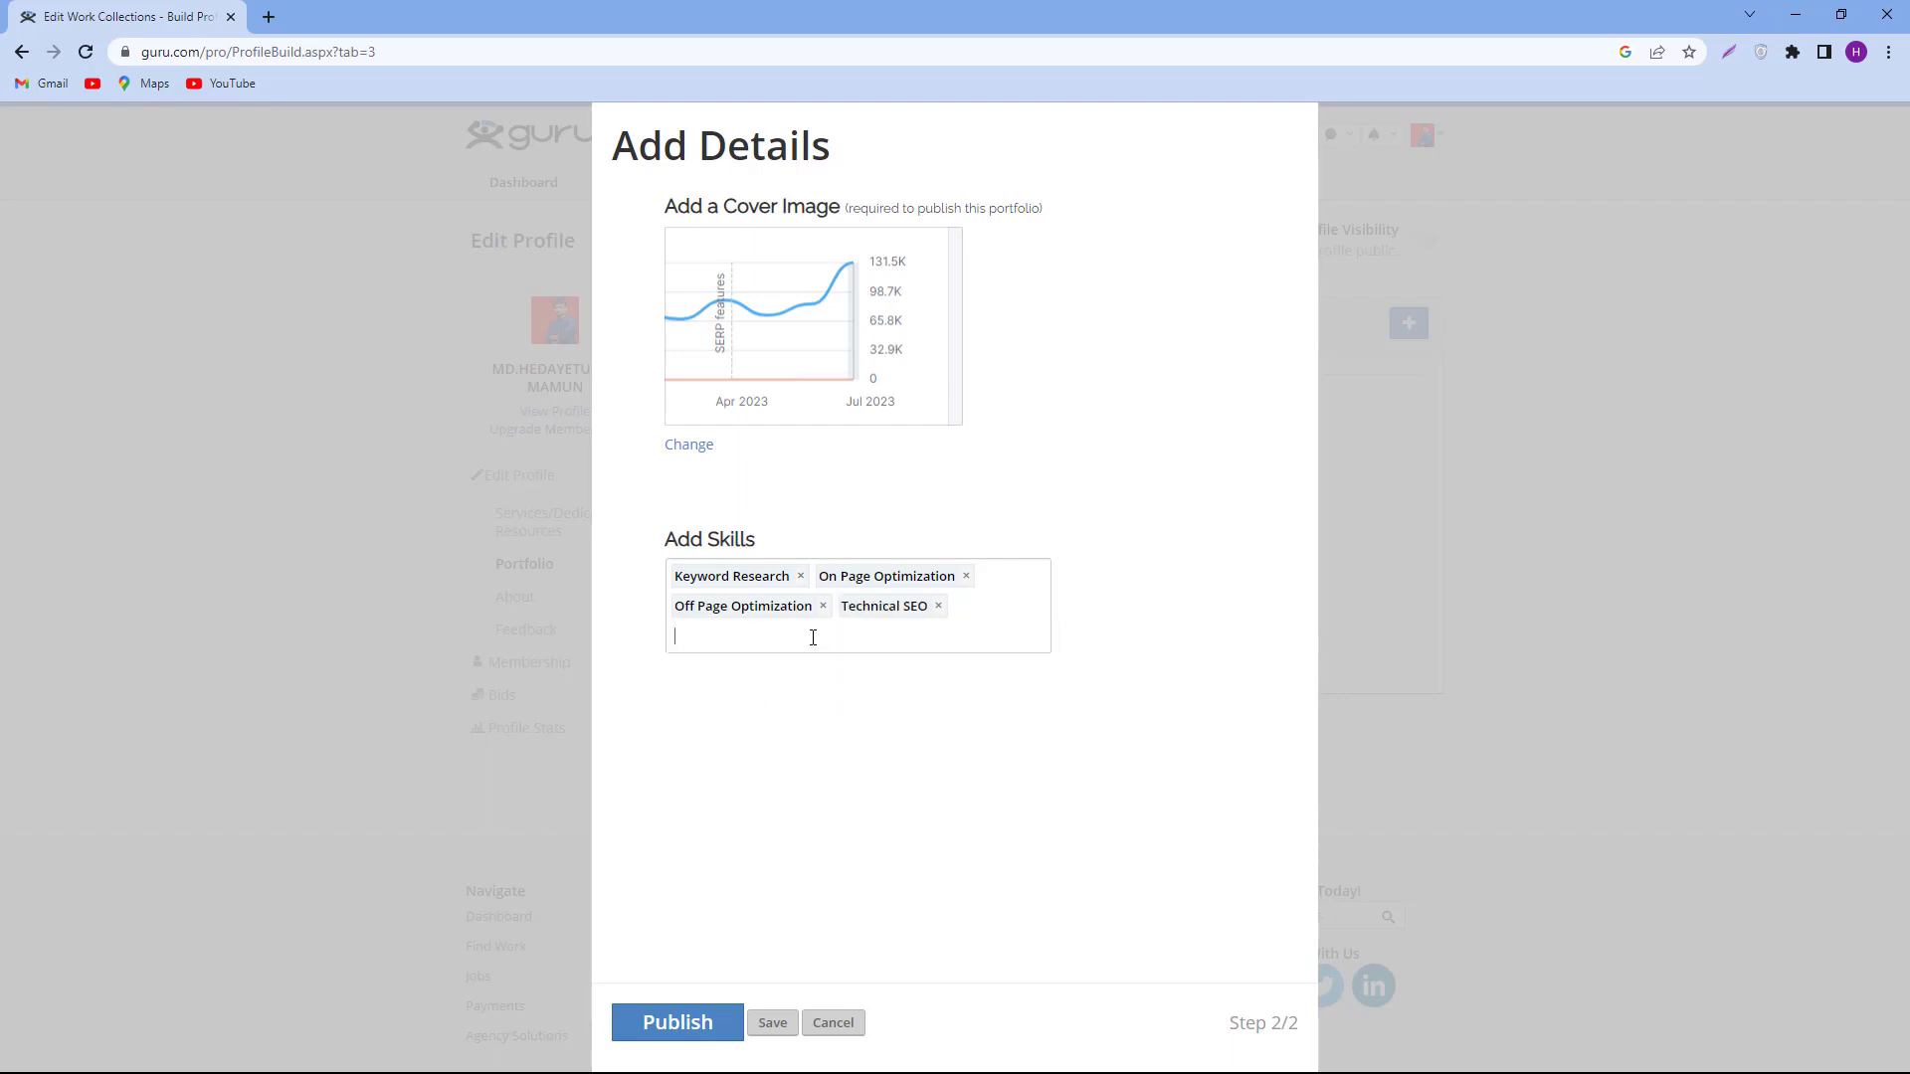
# Add Competitive Analysis to the portfolio's skills.
pyautogui.write('CO')
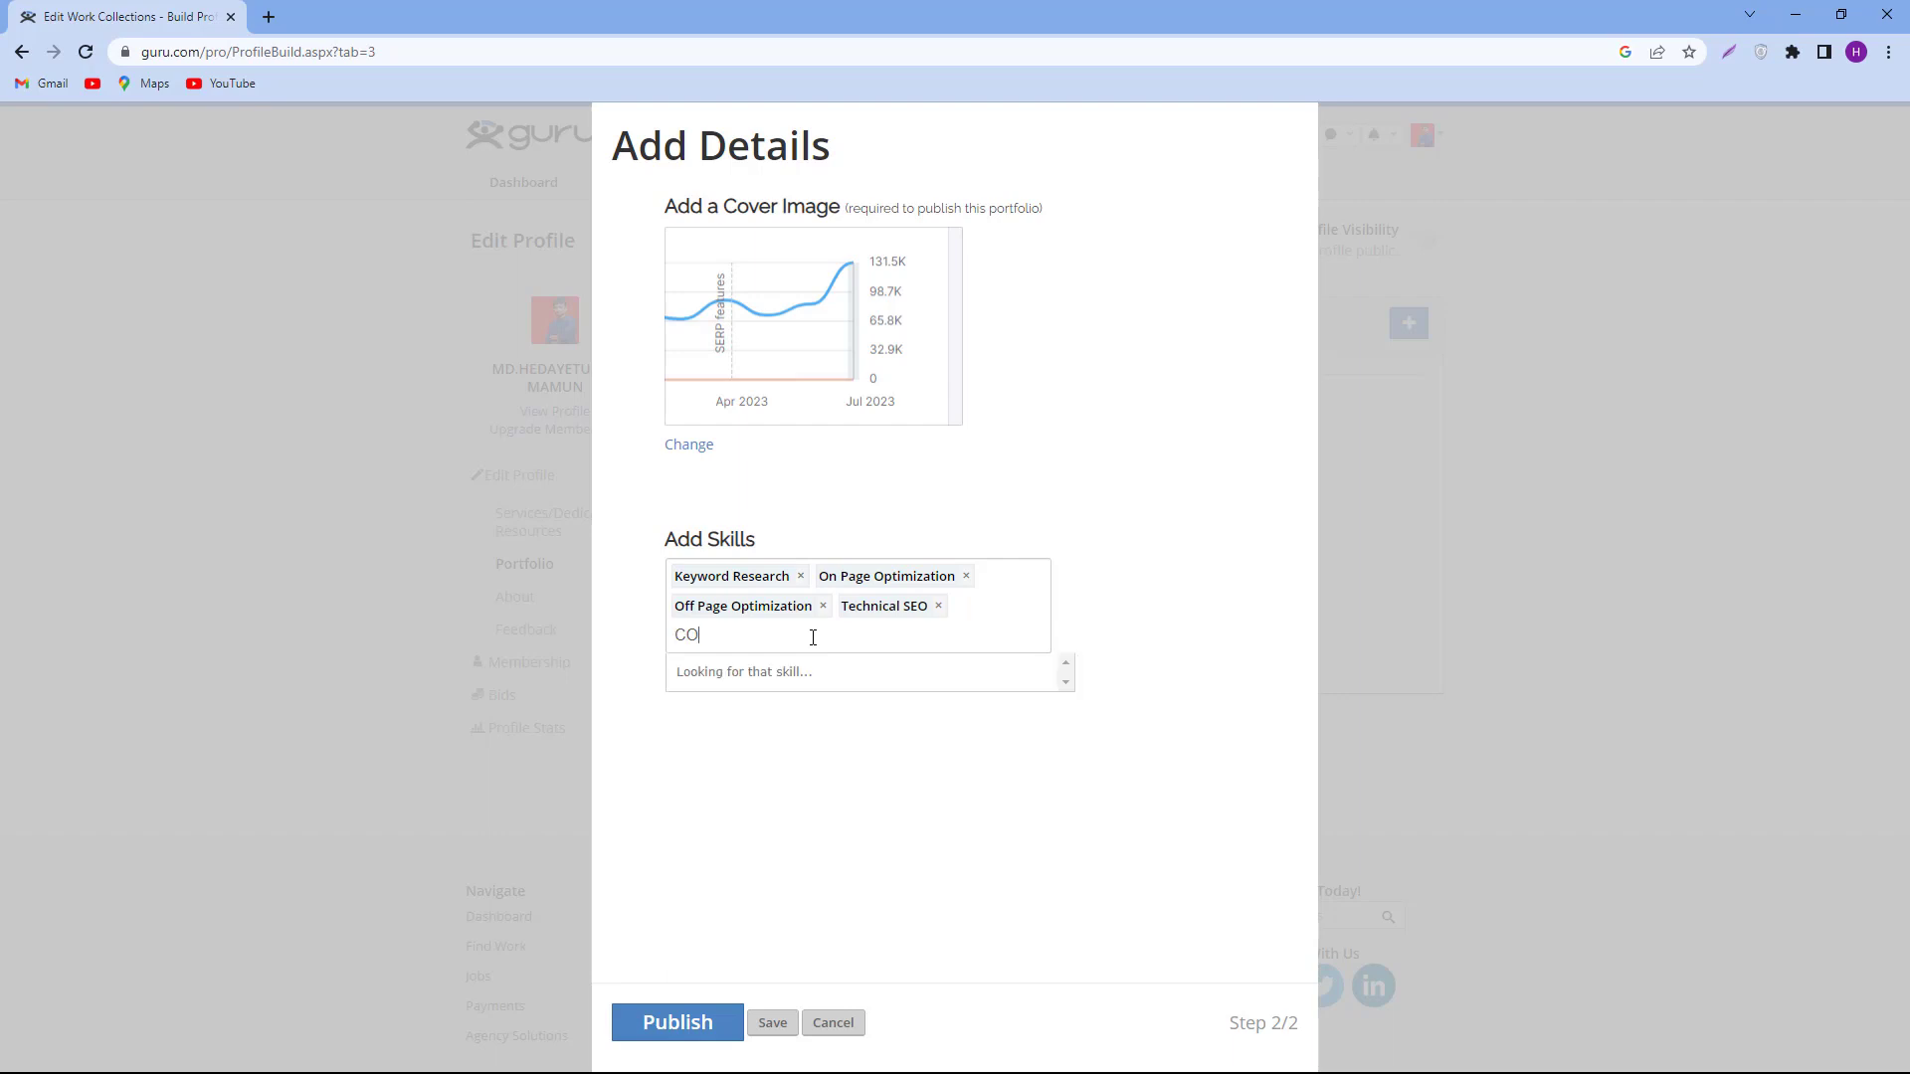
pyautogui.write('MPETITY')
pyautogui.press('BackSpace')
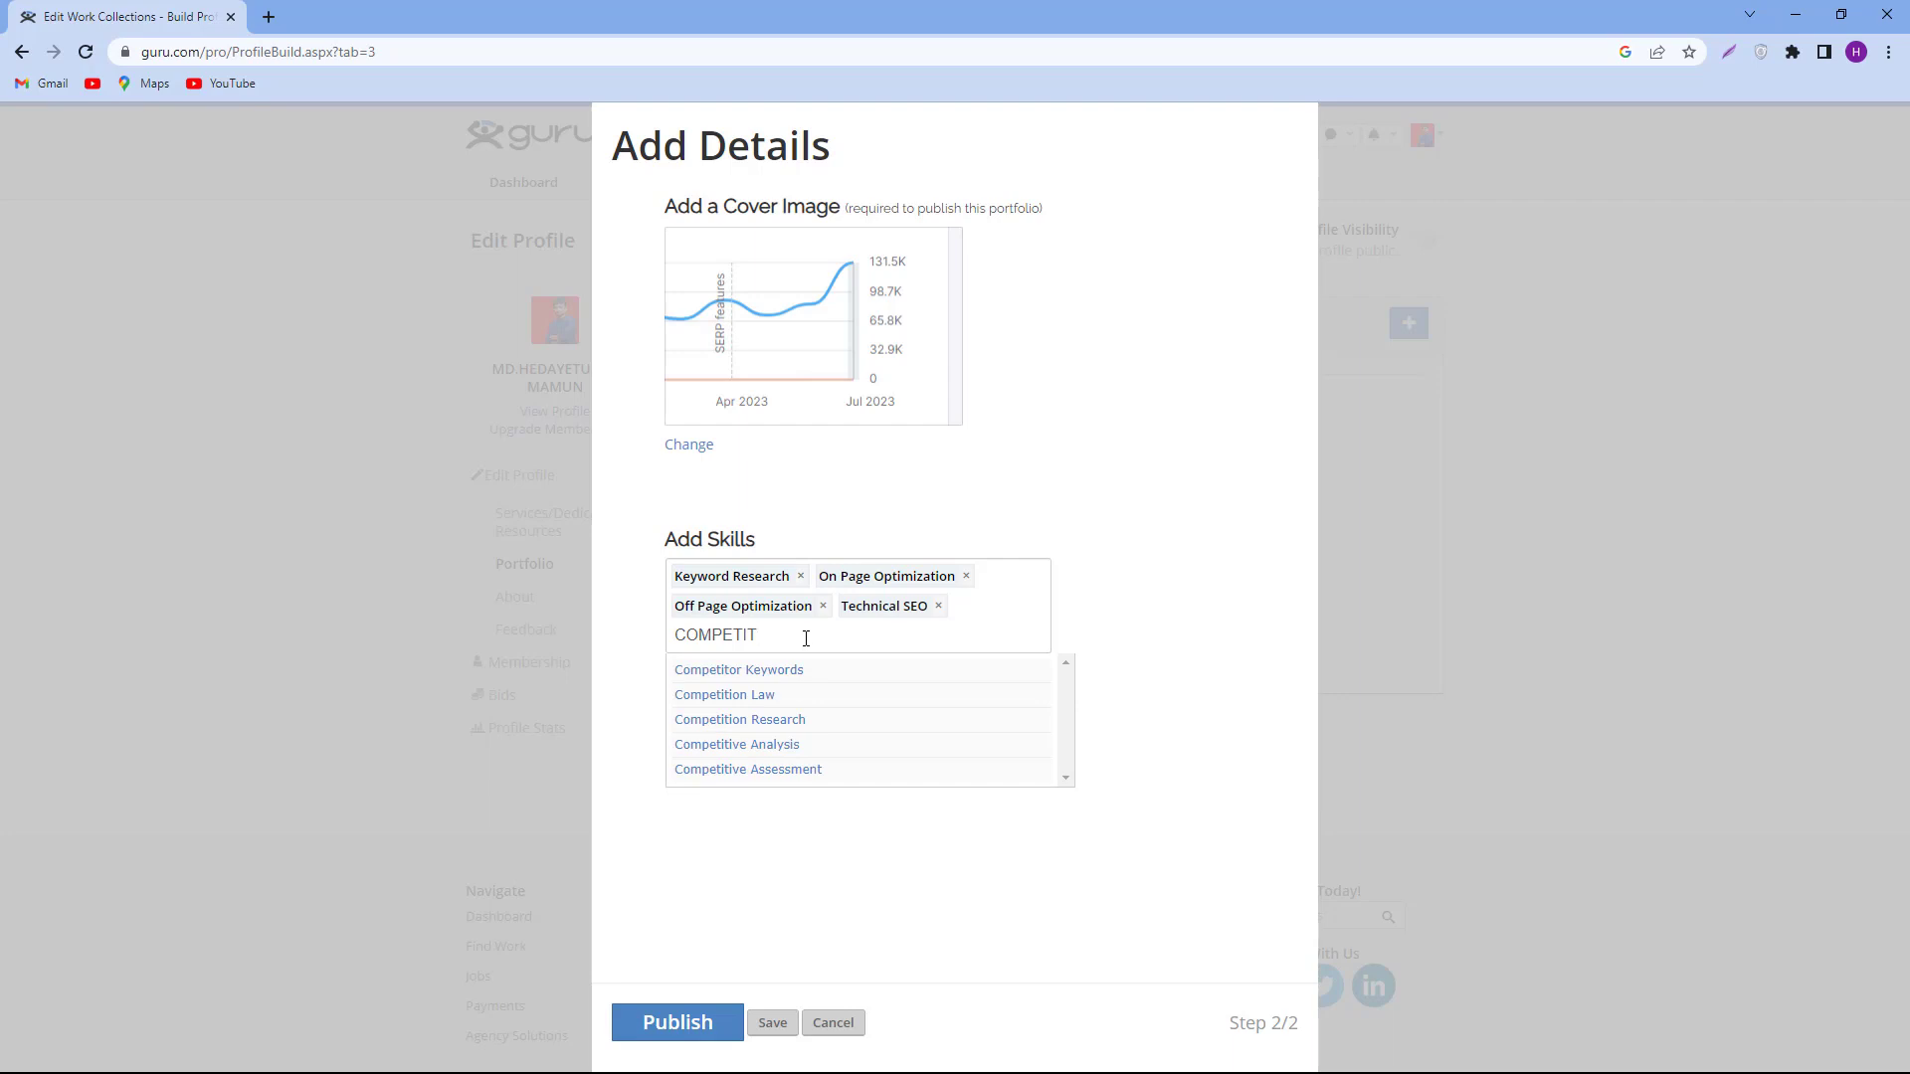
pyautogui.click(735, 746)
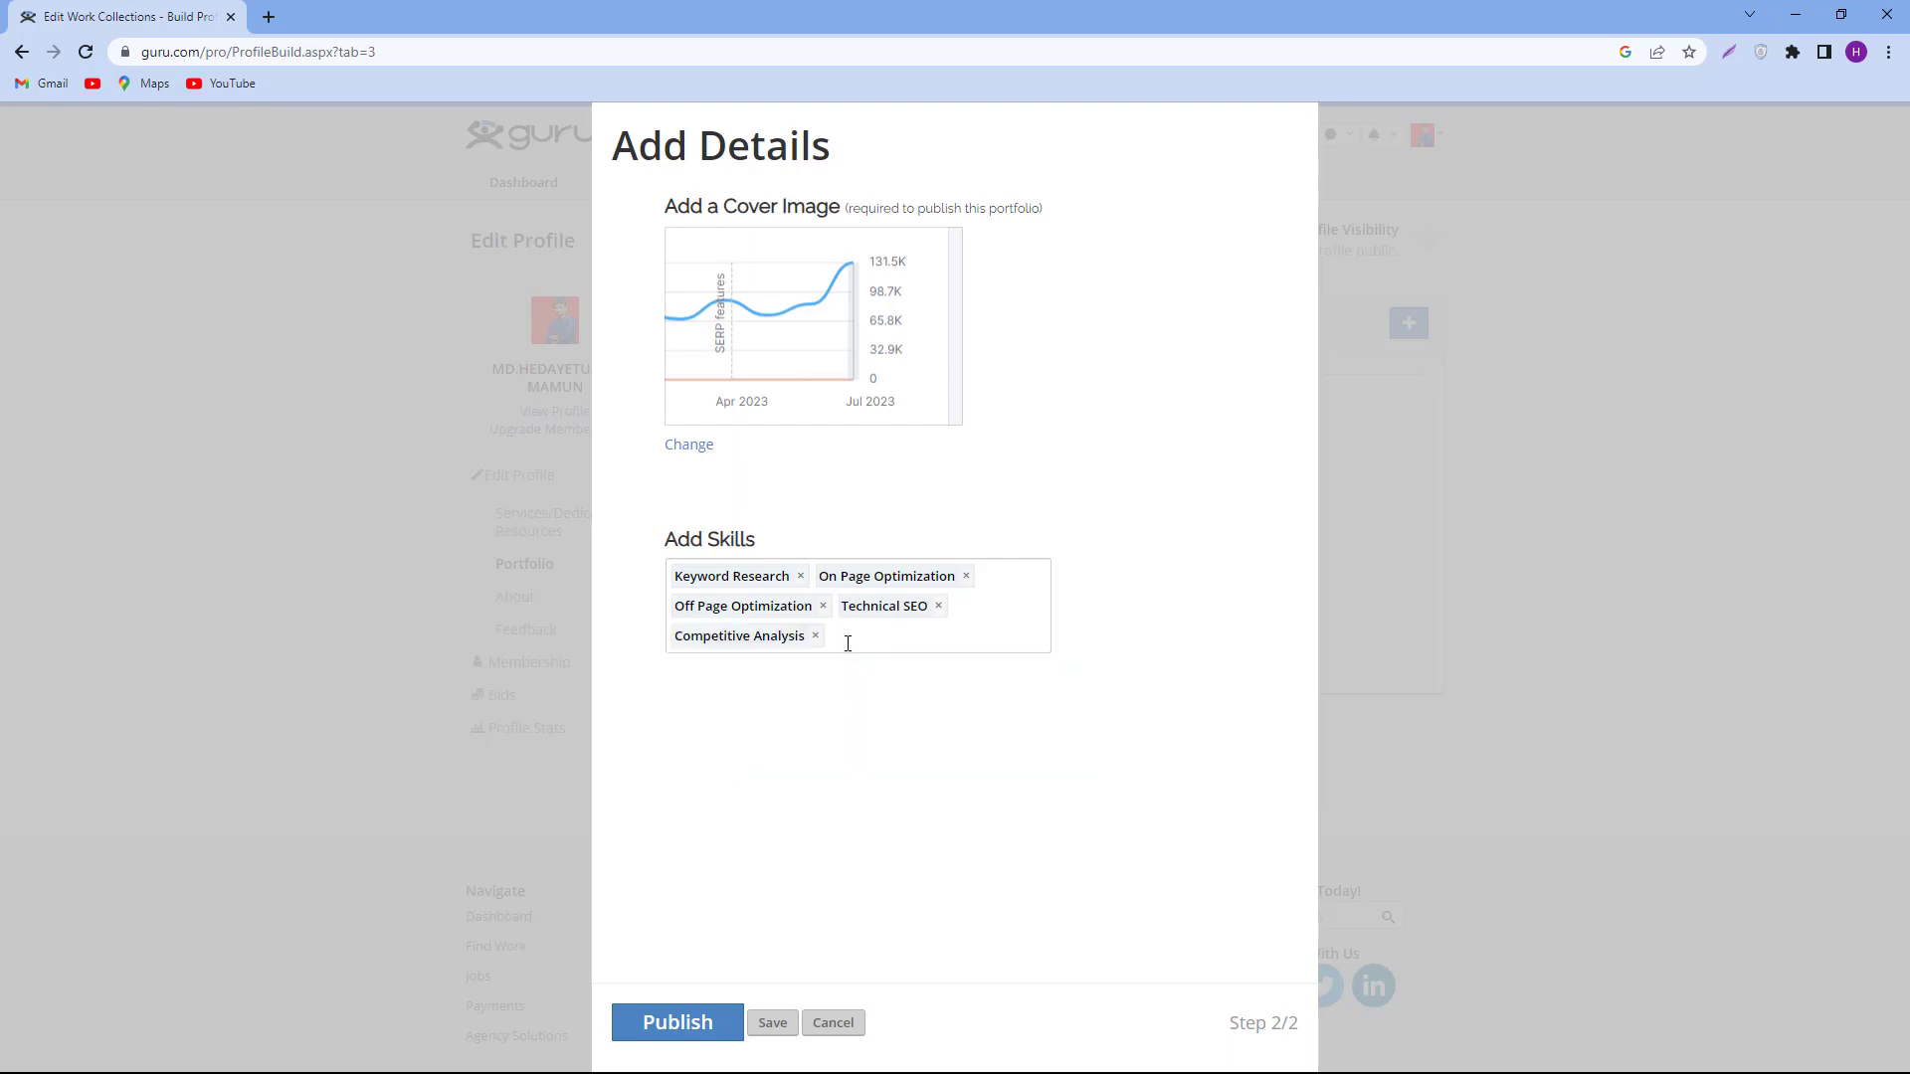
# Add Link Building as the last skill and publish the portfolio.
pyautogui.click(849, 643)
pyautogui.write('LINK')
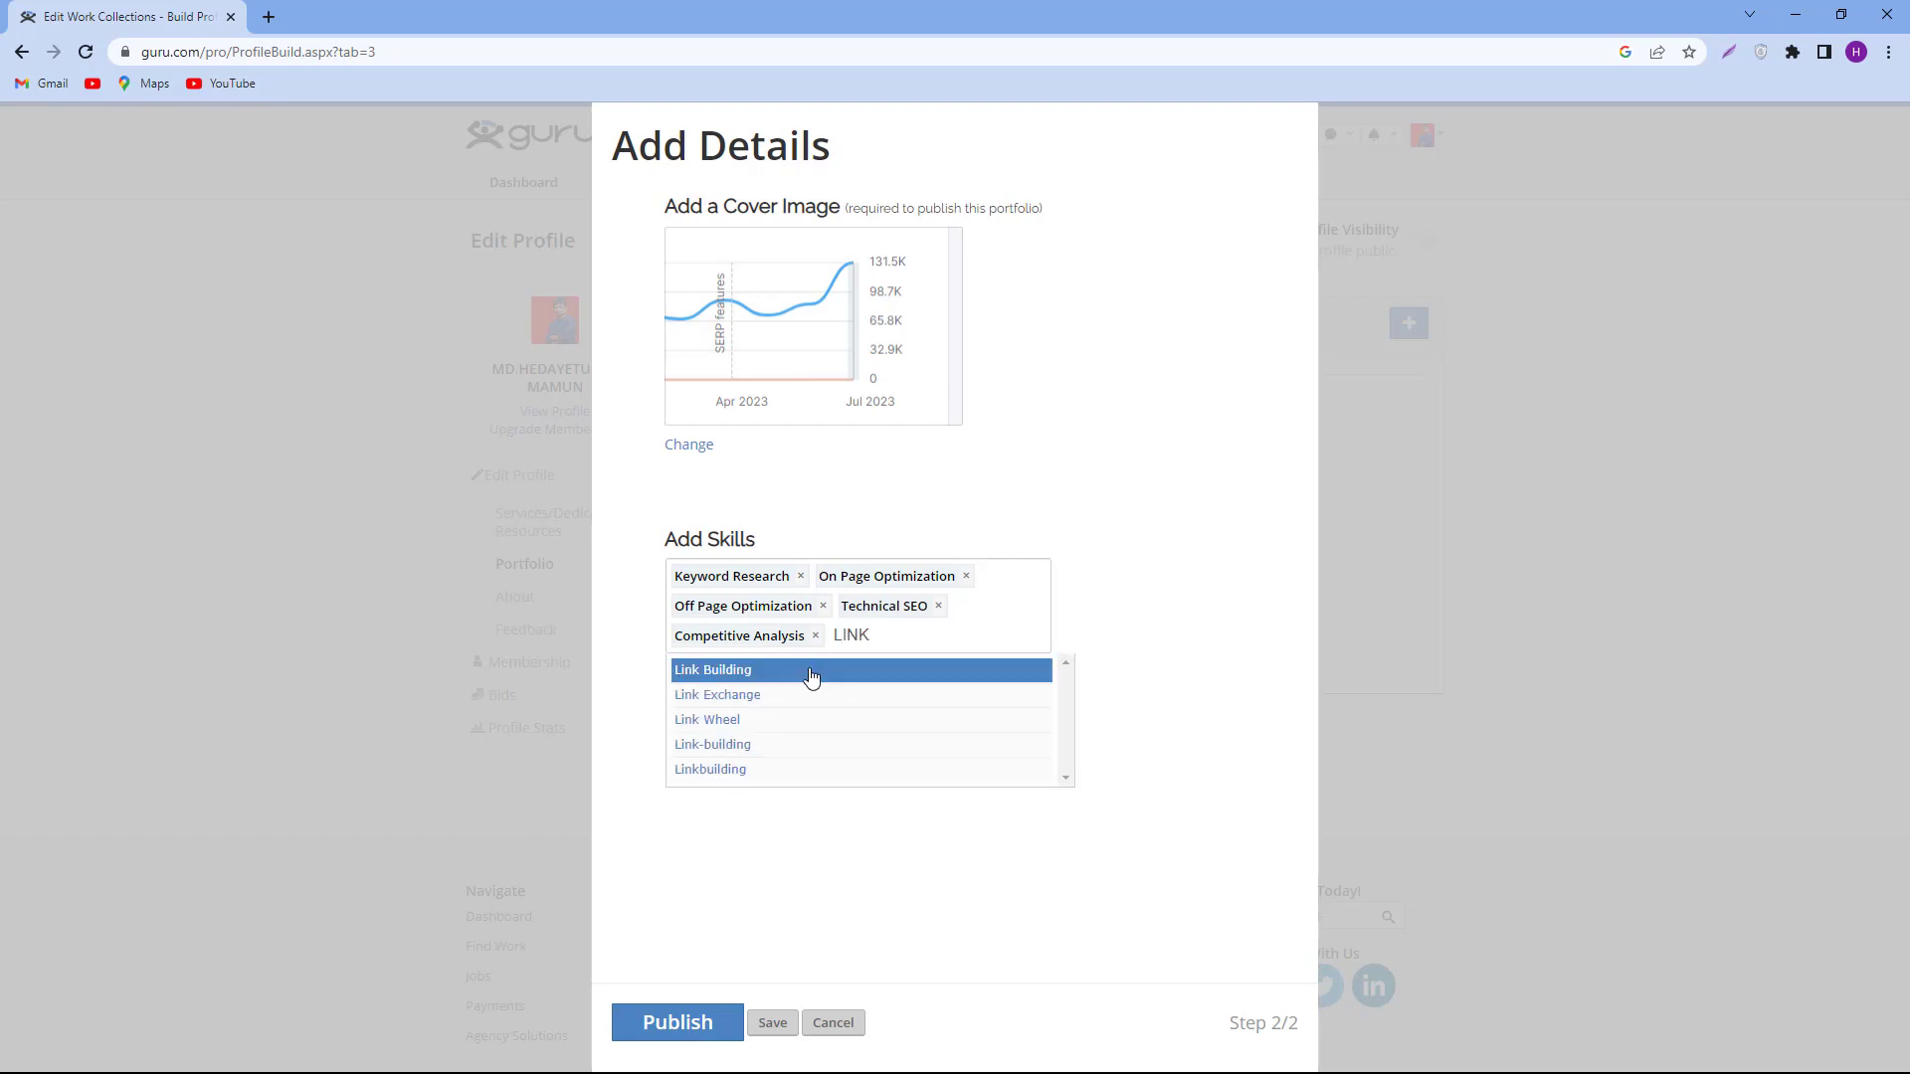
pyautogui.click(811, 676)
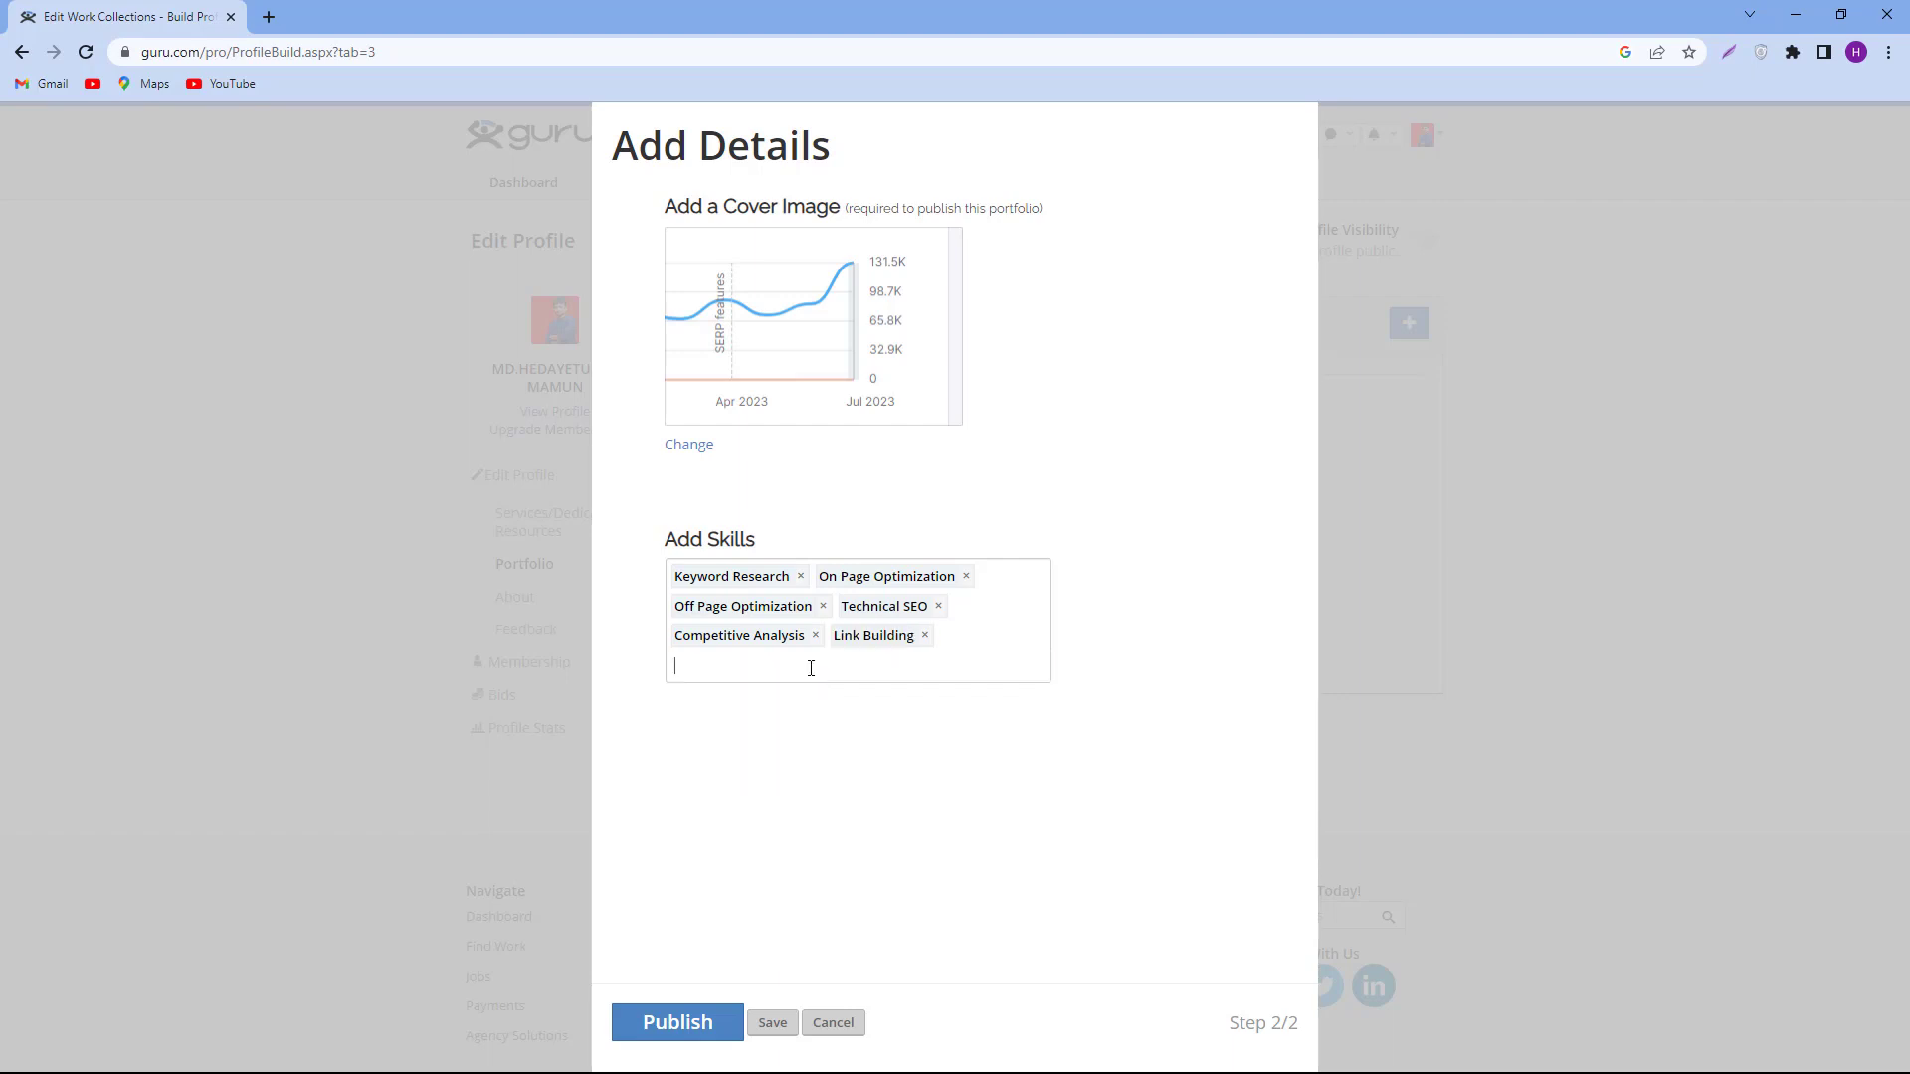
pyautogui.click(678, 1023)
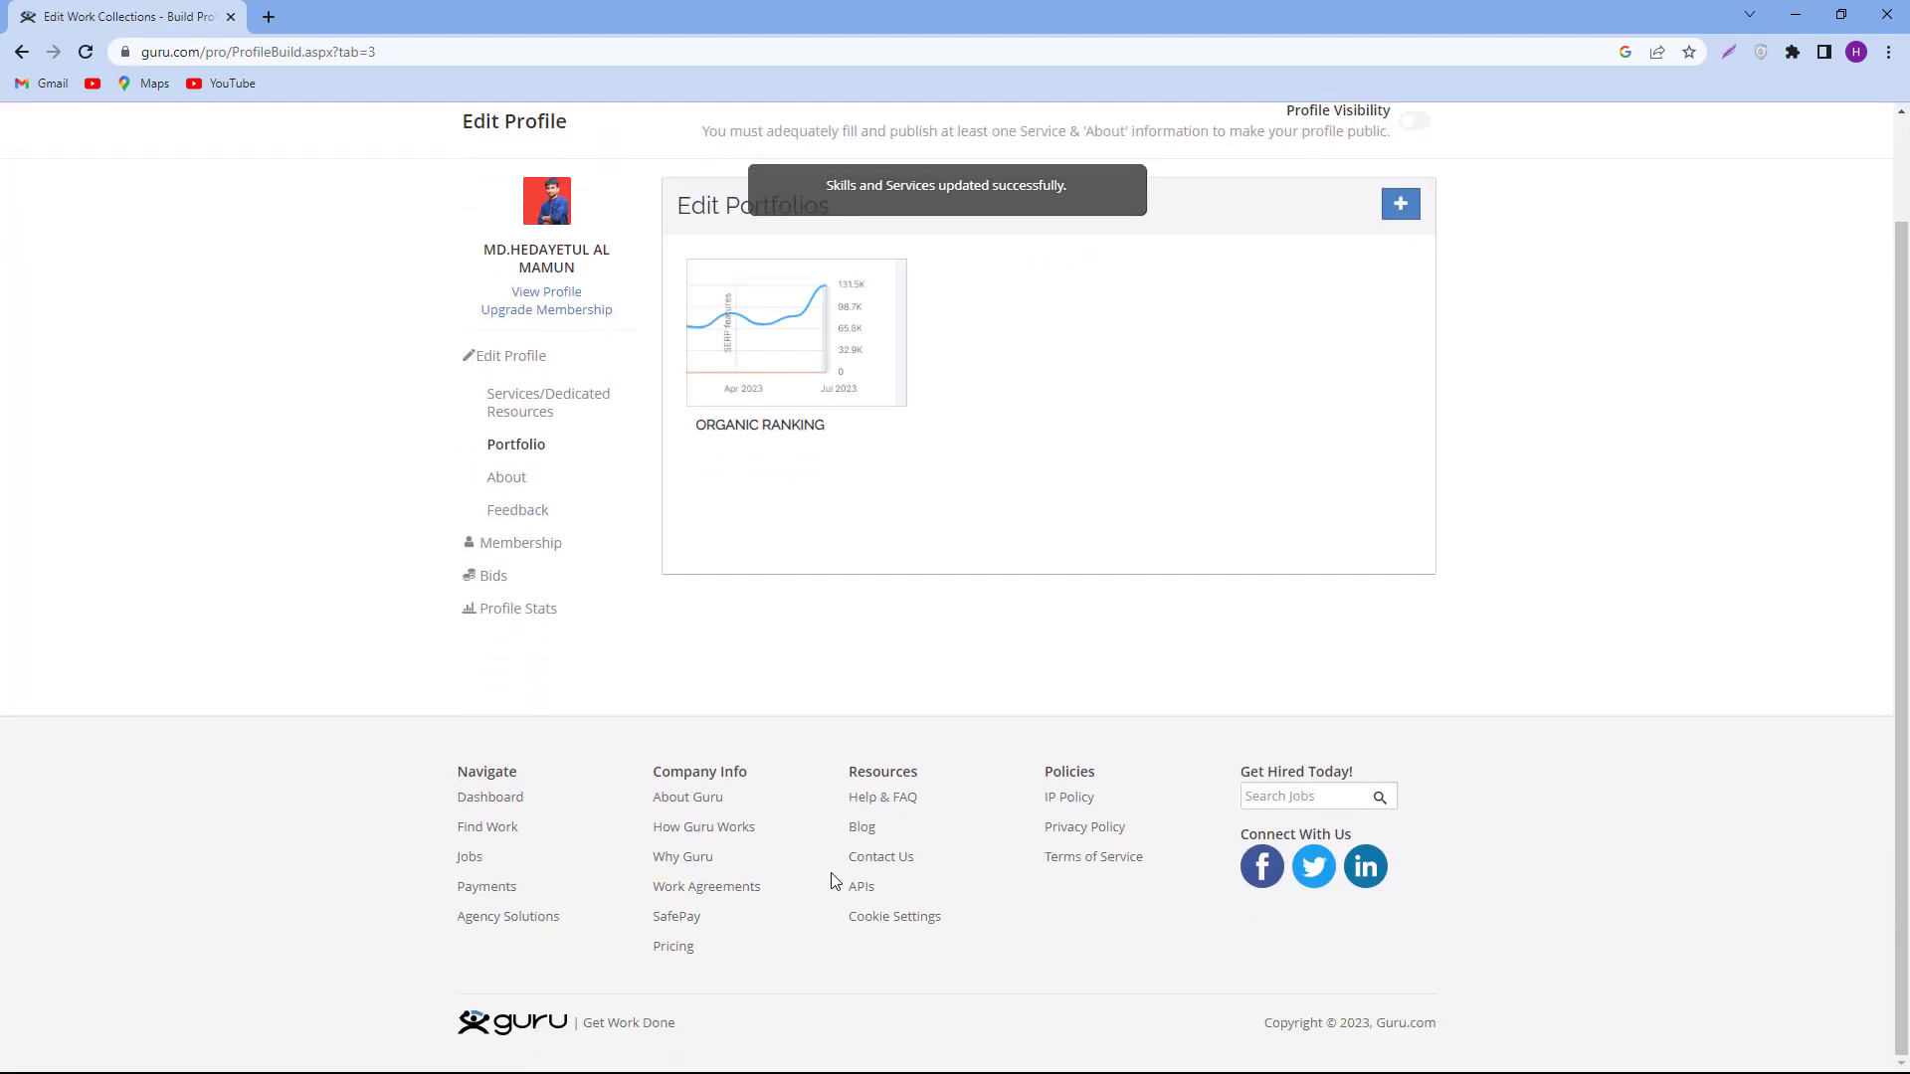
# Review the contents of the published ORGANIC RANKING portfolio, including its screenshot and task list, and close it without changes.
pyautogui.scroll(1, 853, 801)
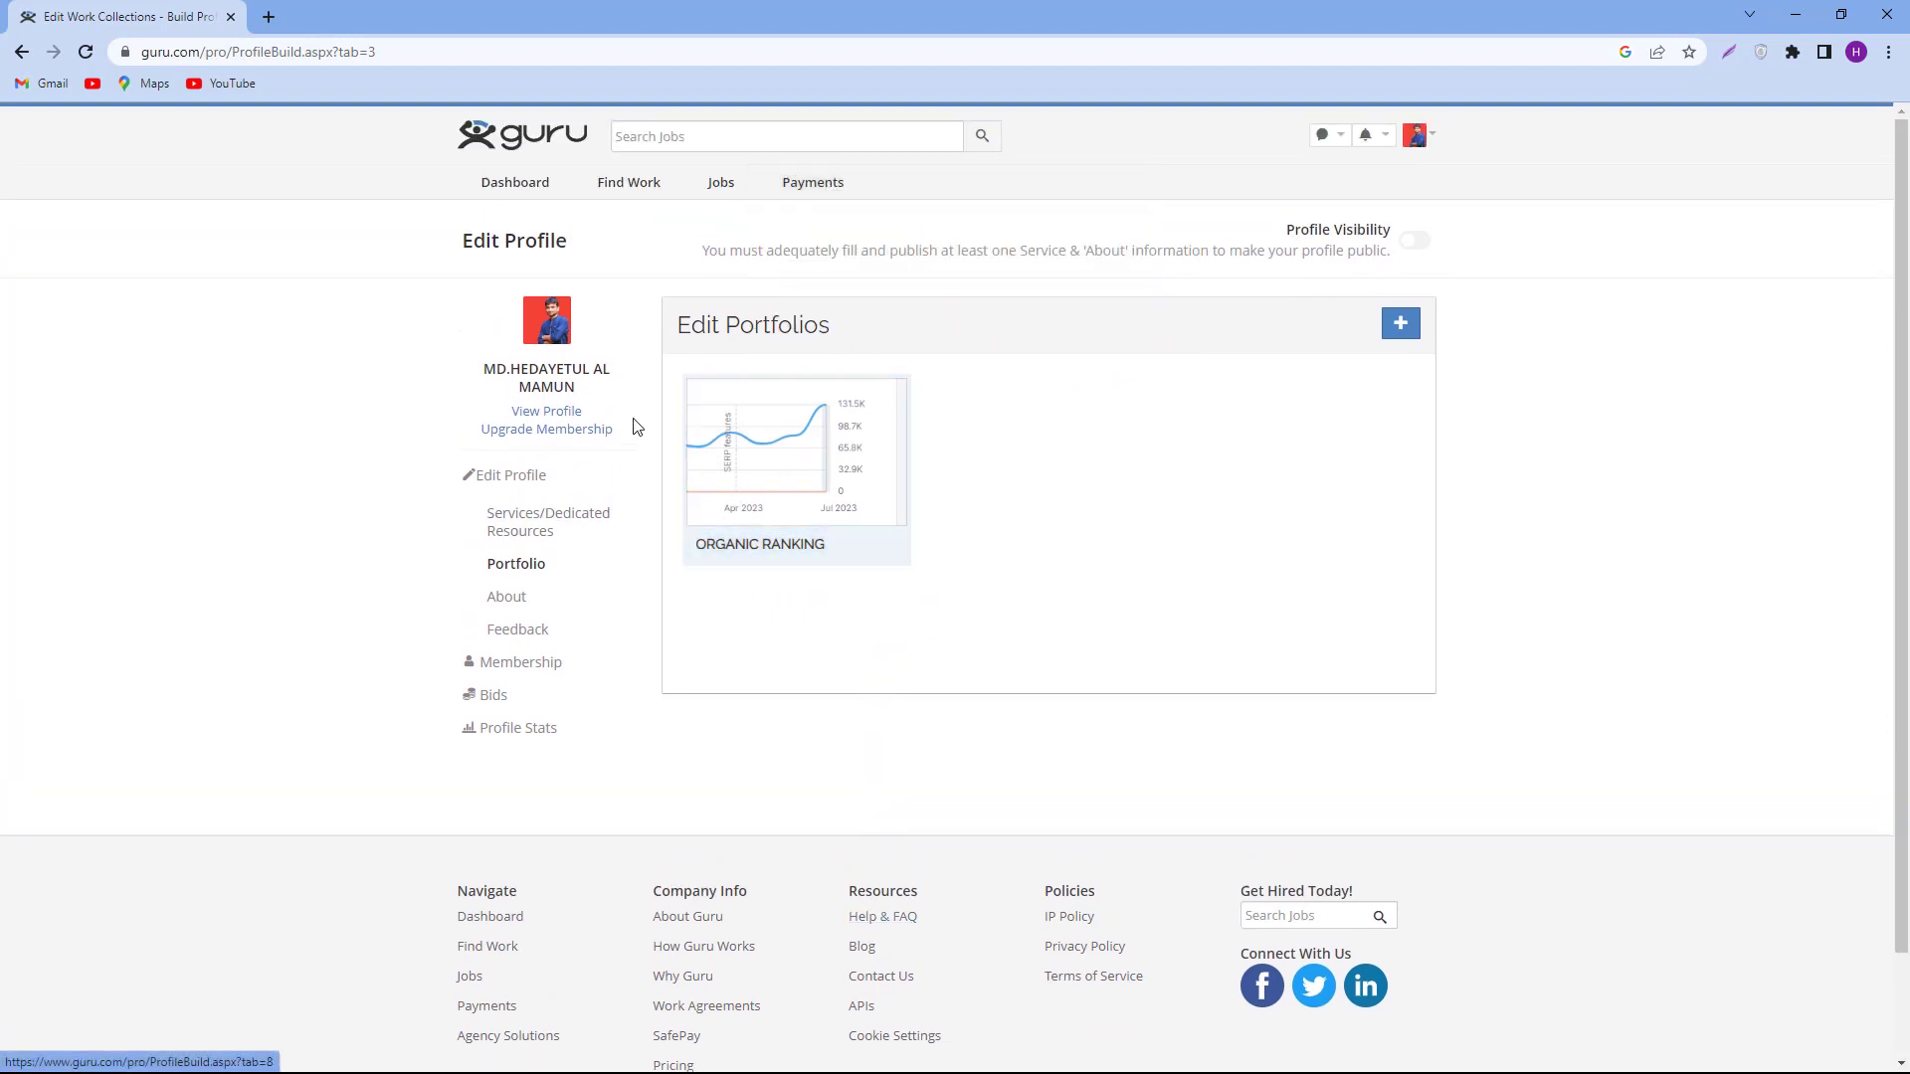
pyautogui.click(785, 468)
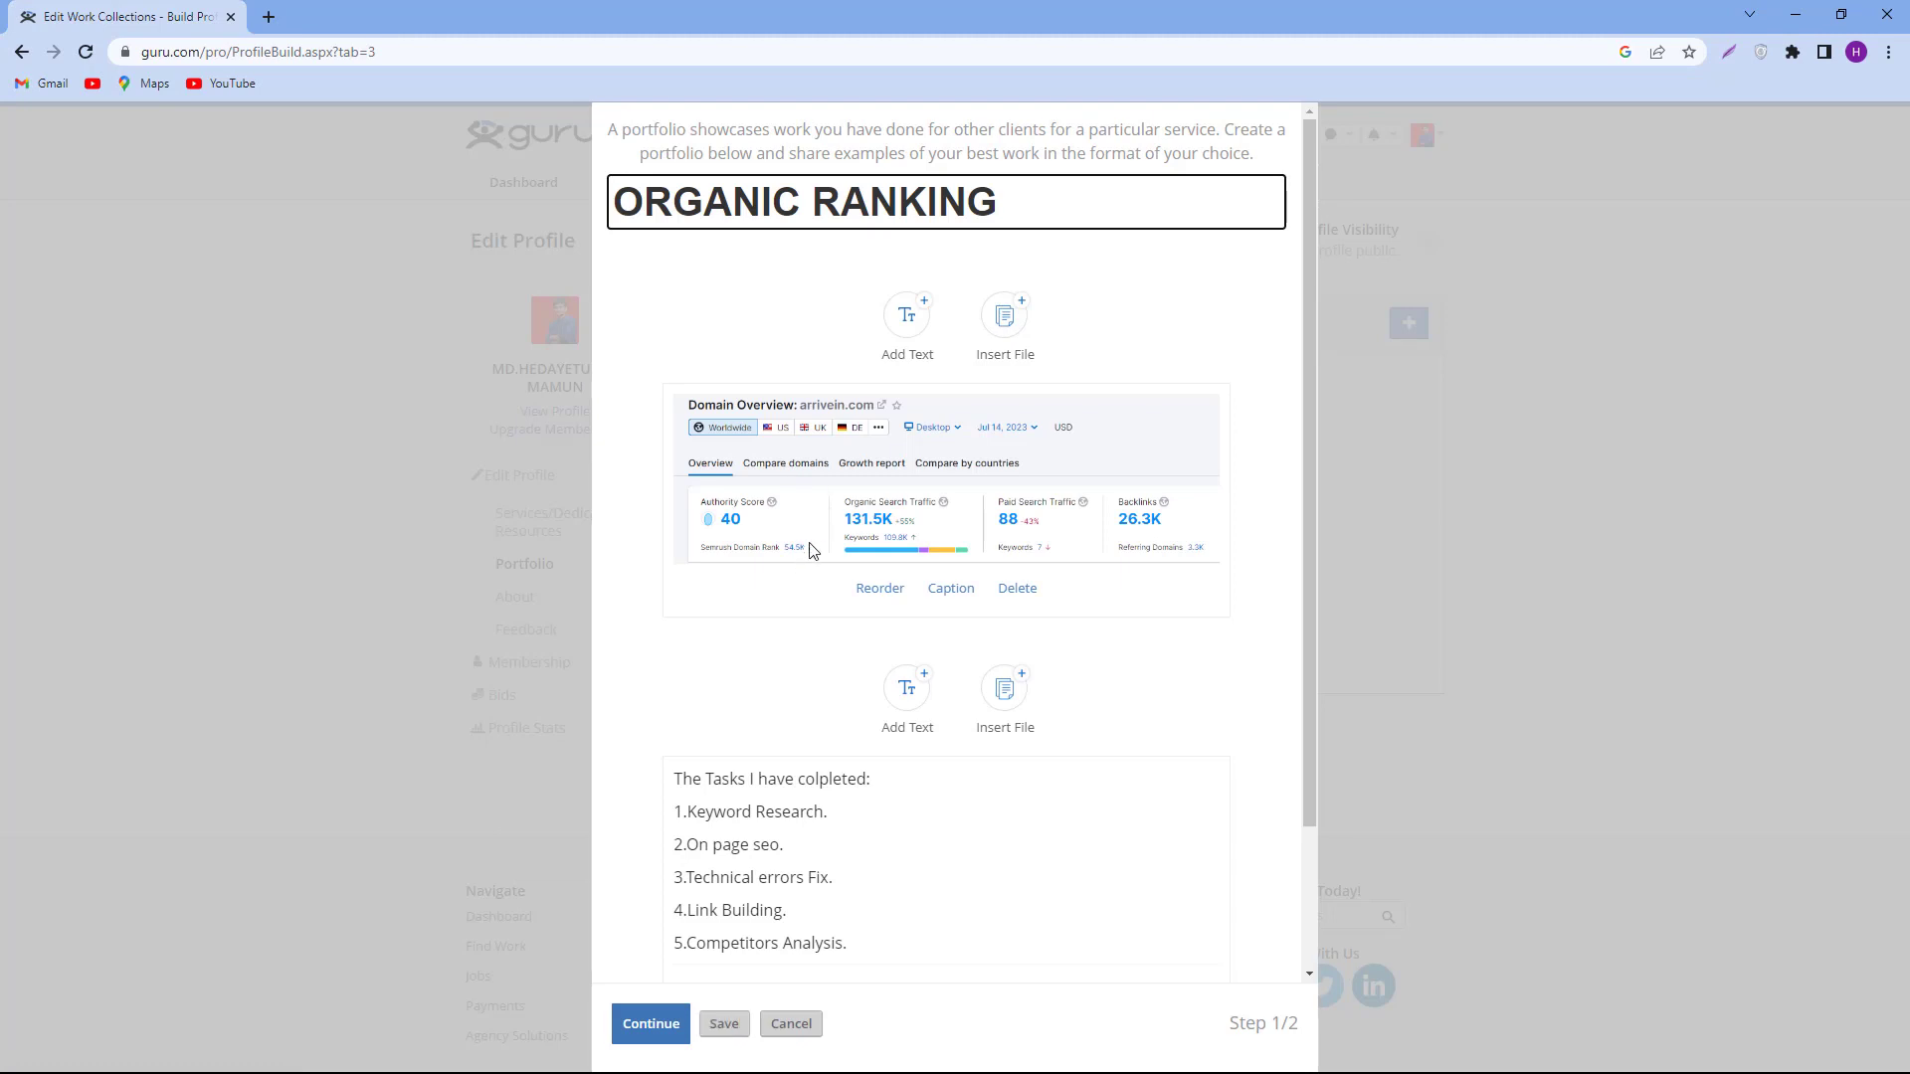
pyautogui.scroll(-2, 855, 496)
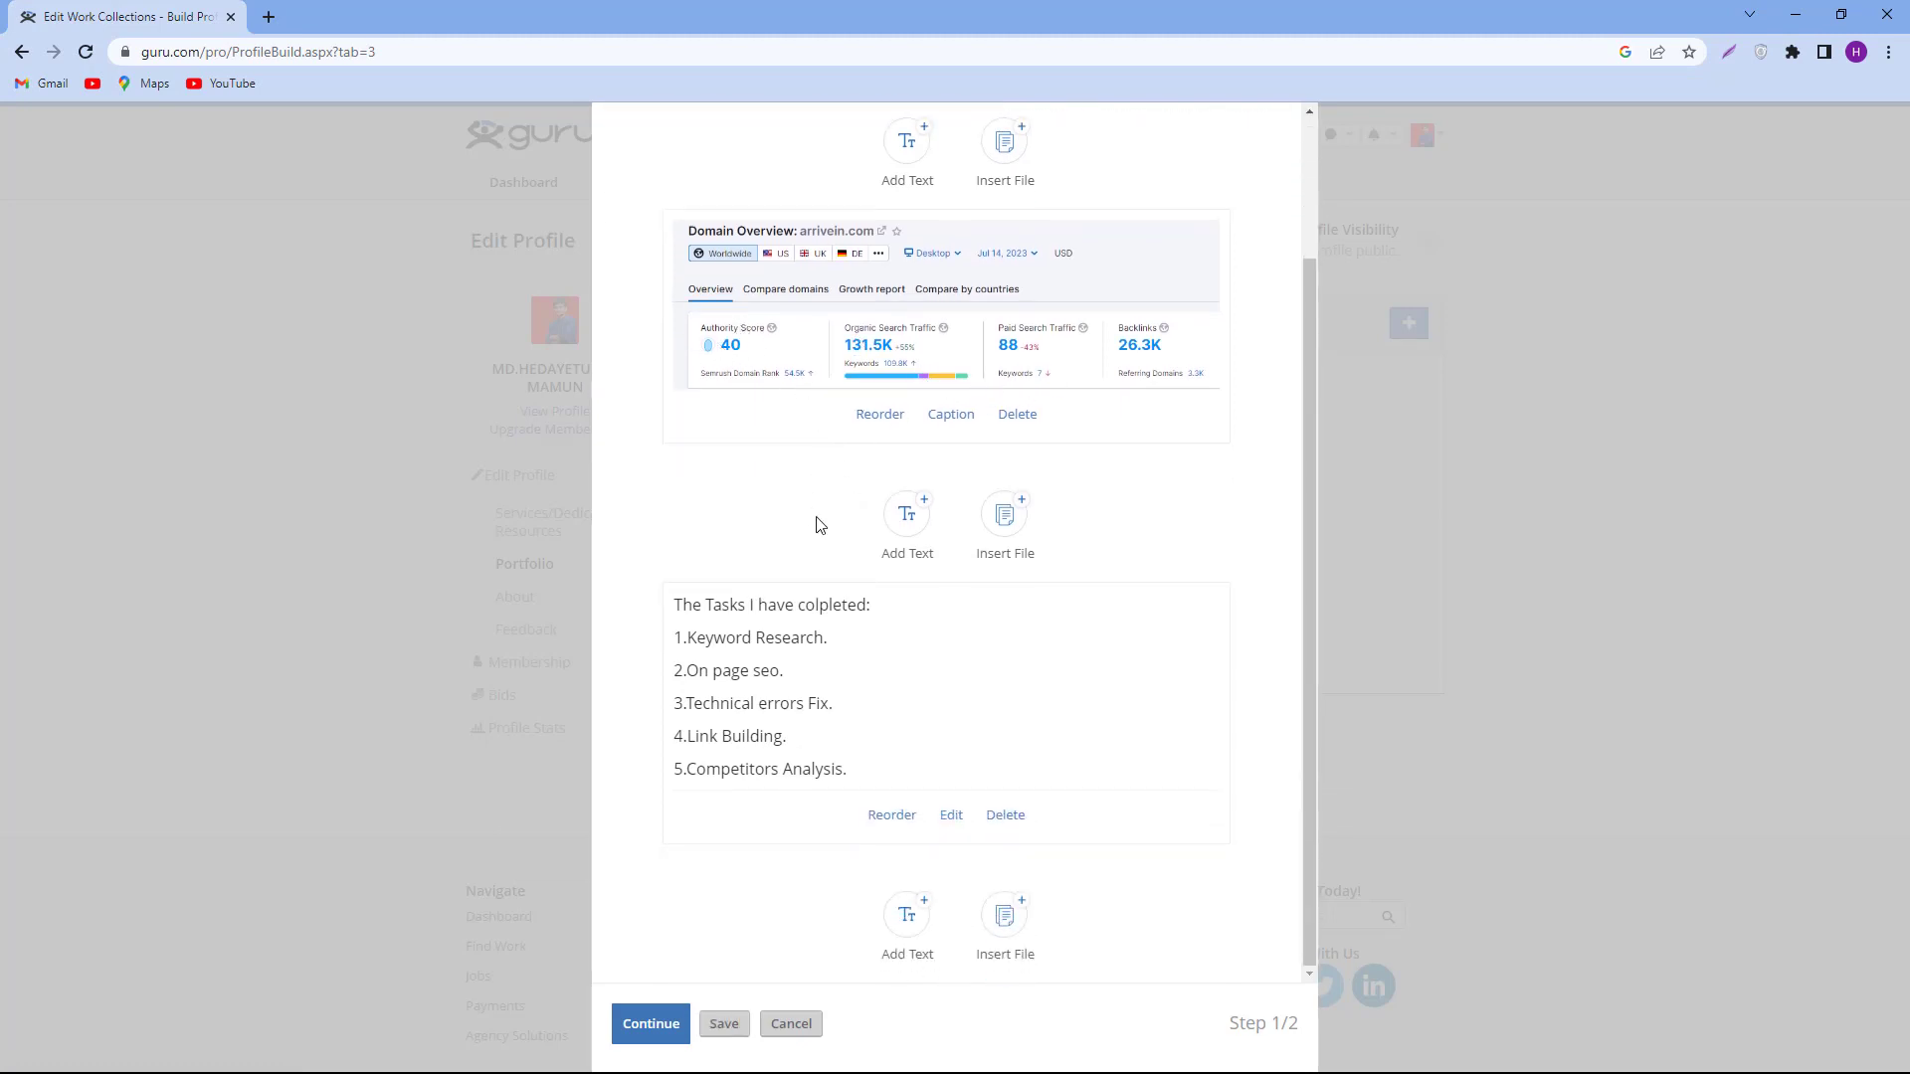
pyautogui.click(808, 1024)
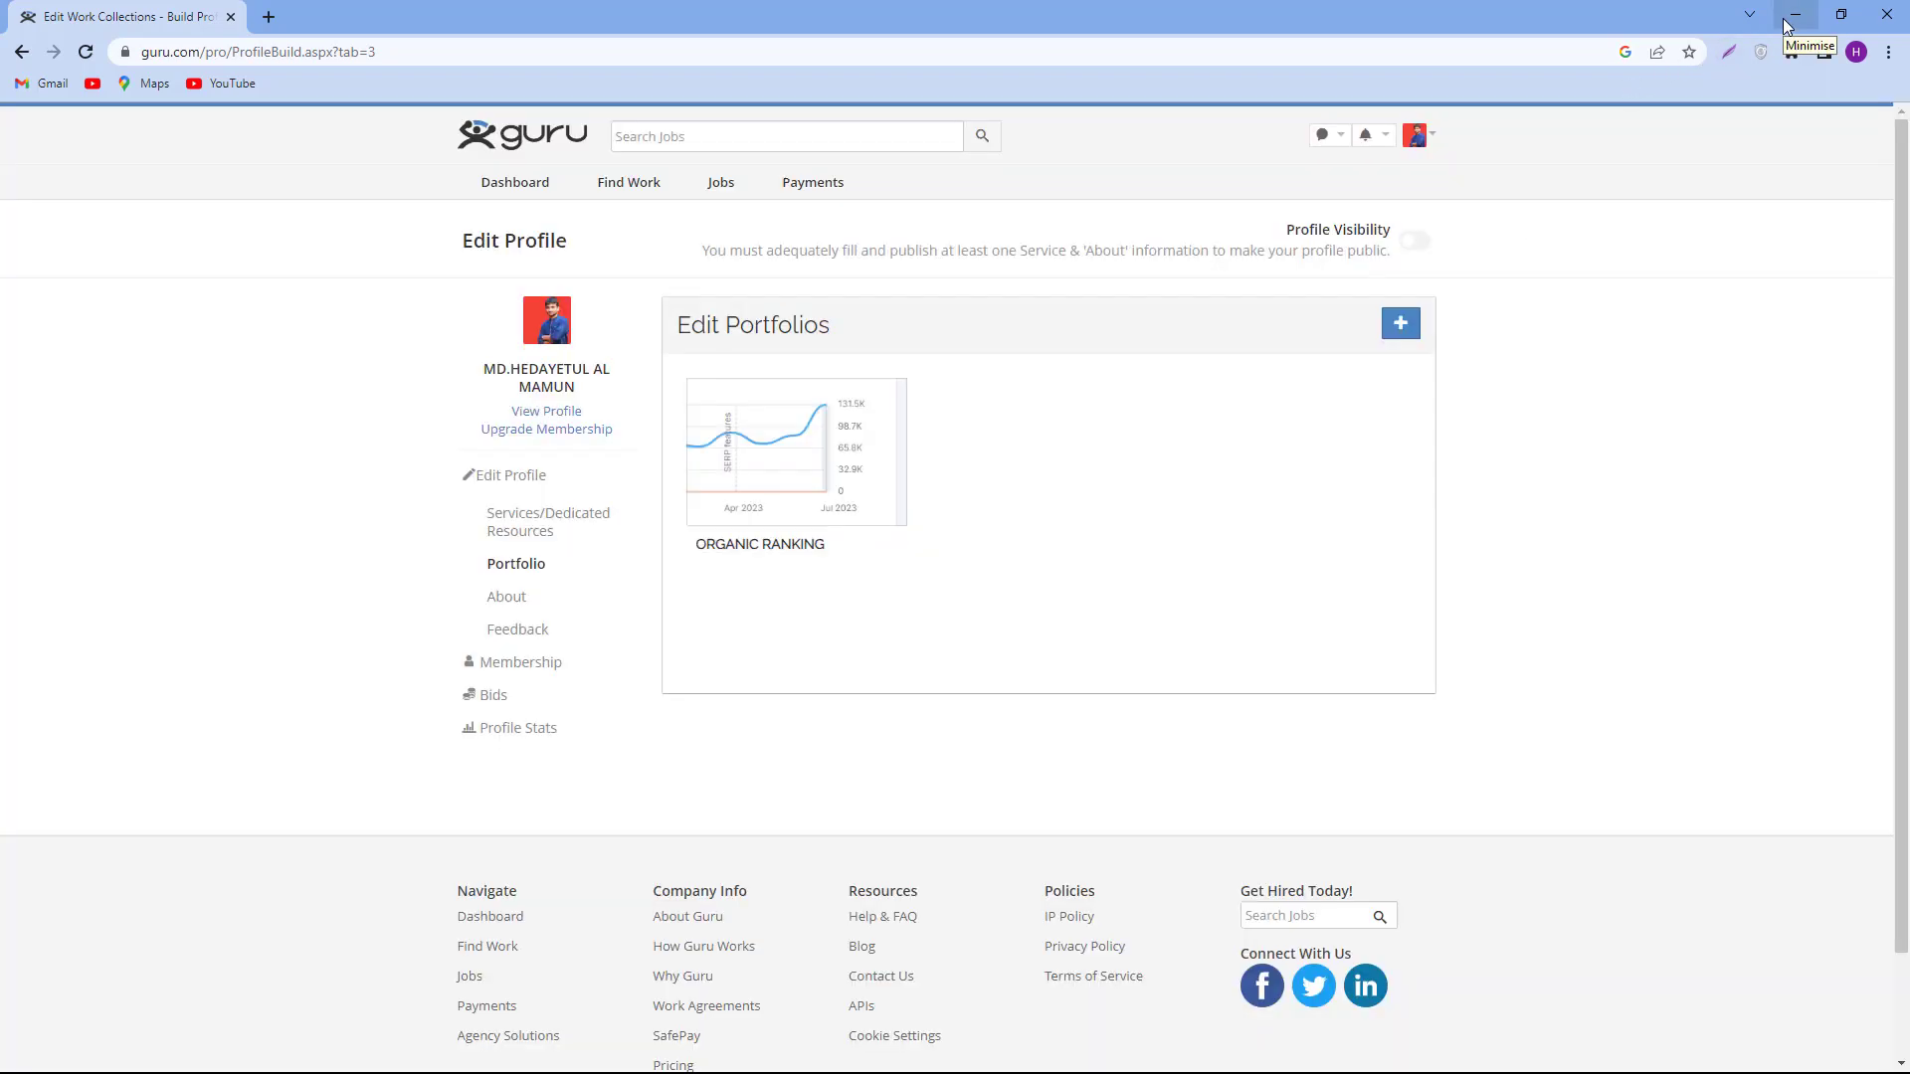
# Open the ELLE Decoration project PDF from the desktop and review its goals, keyword rankings and project steps.
pyautogui.moveTo(1645, 24); pyautogui.dragTo(772, 211)
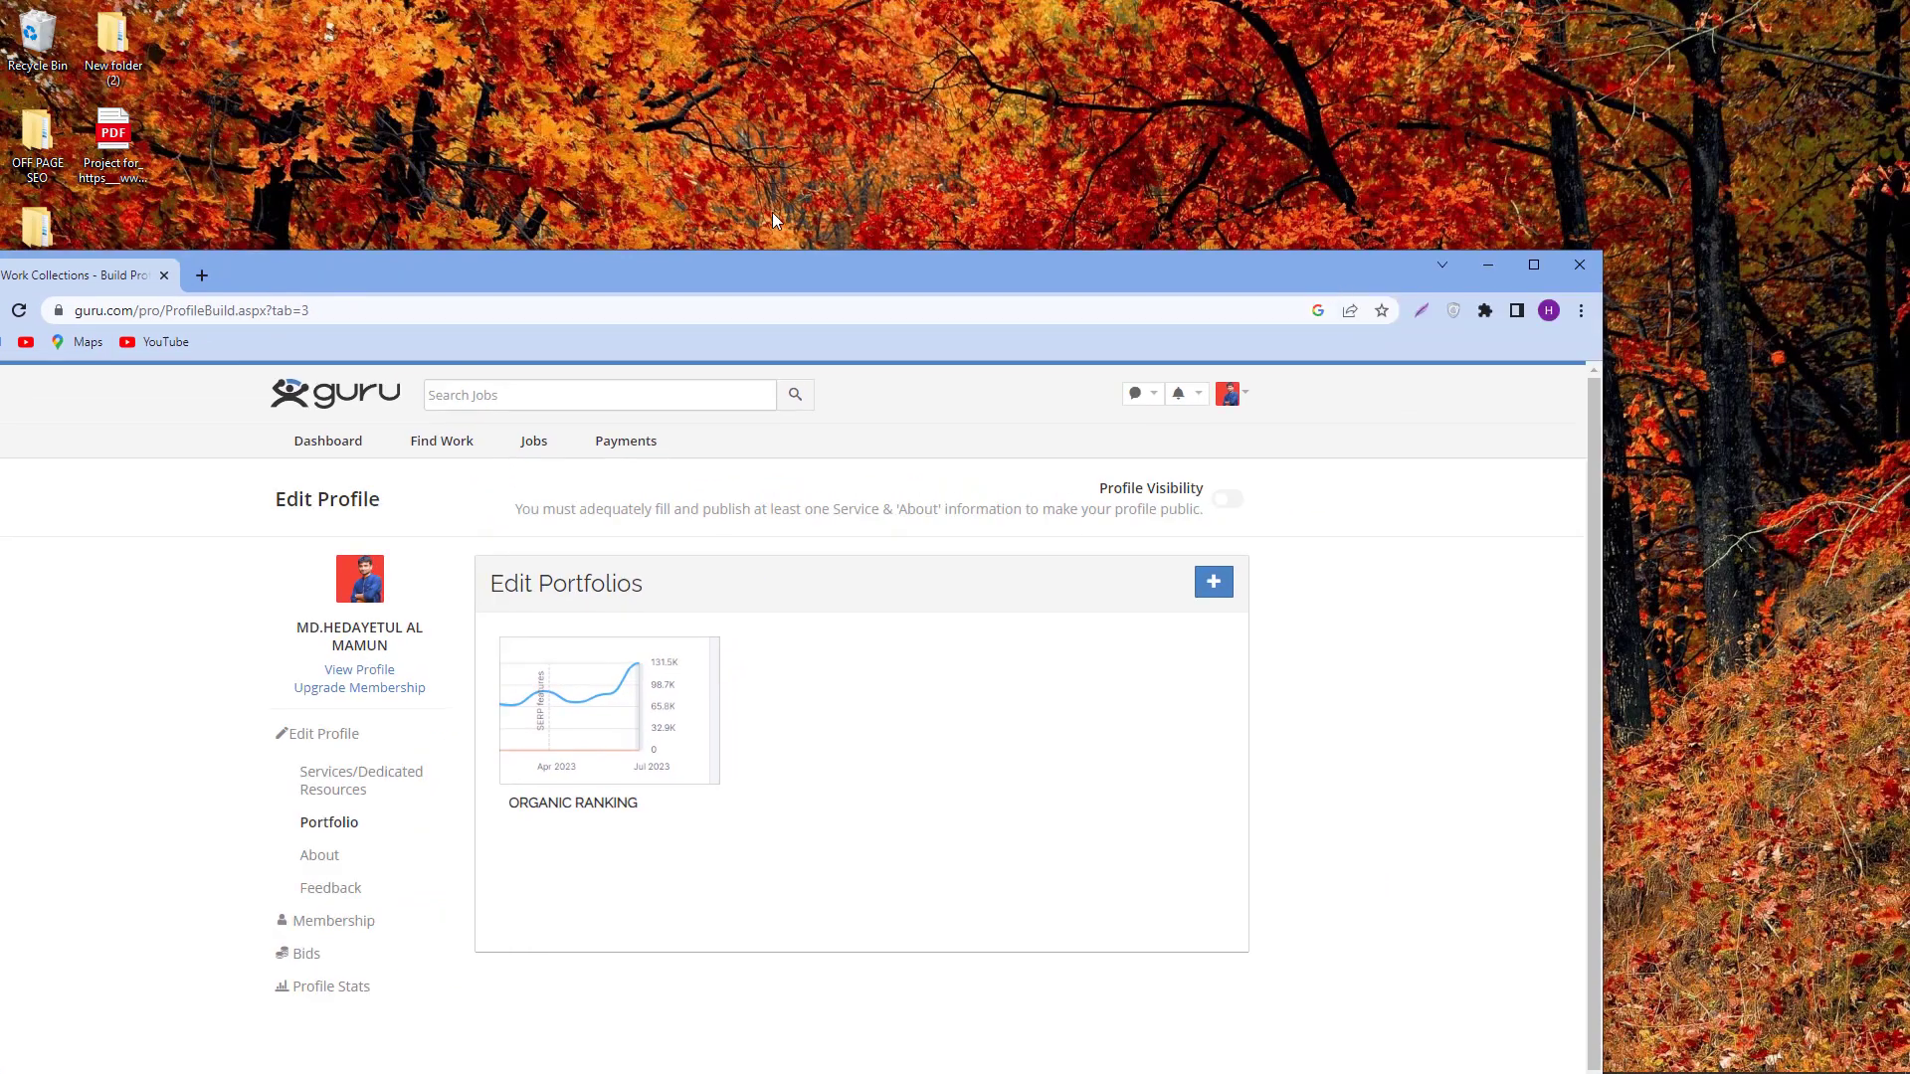
pyautogui.click(128, 143)
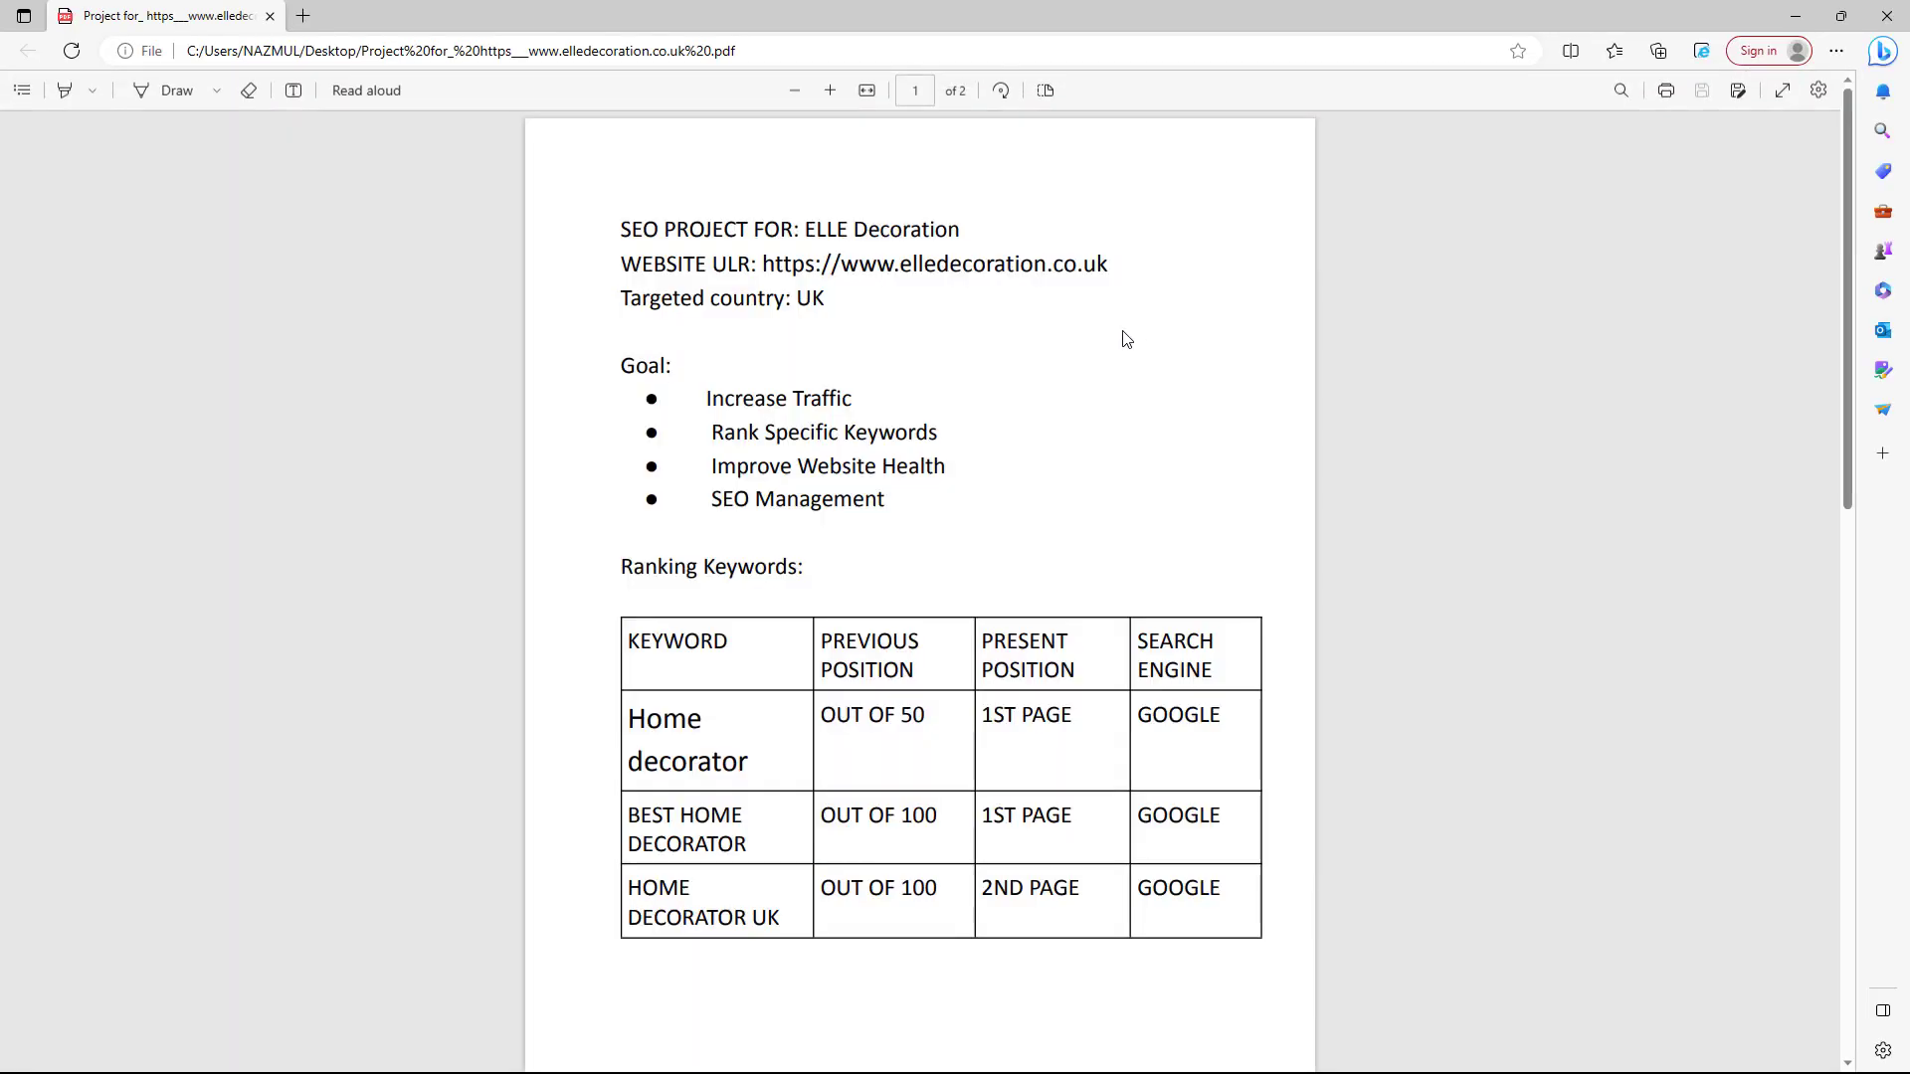
pyautogui.scroll(-8, 874, 461)
pyautogui.scroll(-5, 876, 462)
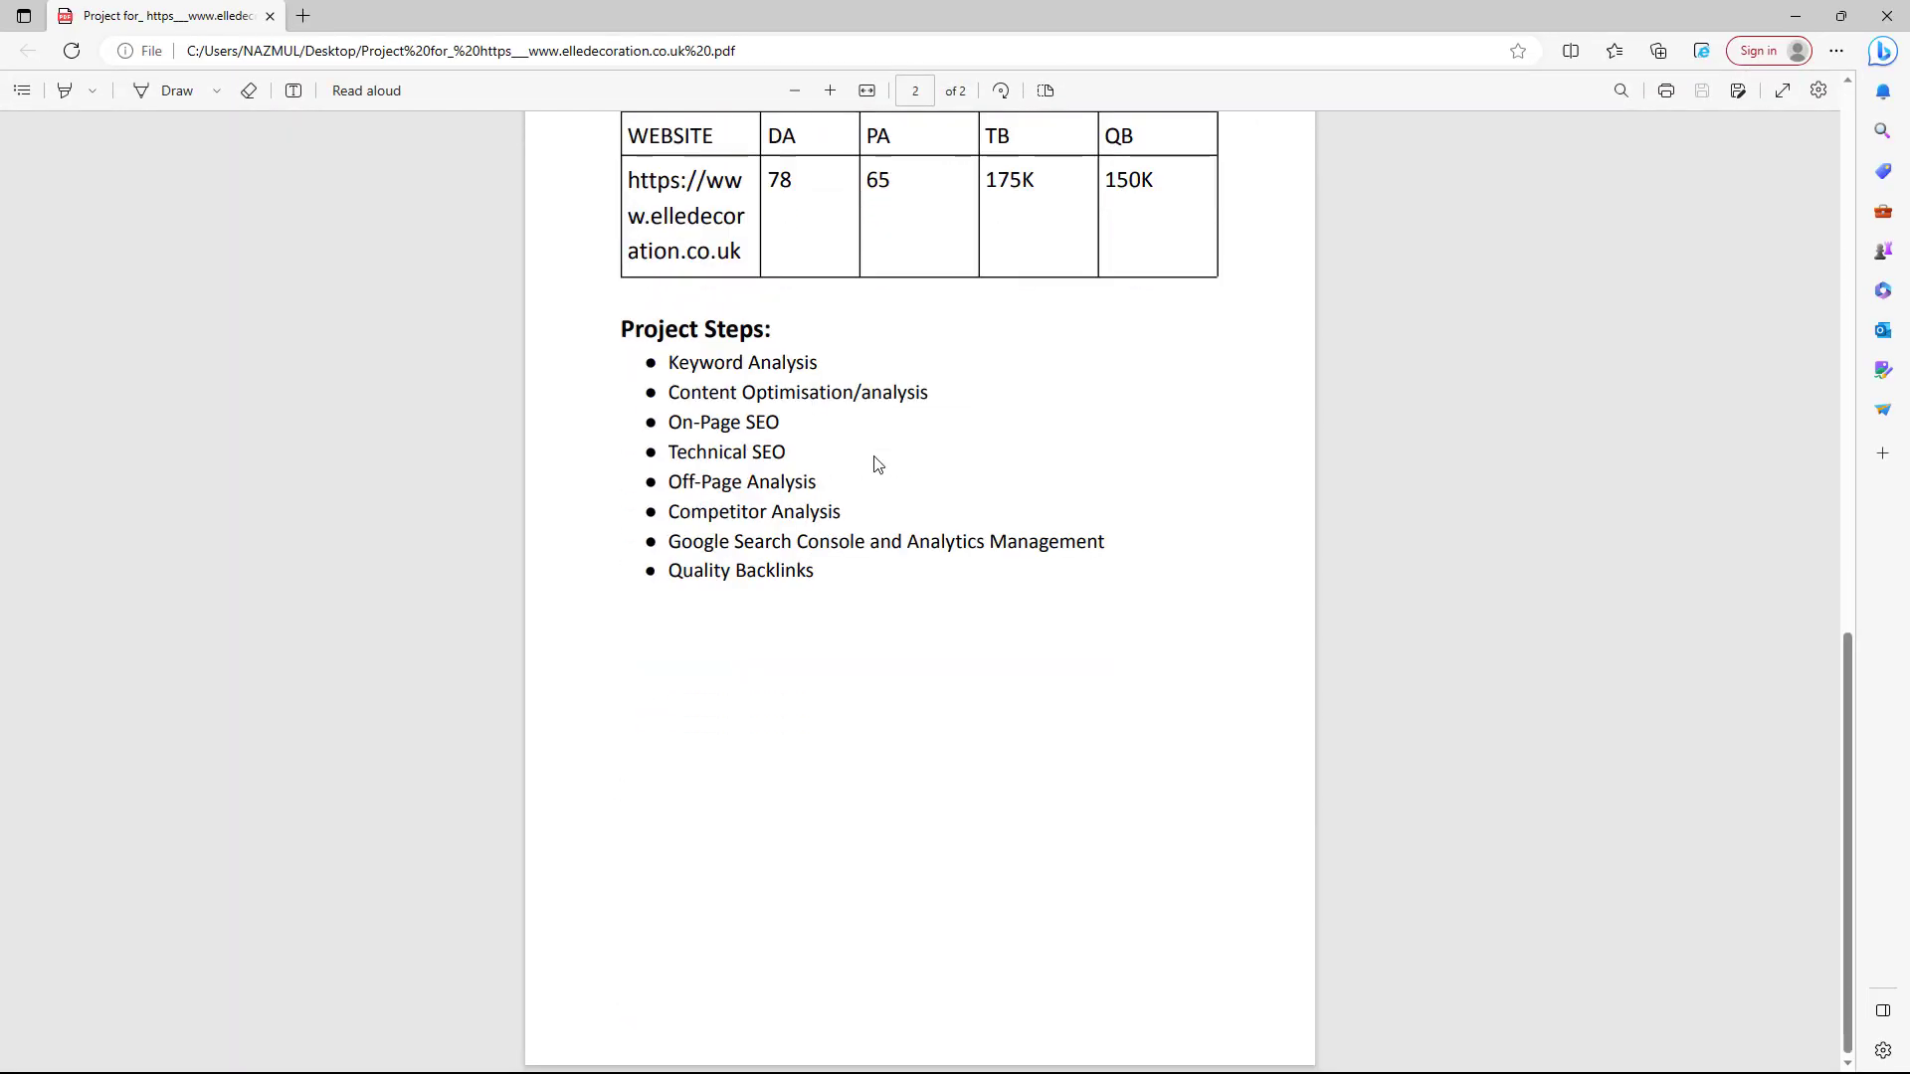
pyautogui.scroll(12, 876, 461)
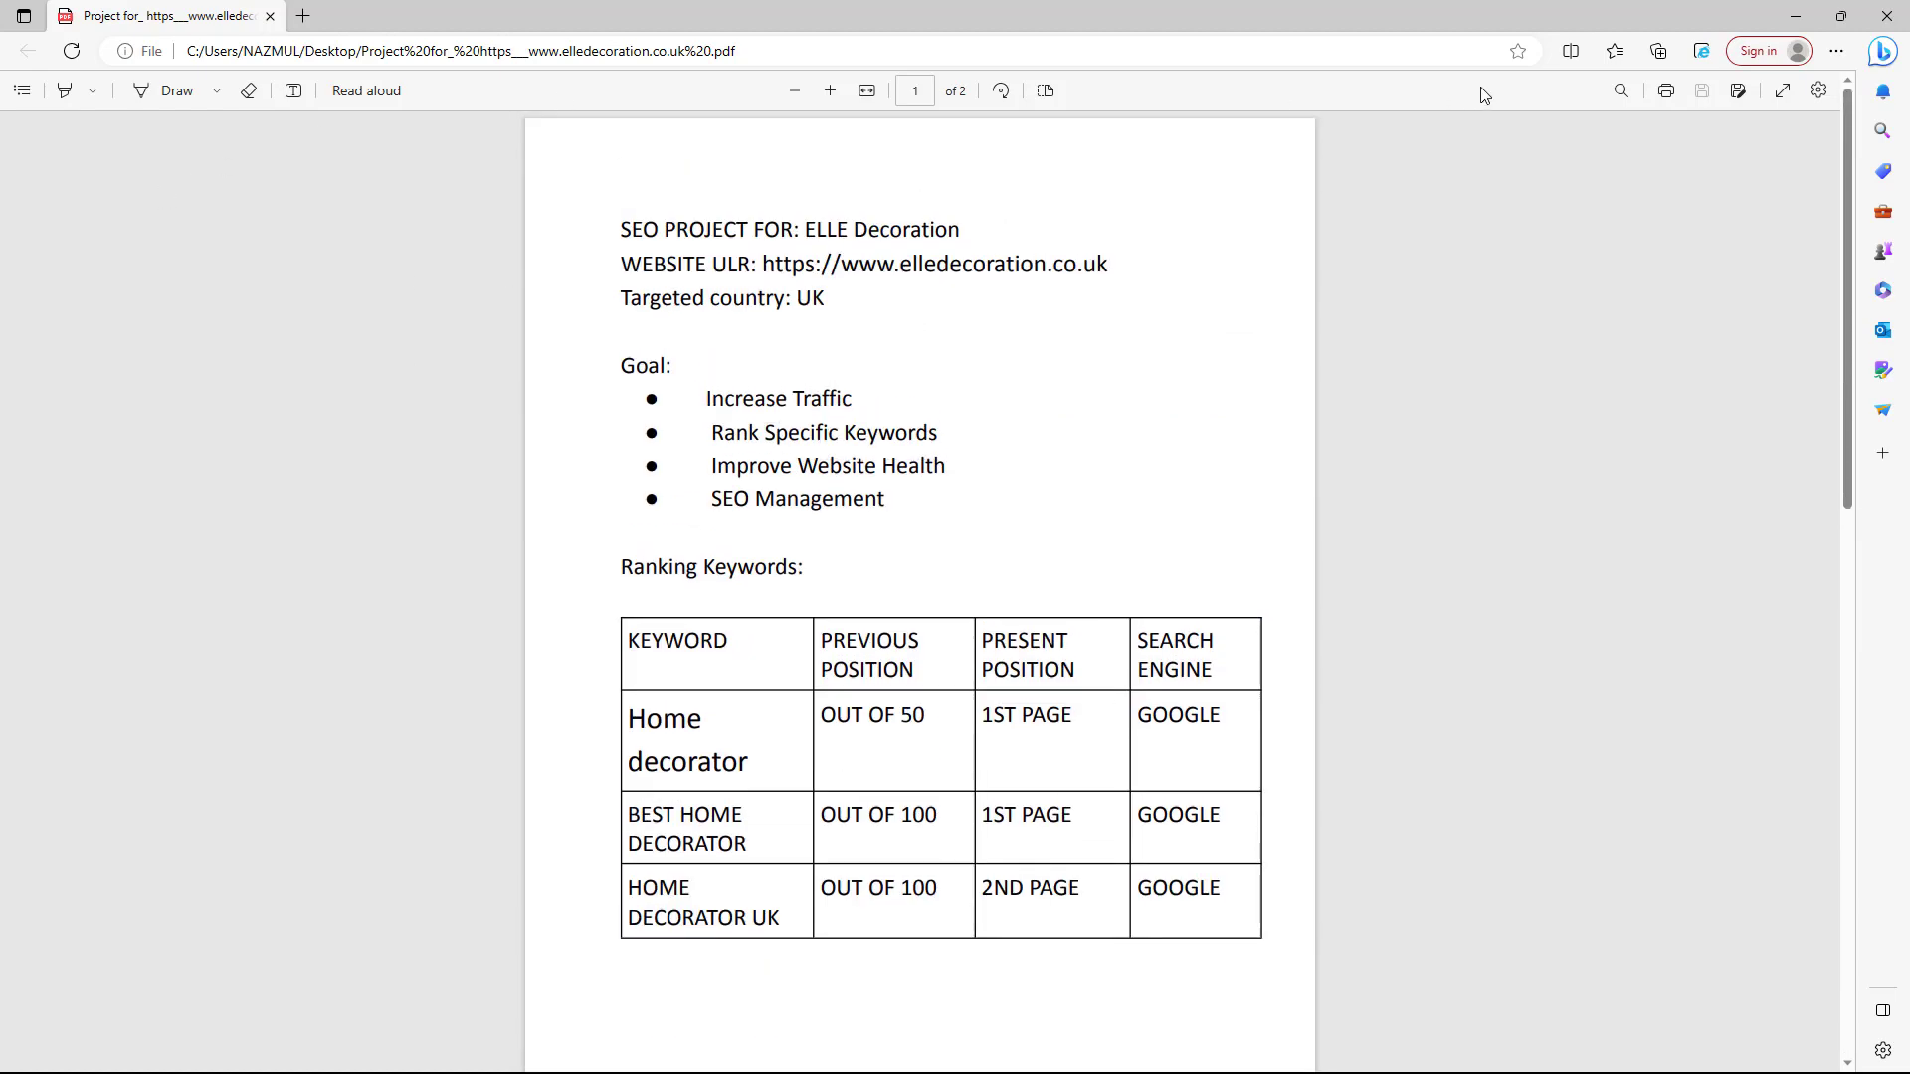
pyautogui.click(1795, 16)
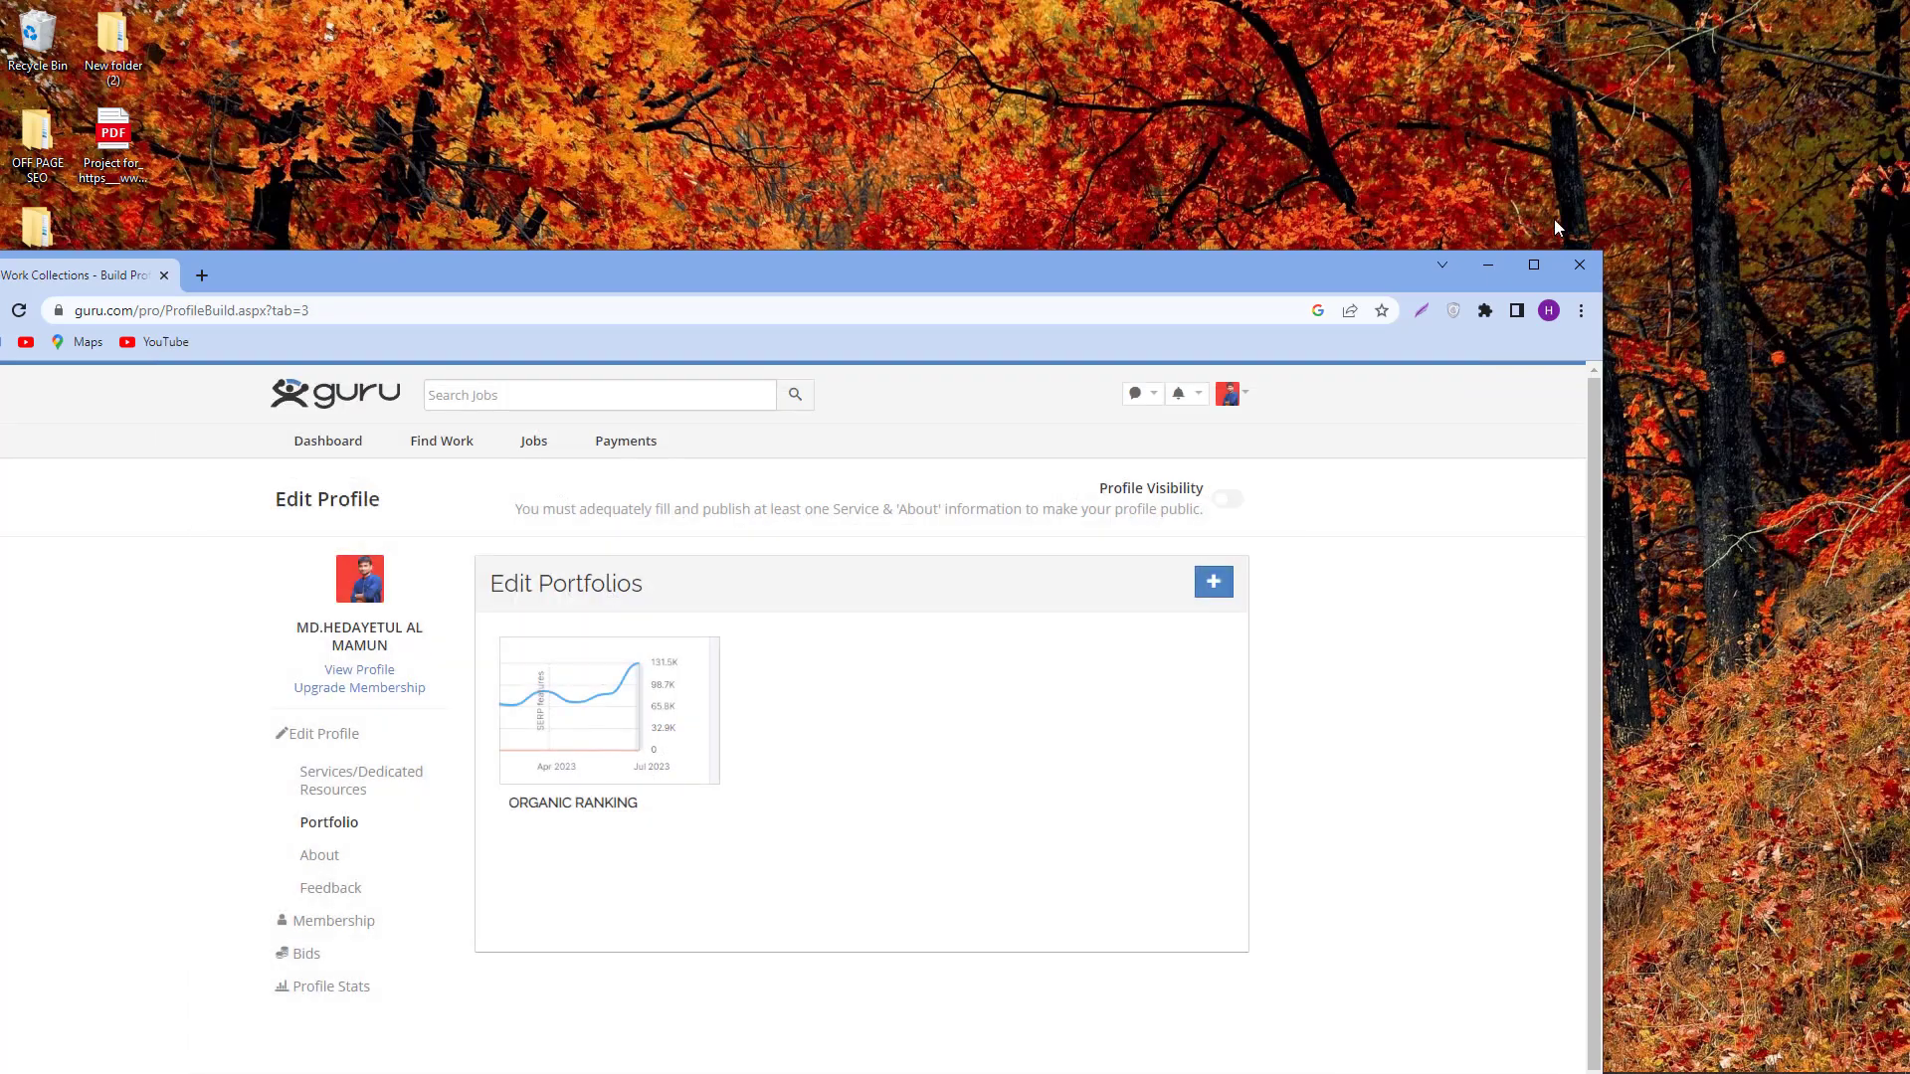
# Start a new portfolio in the Guru browser window and insert the Elle Decoration project PDF from the desktop.
pyautogui.click(1529, 271)
pyautogui.click(1407, 326)
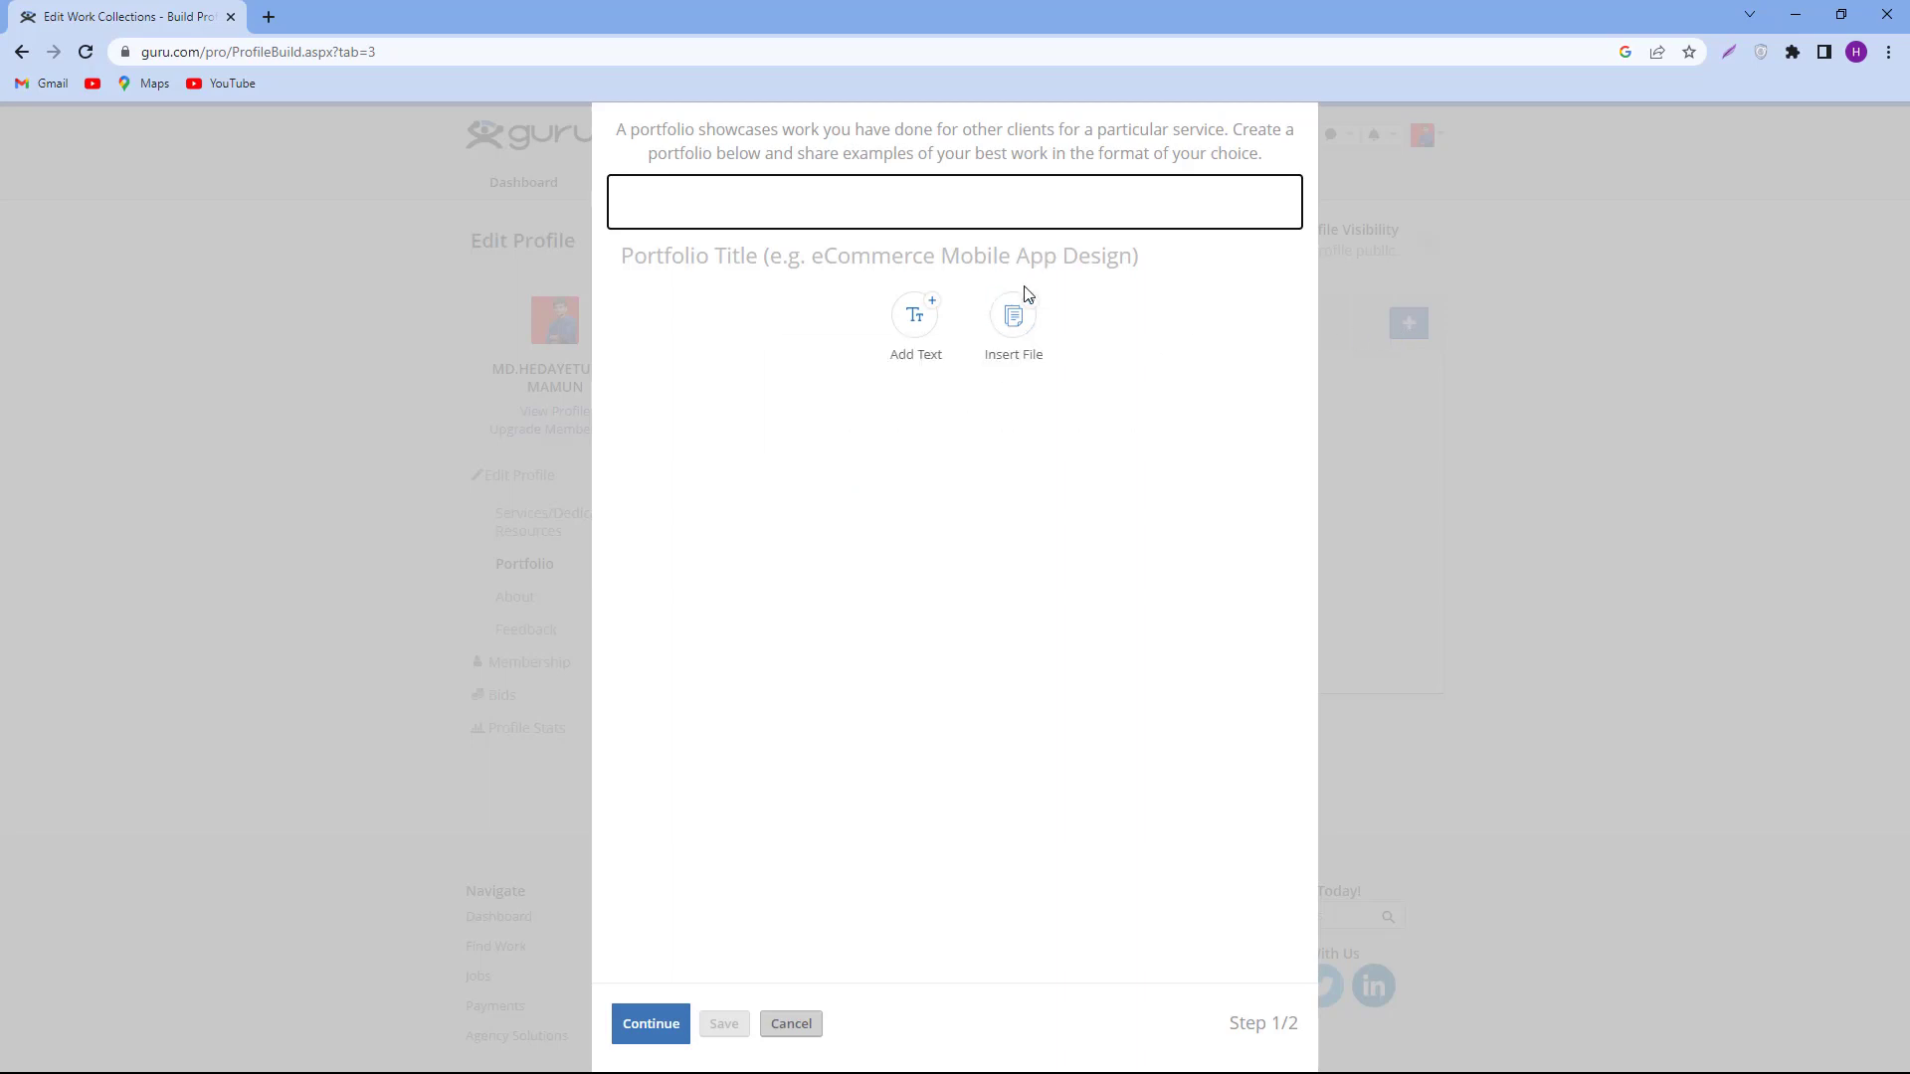
pyautogui.moveTo(1024, 304)
pyautogui.click(1112, 418)
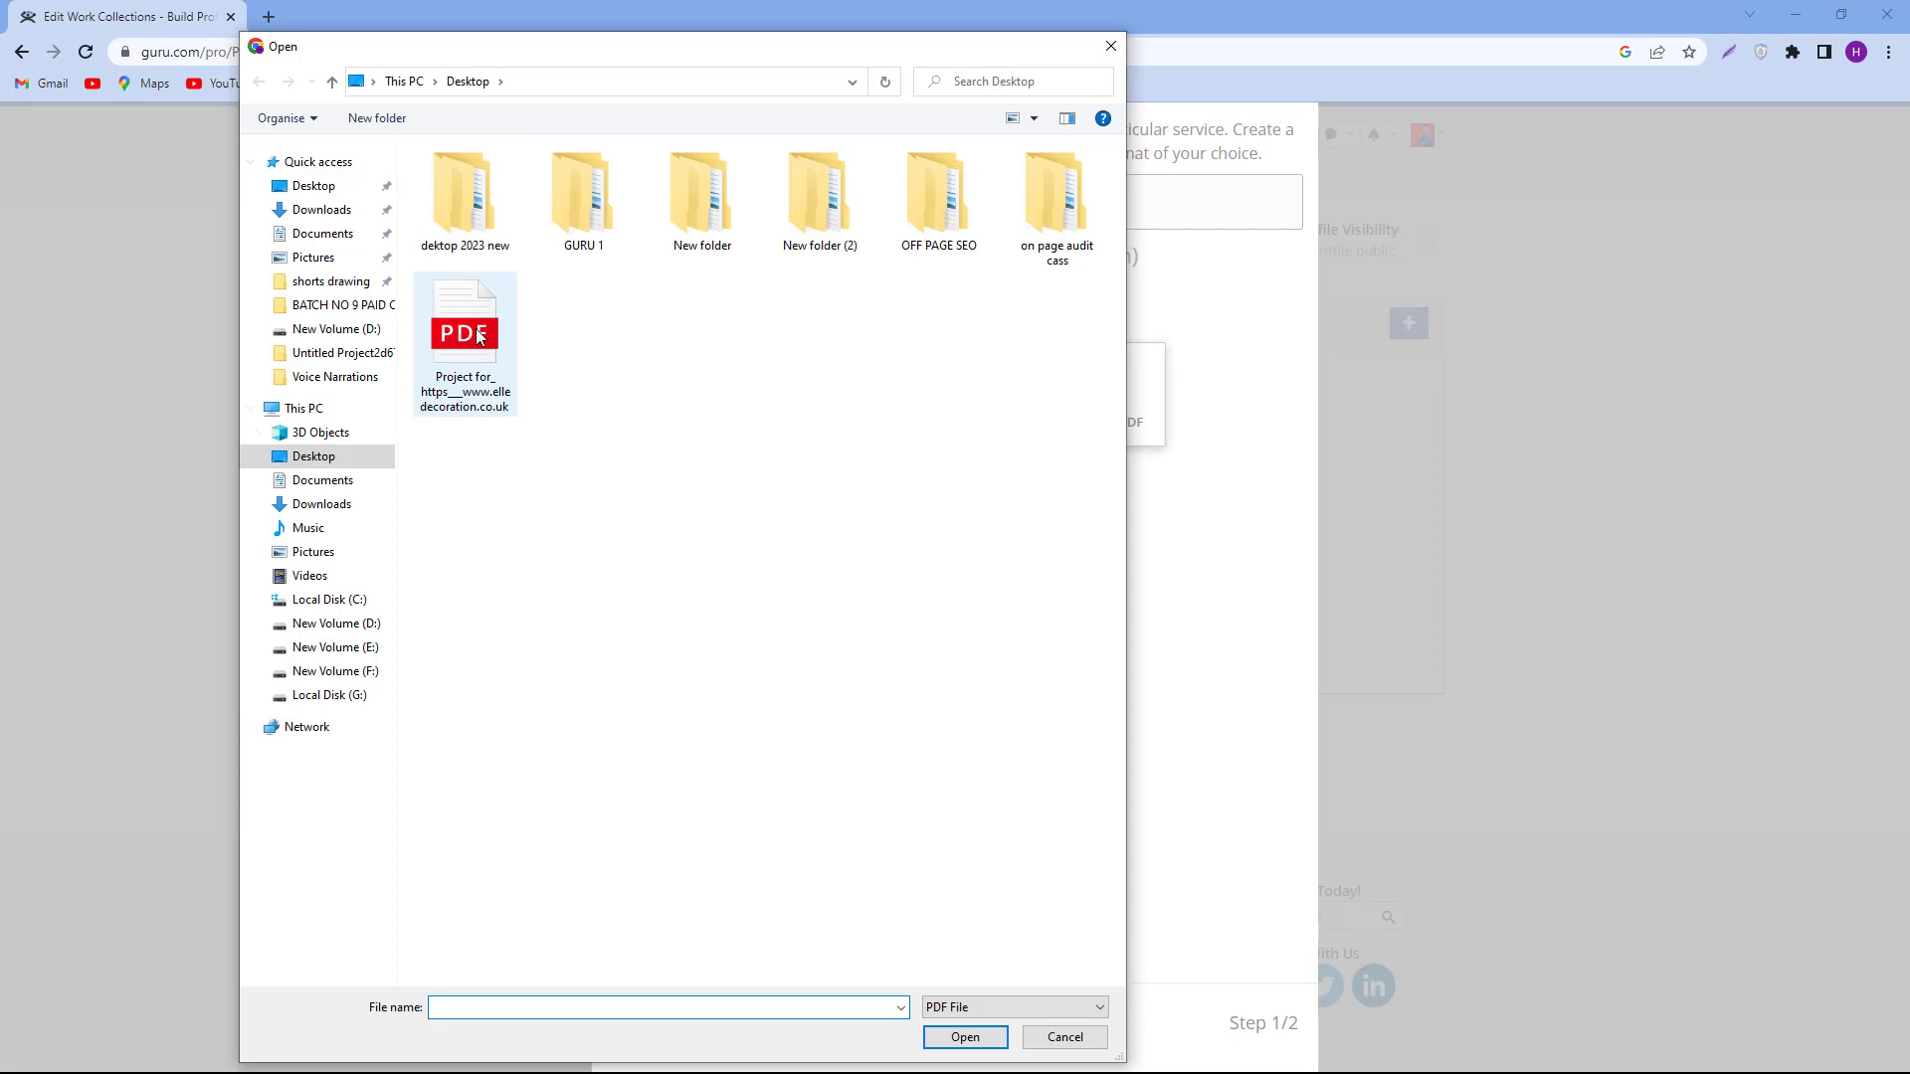
pyautogui.doubleClick(478, 348)
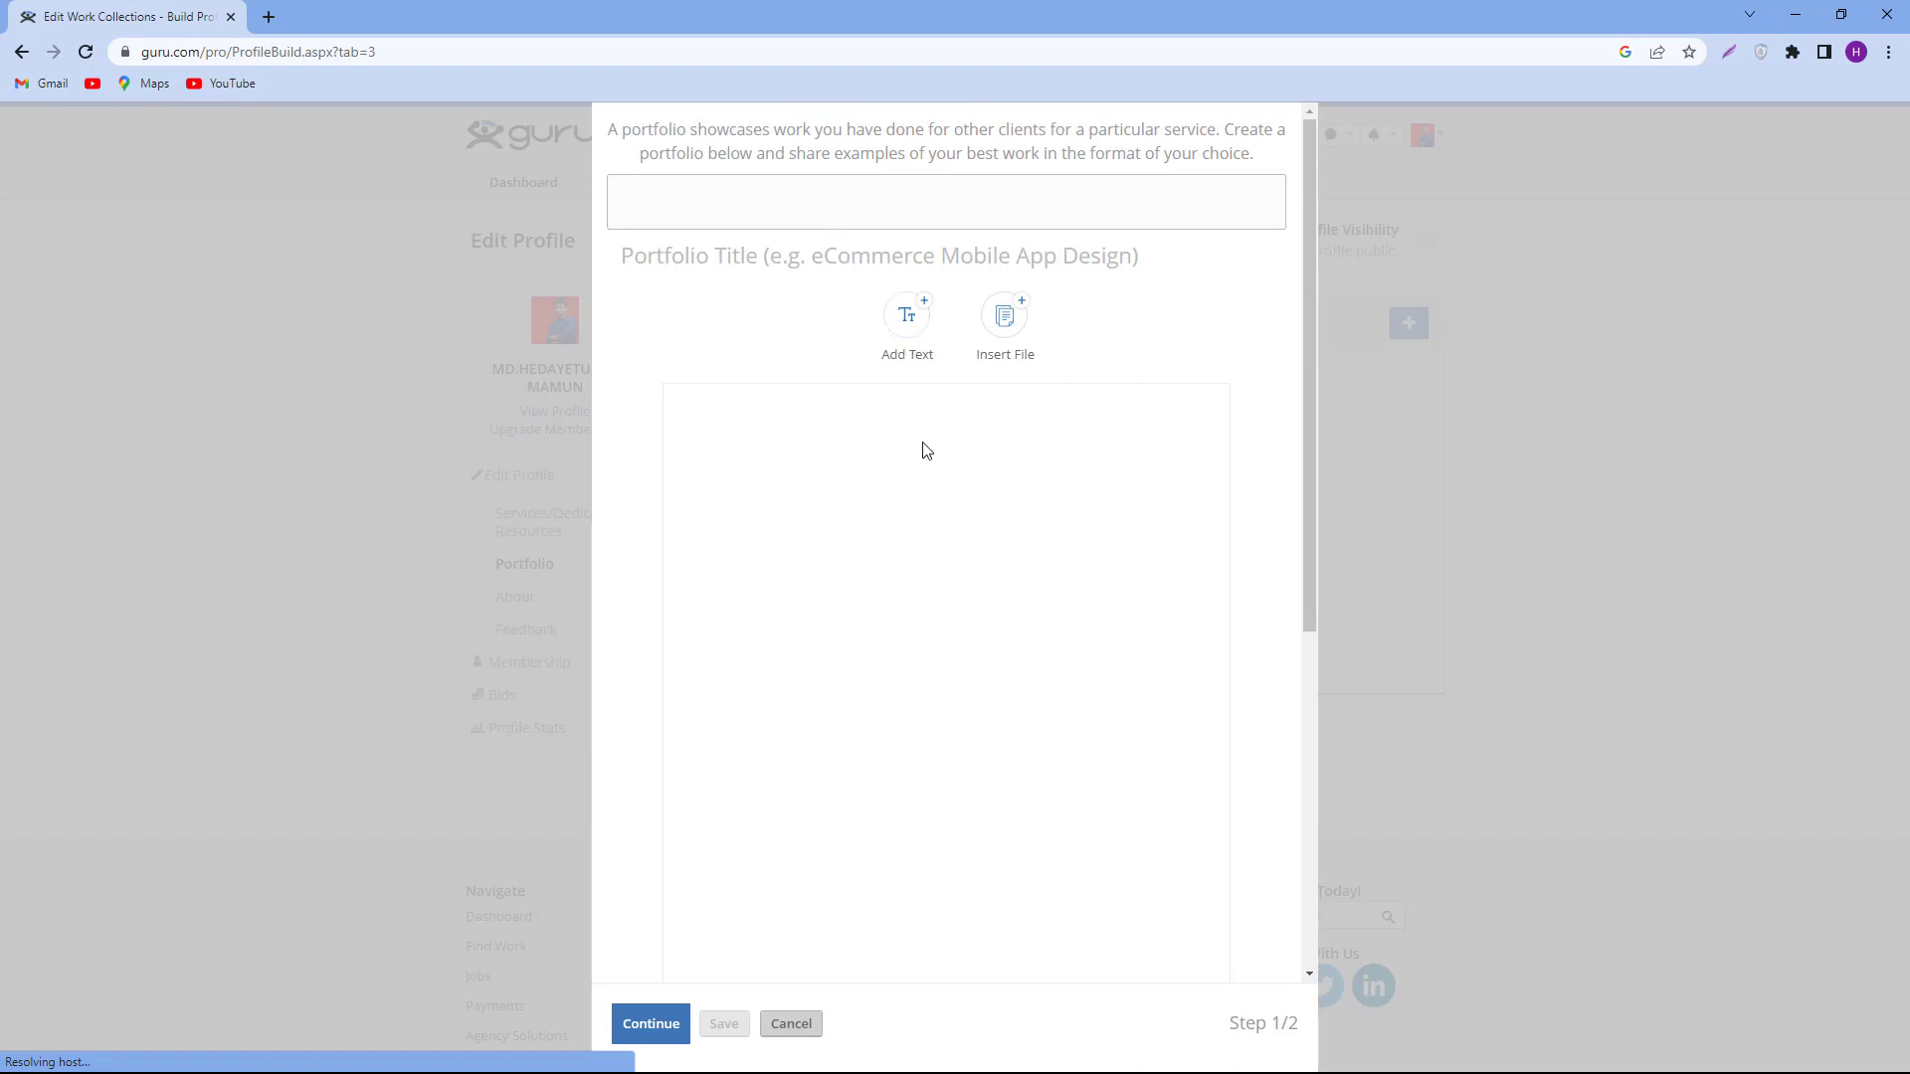
pyautogui.click(1005, 320)
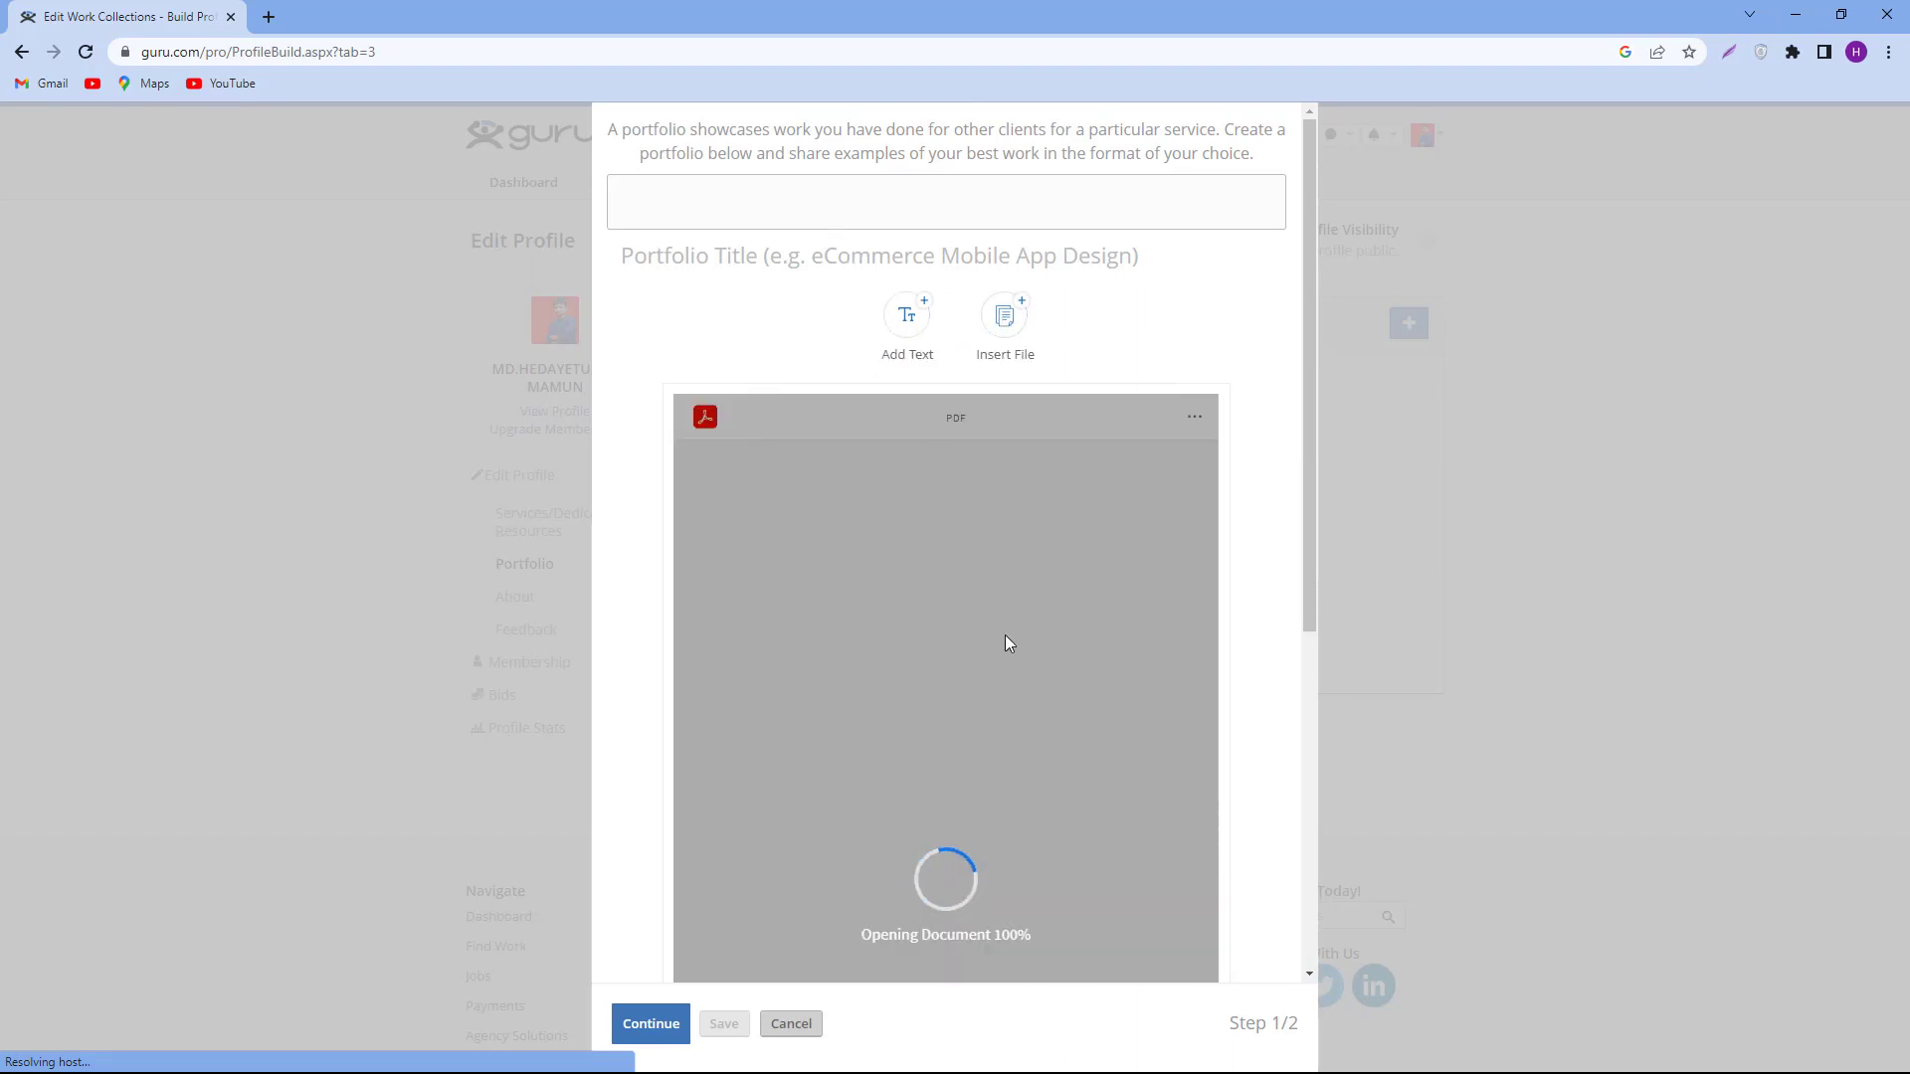
pyautogui.scroll(-2, 999, 773)
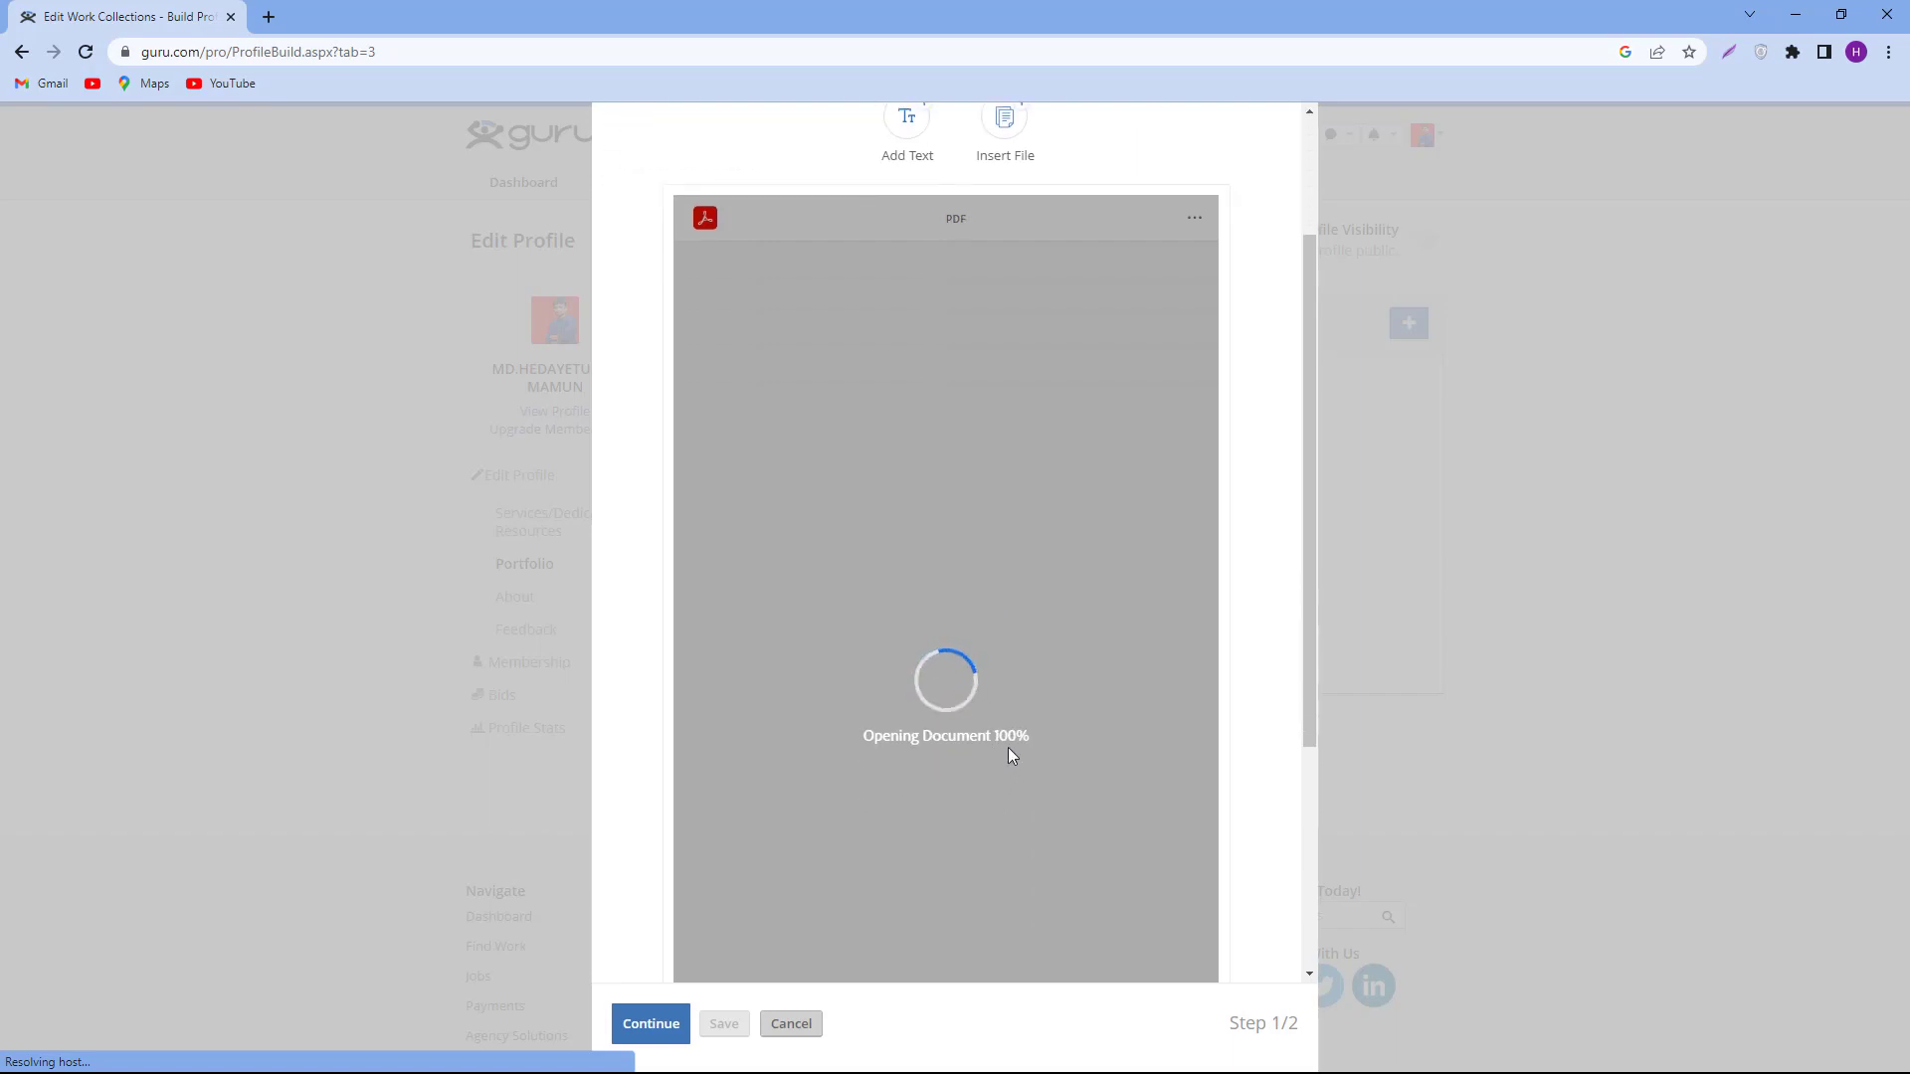
pyautogui.scroll(1, 995, 716)
pyautogui.scroll(1, 982, 679)
# Title the new portfolio "Complete seo project For Elle Decoration".
pyautogui.click(678, 211)
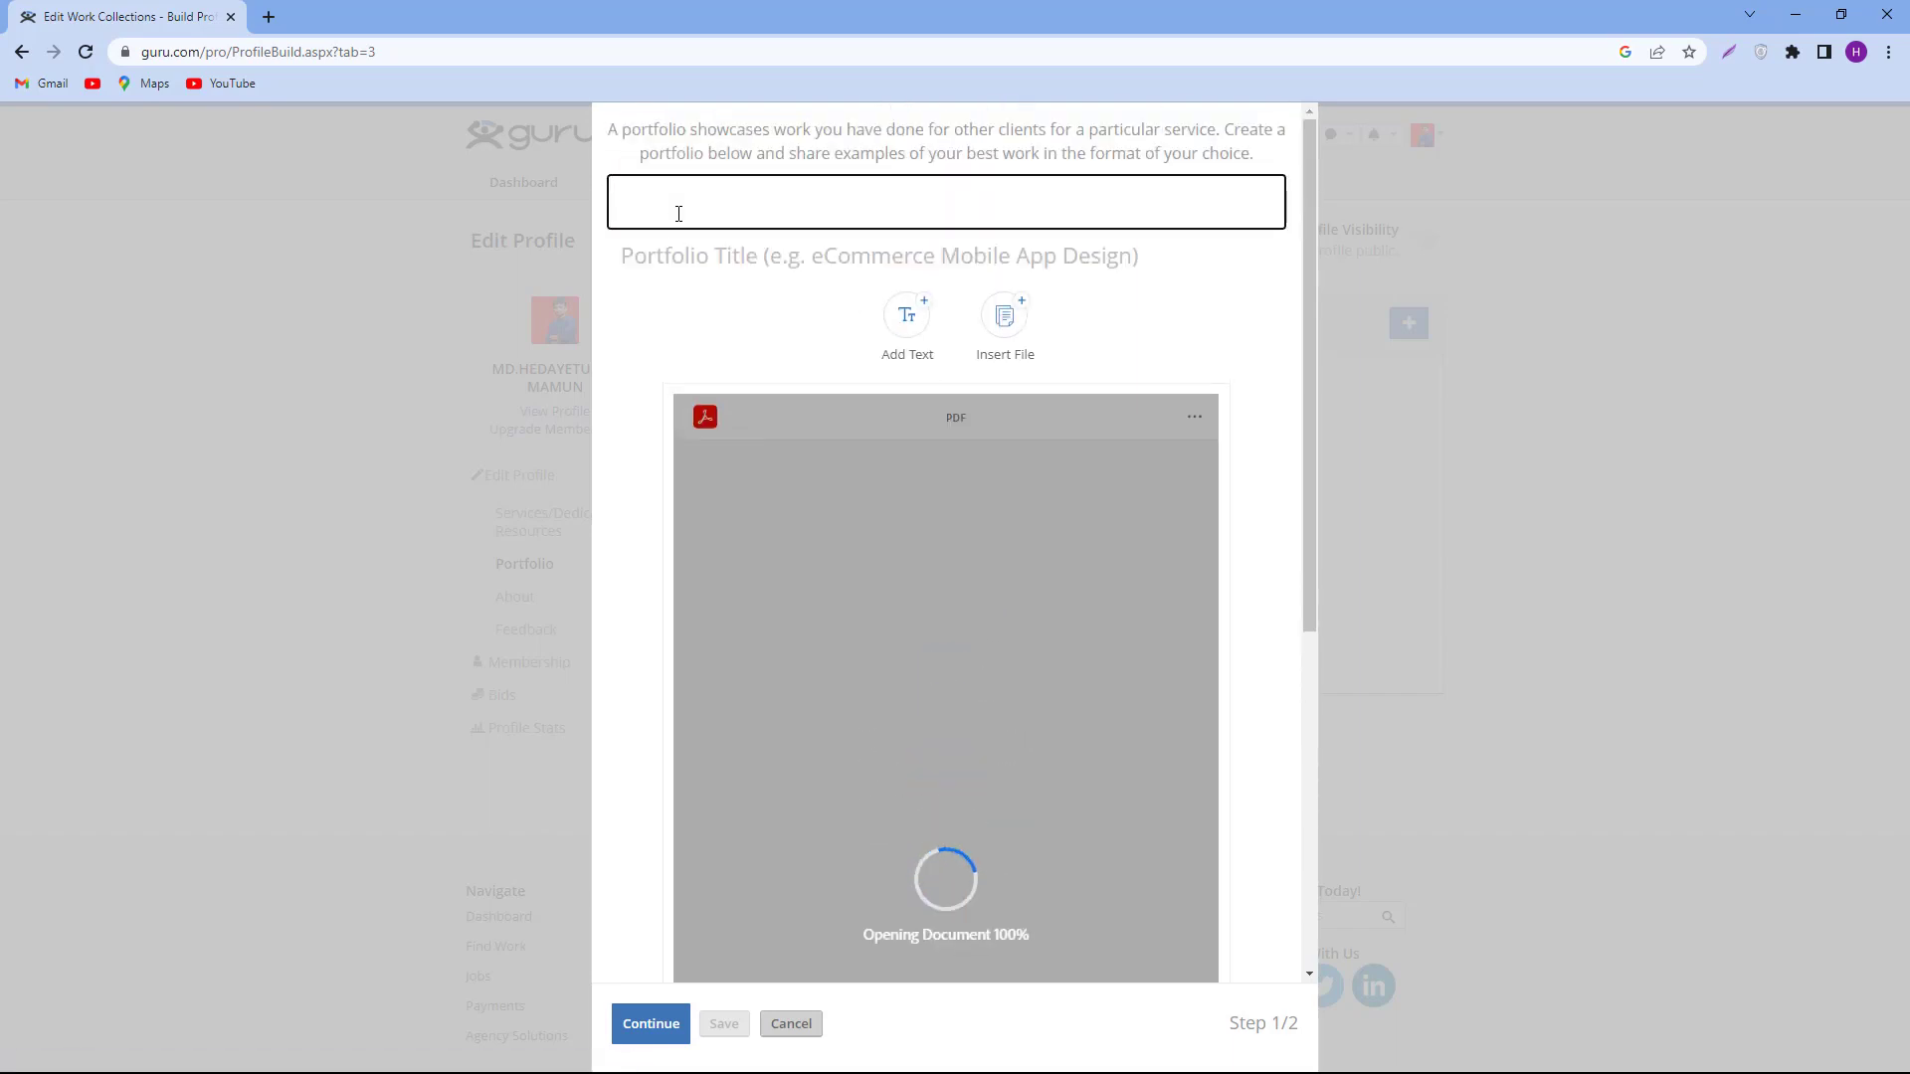
pyautogui.click(779, 207)
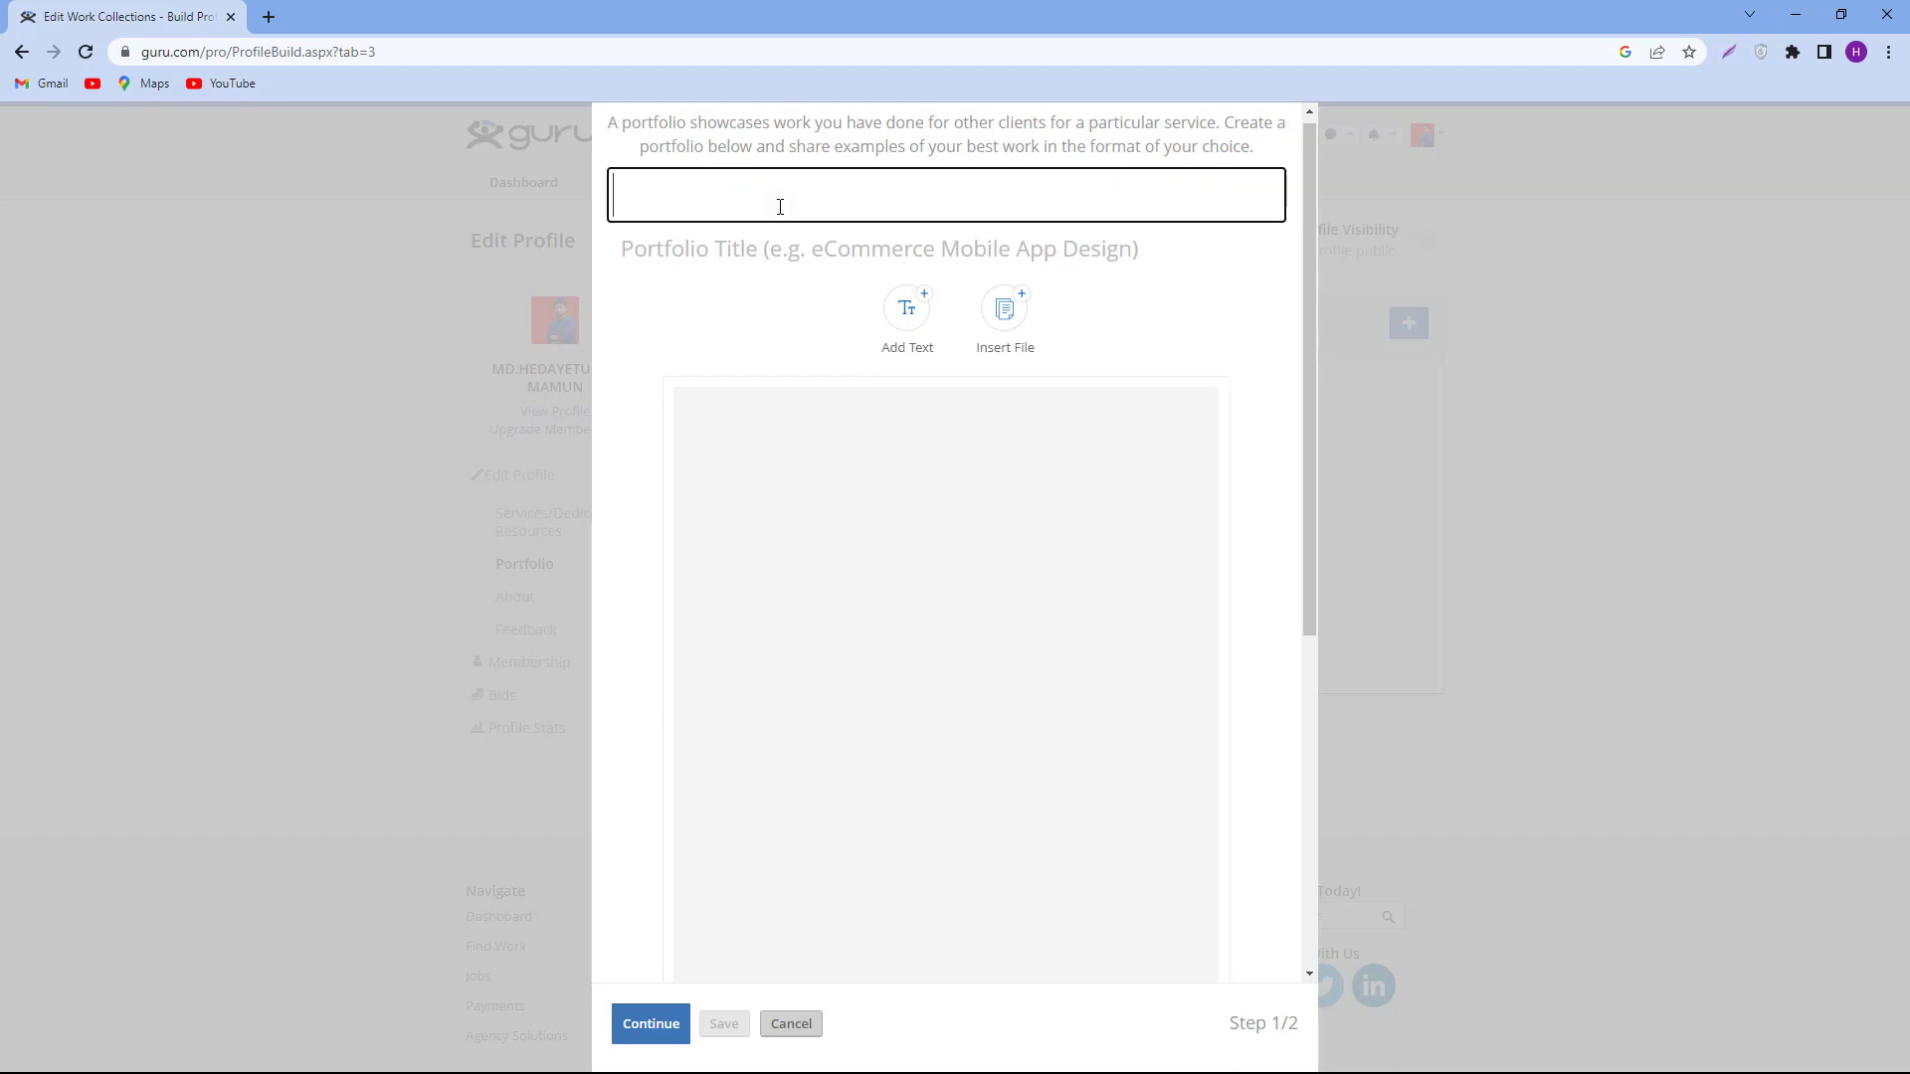
pyautogui.write('C')
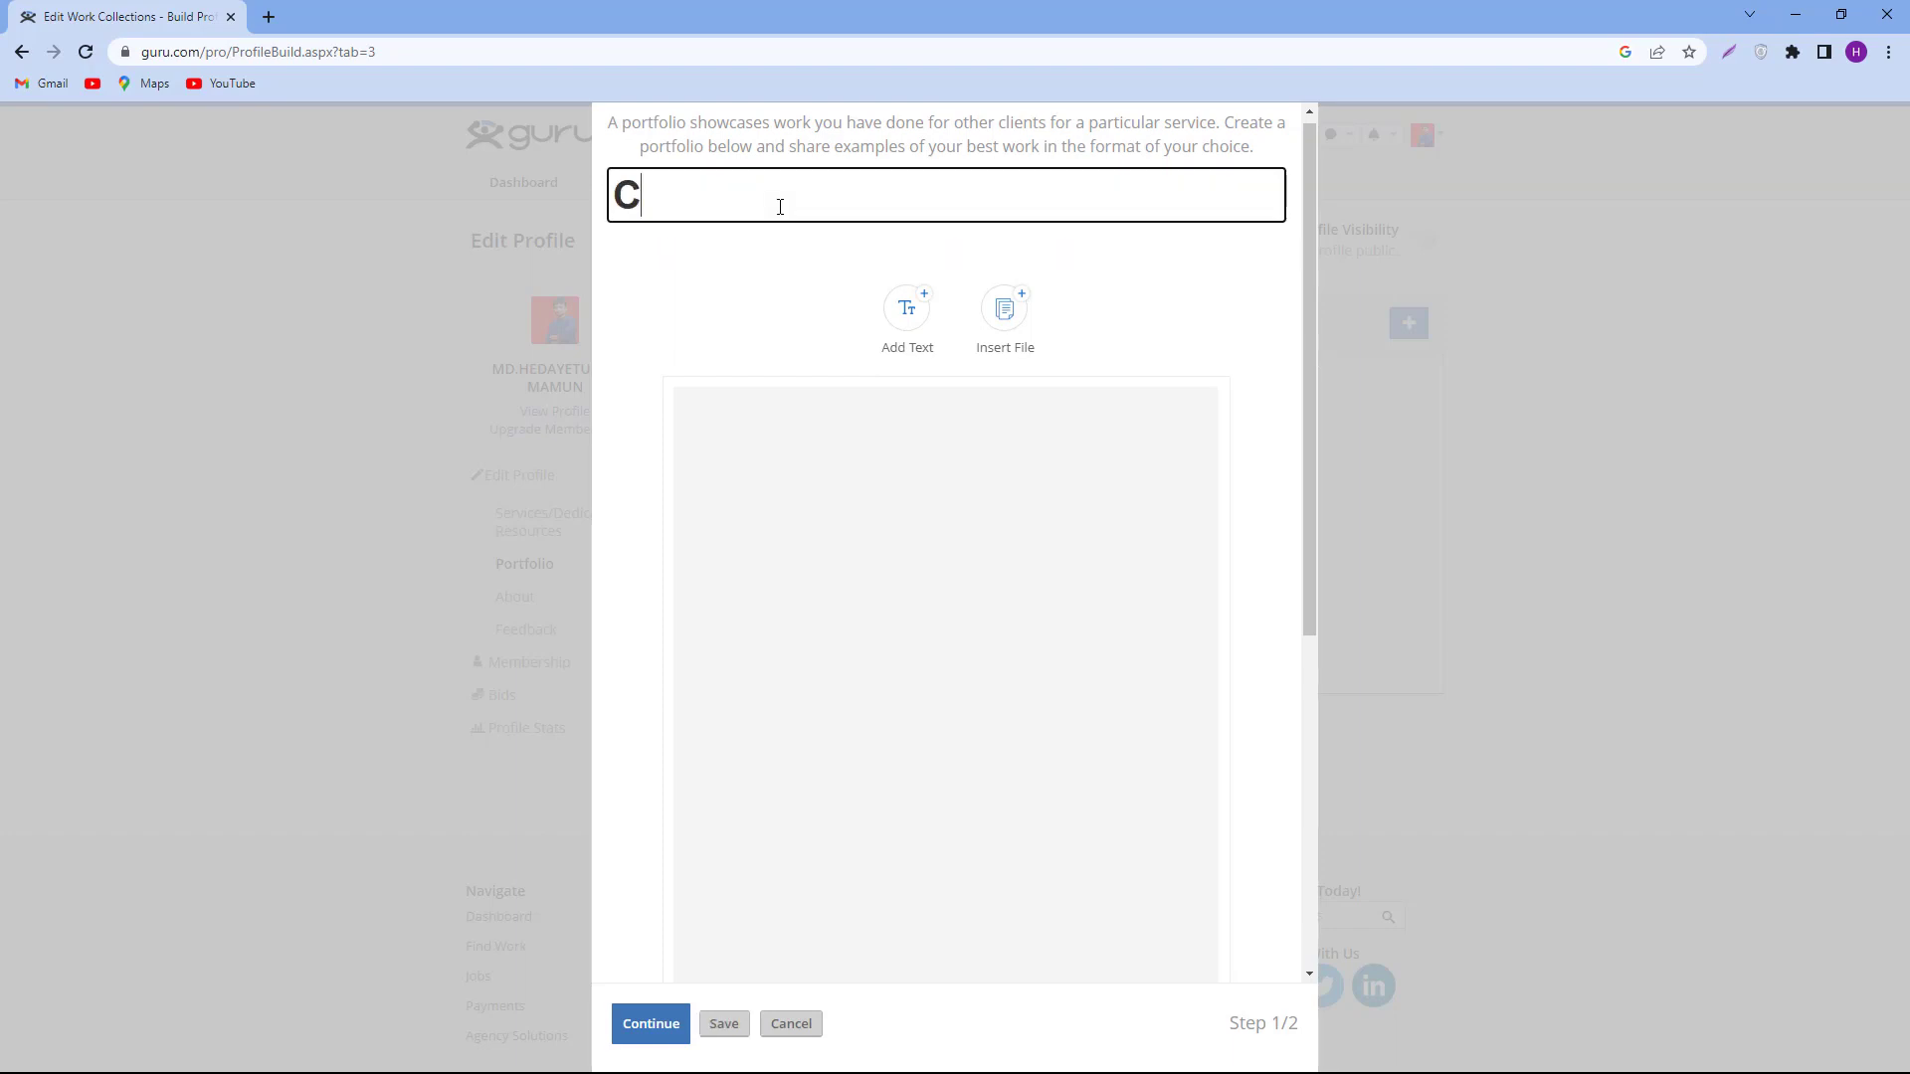
pyautogui.write('omplete seo ')
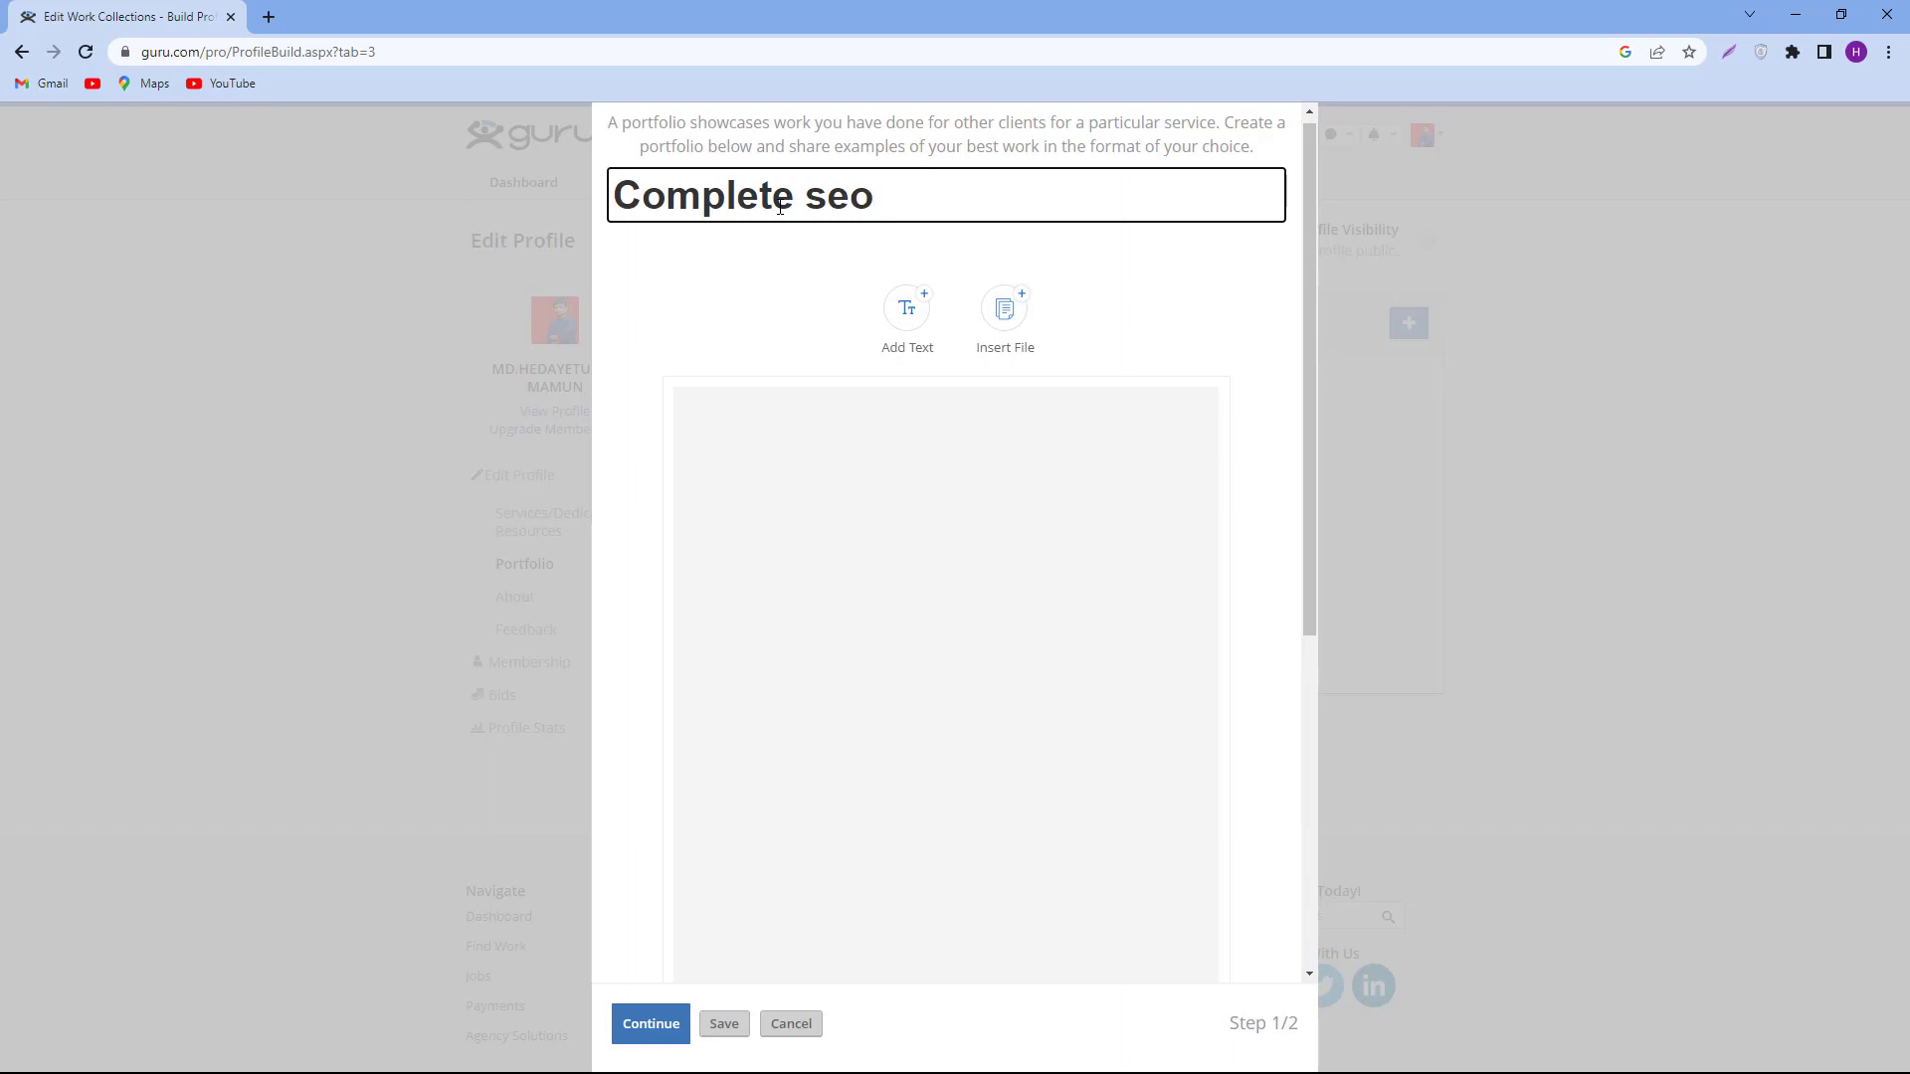
pyautogui.write('projec')
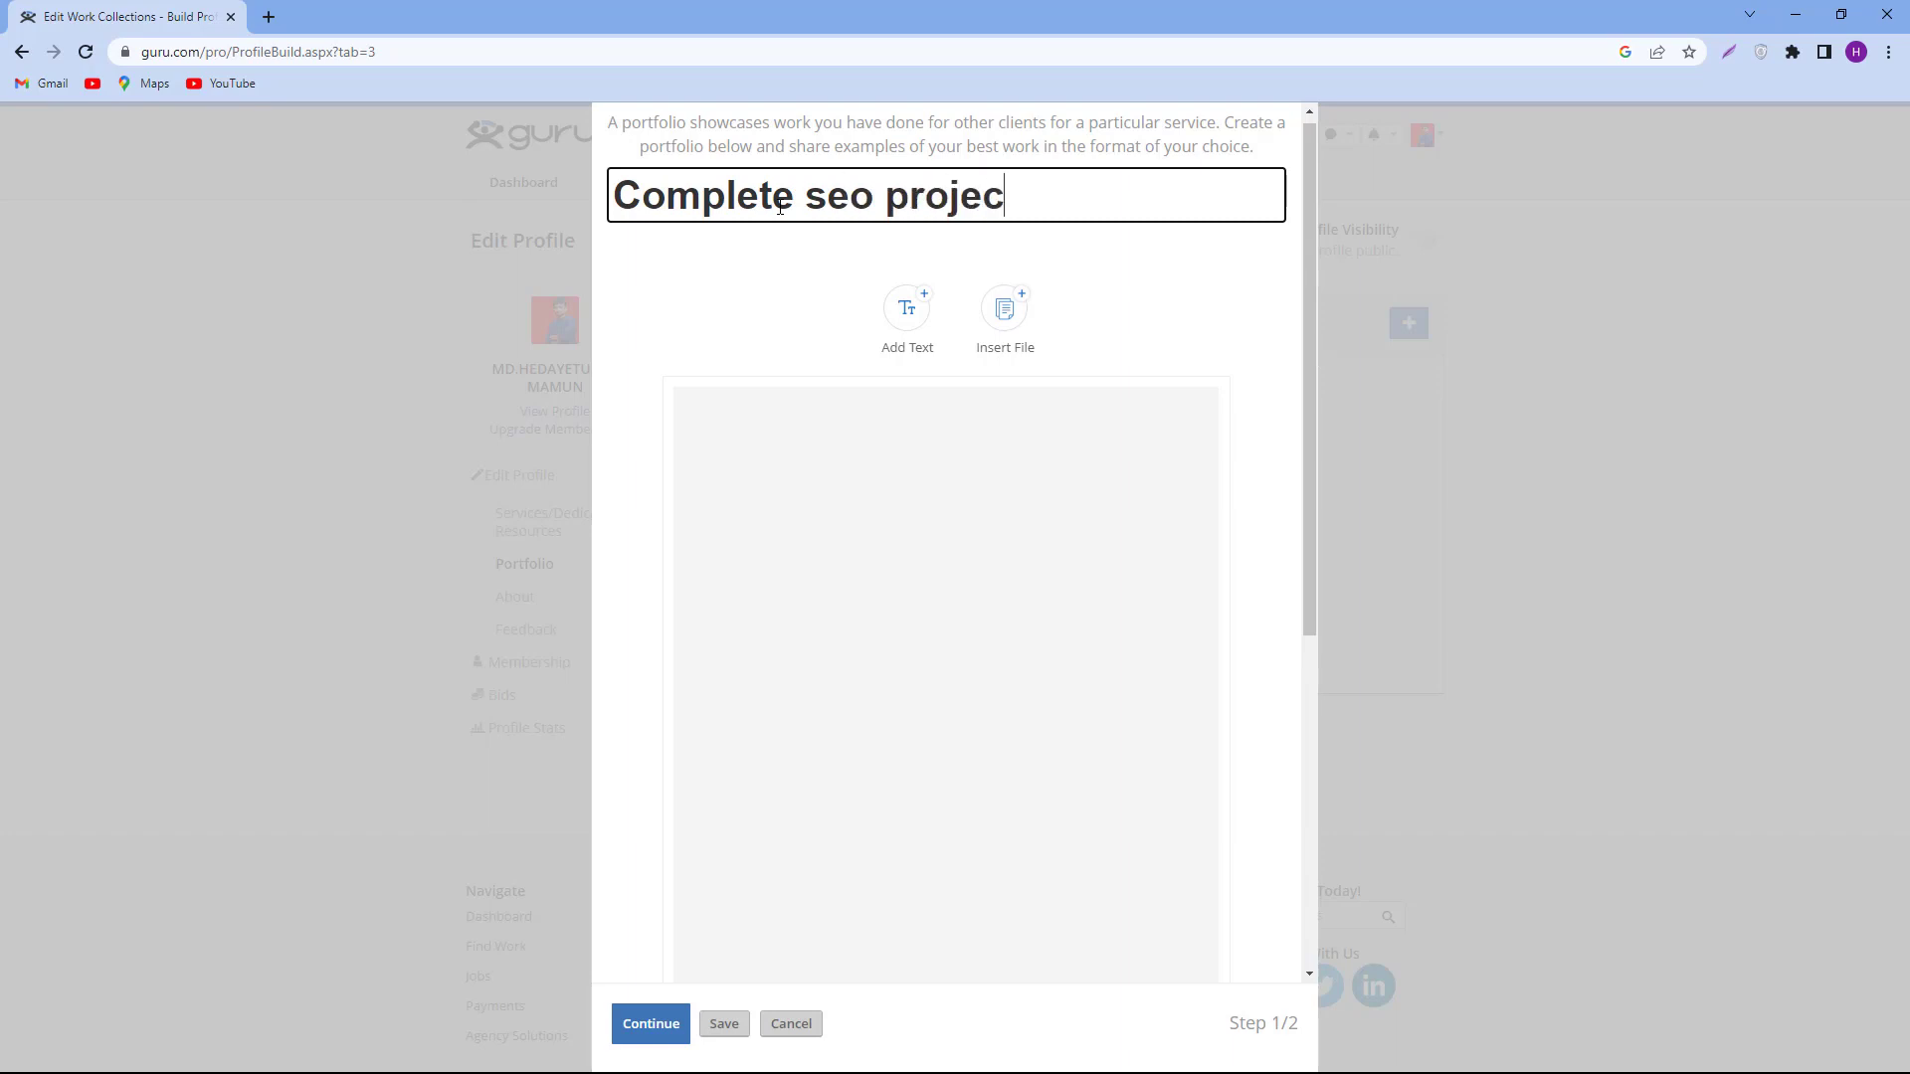
pyautogui.write('t For ')
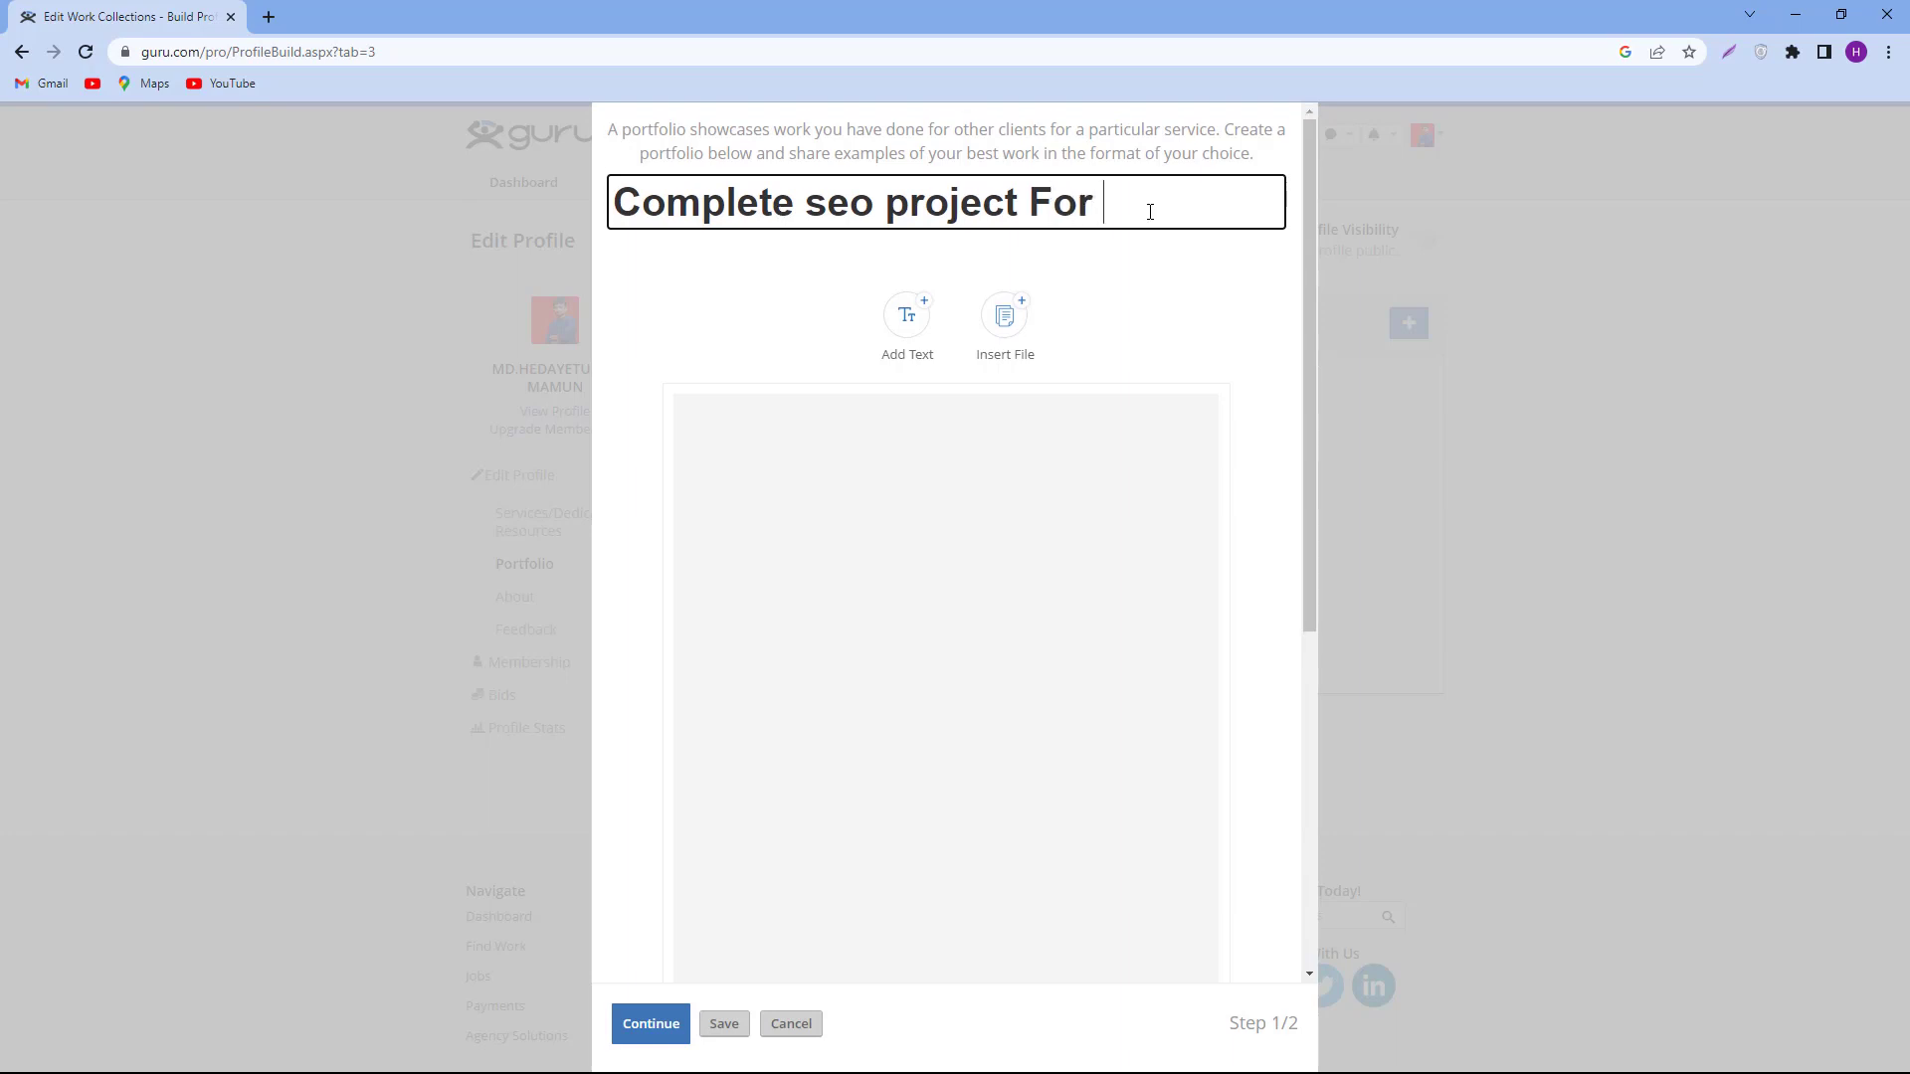
pyautogui.write('Elle Deco')
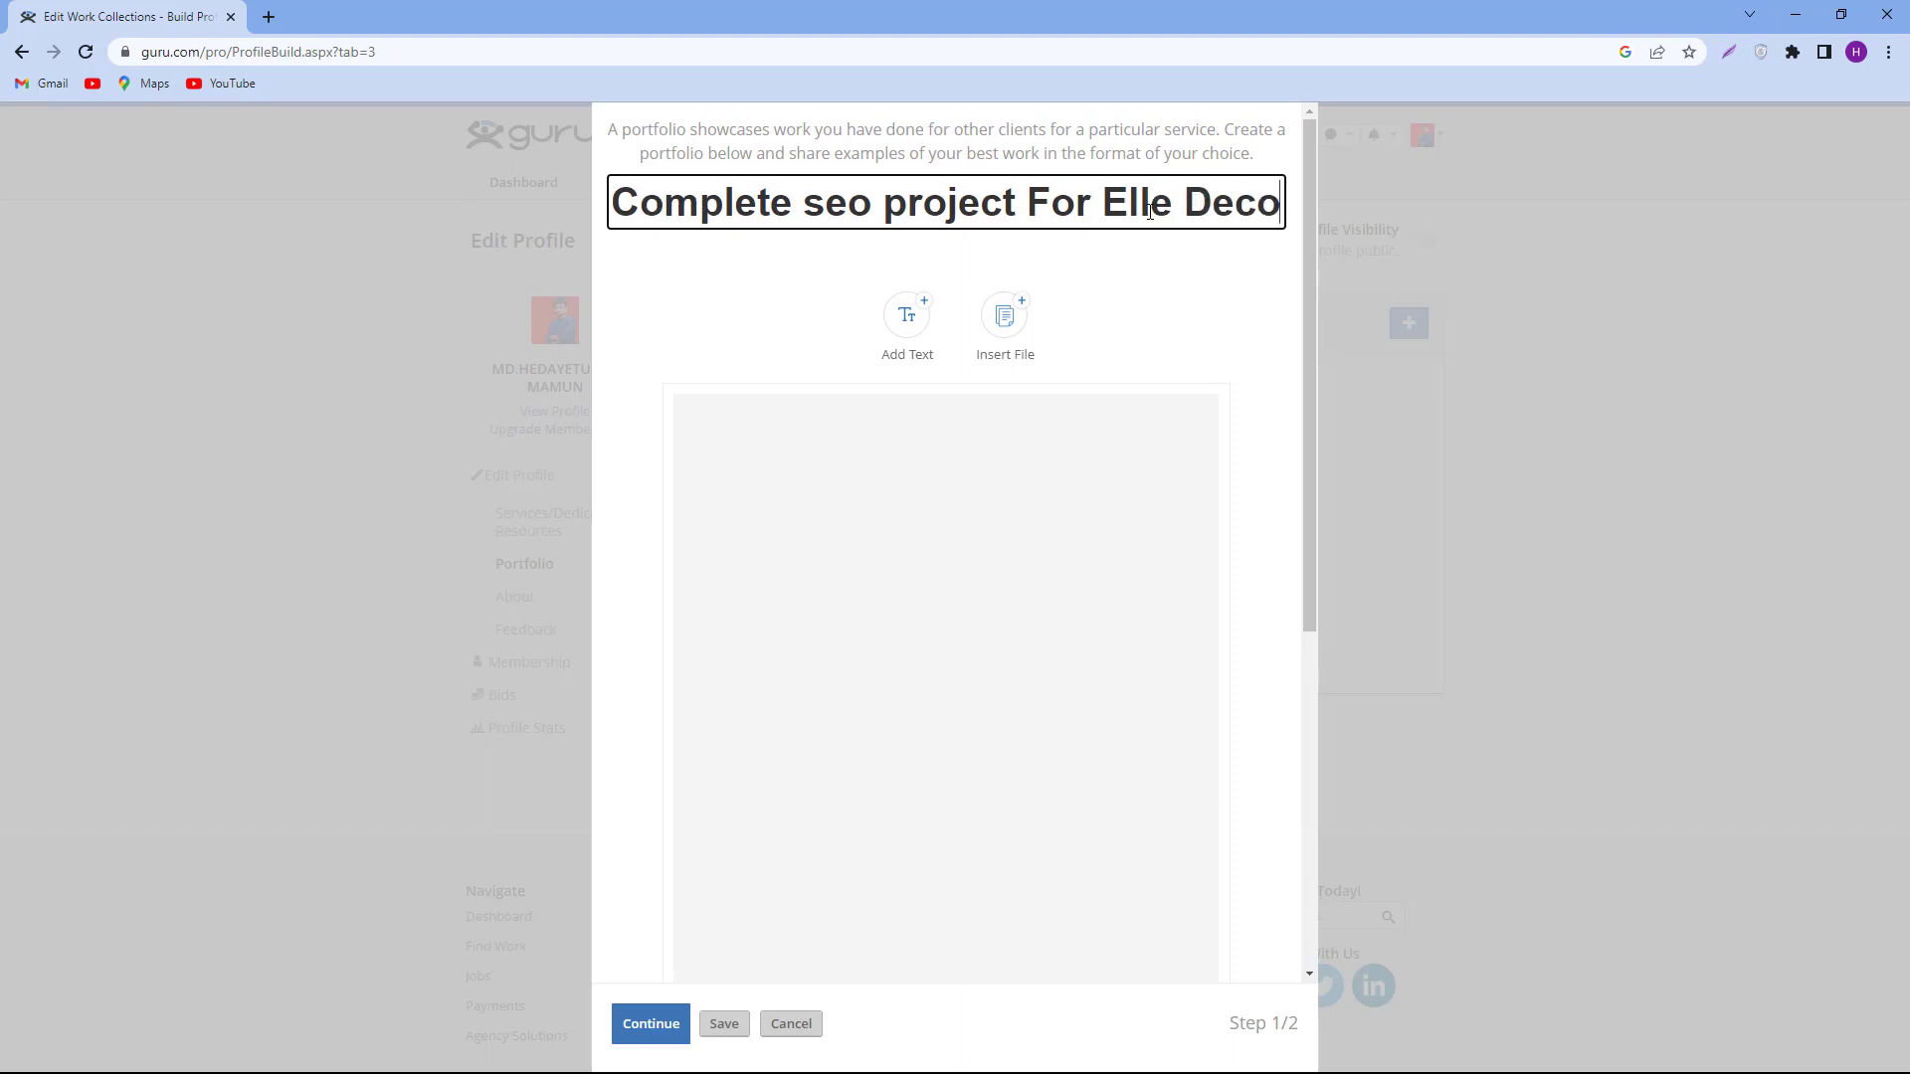
pyautogui.write('ratio')
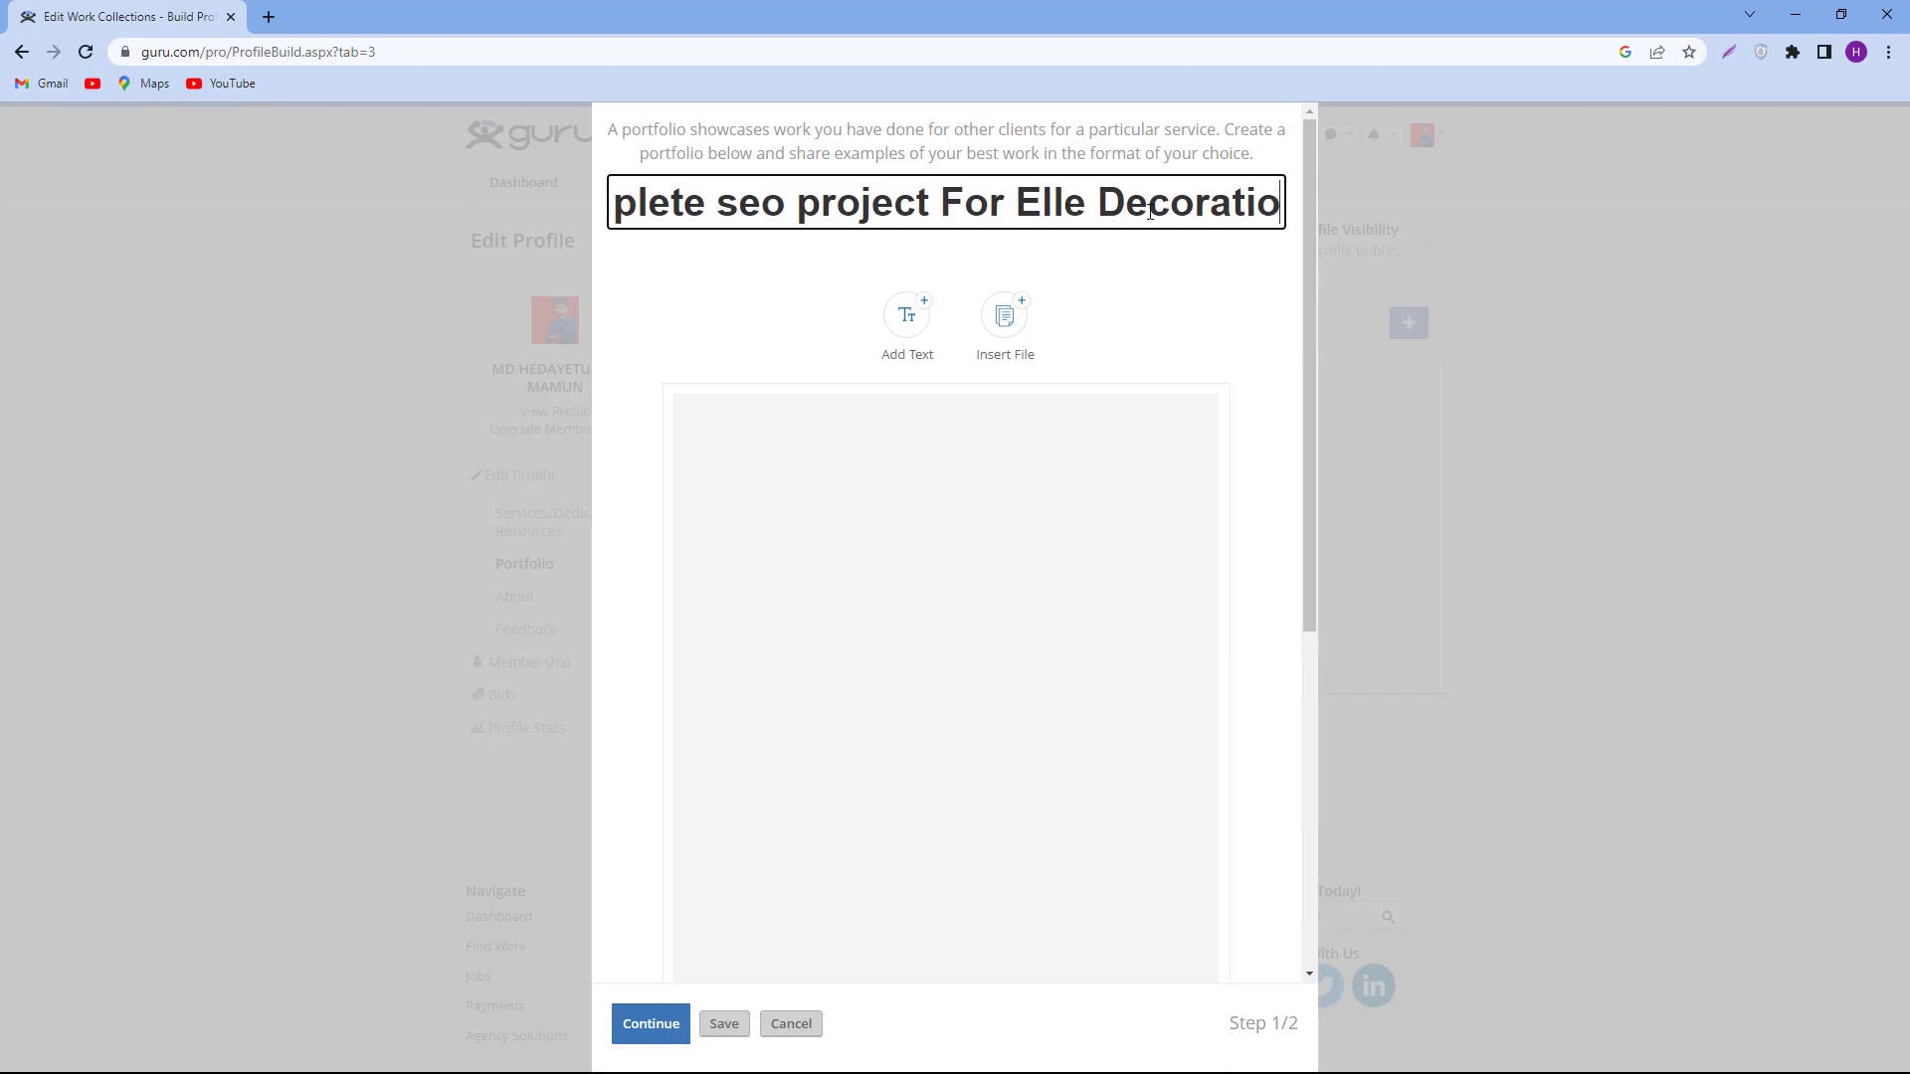
pyautogui.write('n')
# Add a text block above the PDF with "I have done:", "1.Keyword Reseach." and "2.On- page seo optimization." on separate lines.
pyautogui.scroll(-2, 871, 557)
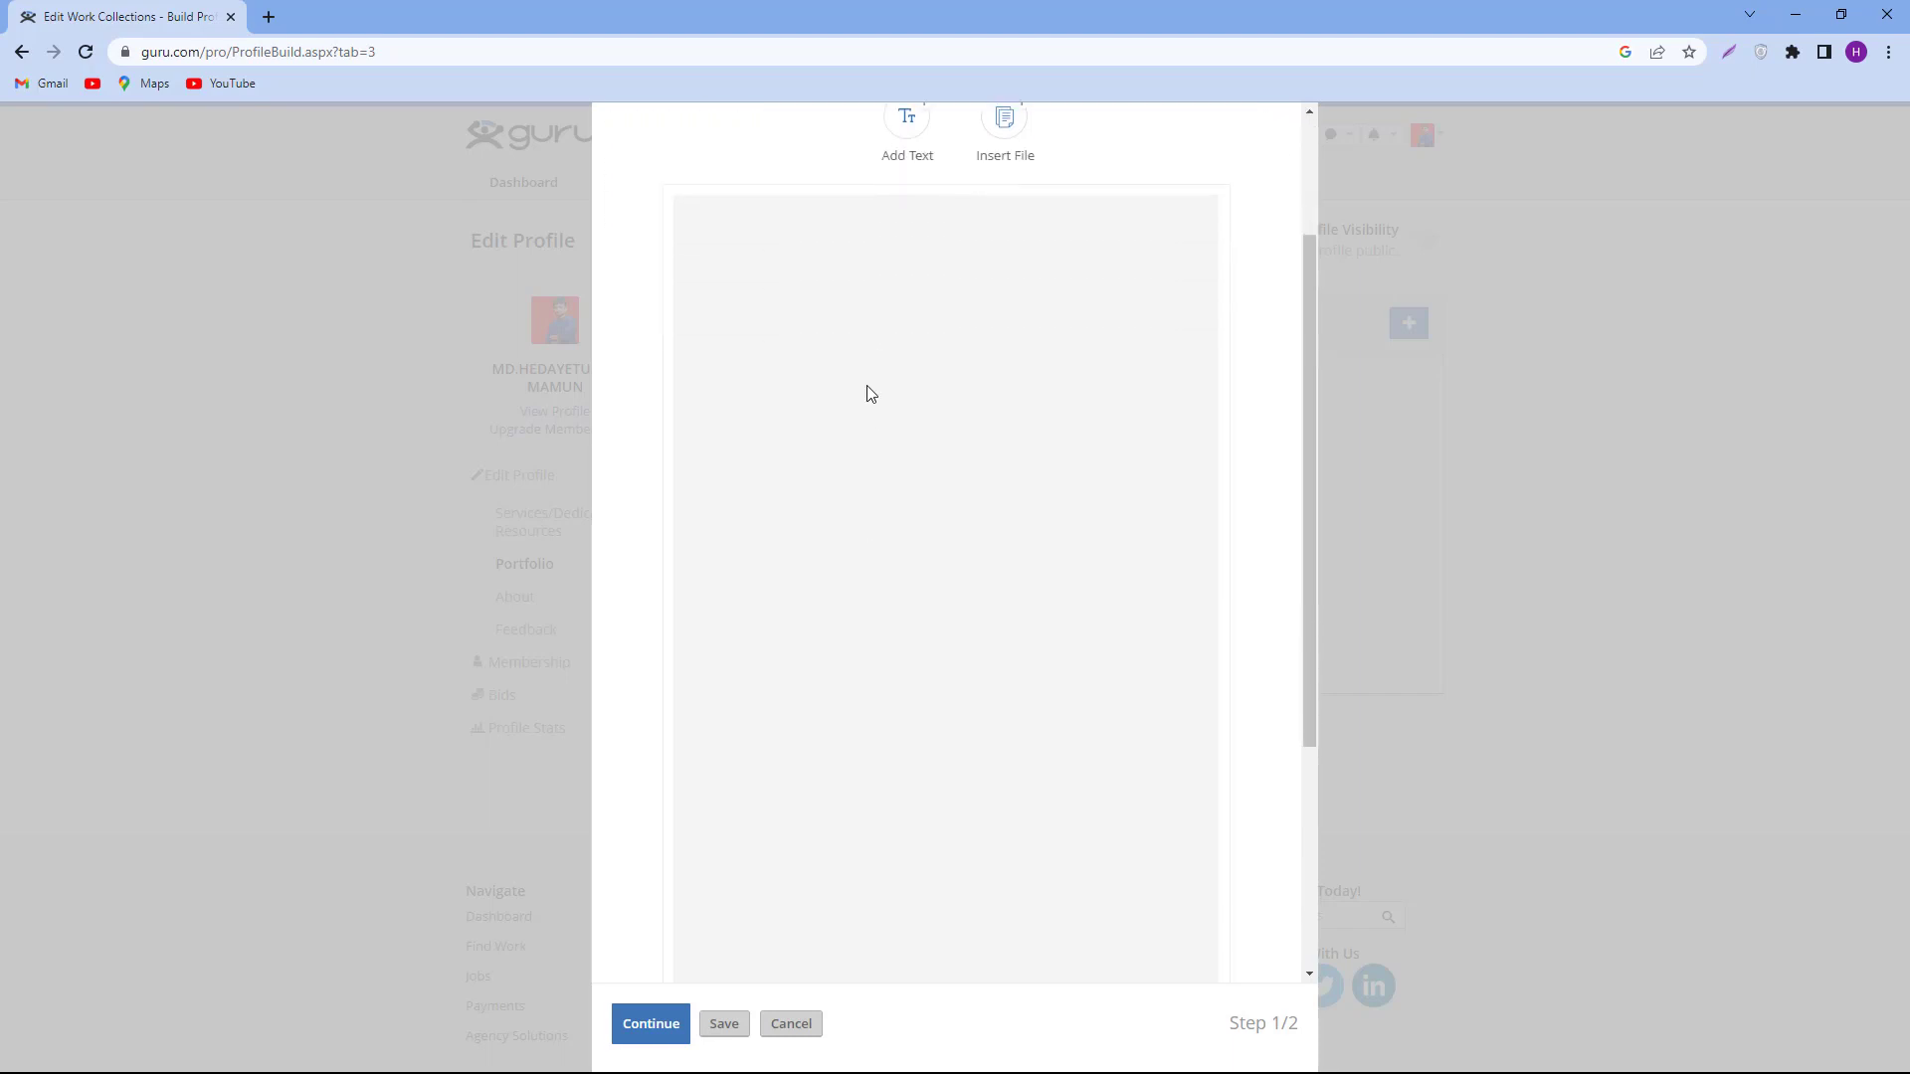
pyautogui.scroll(1, 870, 298)
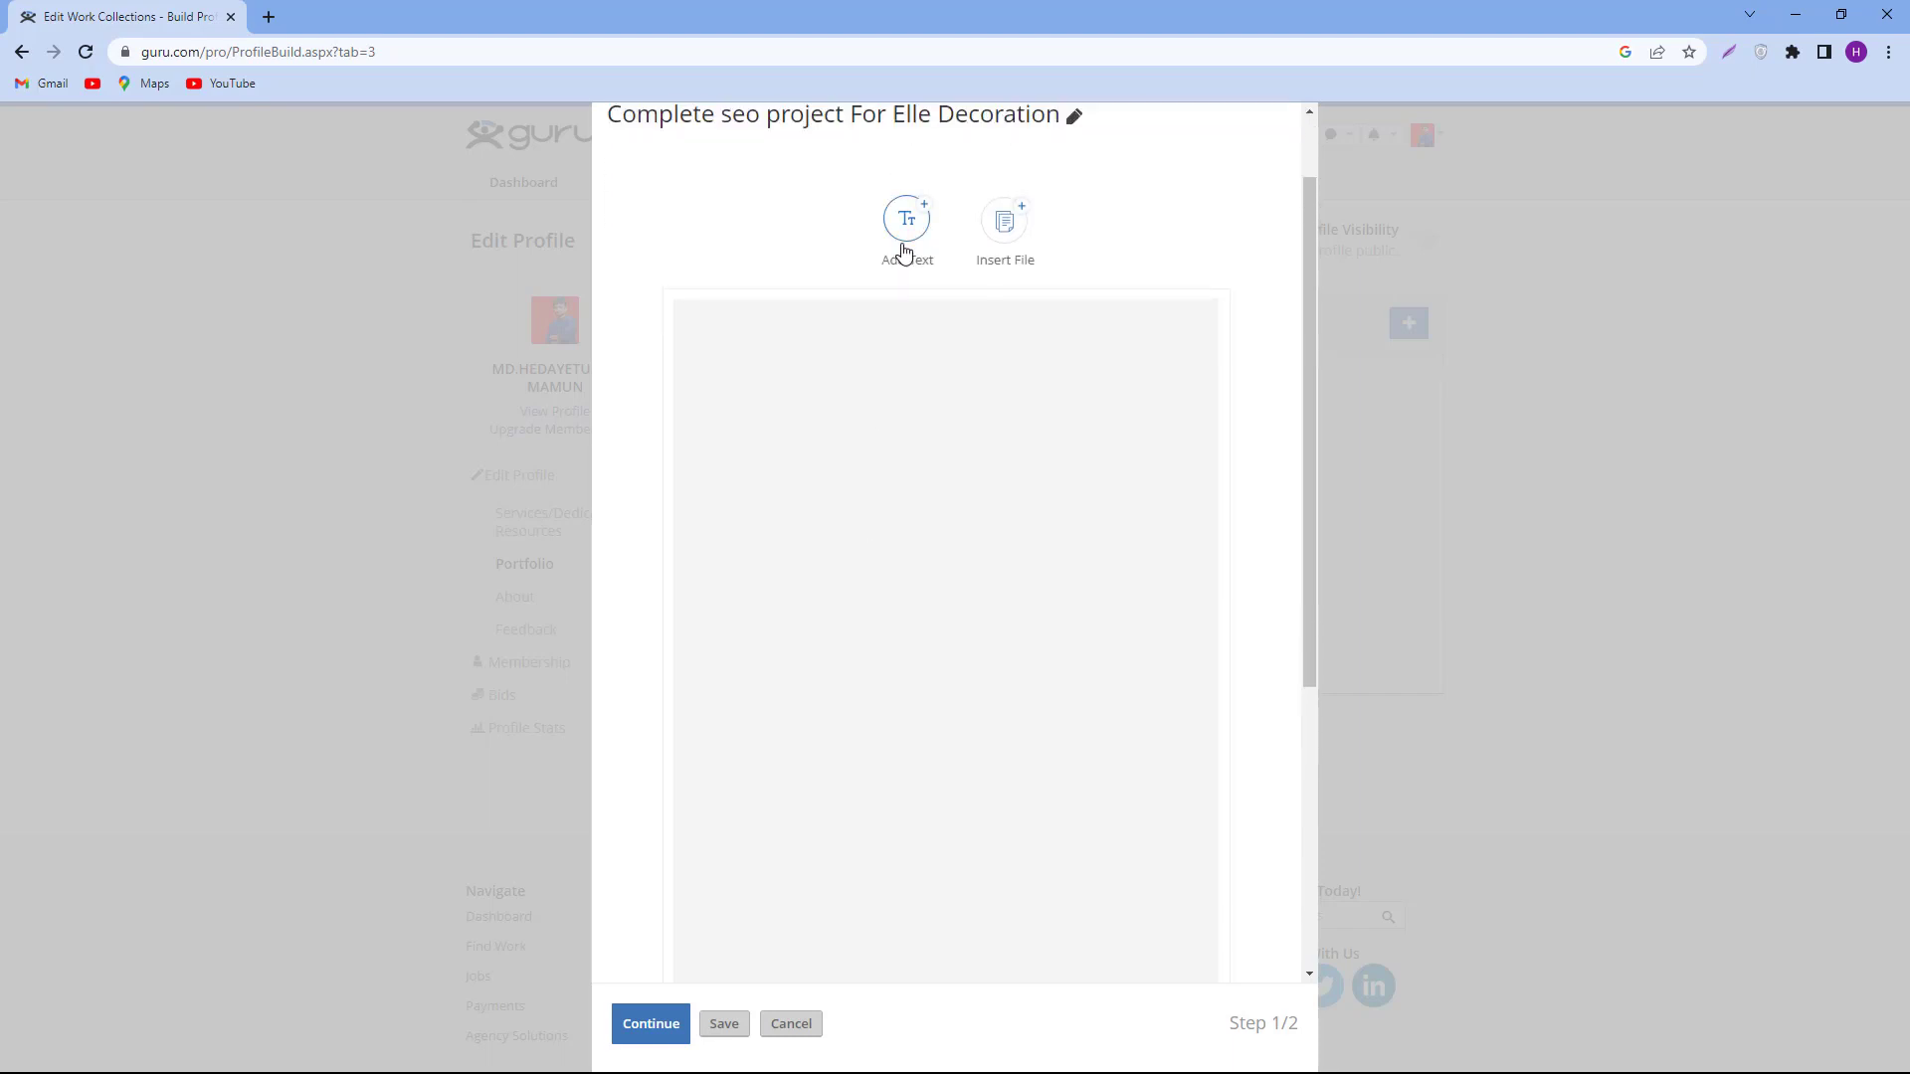
pyautogui.click(905, 254)
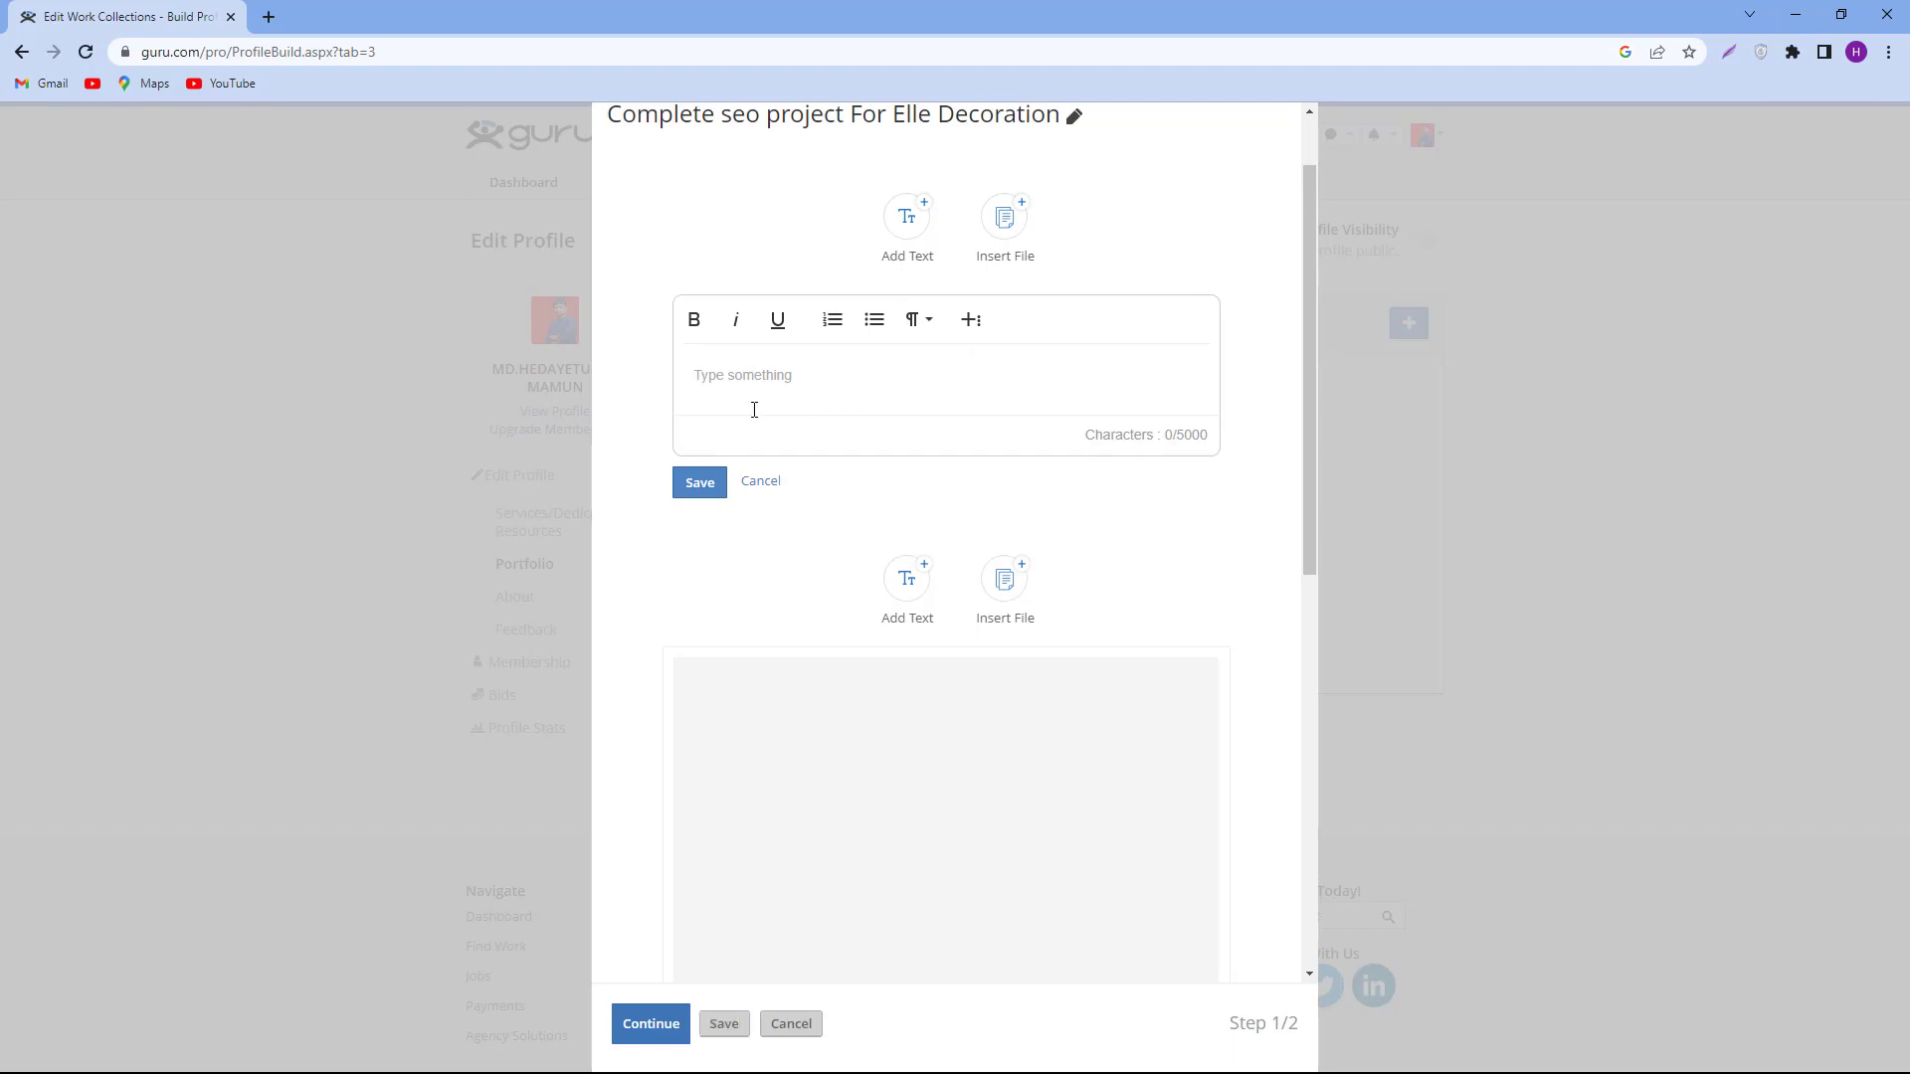
pyautogui.write('I have done:')
pyautogui.press('Return')
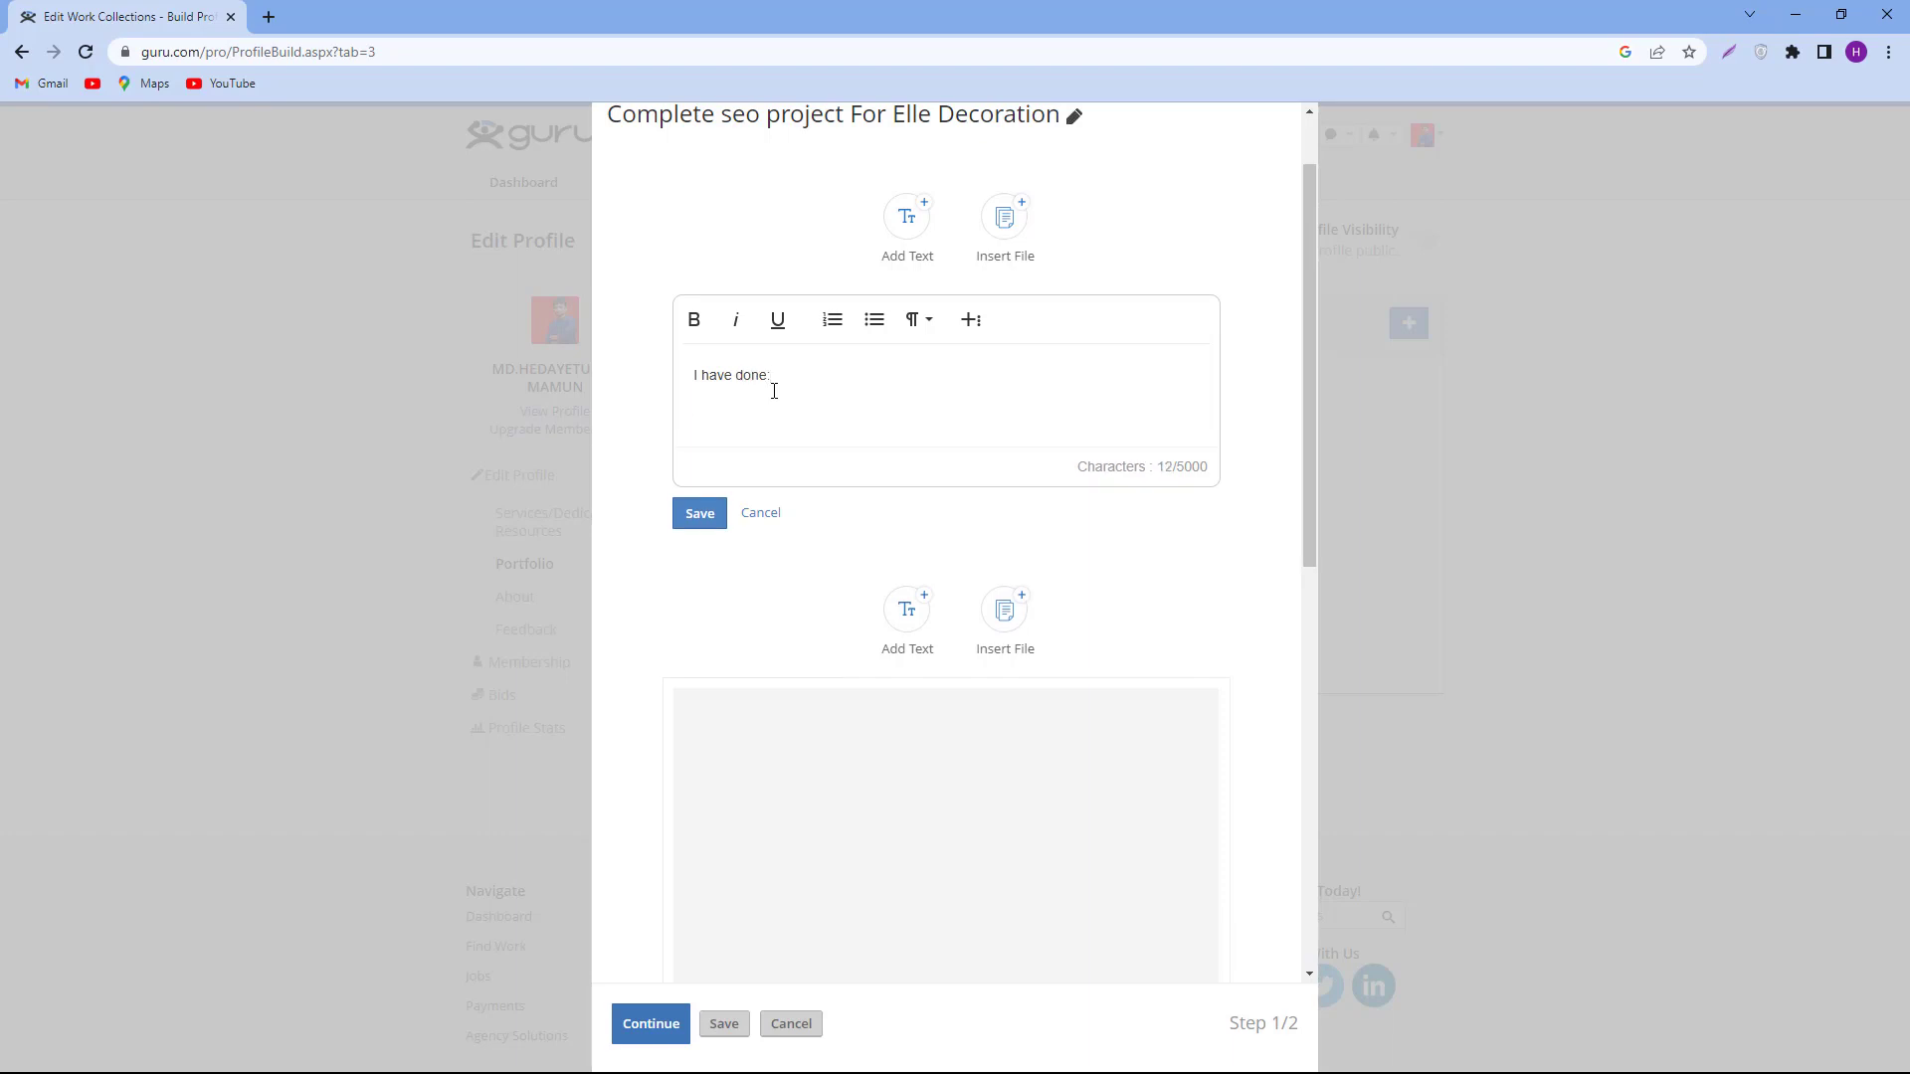
pyautogui.write('1.Keyword Reseach.')
pyautogui.press('Return')
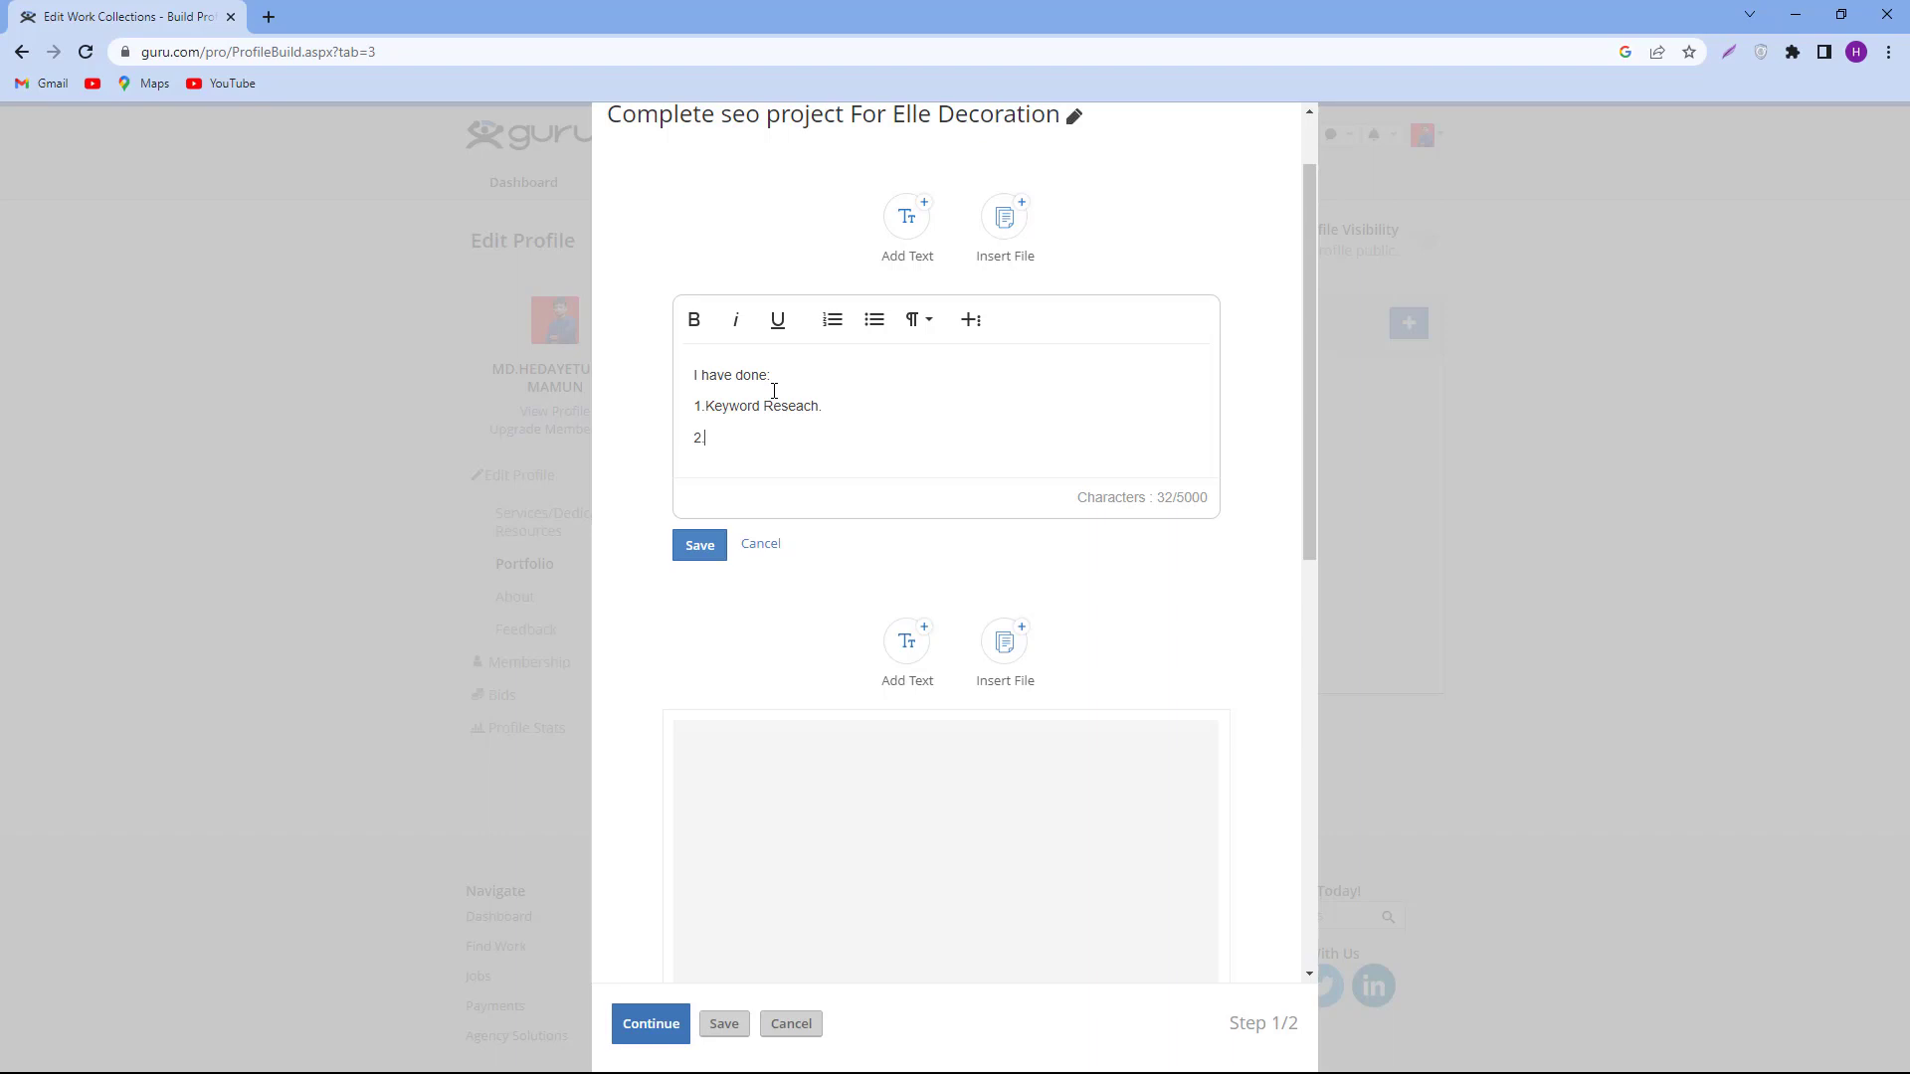
pyautogui.write('2.On- pagh')
pyautogui.press('BackSpace')
pyautogui.write('e seo optimization.')
pyautogui.press('Return')
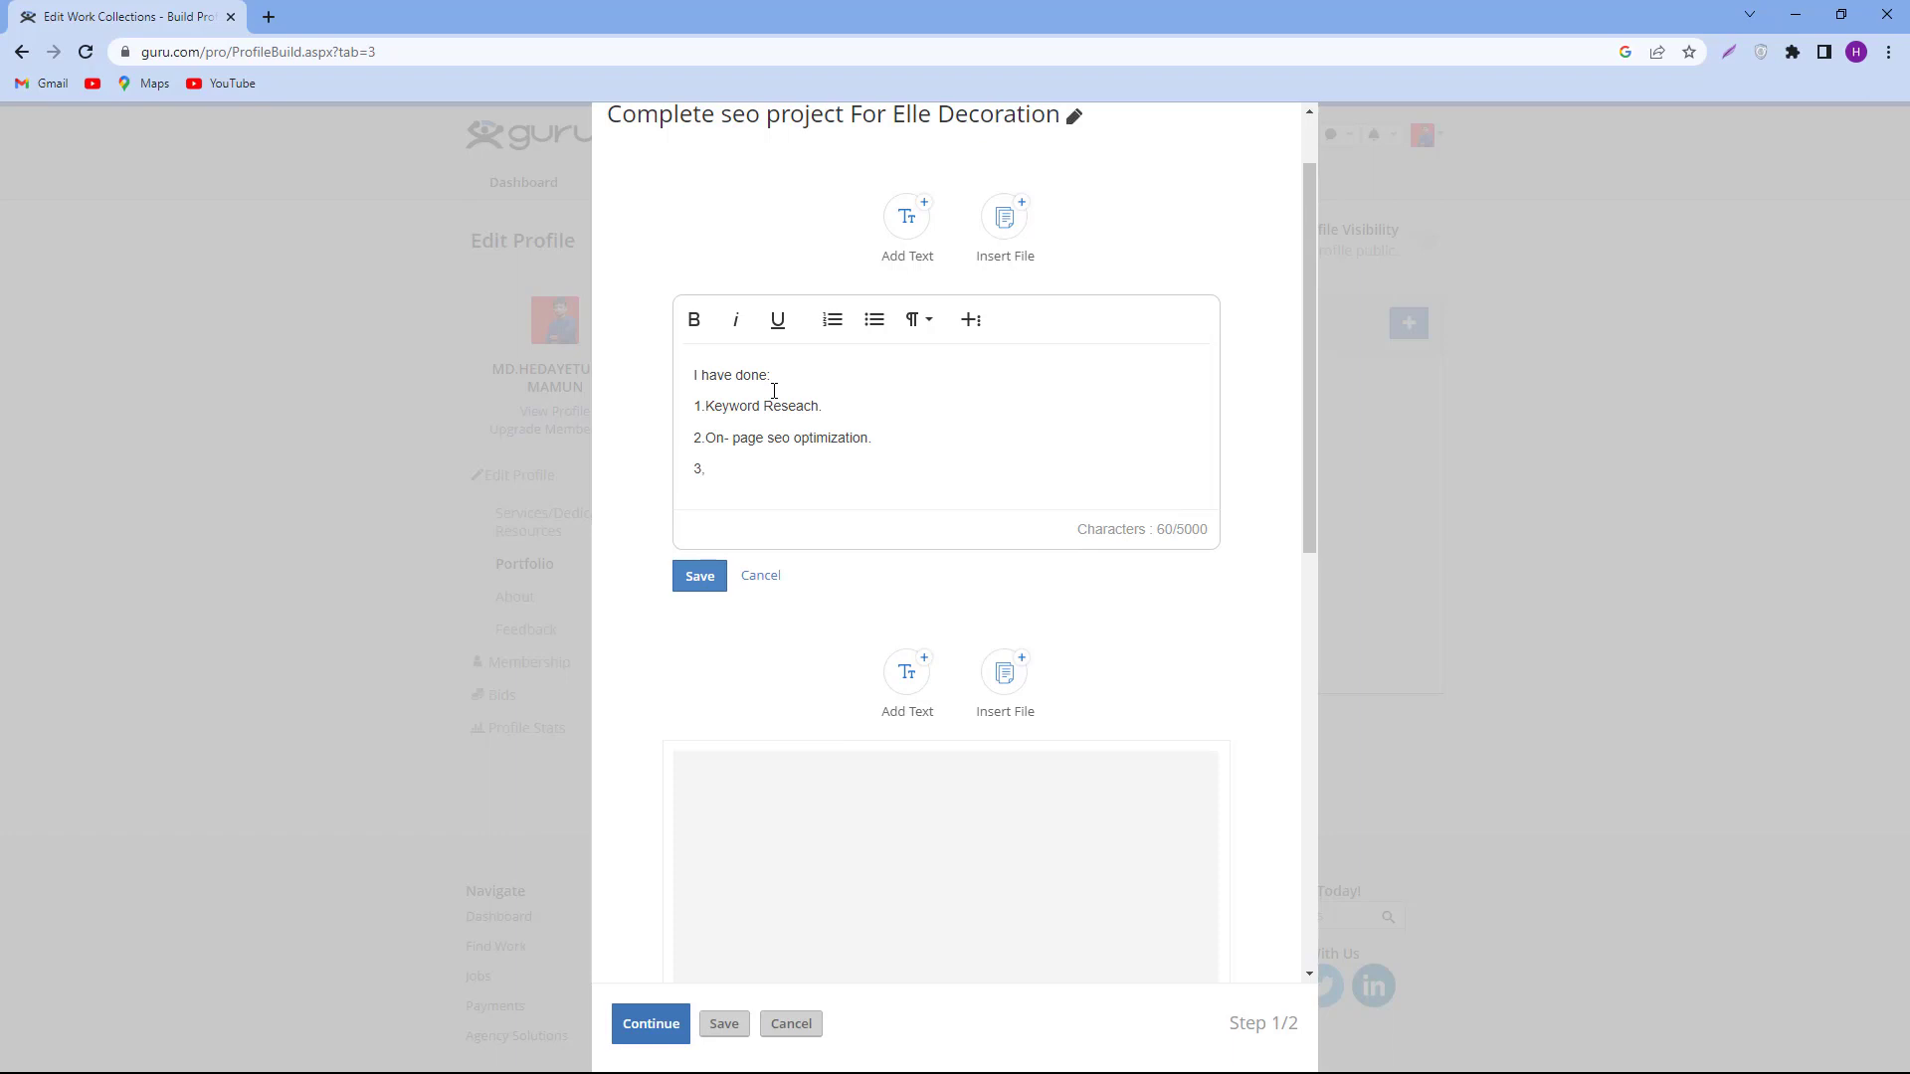
# Extend the text block's list with "3.Content optimization.", "4.Index Problem Fix.", "5.Outreach." and "6.Guest Posting.".
pyautogui.write('3.Content optimization.')
pyautogui.press('Return')
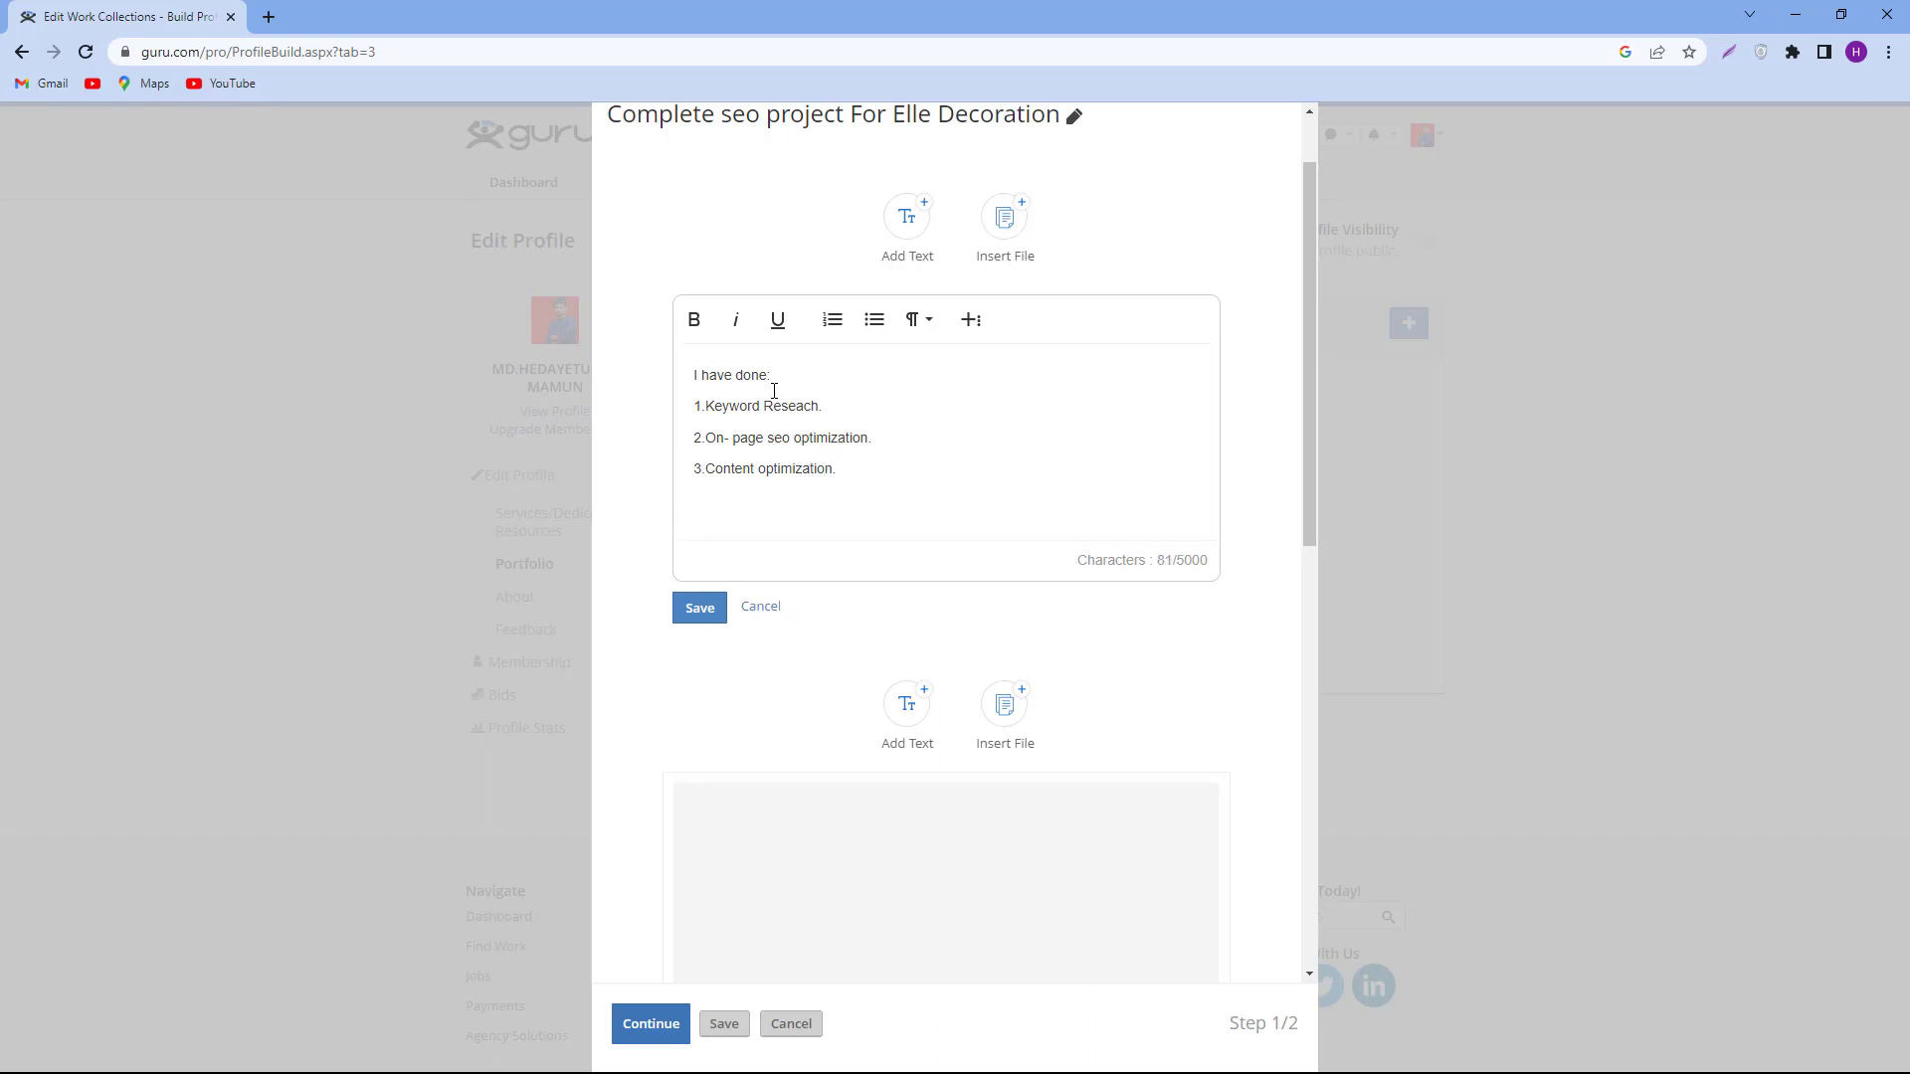
pyautogui.write('4.Index Problem Fix.')
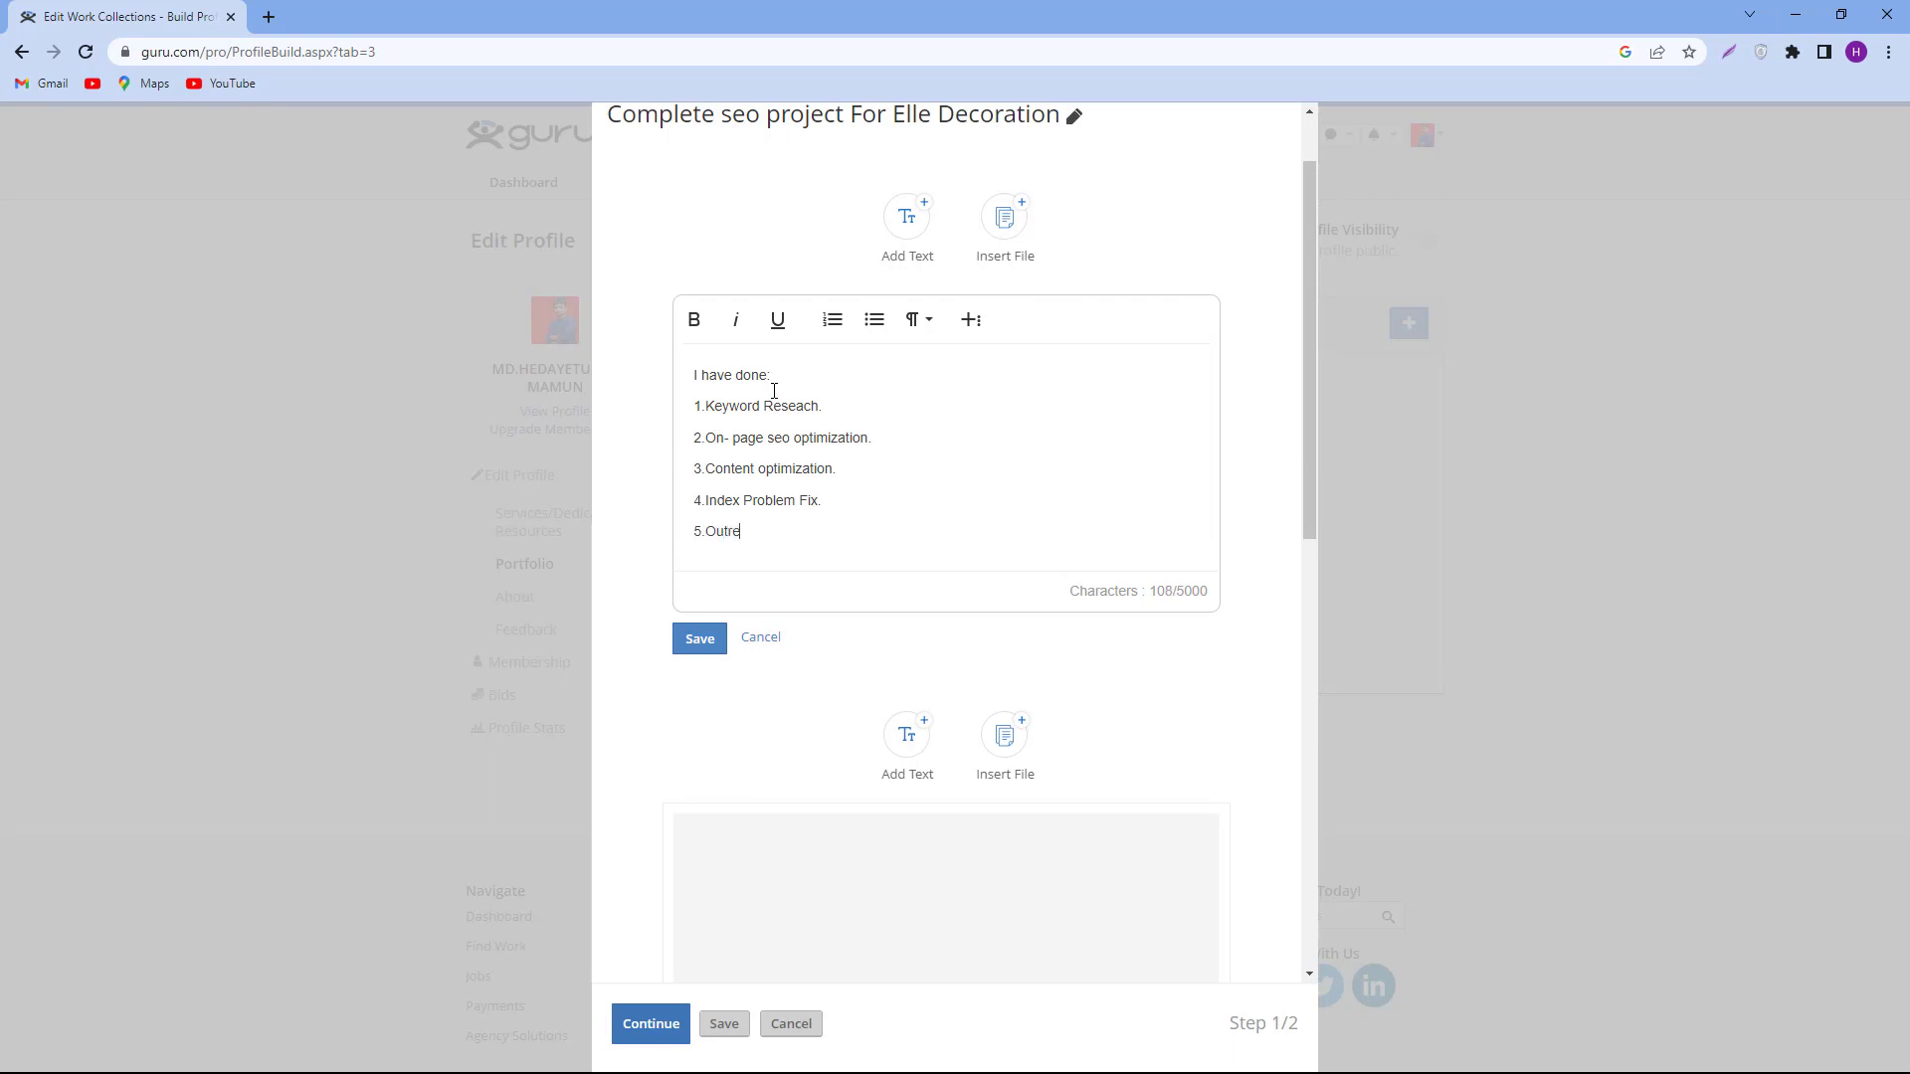
pyautogui.write('h')
pyautogui.write('.')
pyautogui.press('Return')
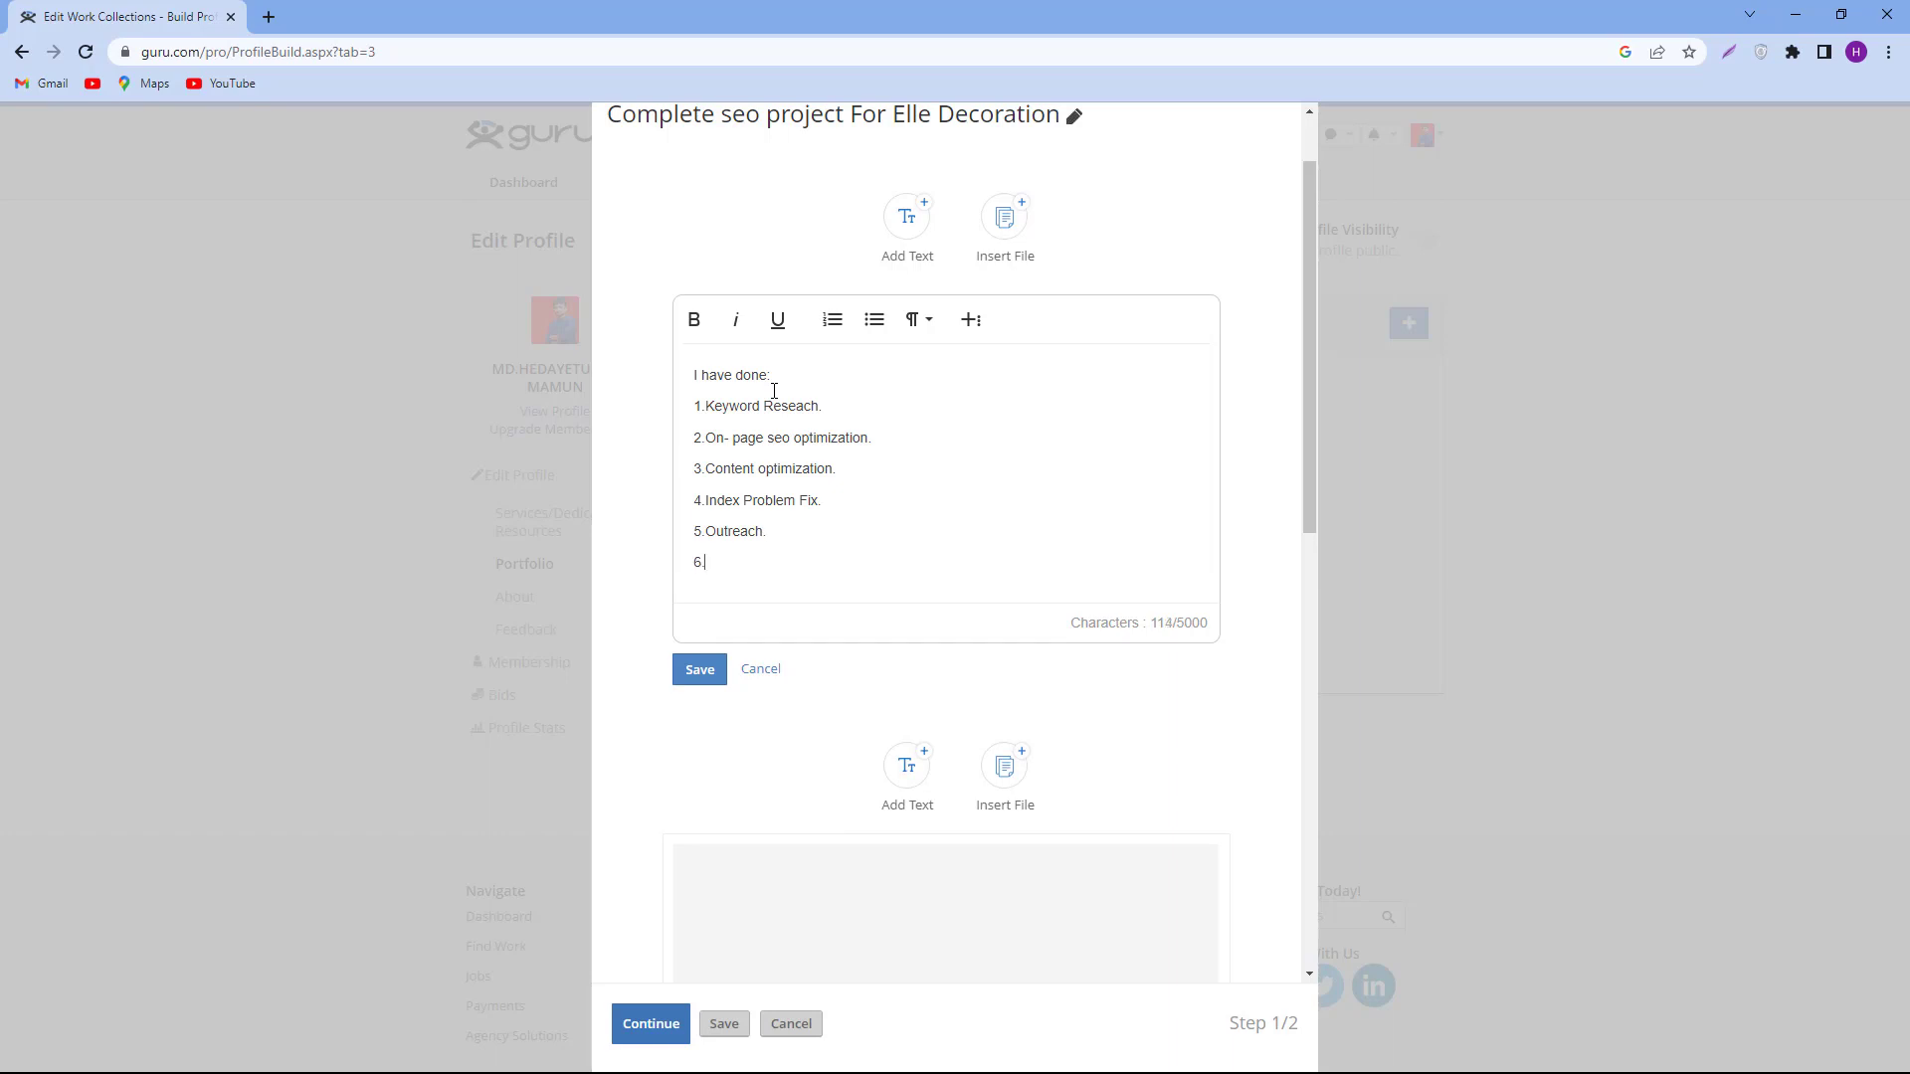
pyautogui.write('6.Guest Posting.')
# Check the portfolio's task list and PDF block, and continue to the cover image and skills details.
pyautogui.scroll(1, 925, 630)
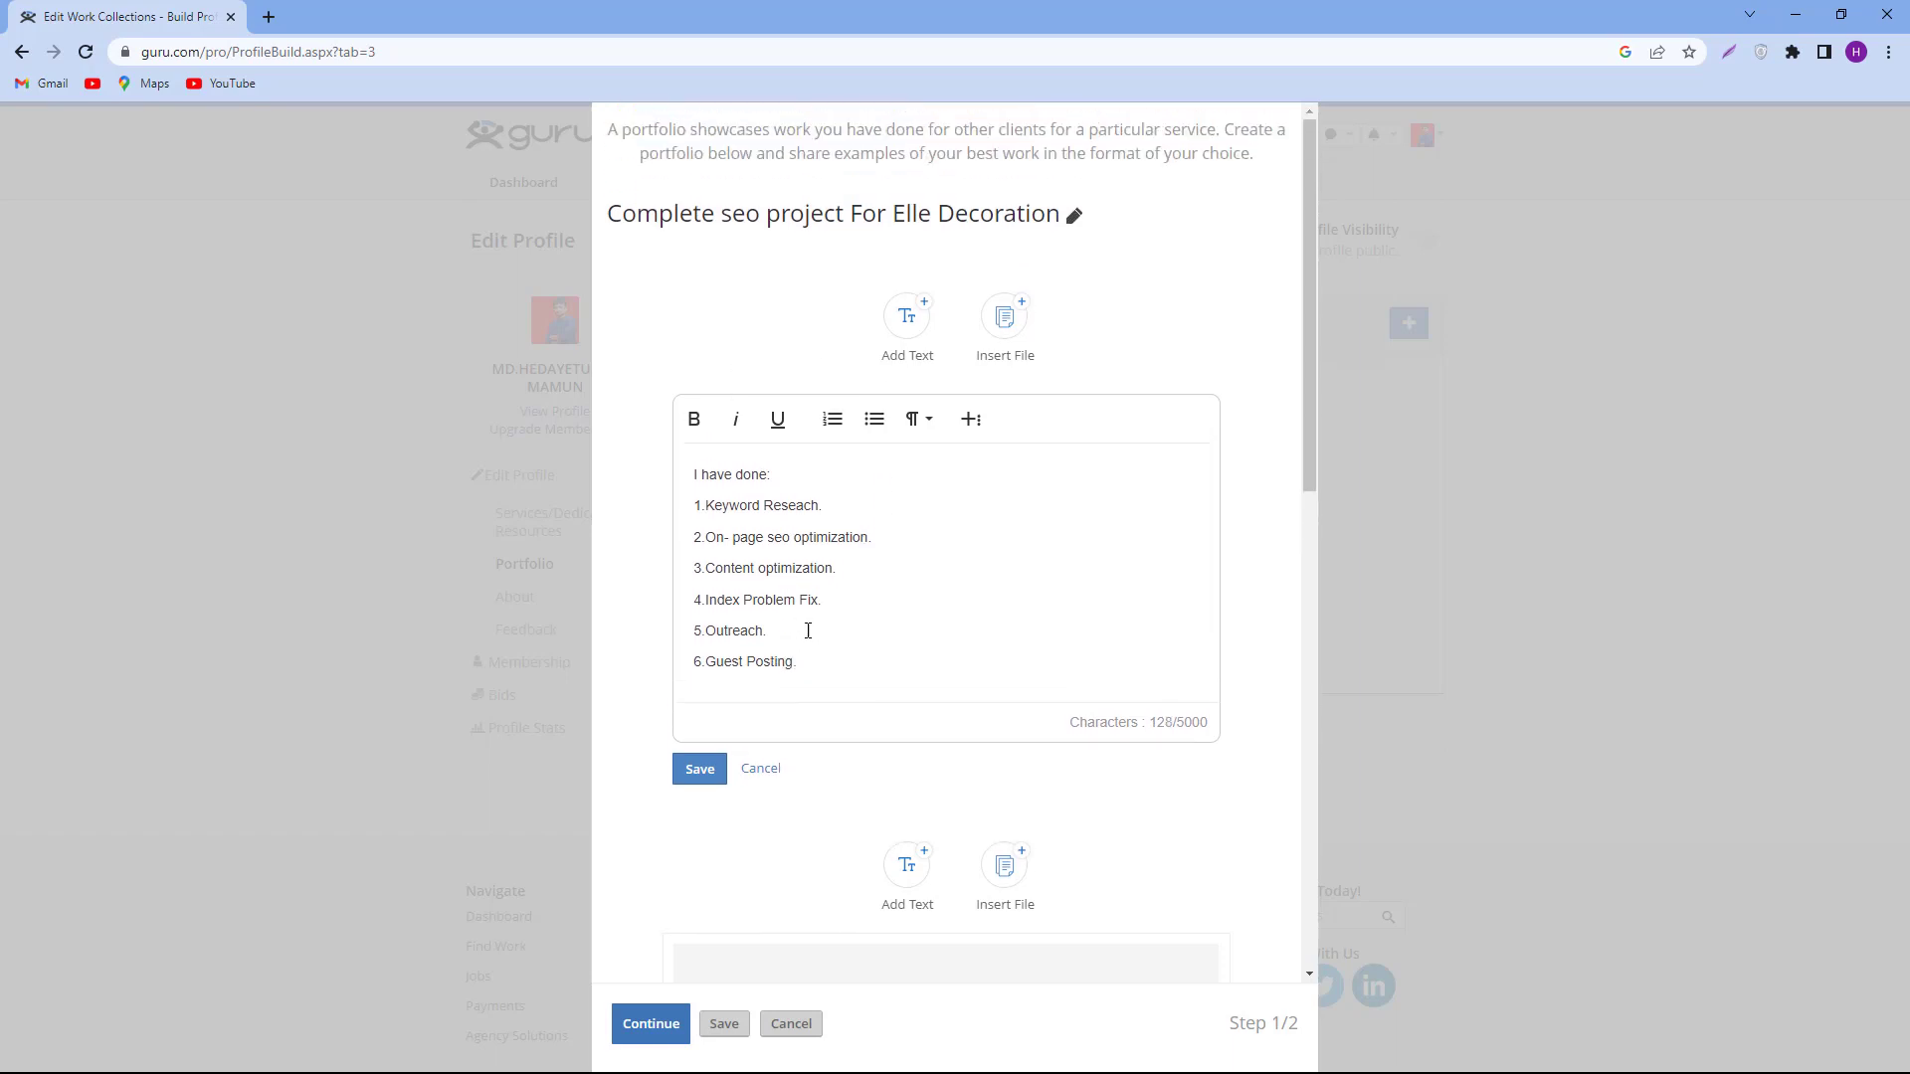
pyautogui.scroll(-5, 810, 683)
pyautogui.scroll(-2, 862, 857)
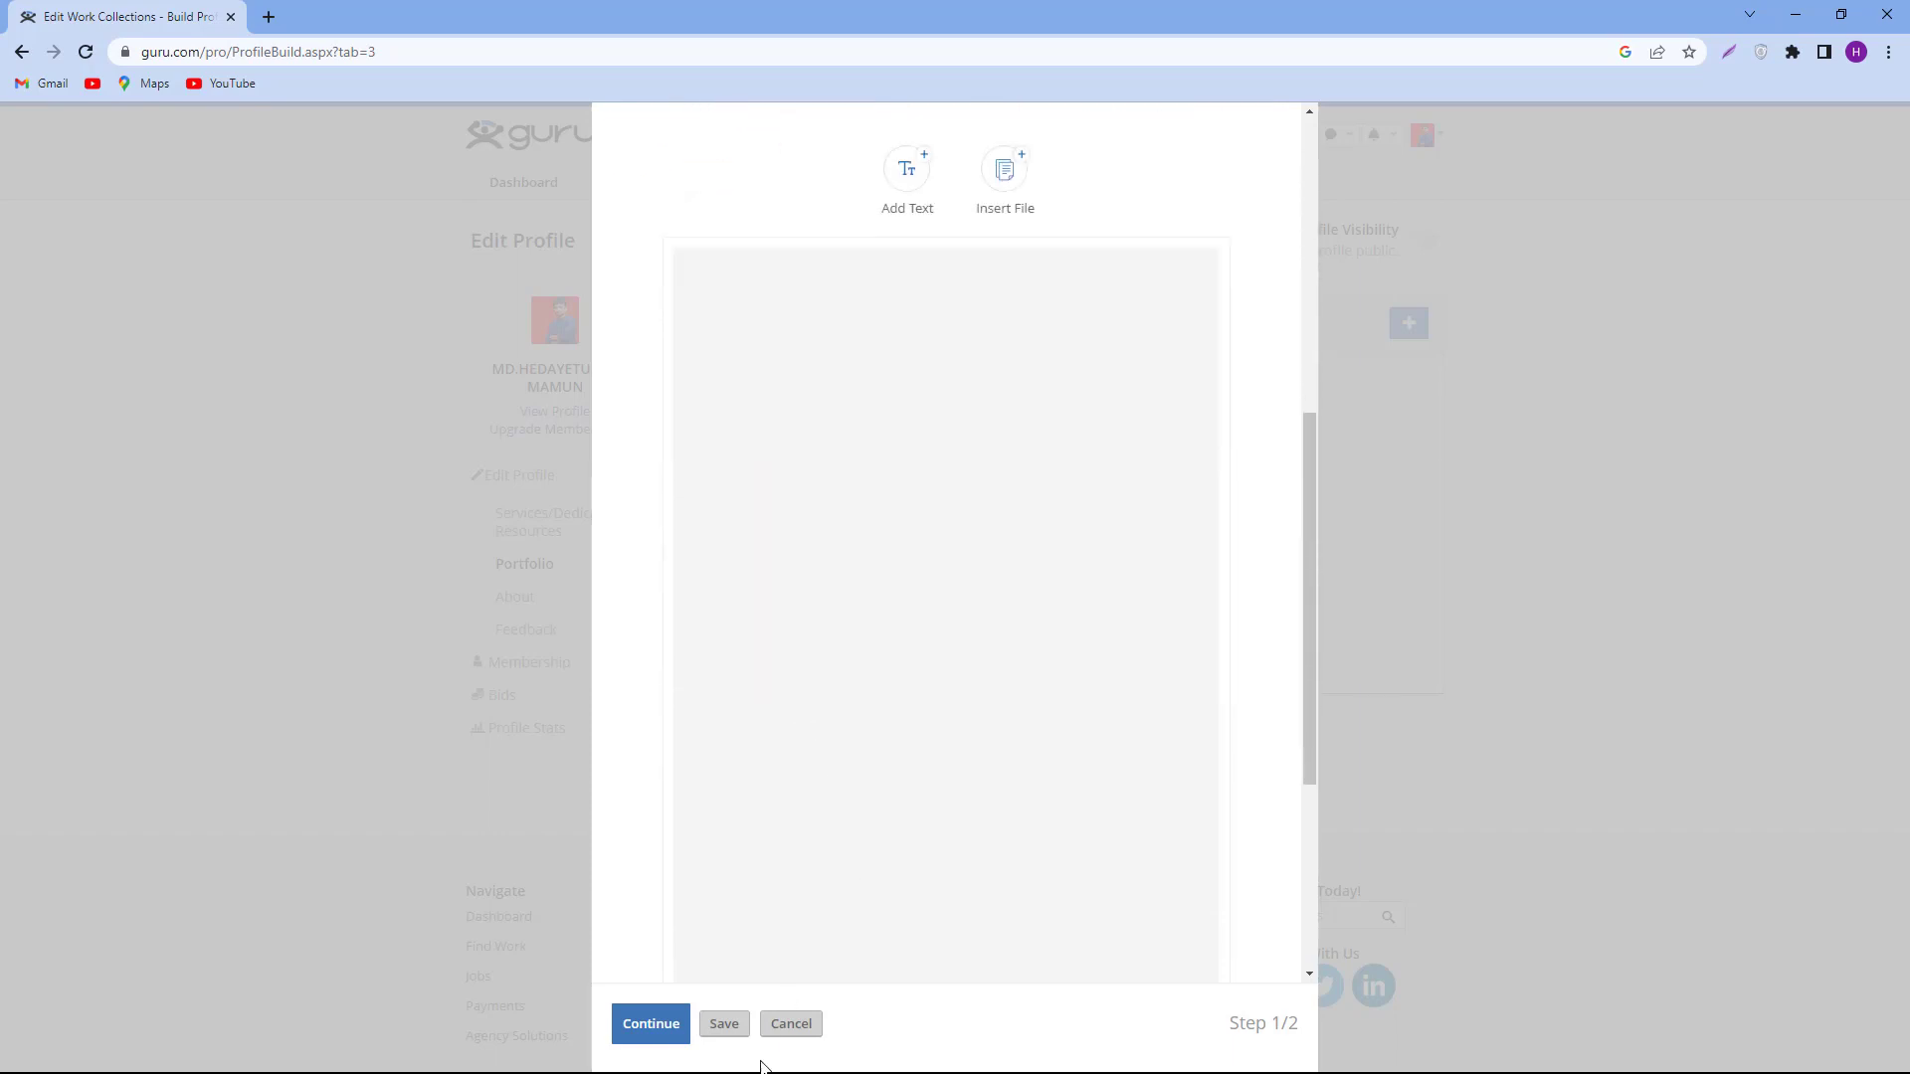
pyautogui.scroll(-4, 747, 964)
pyautogui.click(650, 1022)
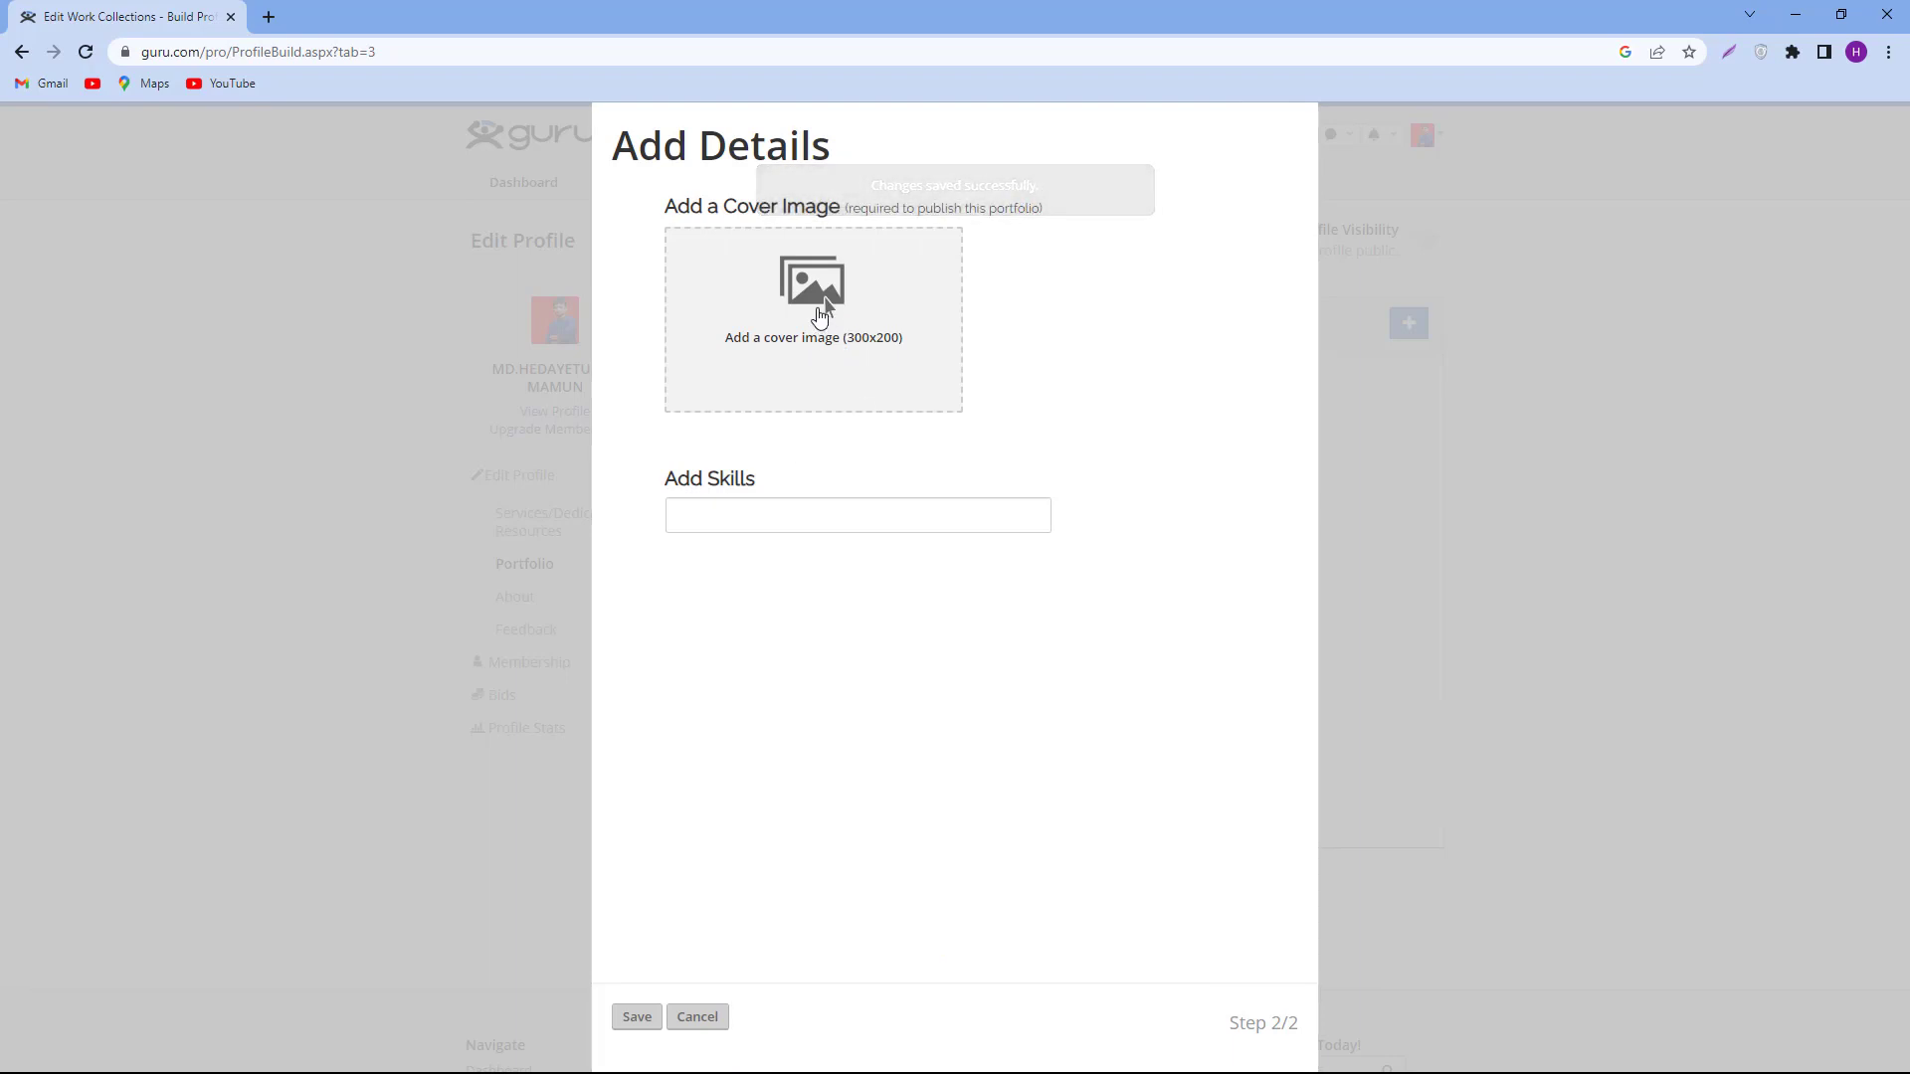
# Add the skills "SEO" and "Keyword Density Analysis" to the Elle Decoration portfolio.
pyautogui.click(778, 514)
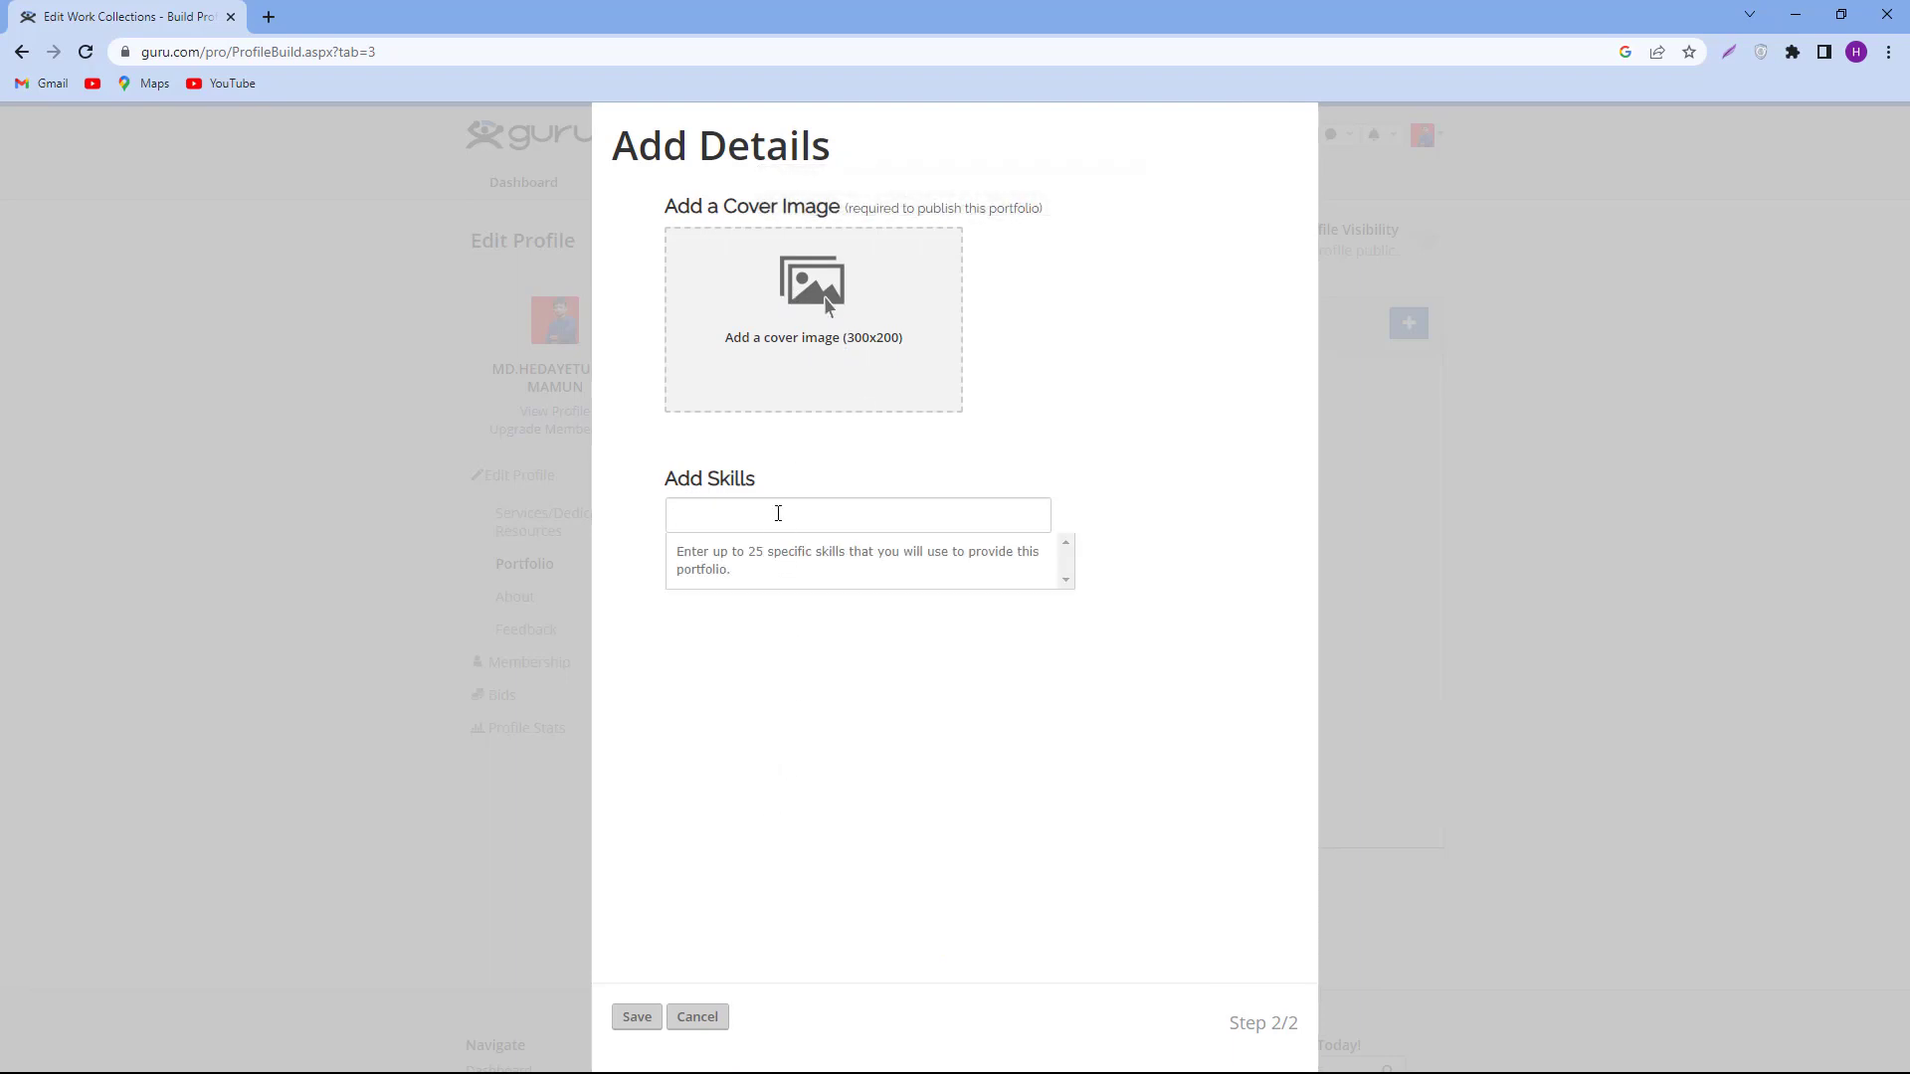
pyautogui.write('se')
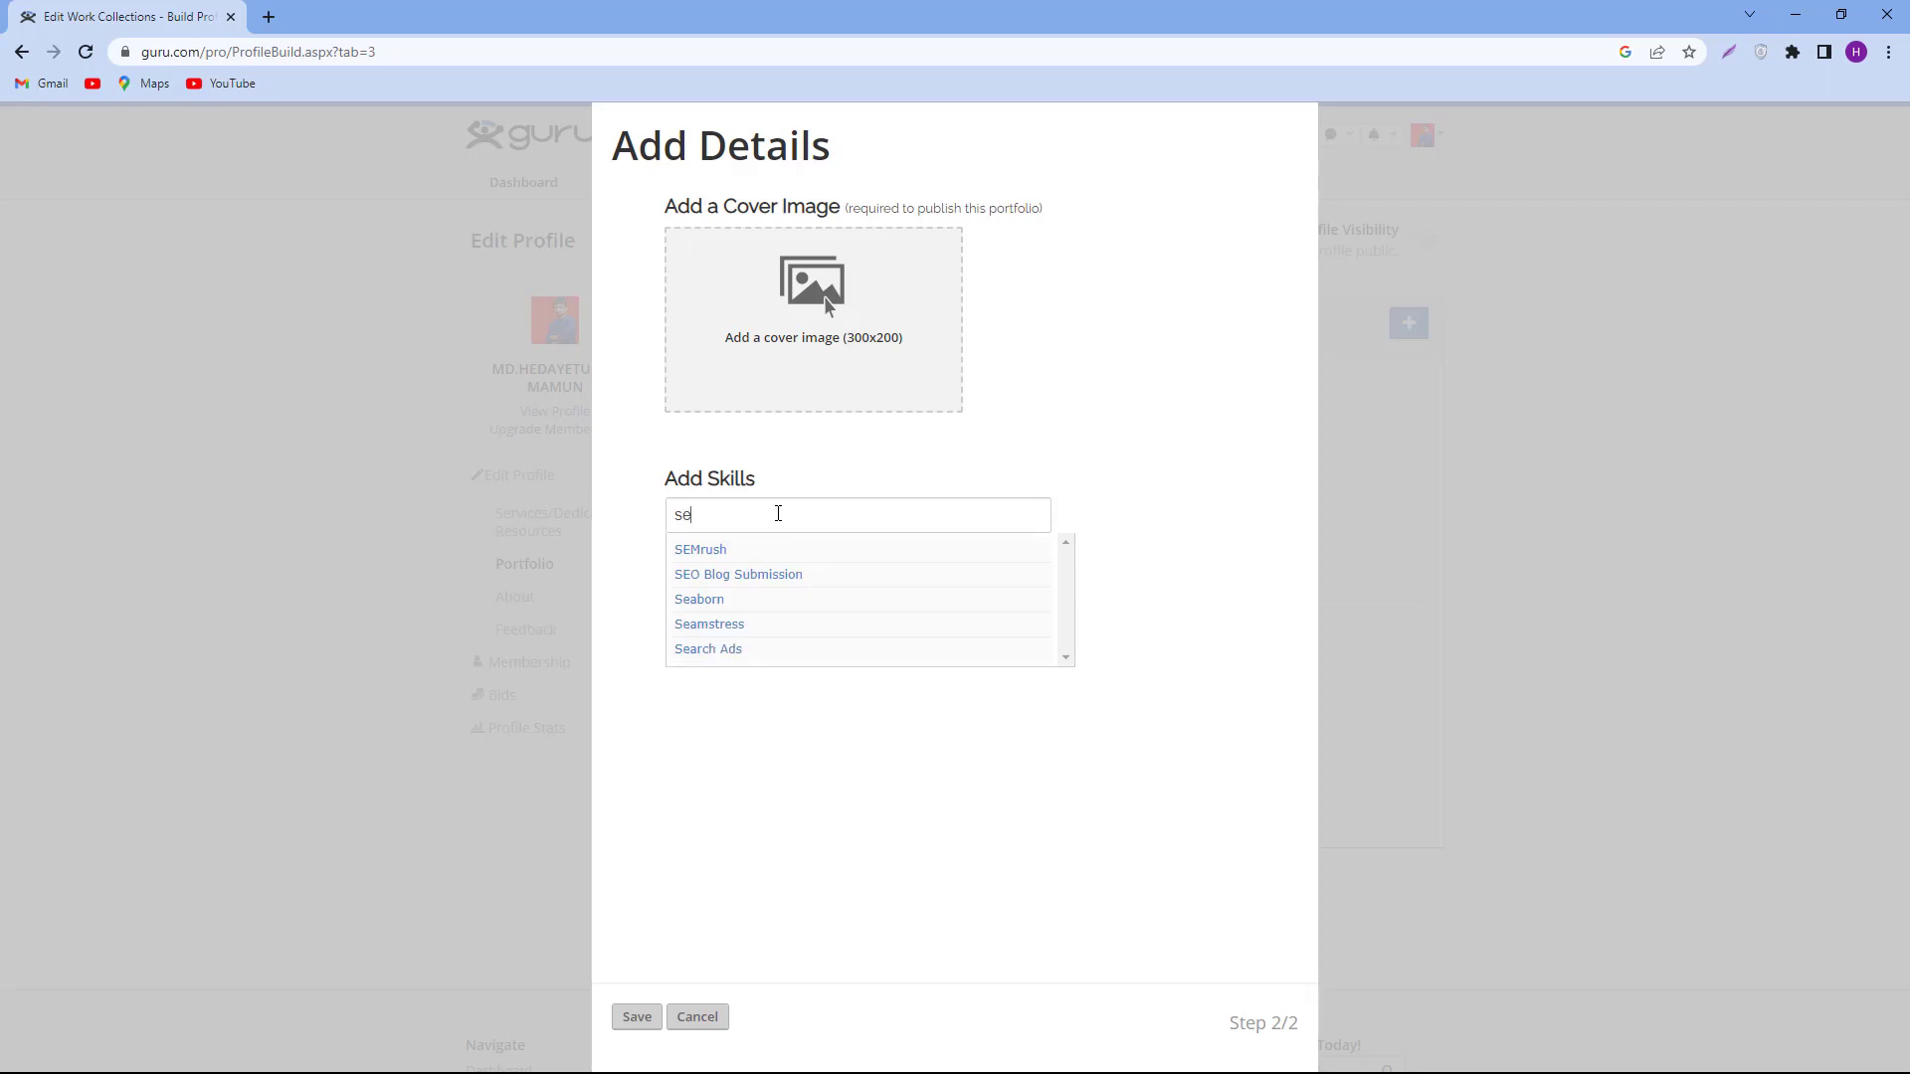
pyautogui.write('o')
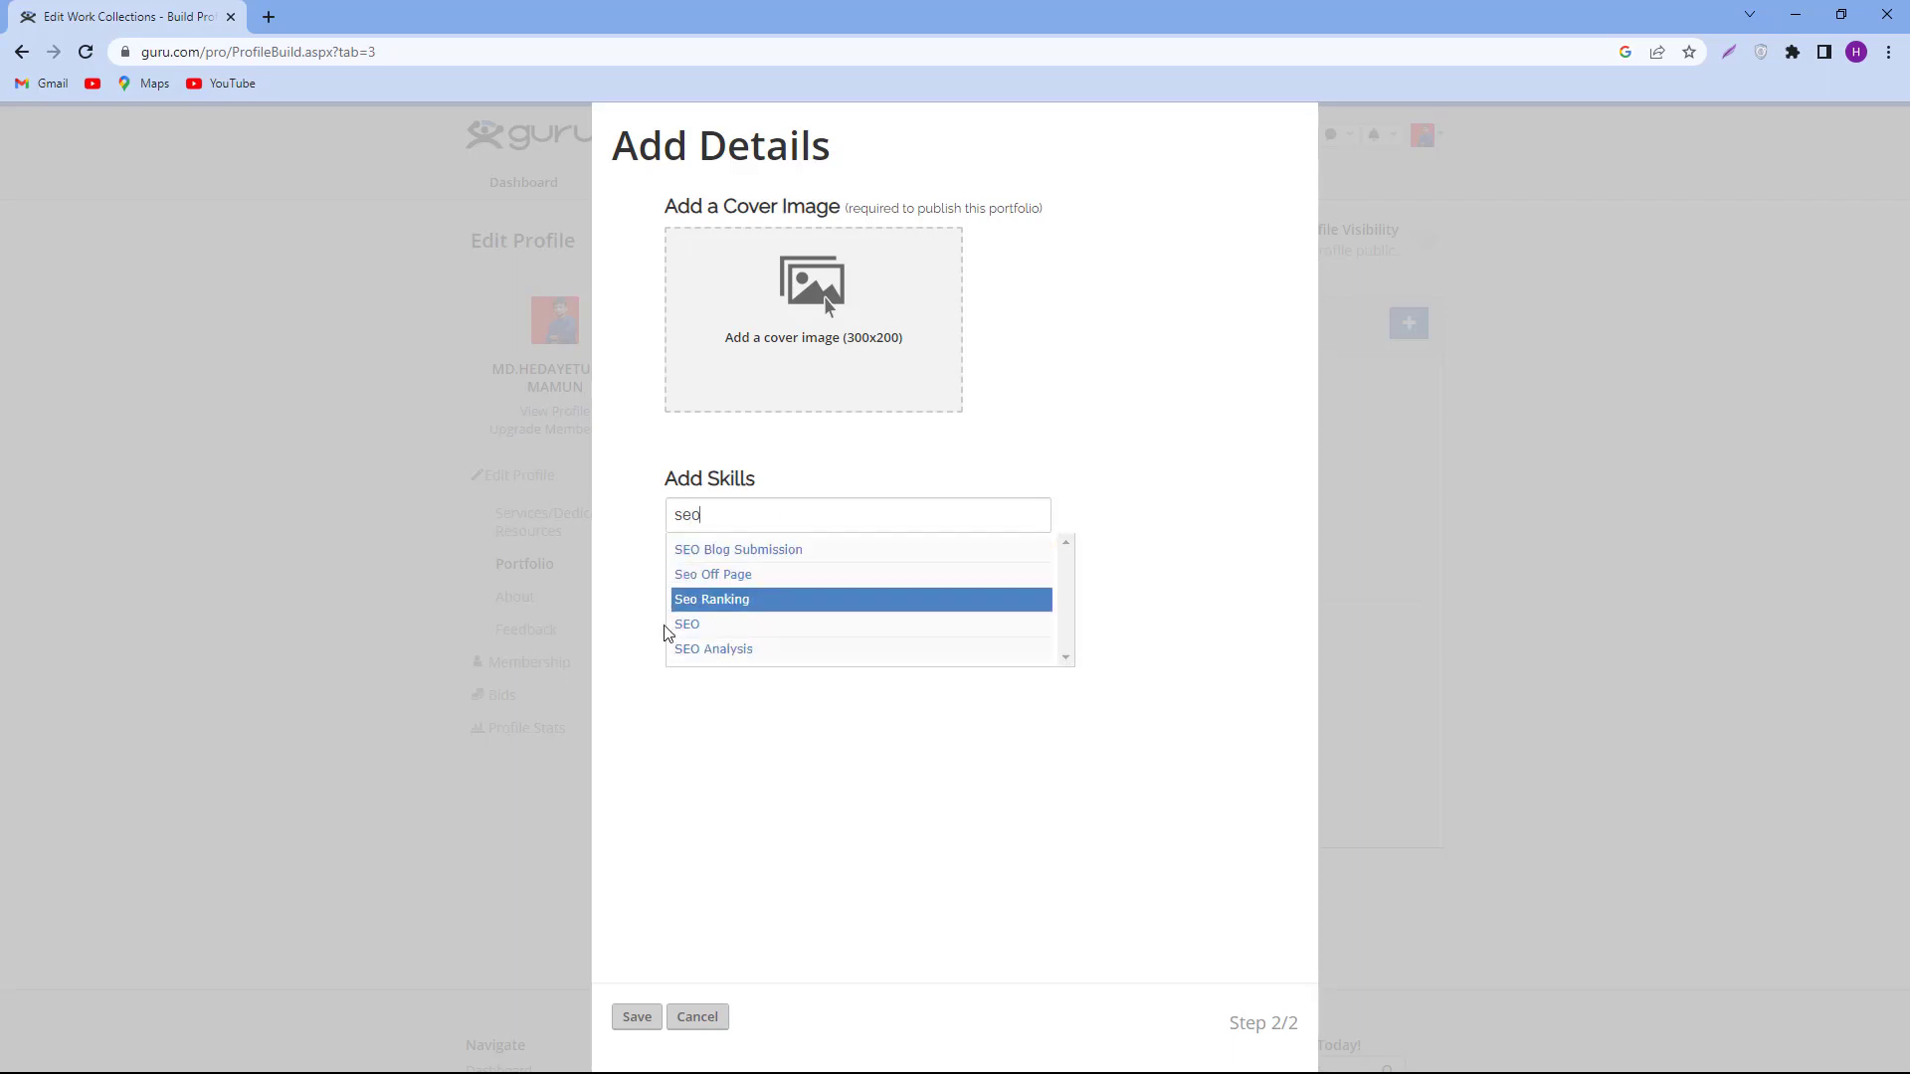
pyautogui.click(682, 626)
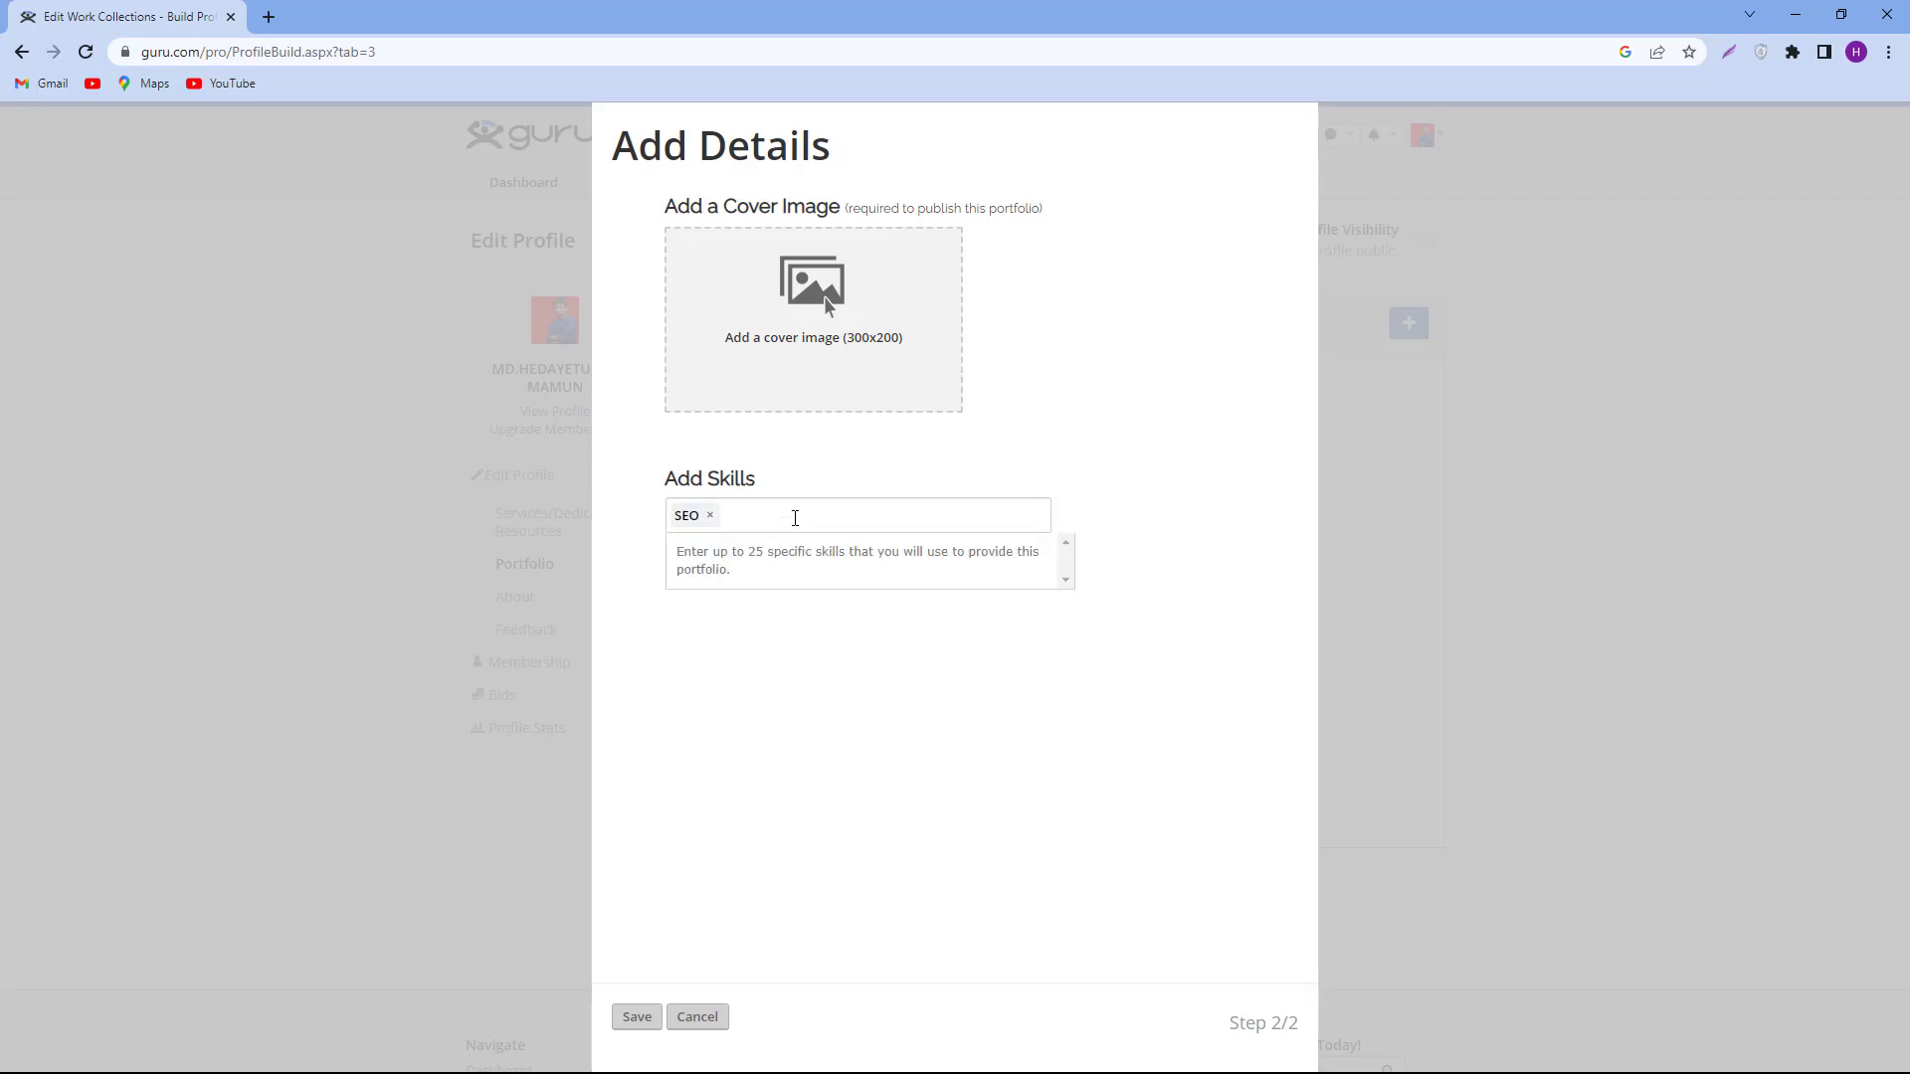
pyautogui.write('ke')
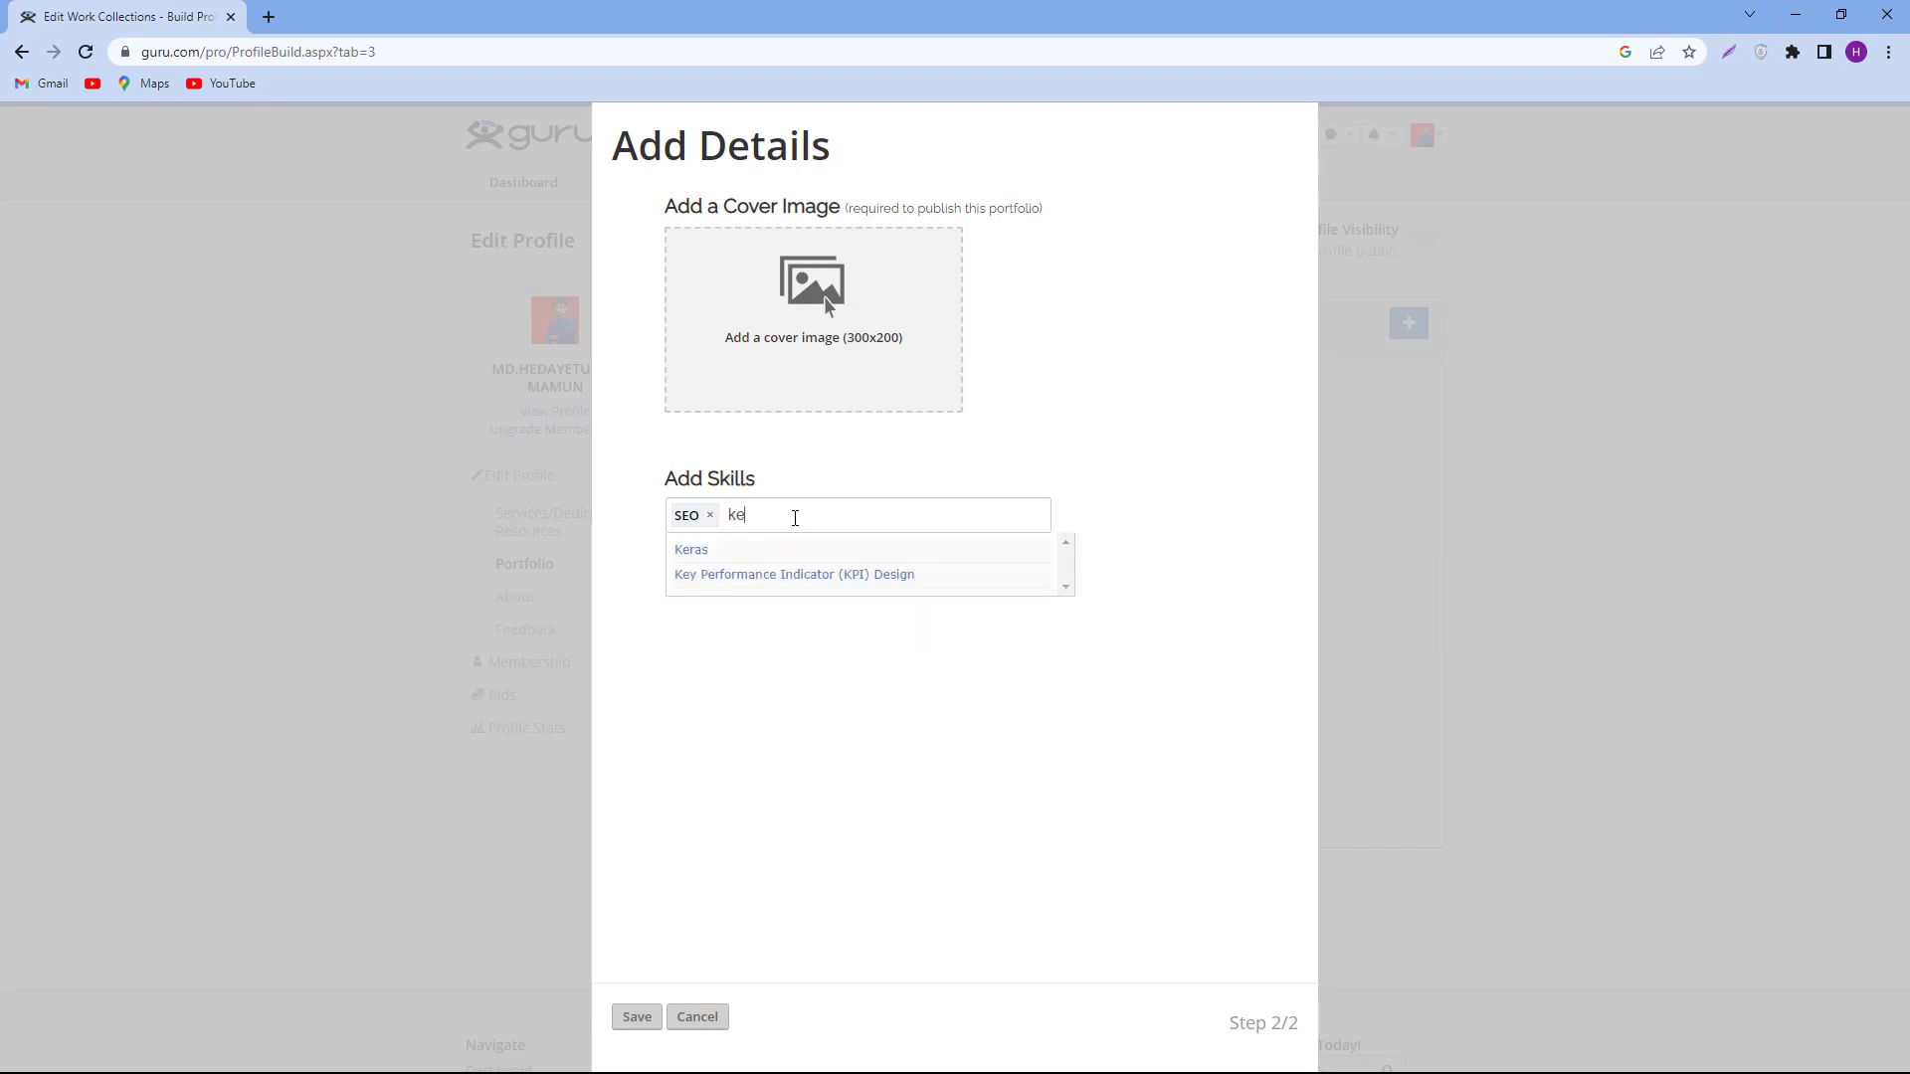
pyautogui.write('ywor')
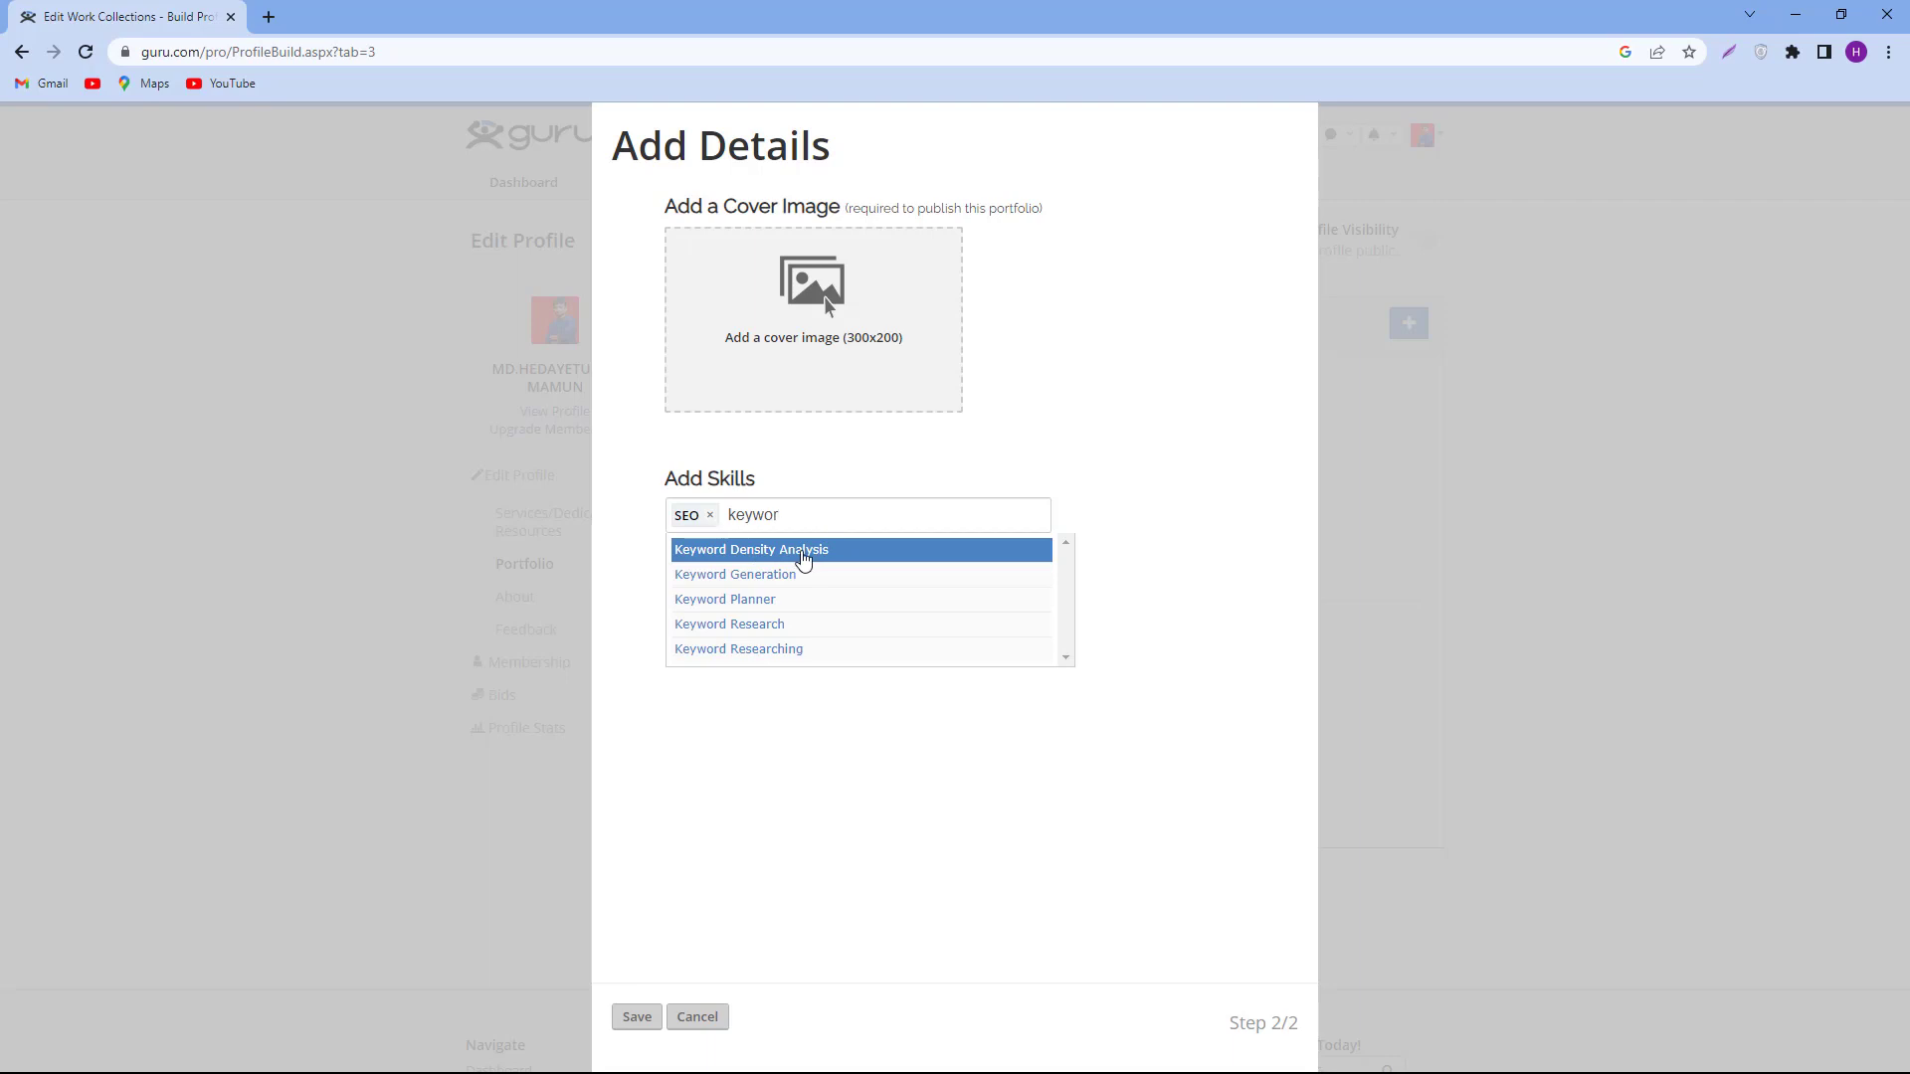
pyautogui.click(802, 555)
# Add the skills "Keyword Research" and "On-Page SEO" to the portfolio's skill list.
pyautogui.click(747, 520)
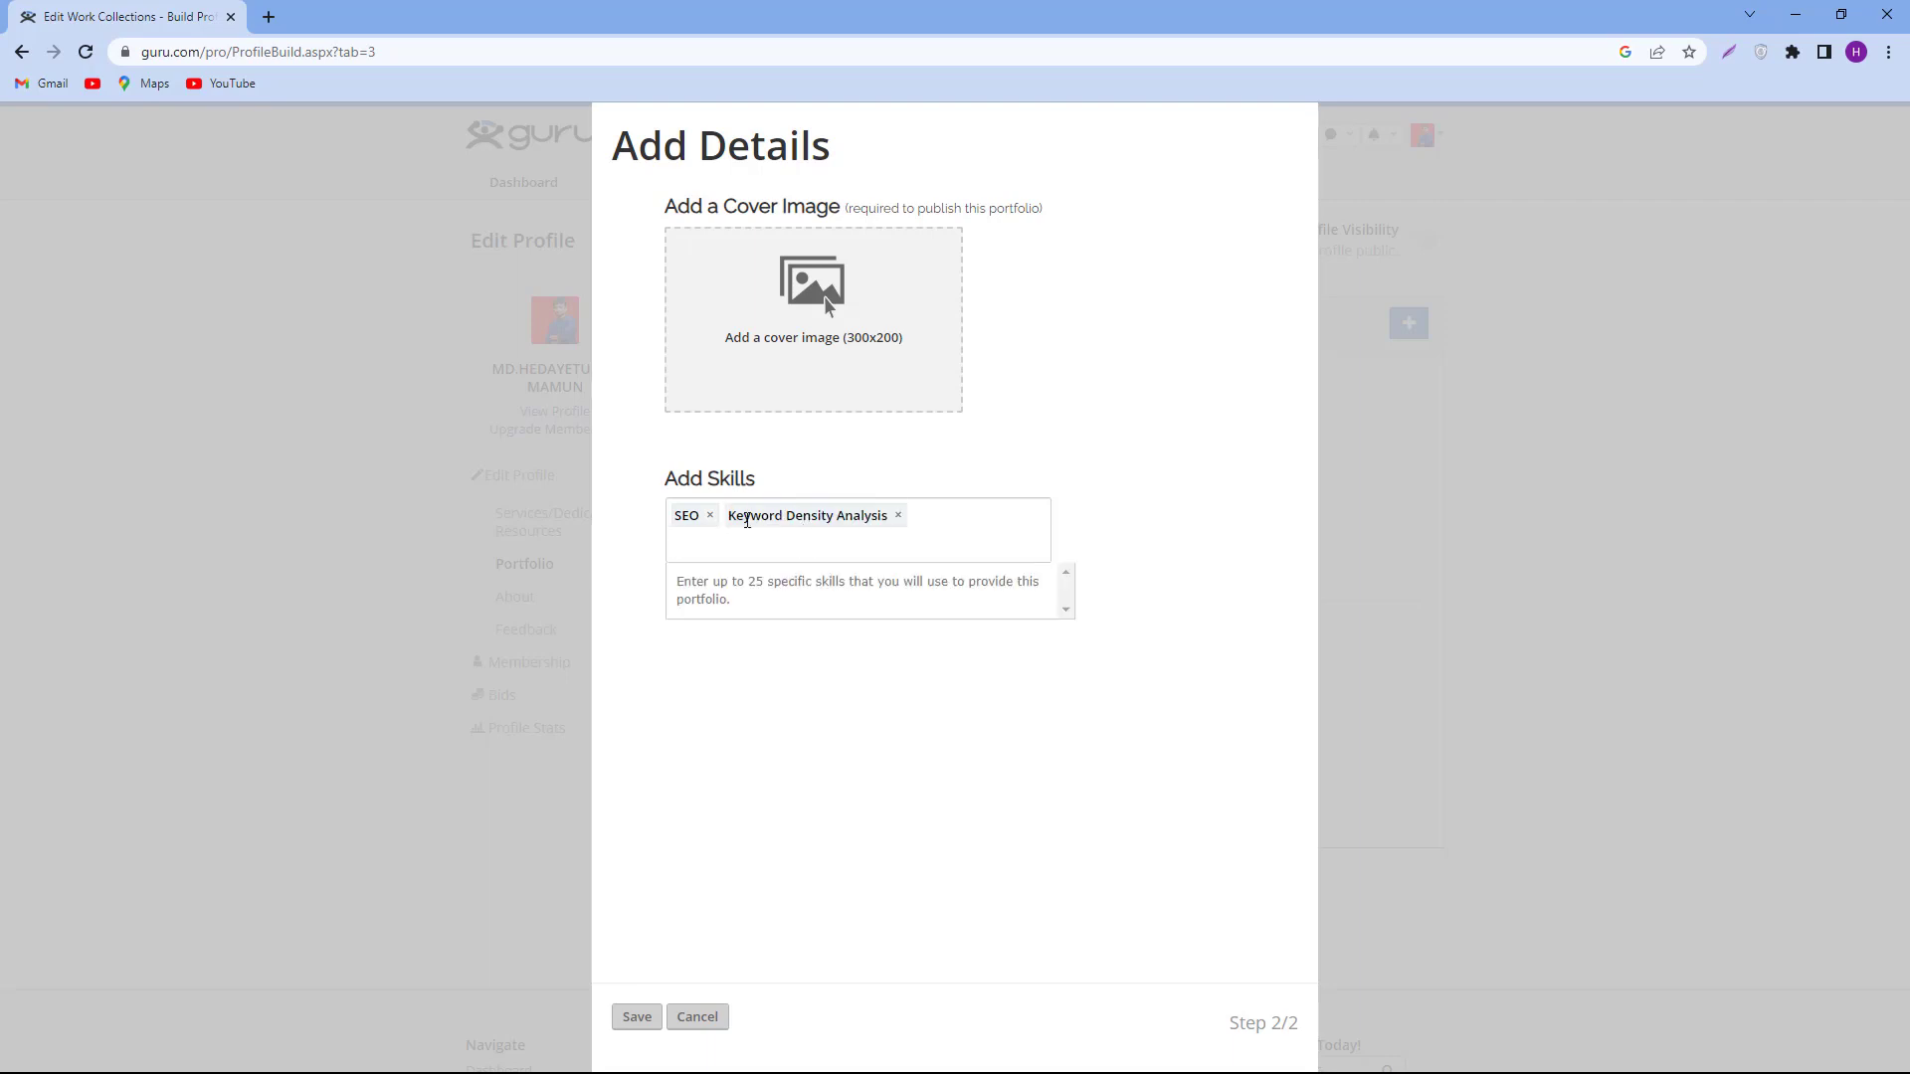
pyautogui.write('keywo')
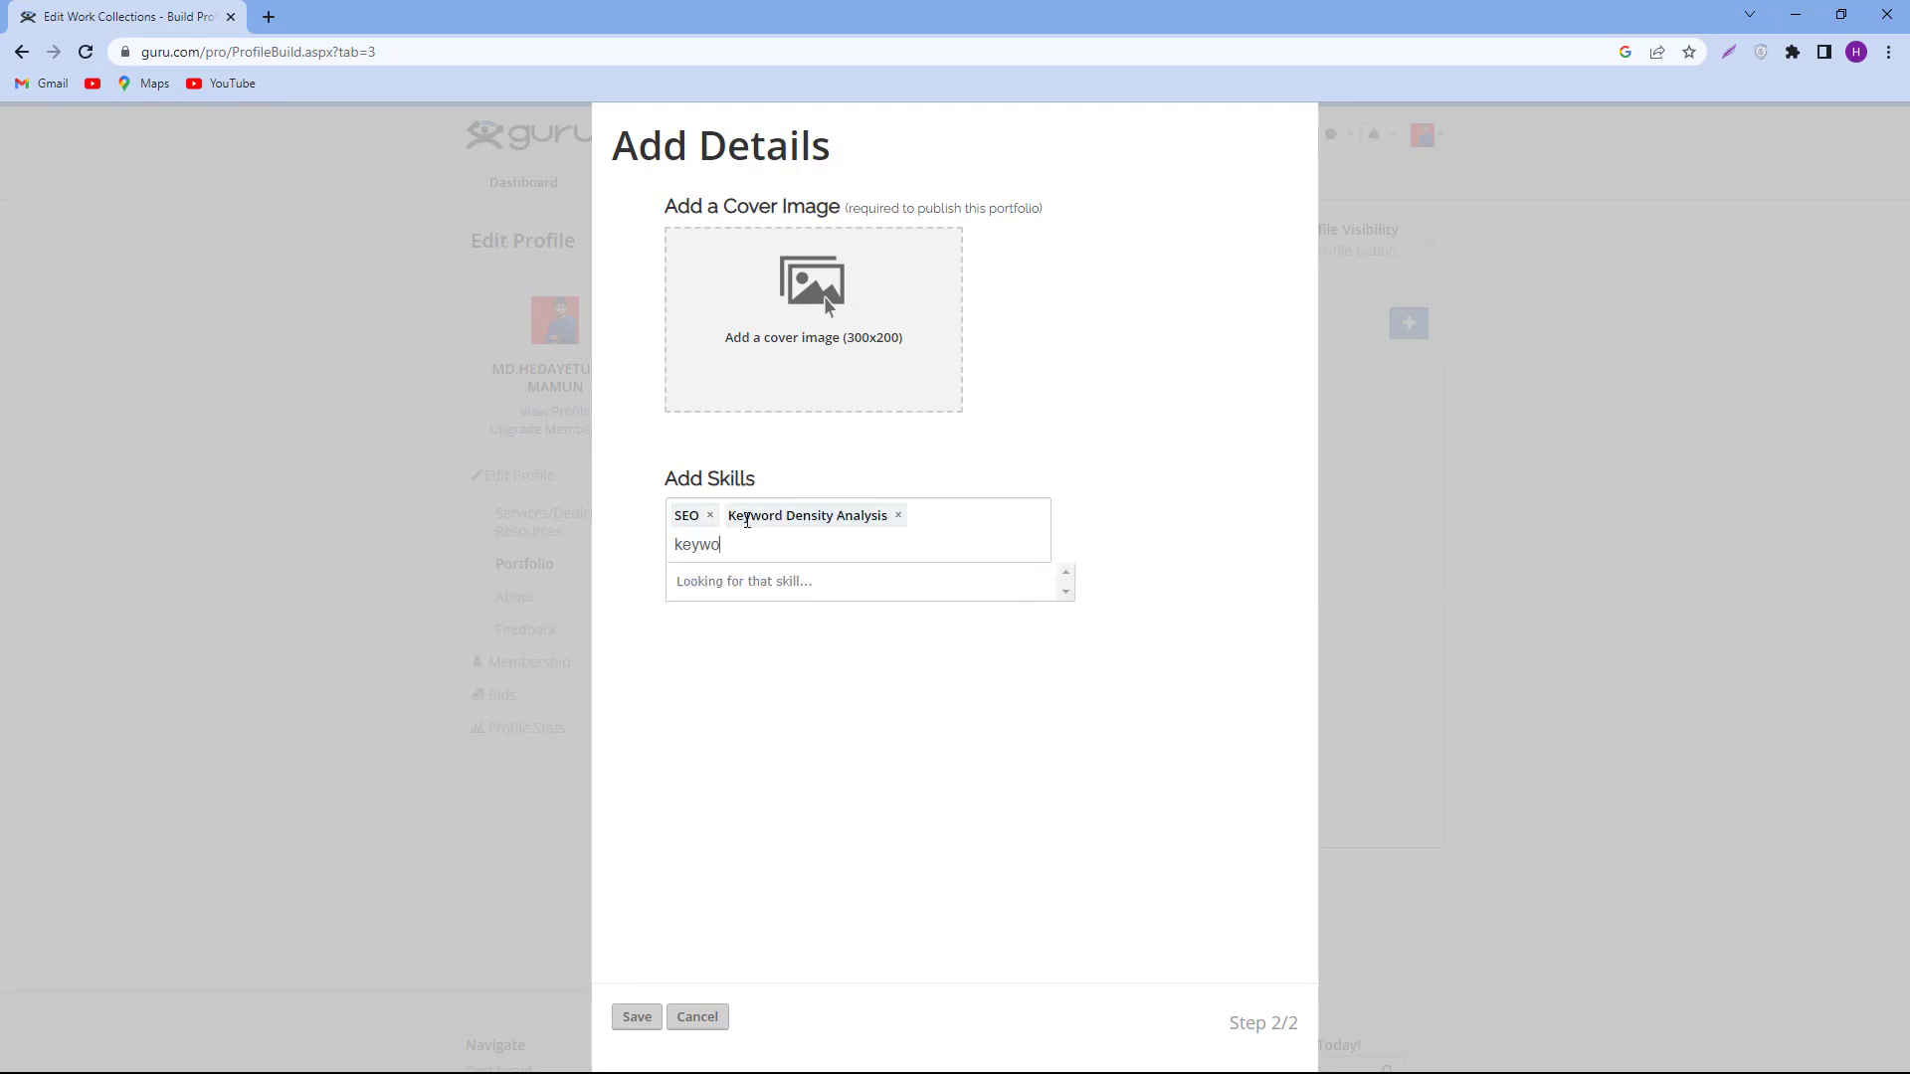
pyautogui.write('r')
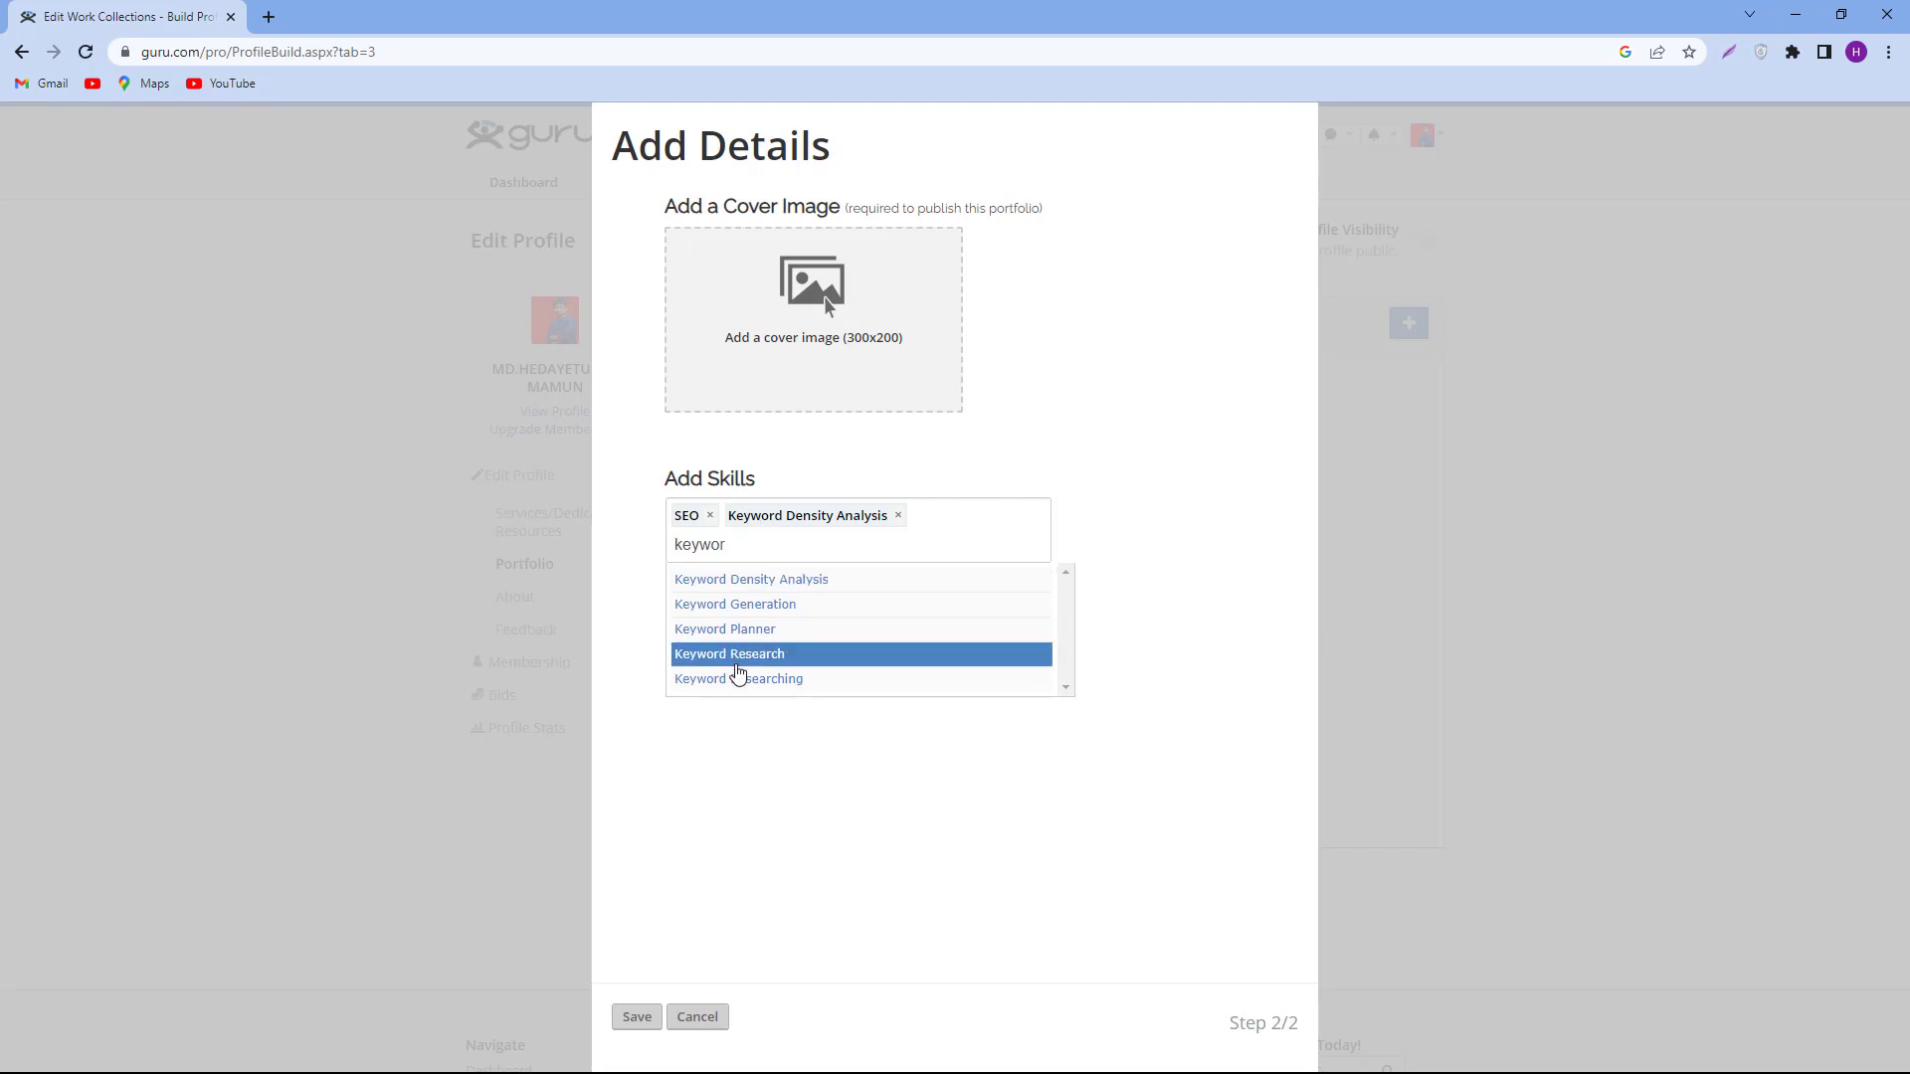
pyautogui.click(736, 663)
pyautogui.click(835, 553)
pyautogui.write('O')
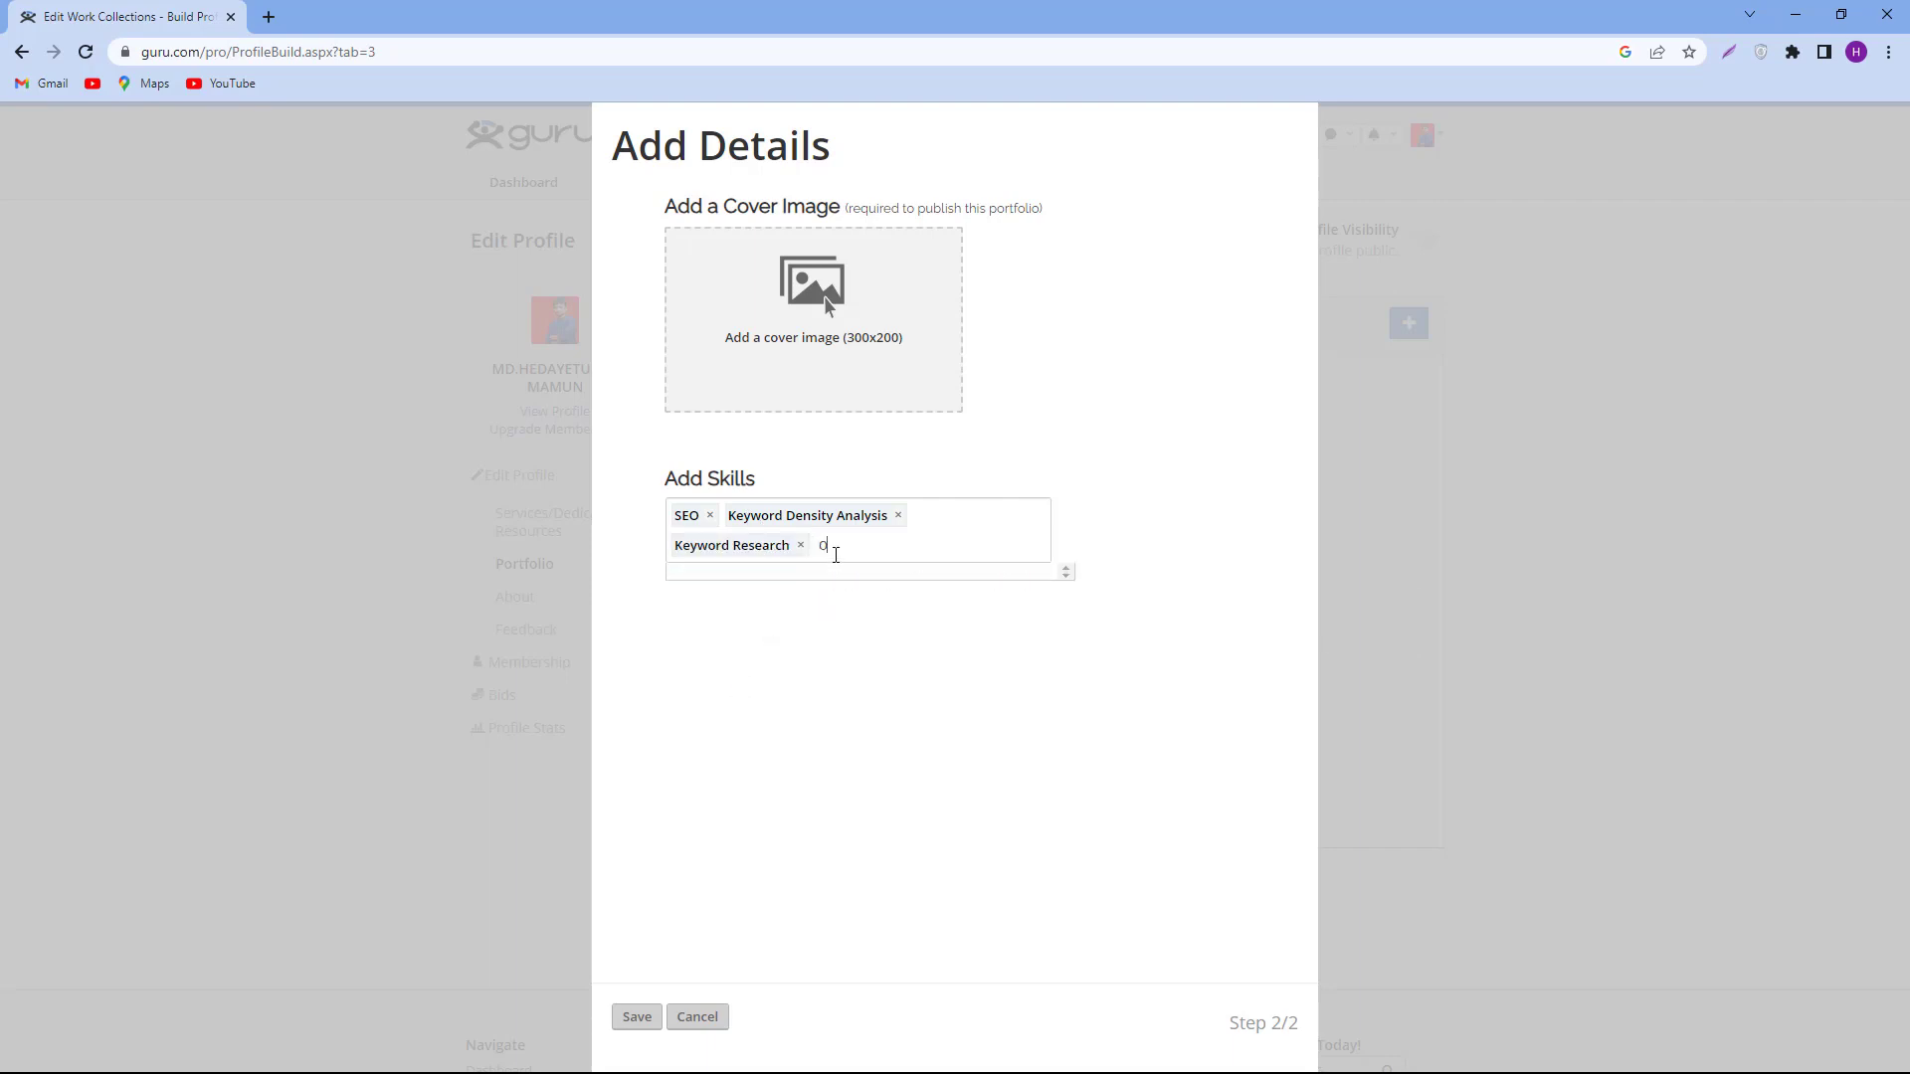
pyautogui.write('n')
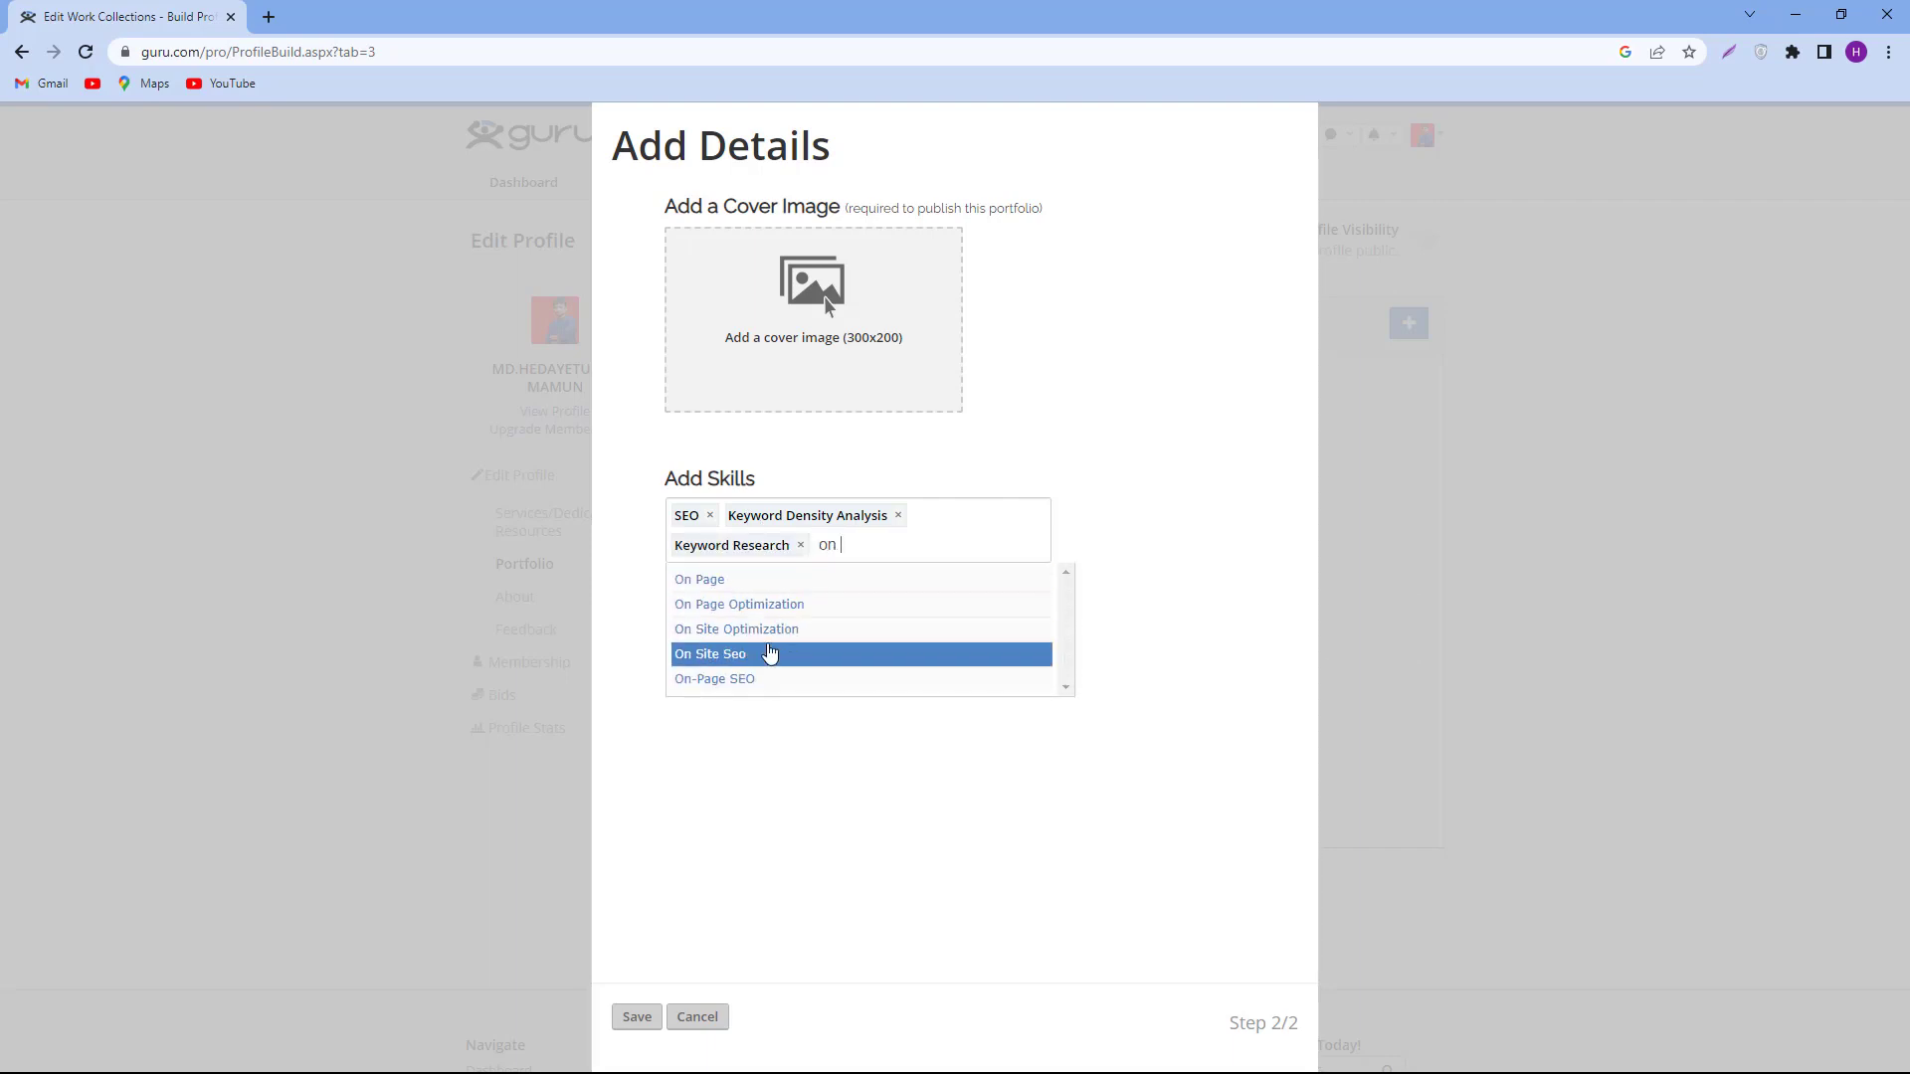
pyautogui.click(739, 681)
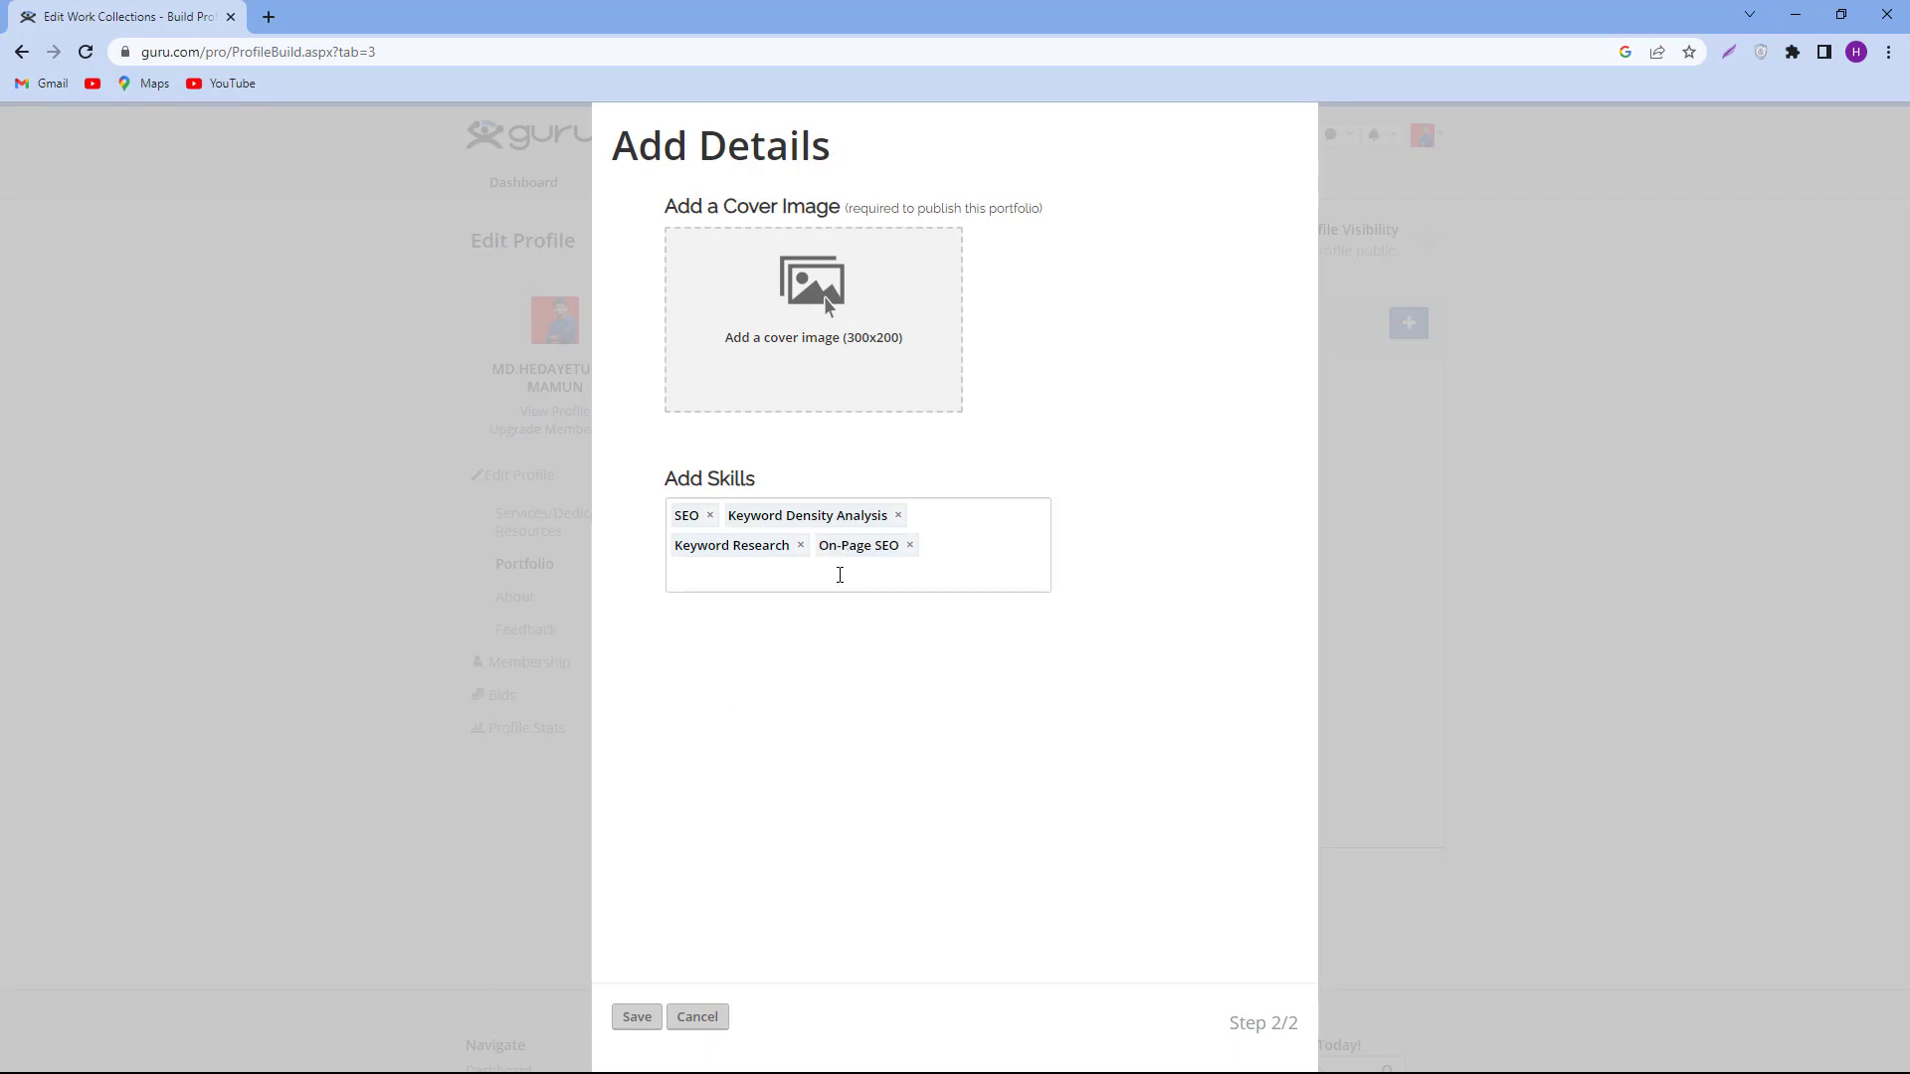
# Add the skills "Link Building" and "Guest Blog Post", and save the portfolio as a draft.
pyautogui.write('o')
pyautogui.press('BackSpace')
pyautogui.write('link')
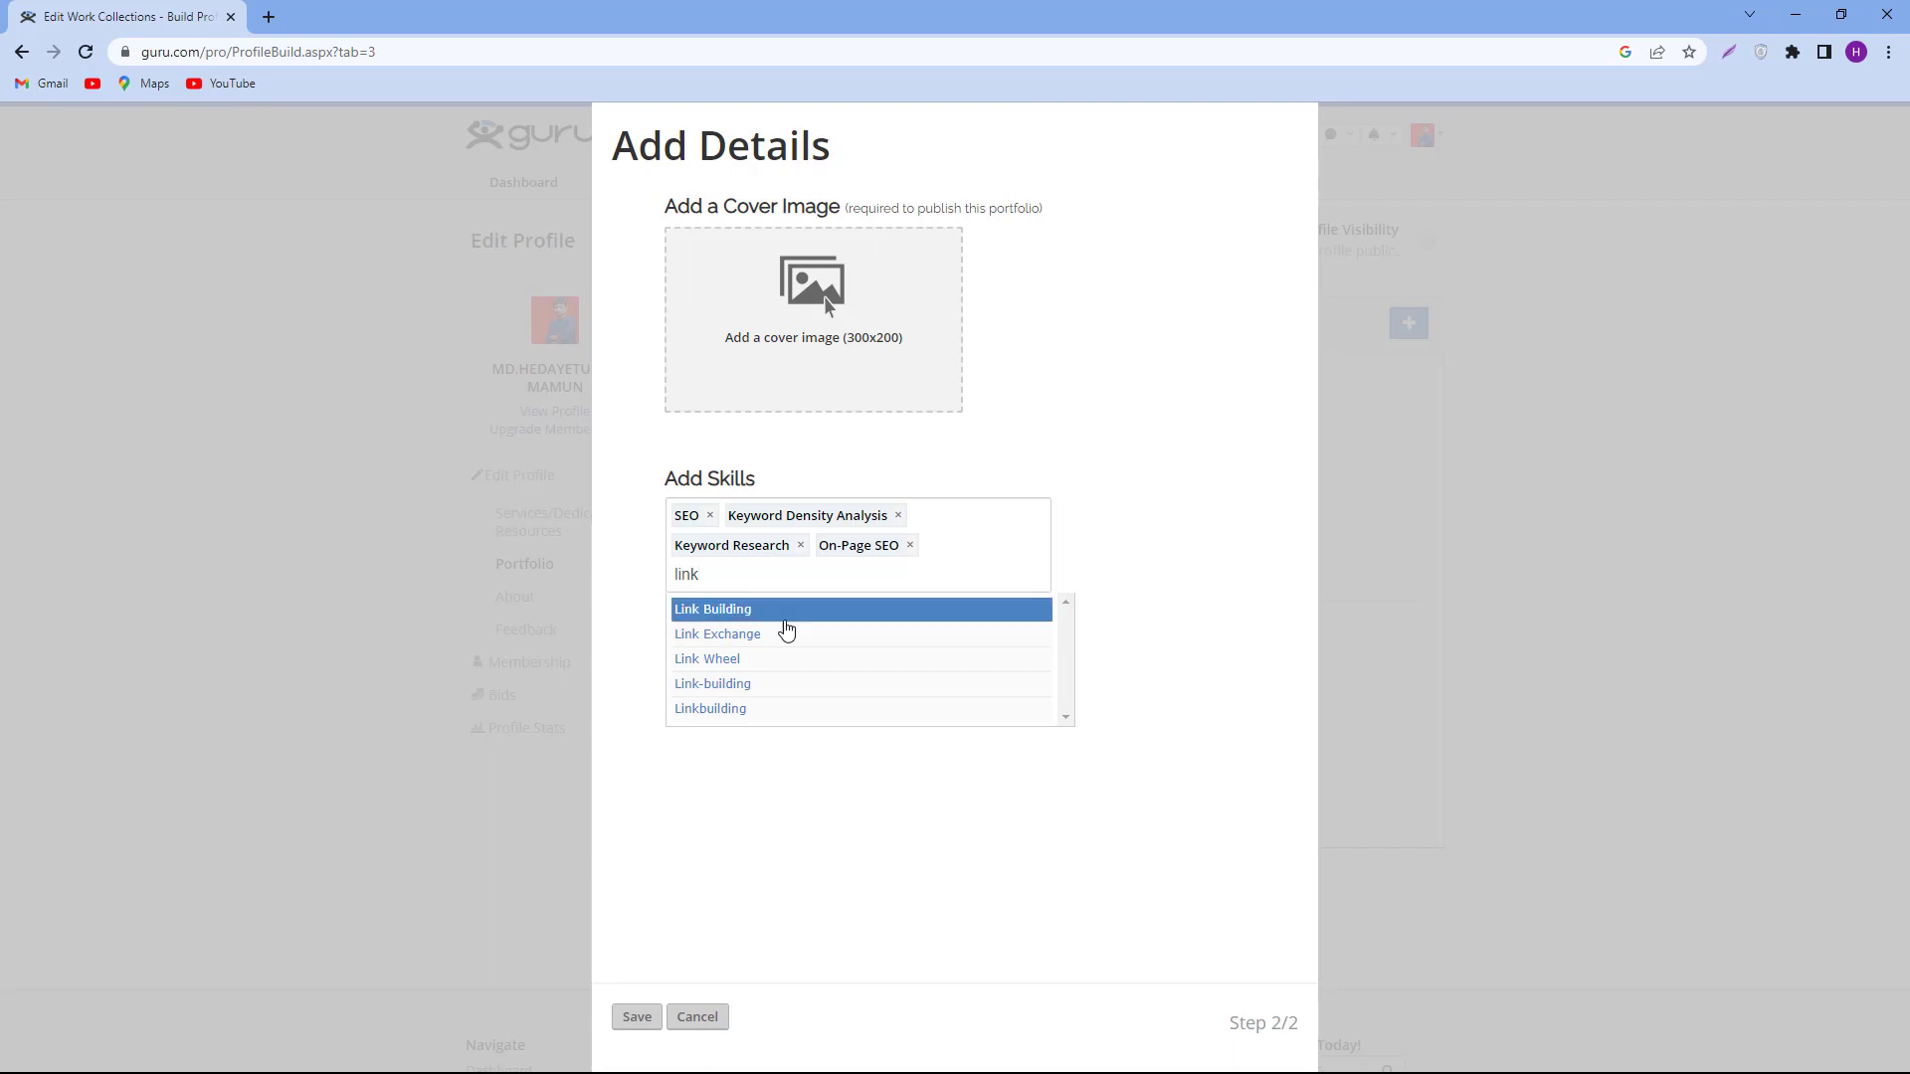
pyautogui.click(783, 617)
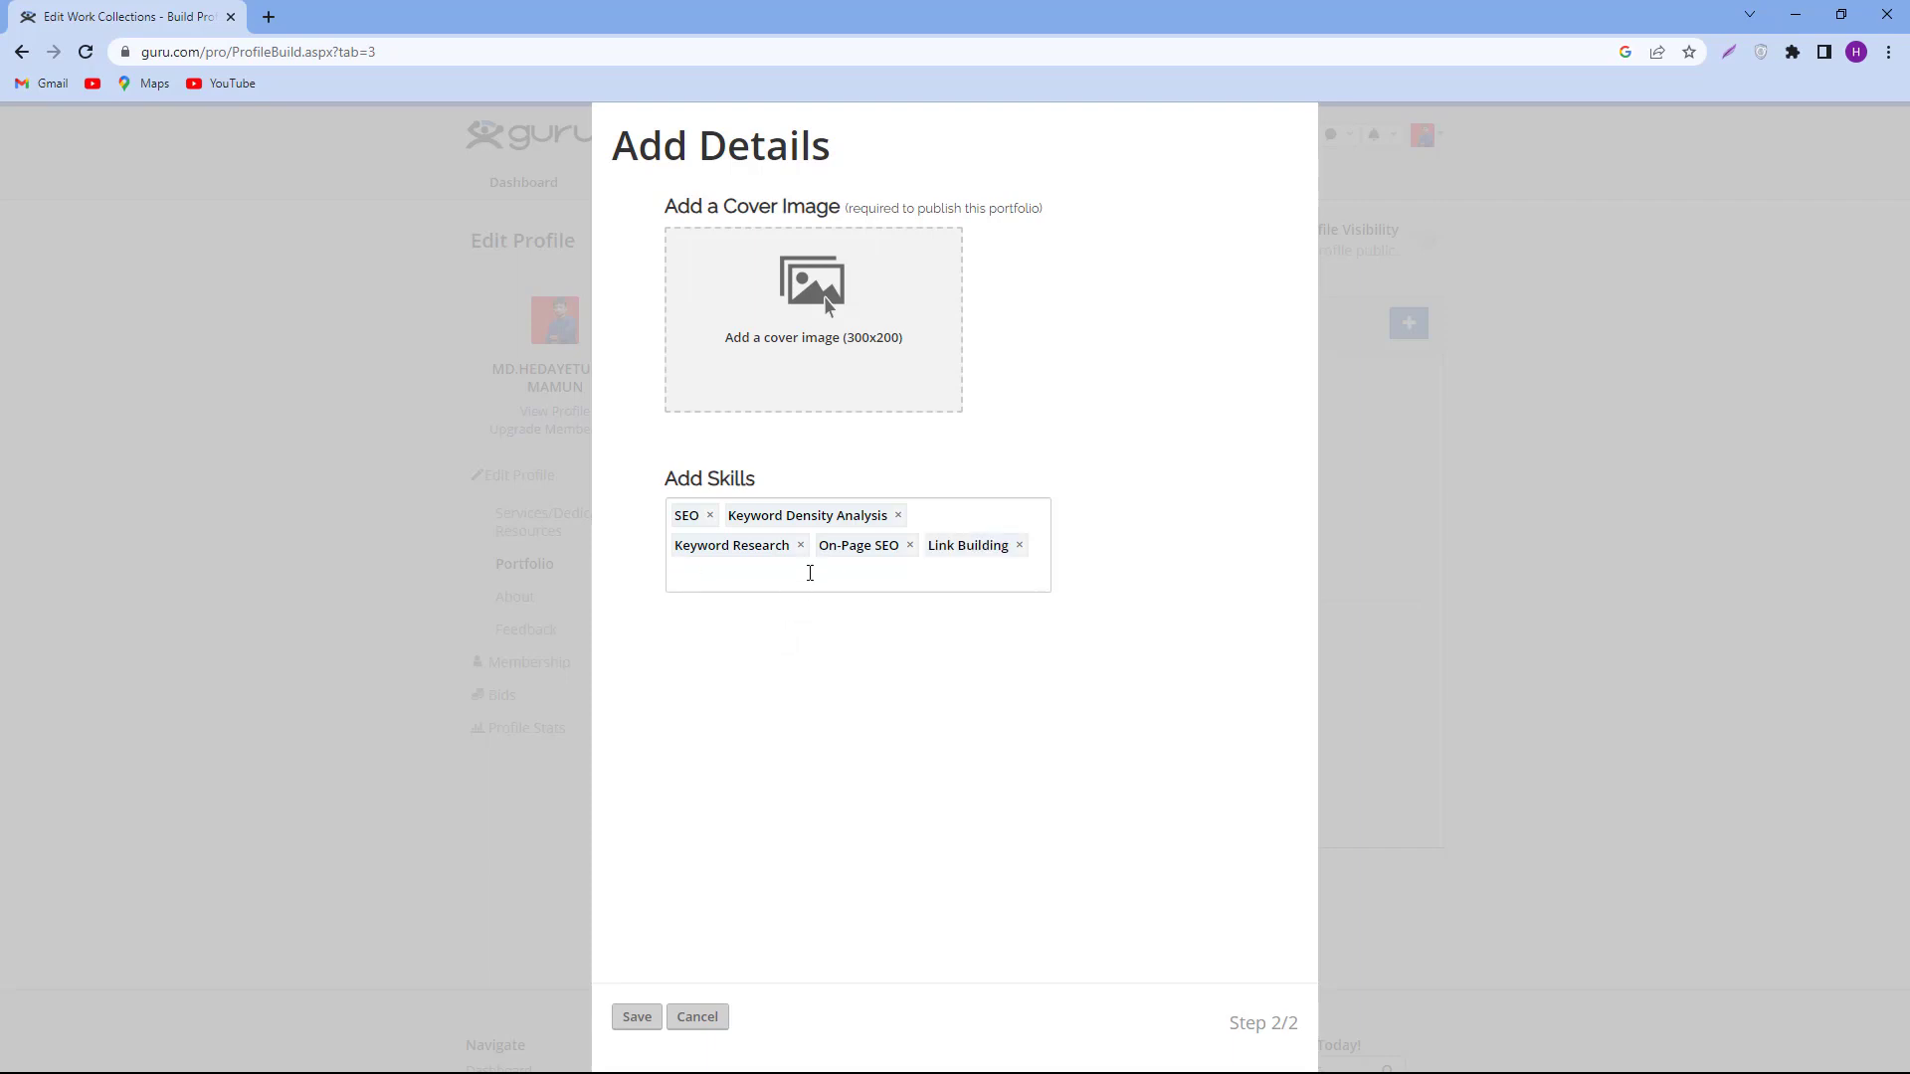
pyautogui.write('gy')
pyautogui.press('BackSpace')
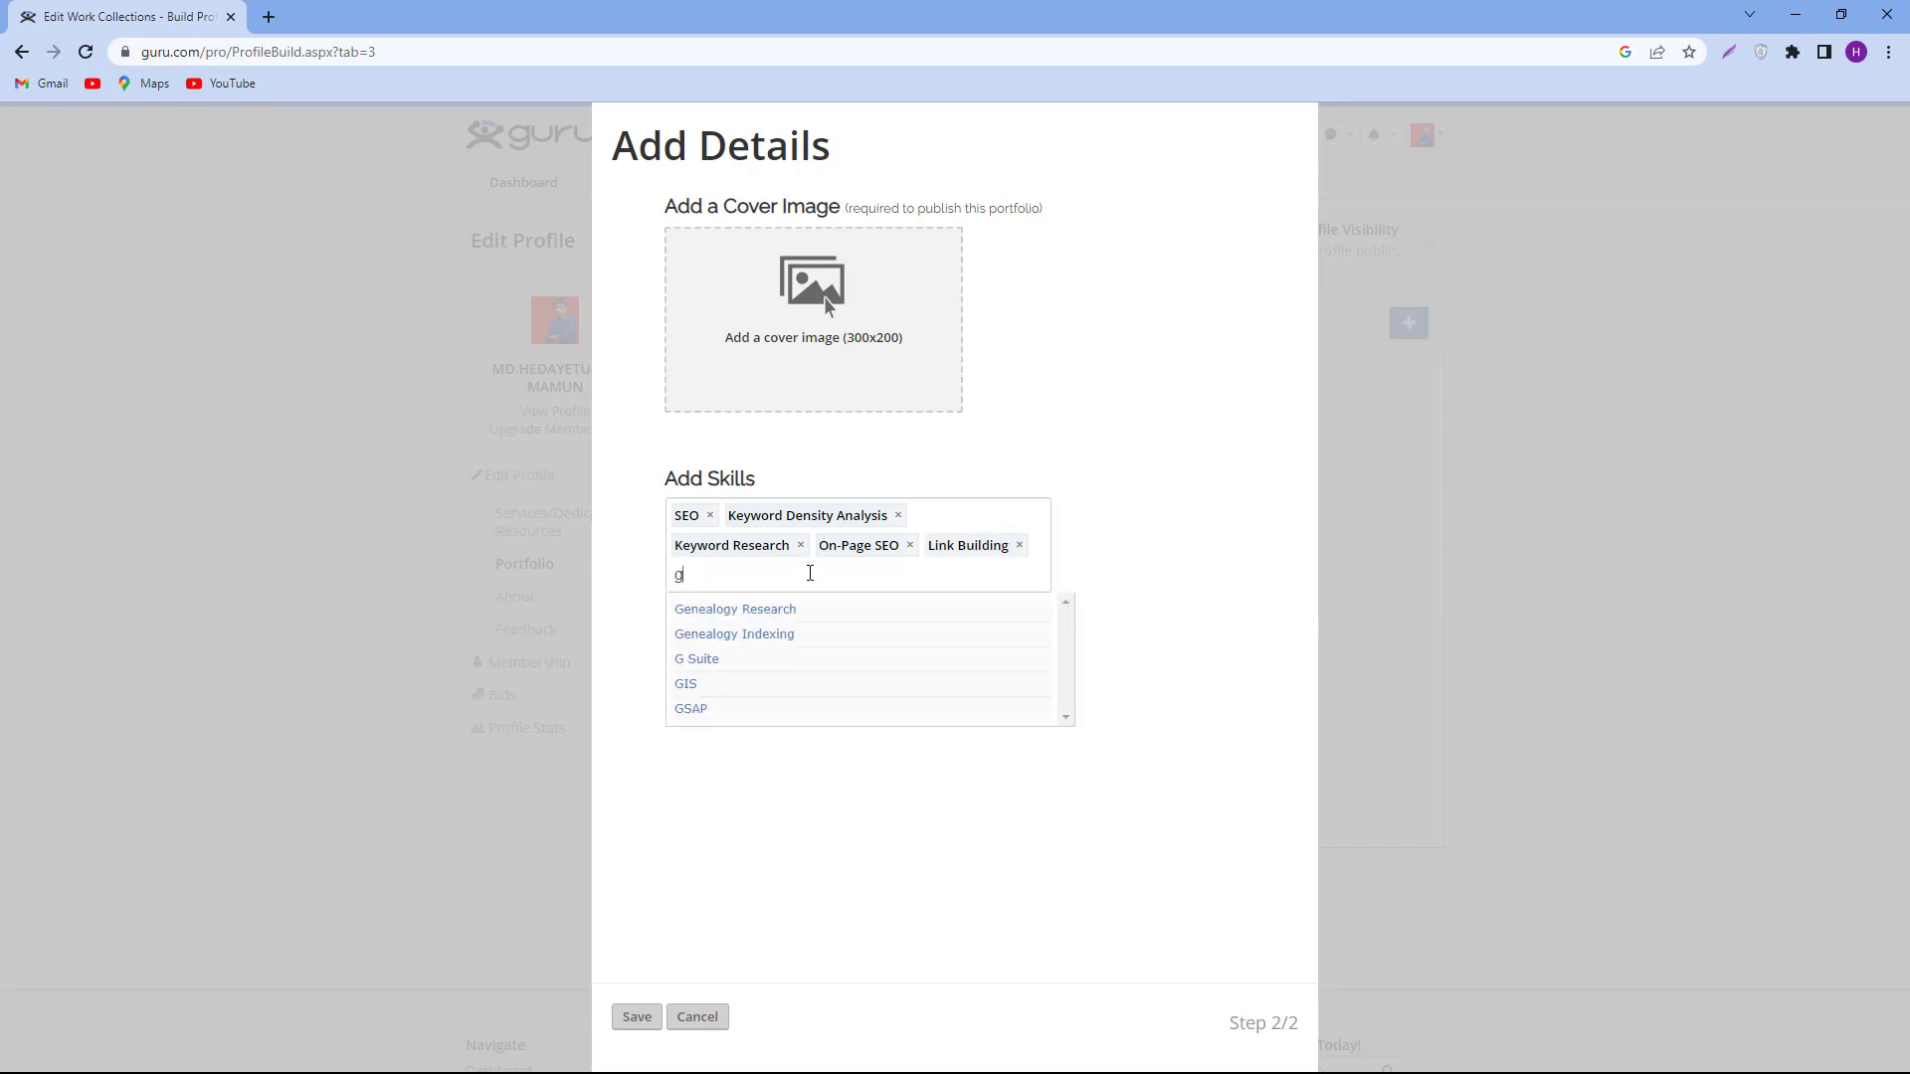
pyautogui.write('uest')
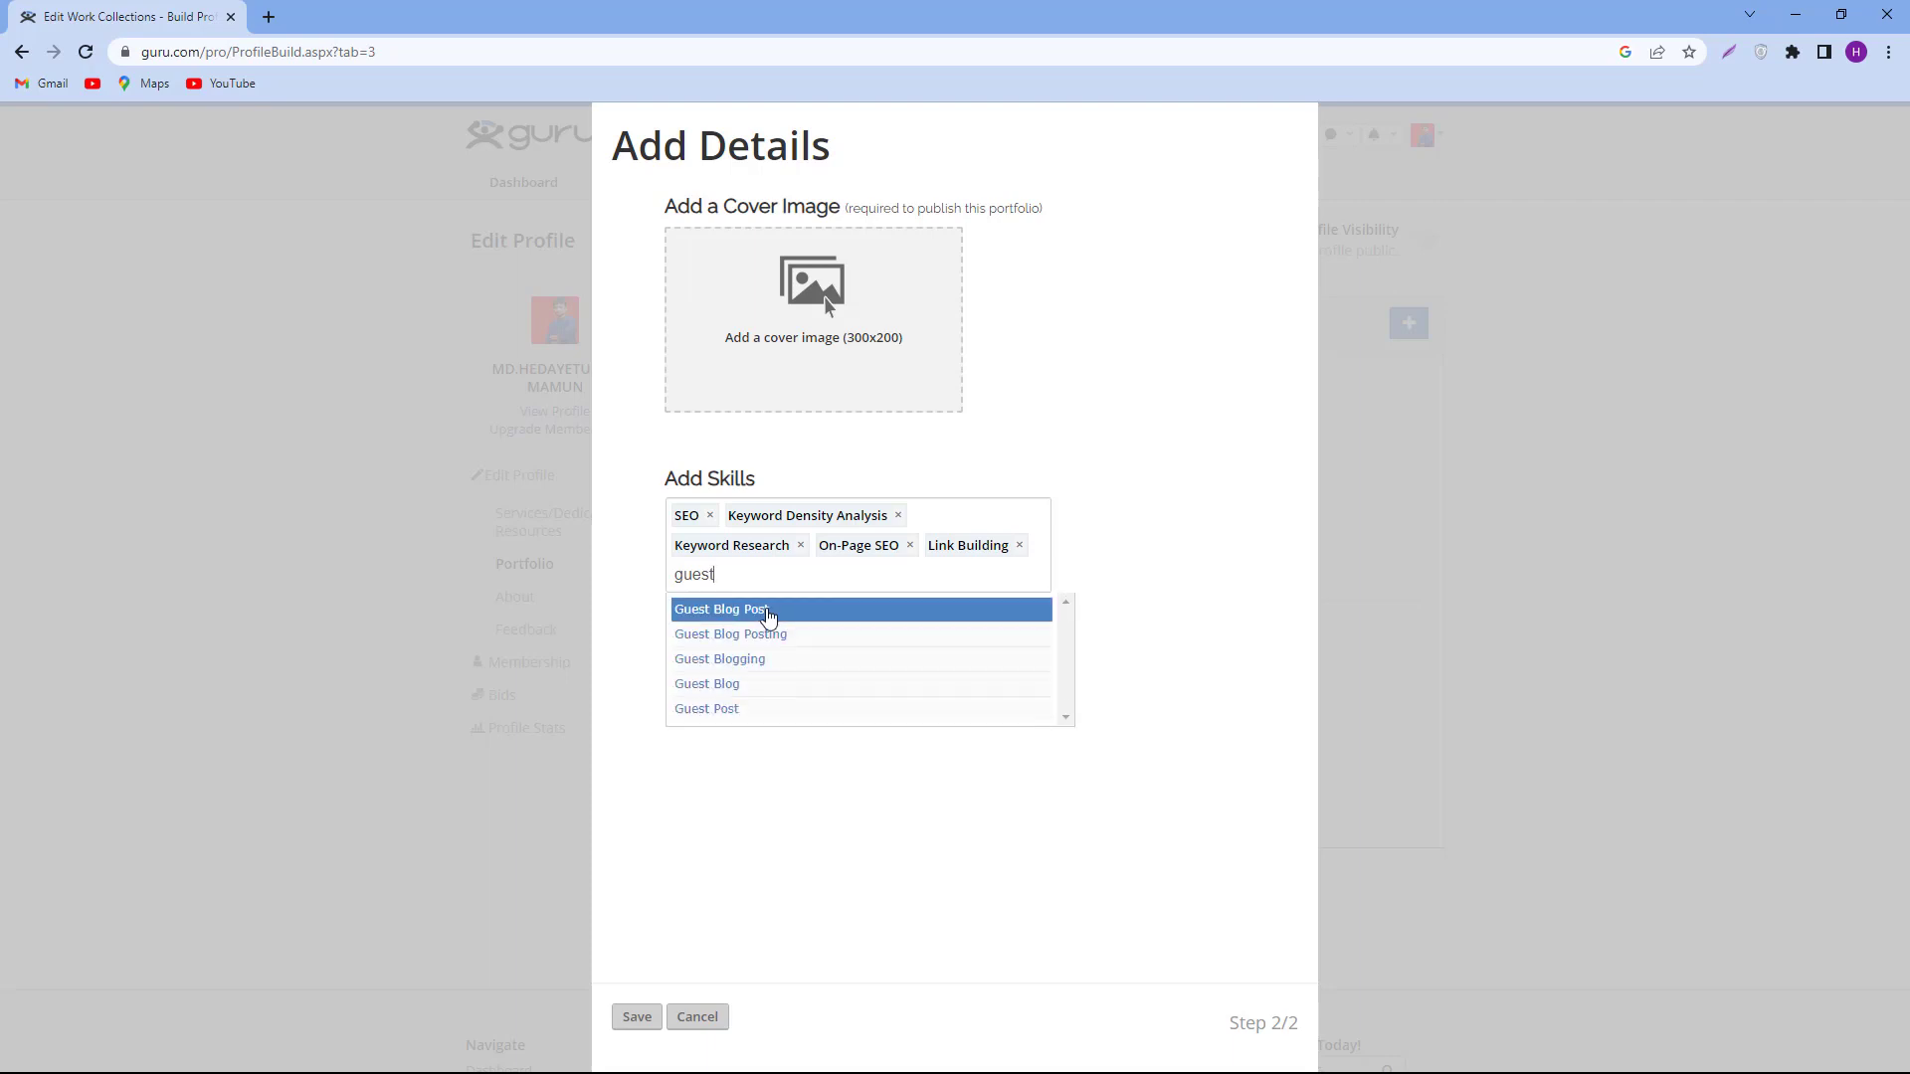
pyautogui.click(822, 614)
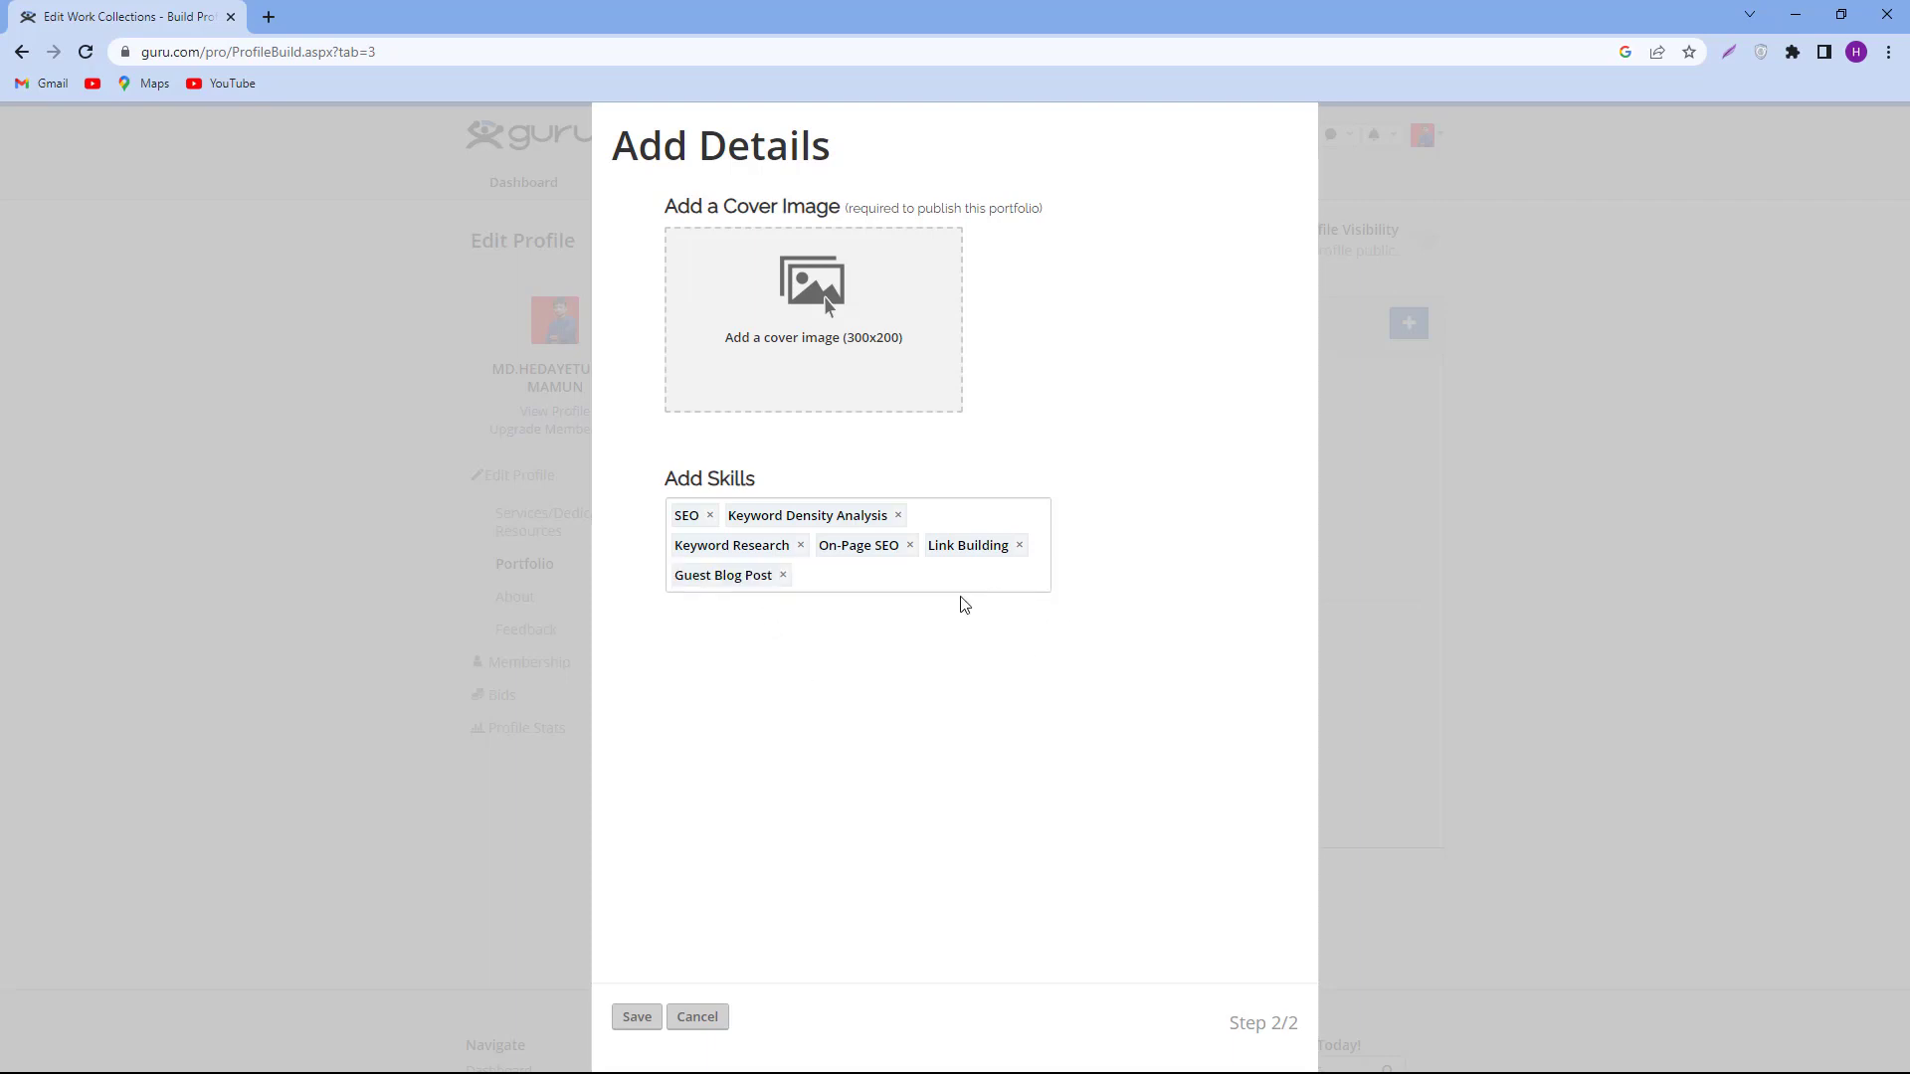
pyautogui.click(633, 1017)
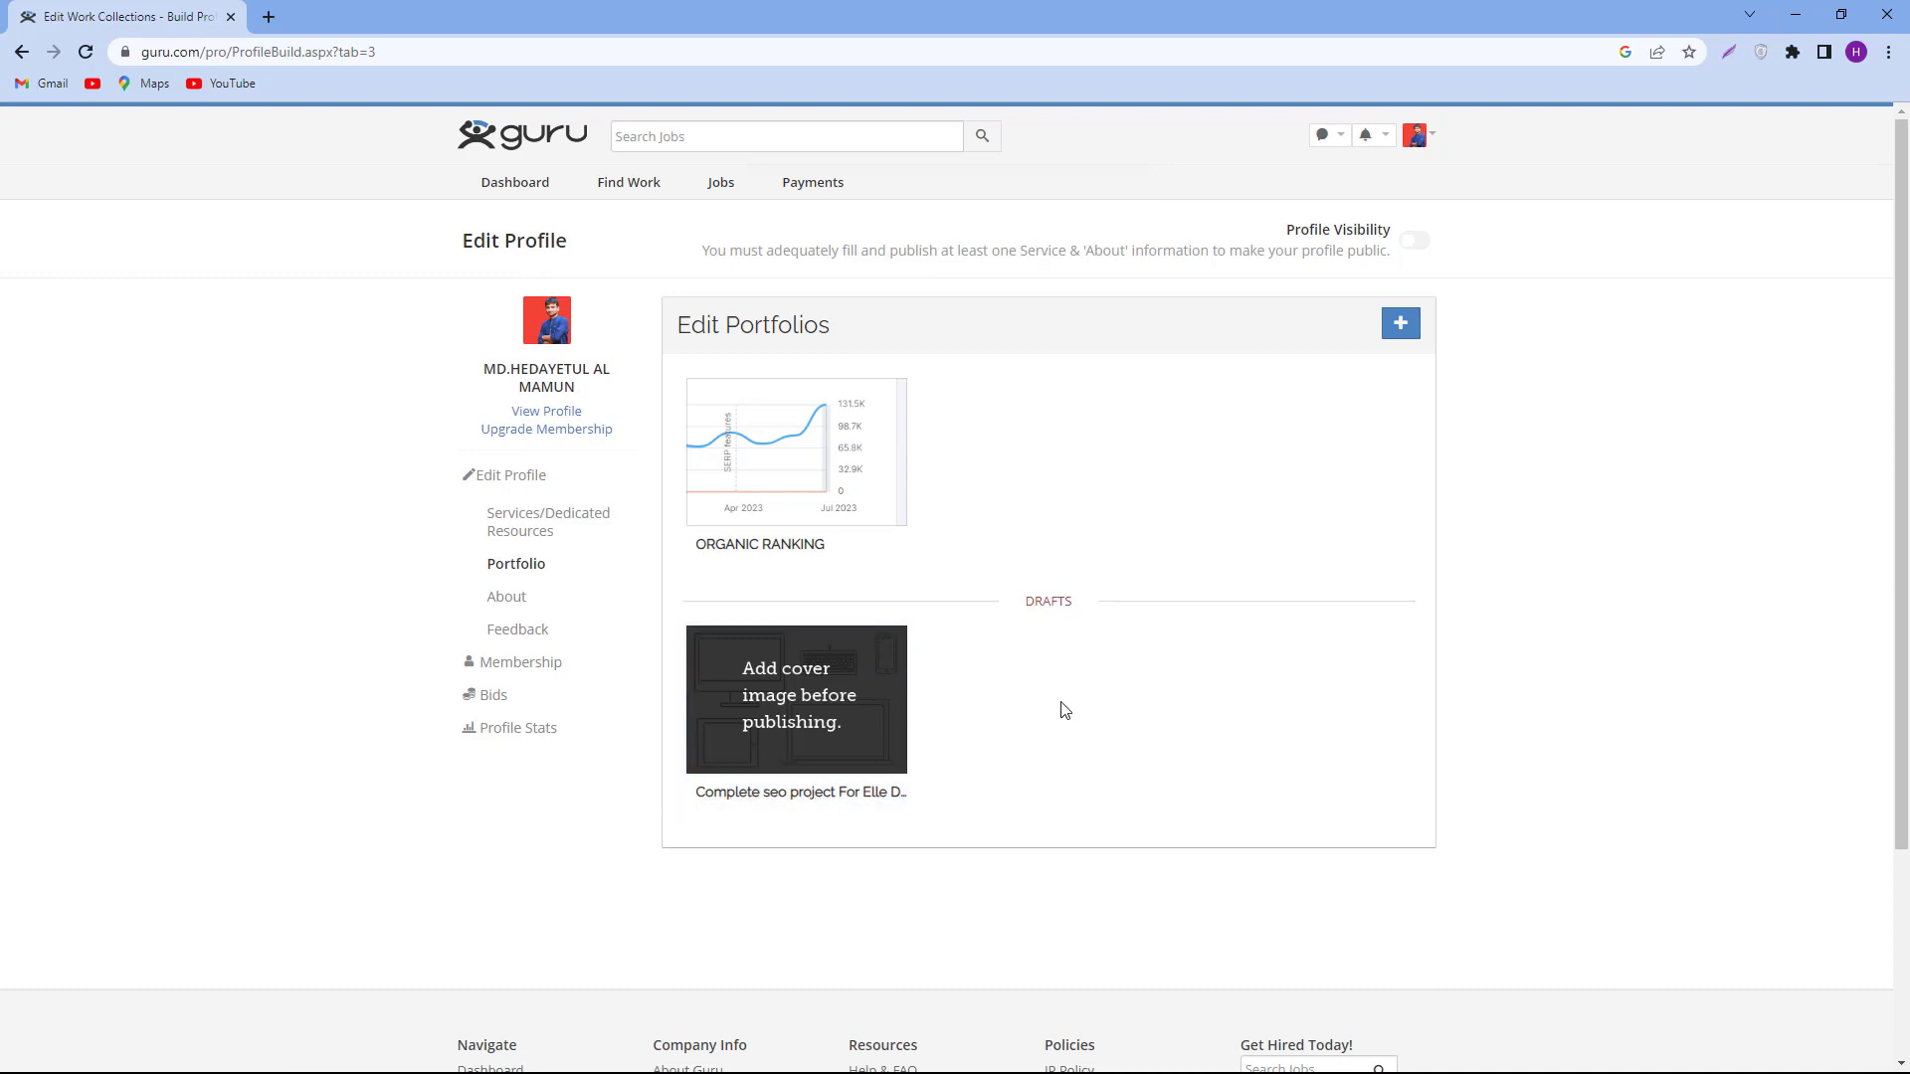
# Reopen the draft "Complete seo project For Elle Decoration", check its PDF block, and continue to the cover image and skills details.
pyautogui.scroll(-1, 1031, 766)
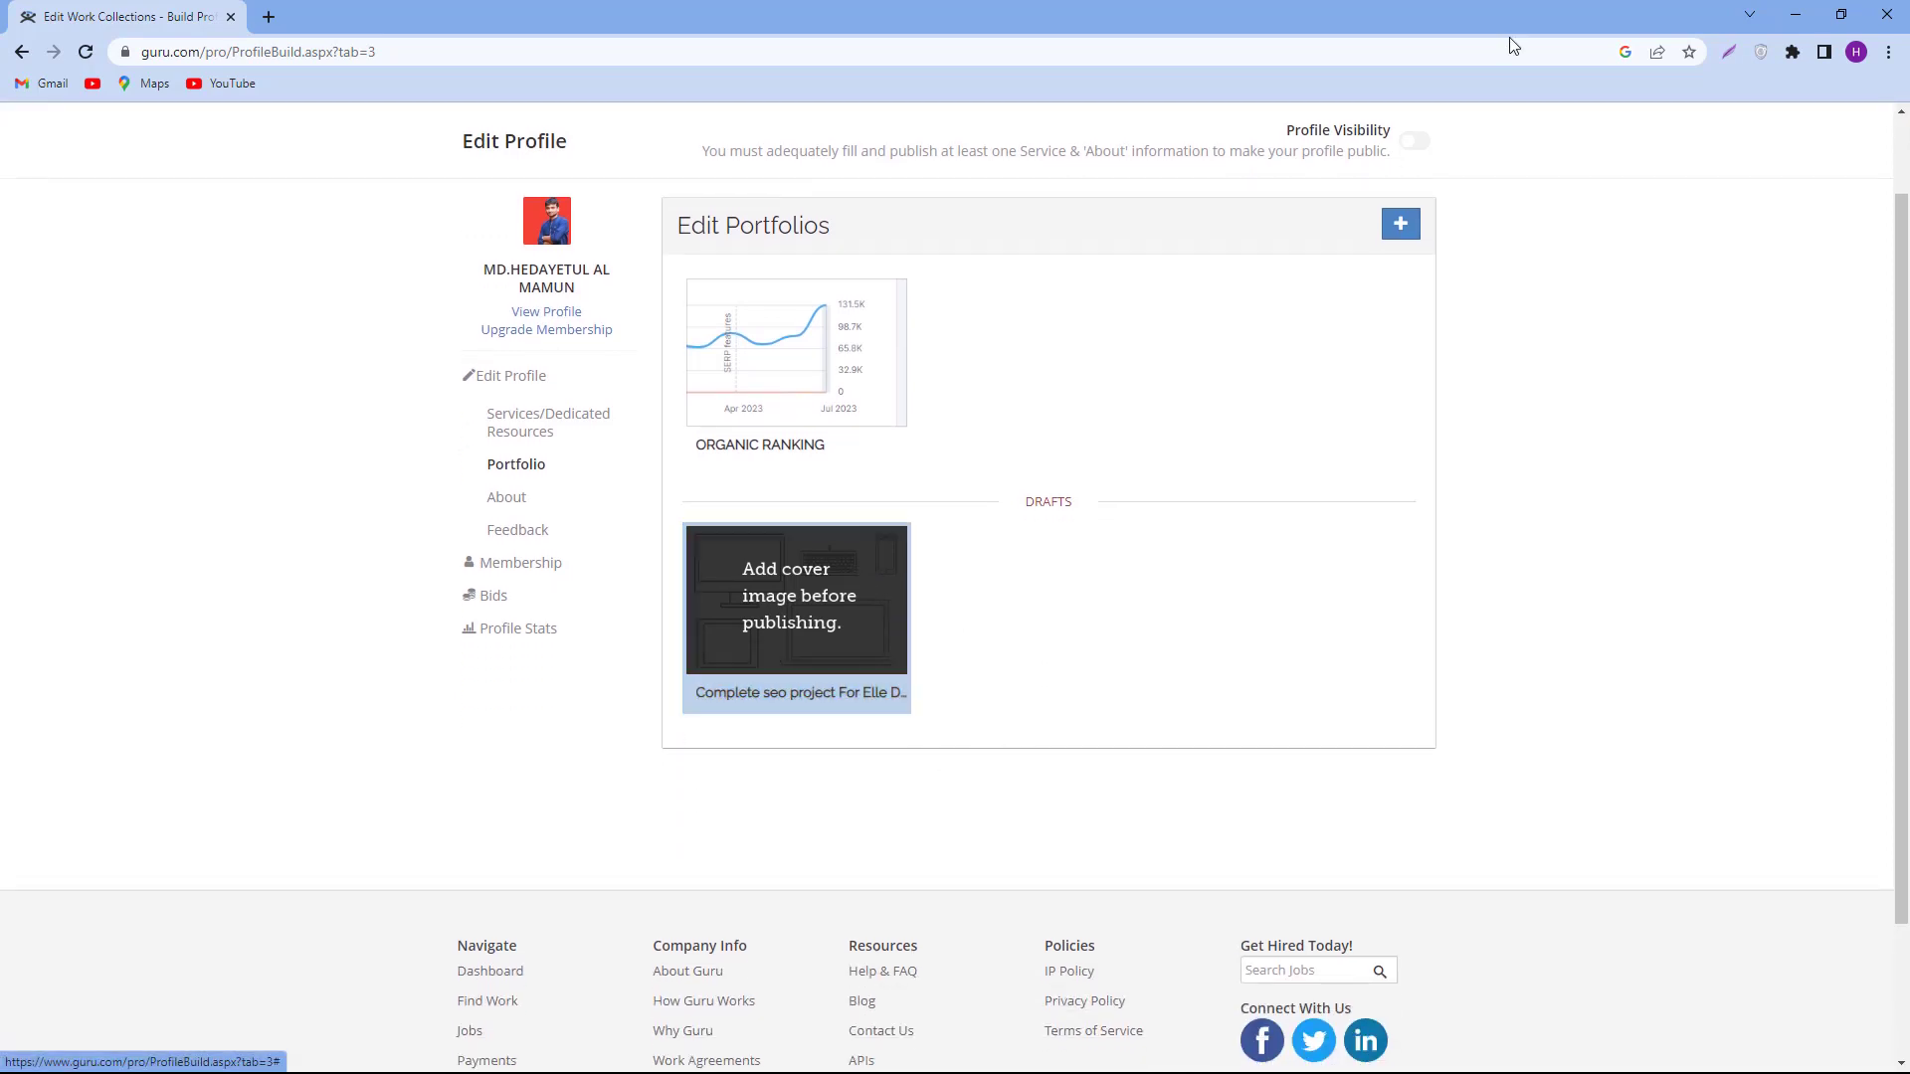
pyautogui.click(856, 571)
pyautogui.scroll(-6, 845, 664)
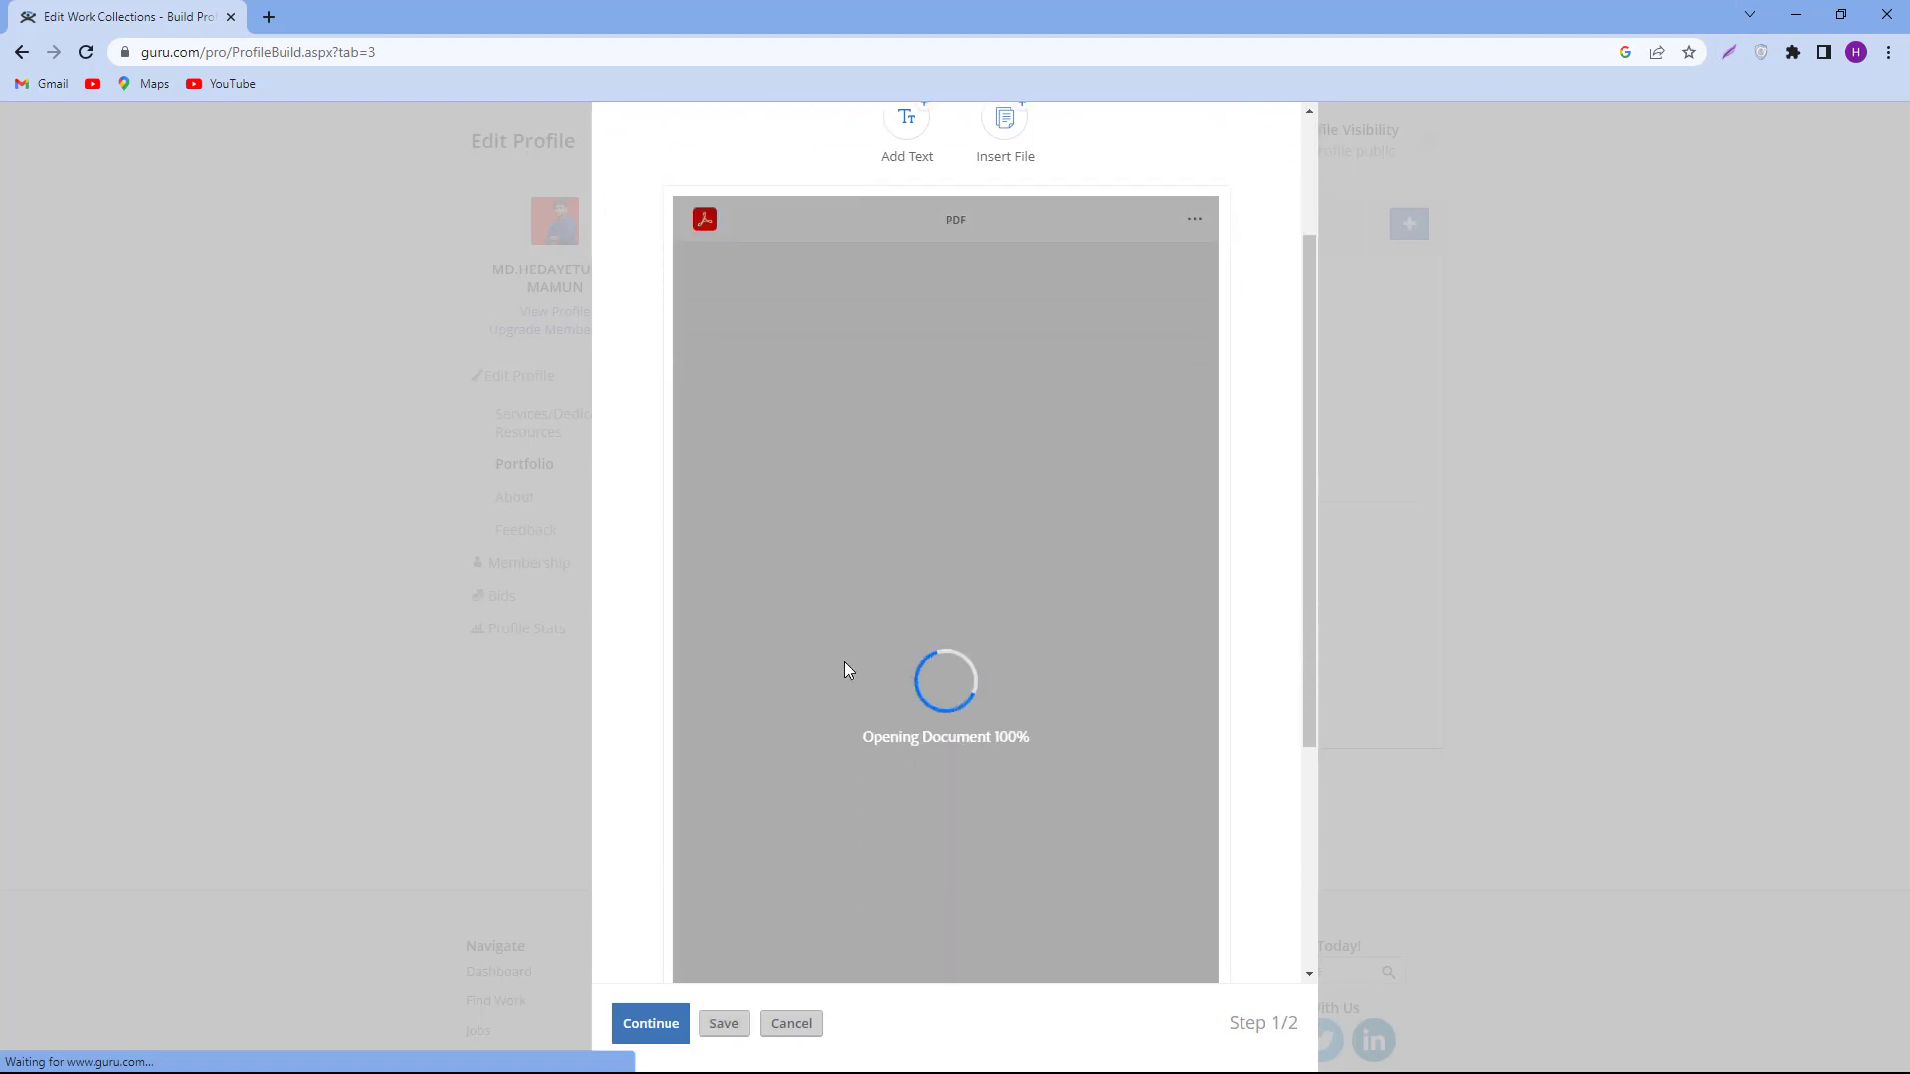
pyautogui.scroll(10, 963, 801)
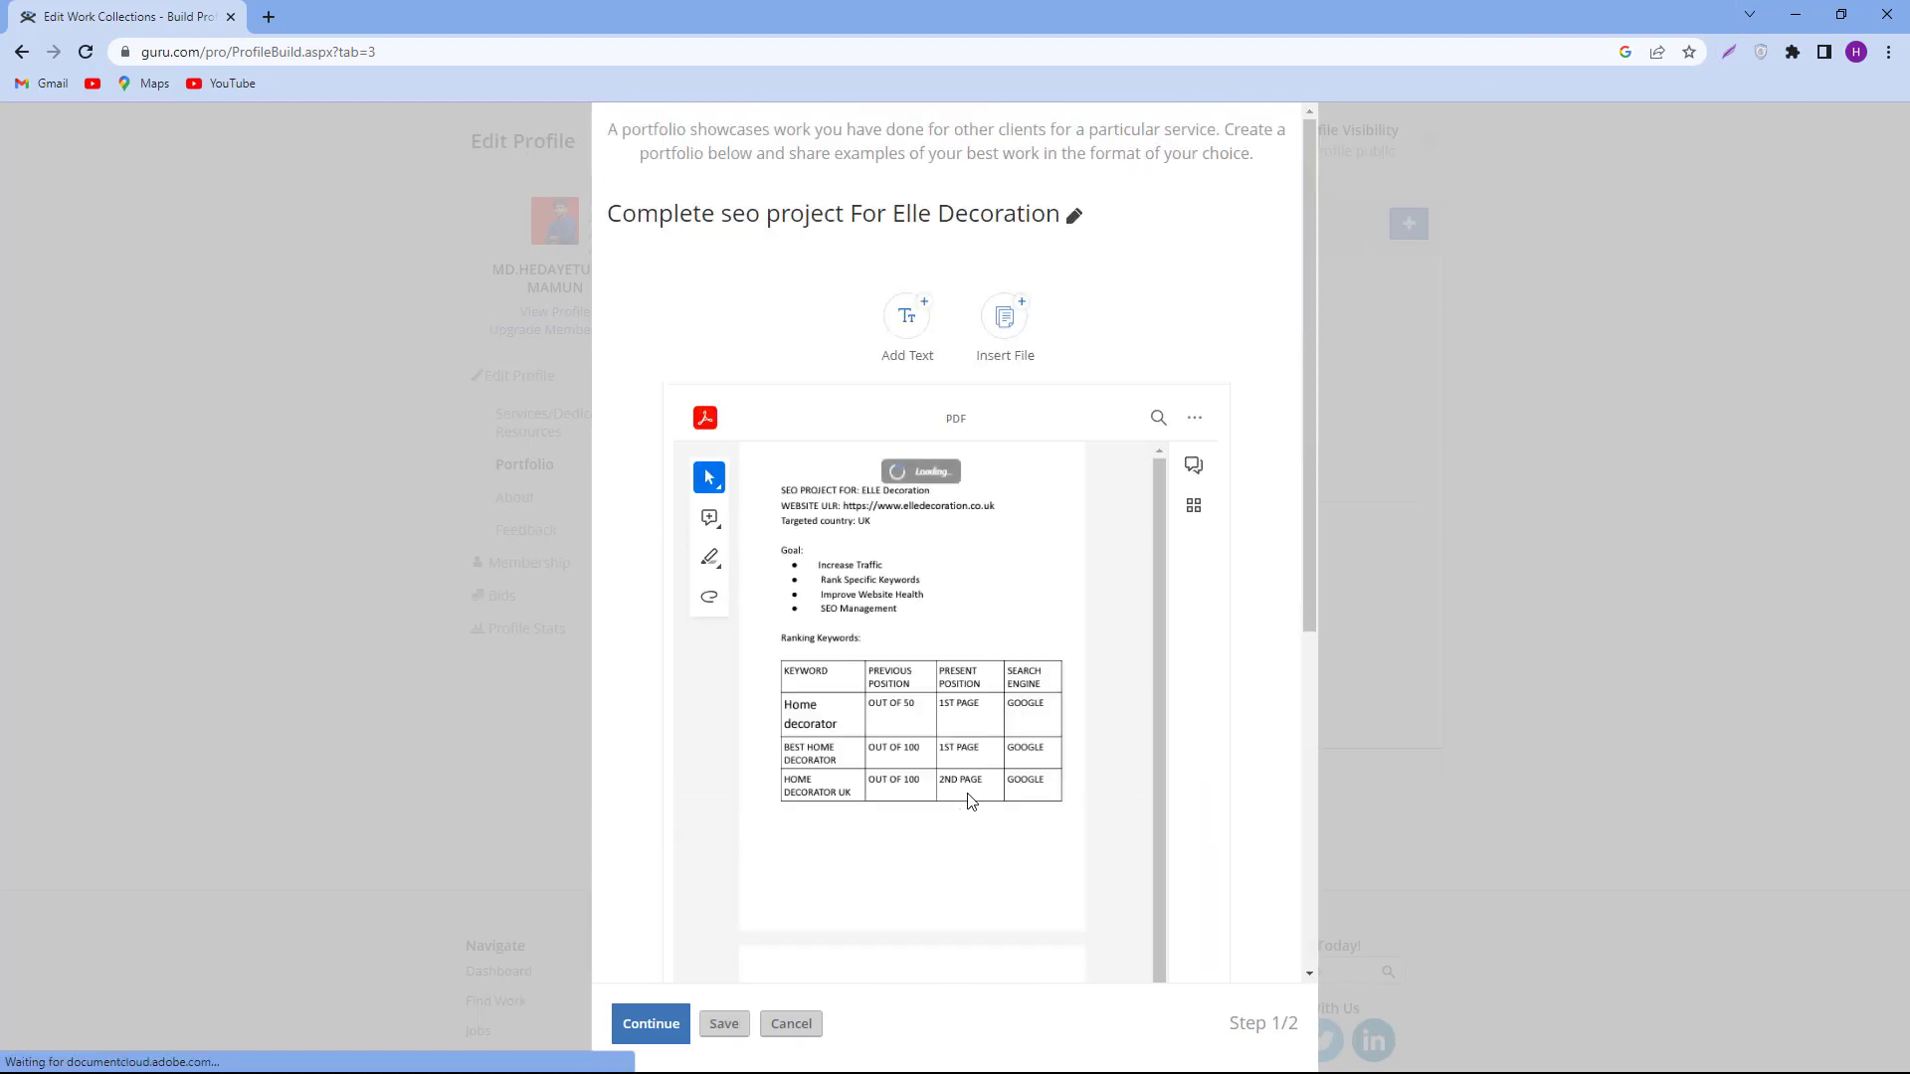
pyautogui.scroll(-1, 970, 801)
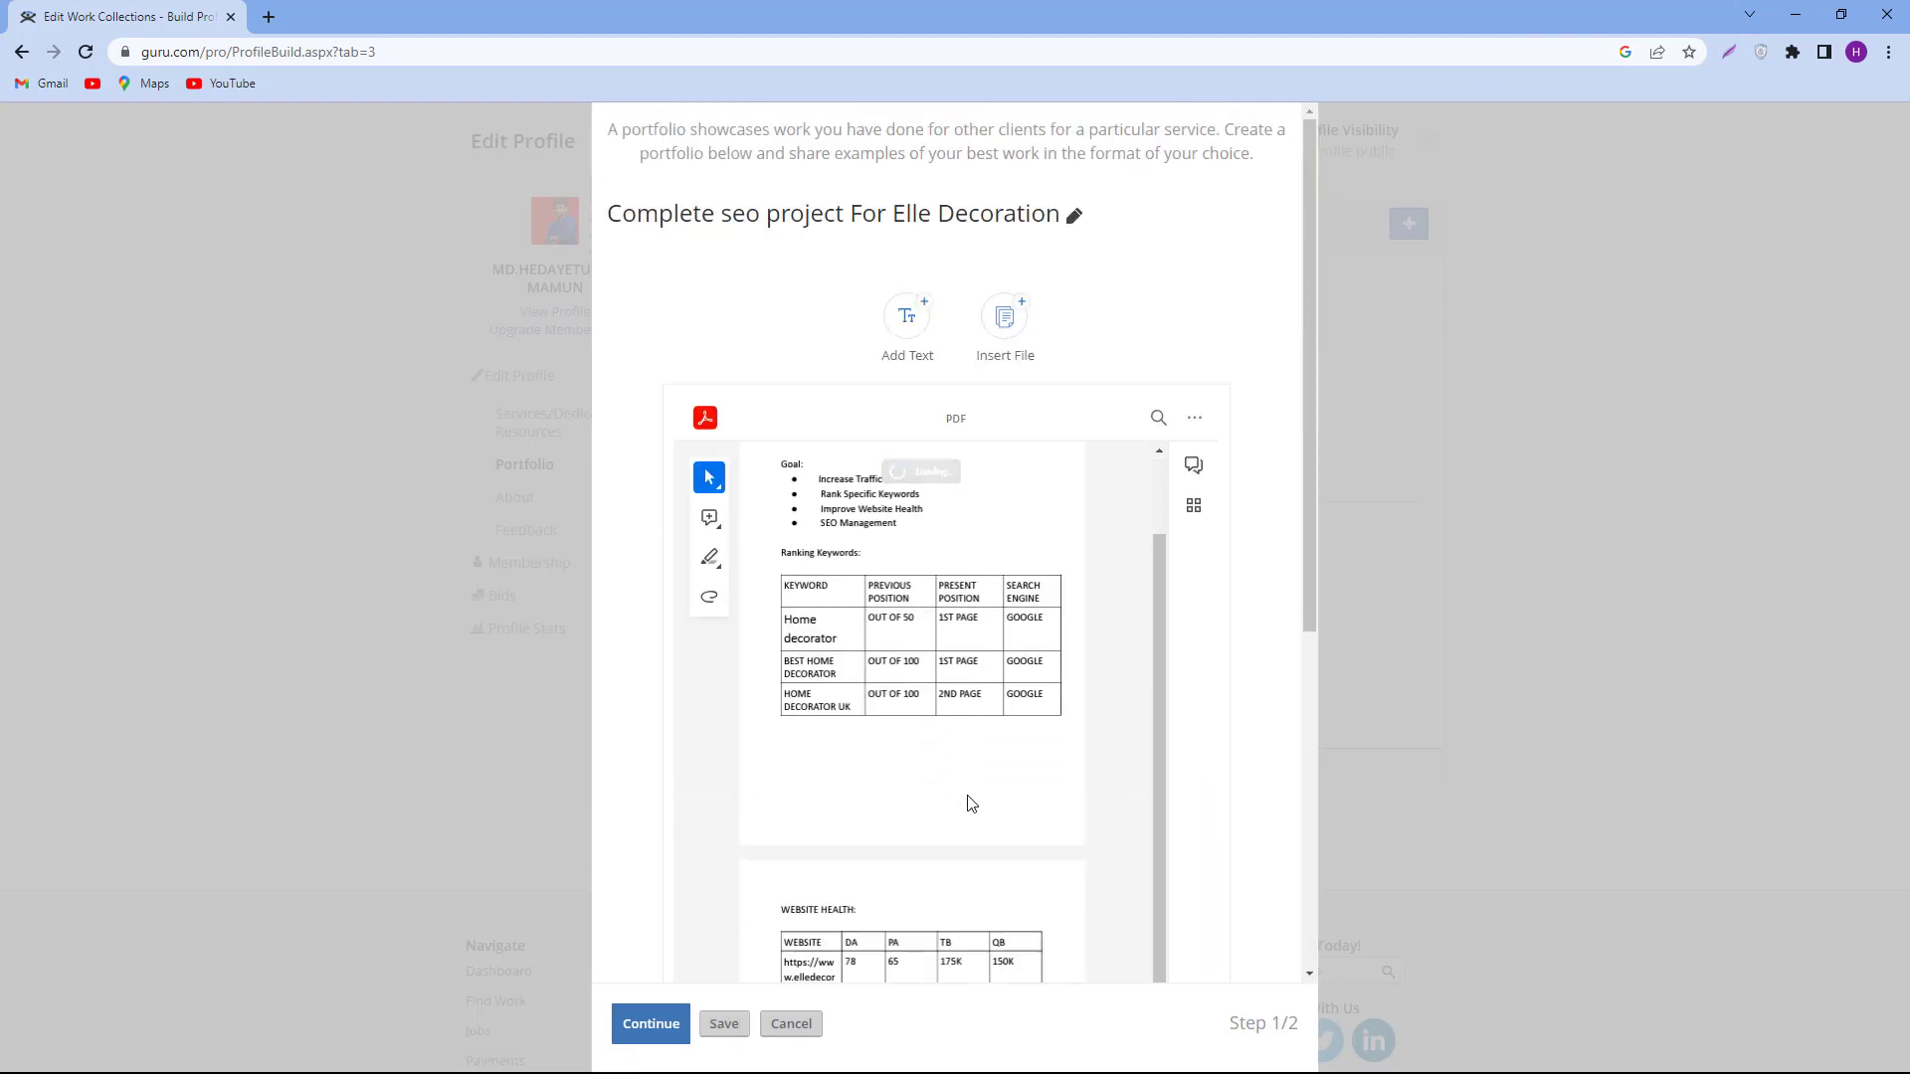
pyautogui.click(649, 1035)
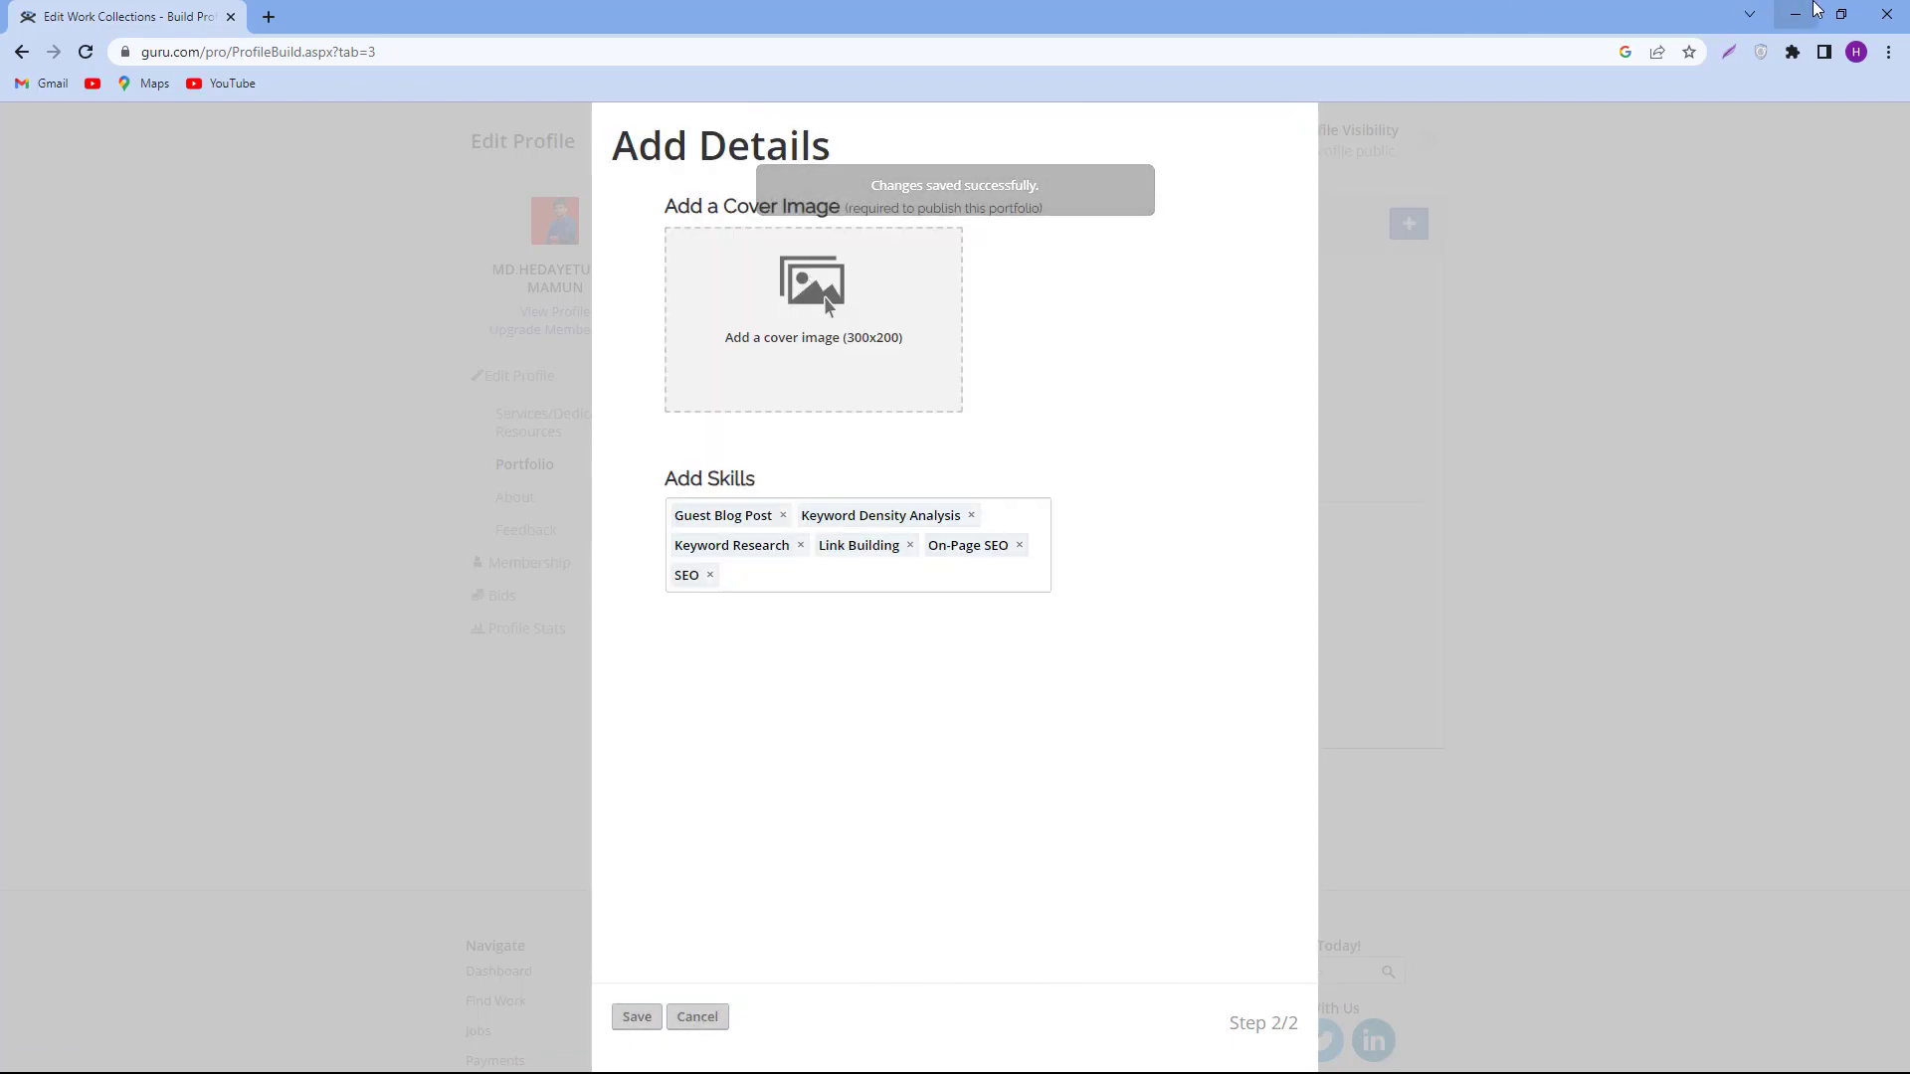
# Add the blue SEO picture from the Desktop as cover image, cropped around the "SEO" lettering, and publish the portfolio.
pyautogui.click(820, 288)
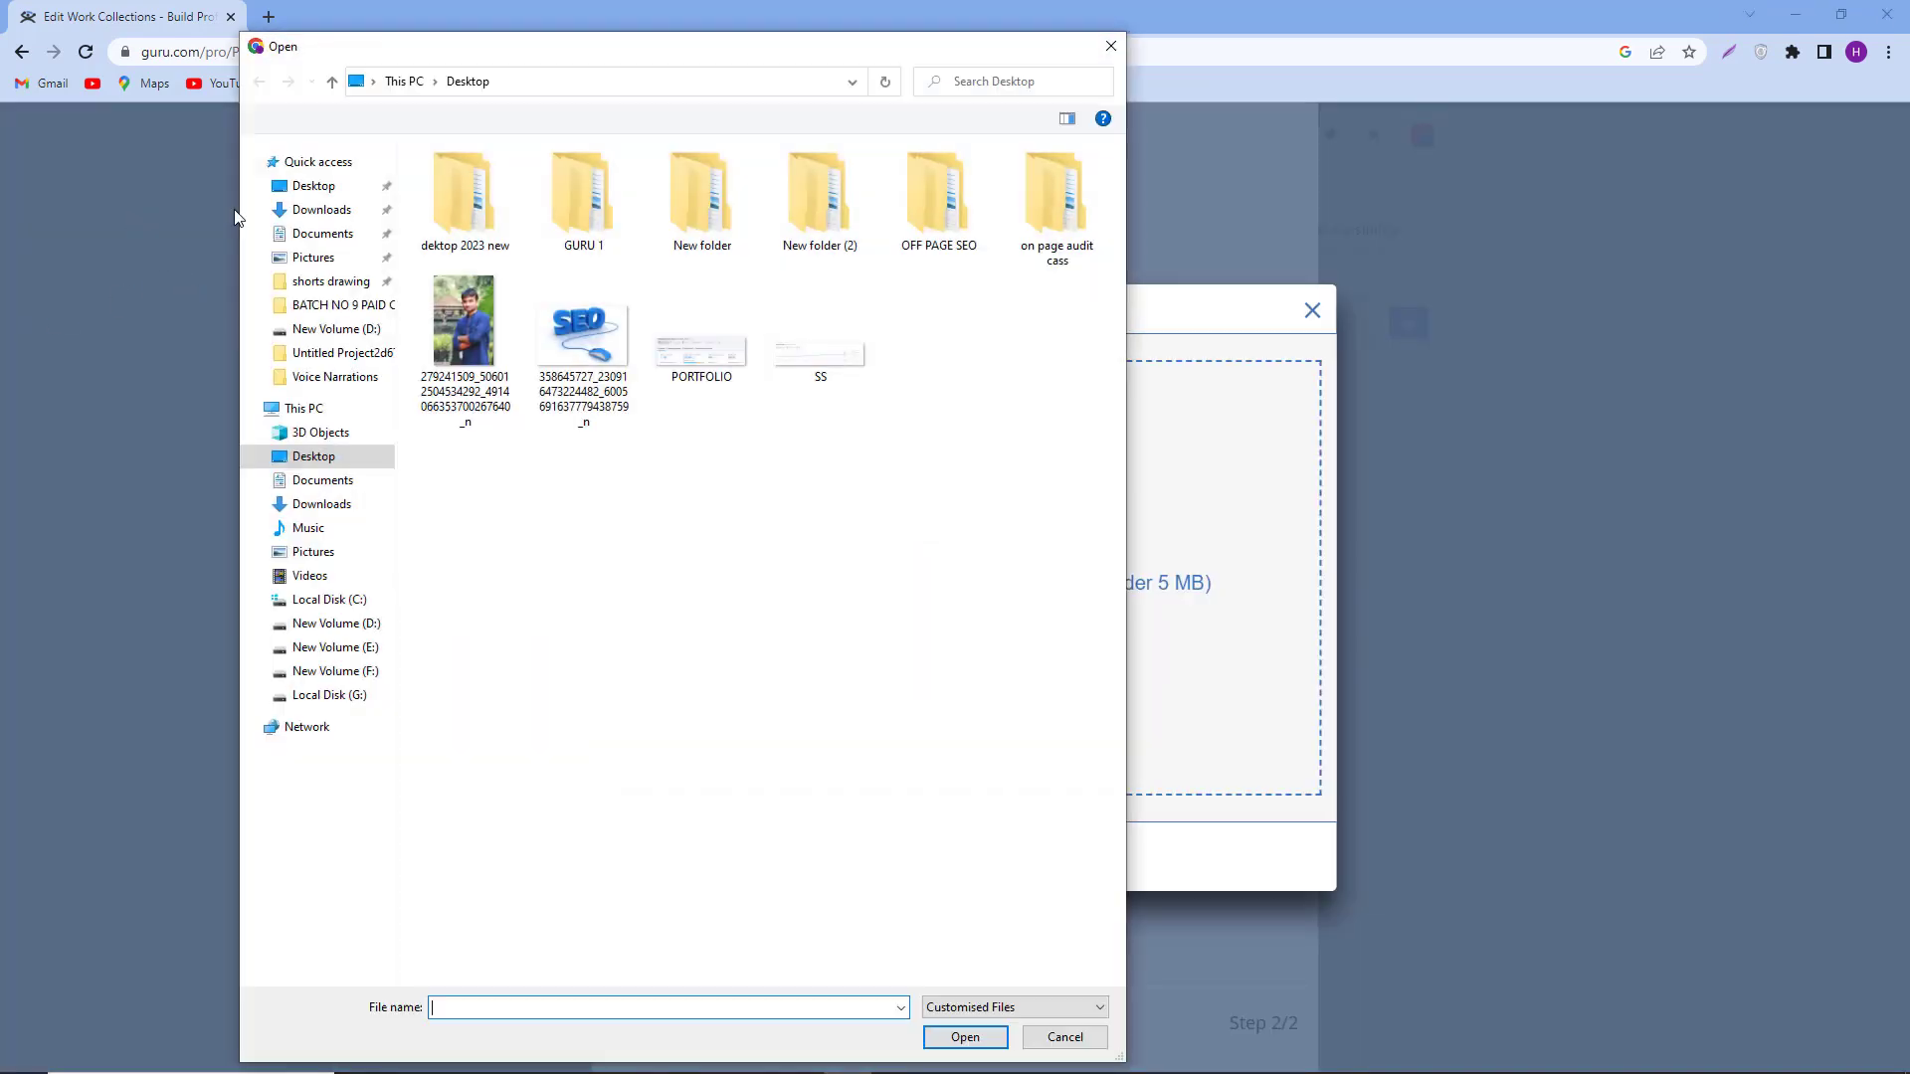
pyautogui.doubleClick(557, 303)
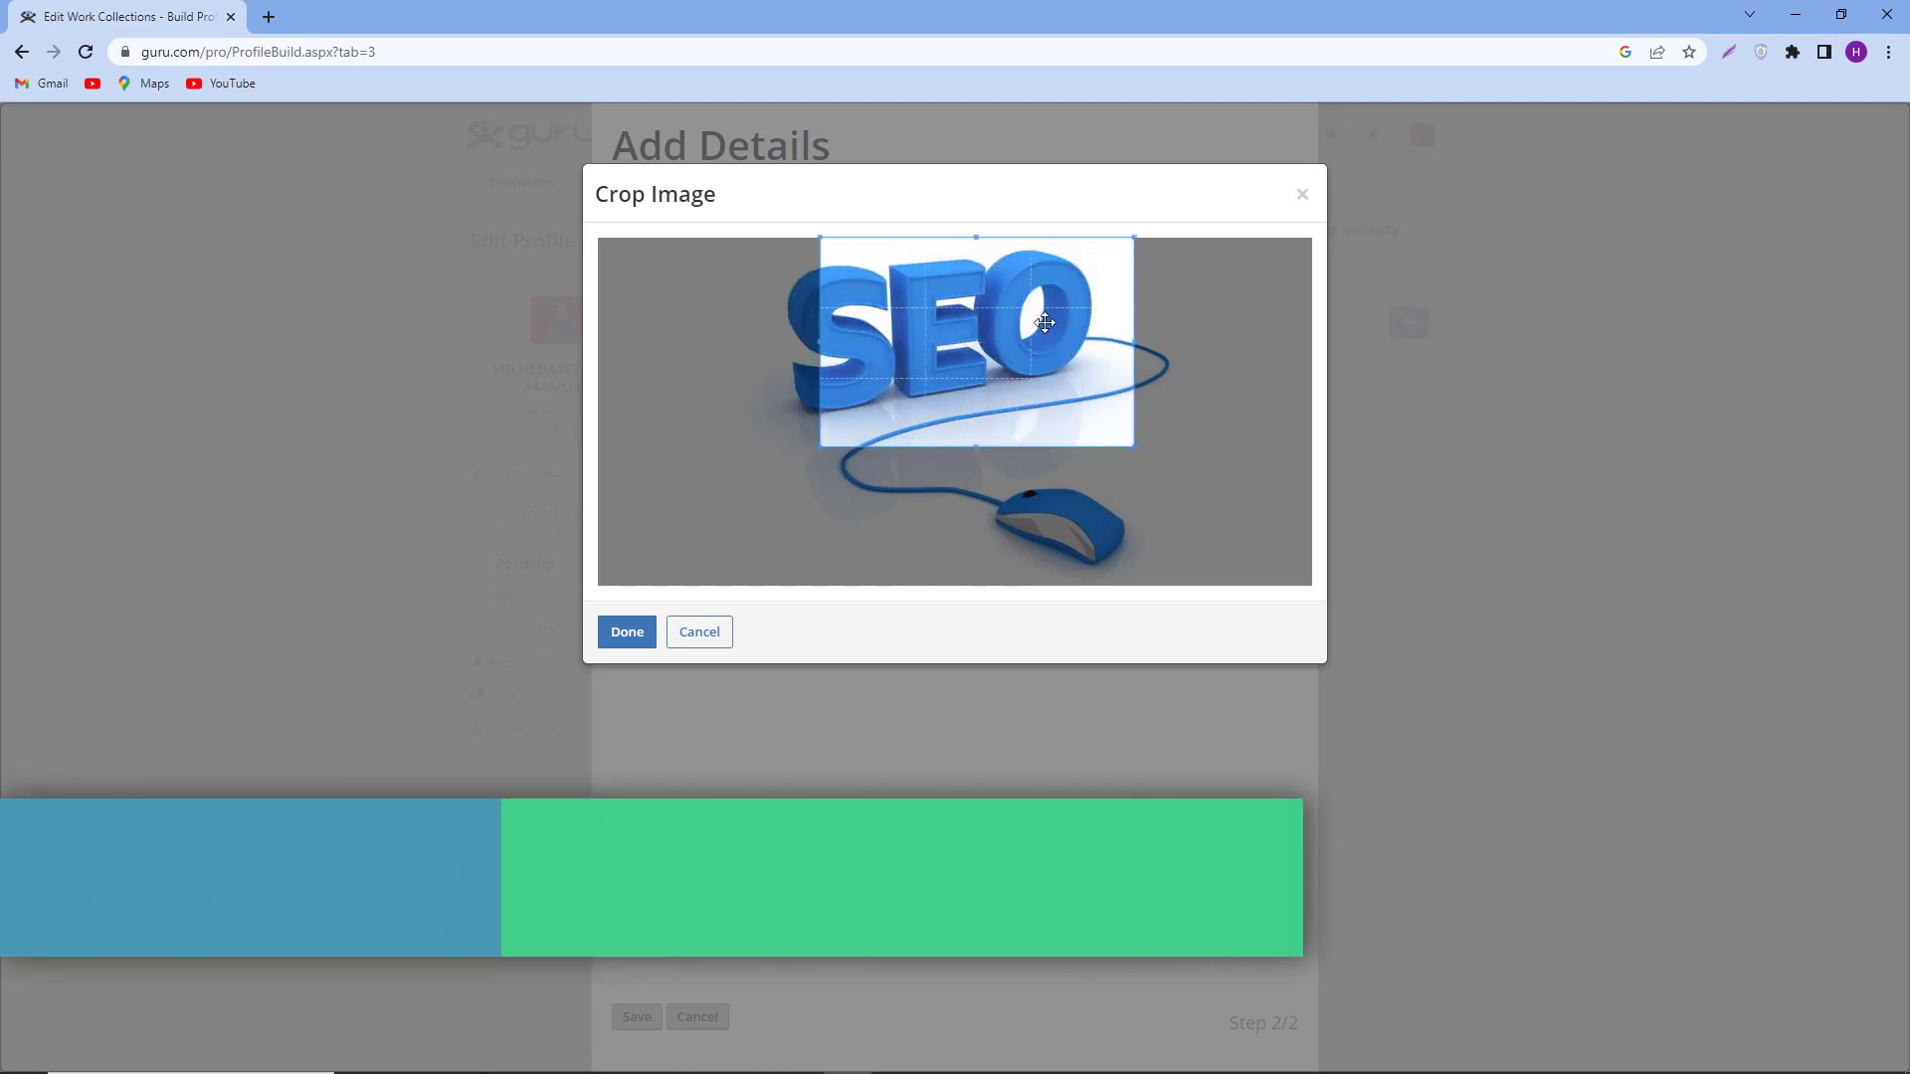
pyautogui.moveTo(964, 325); pyautogui.dragTo(994, 325)
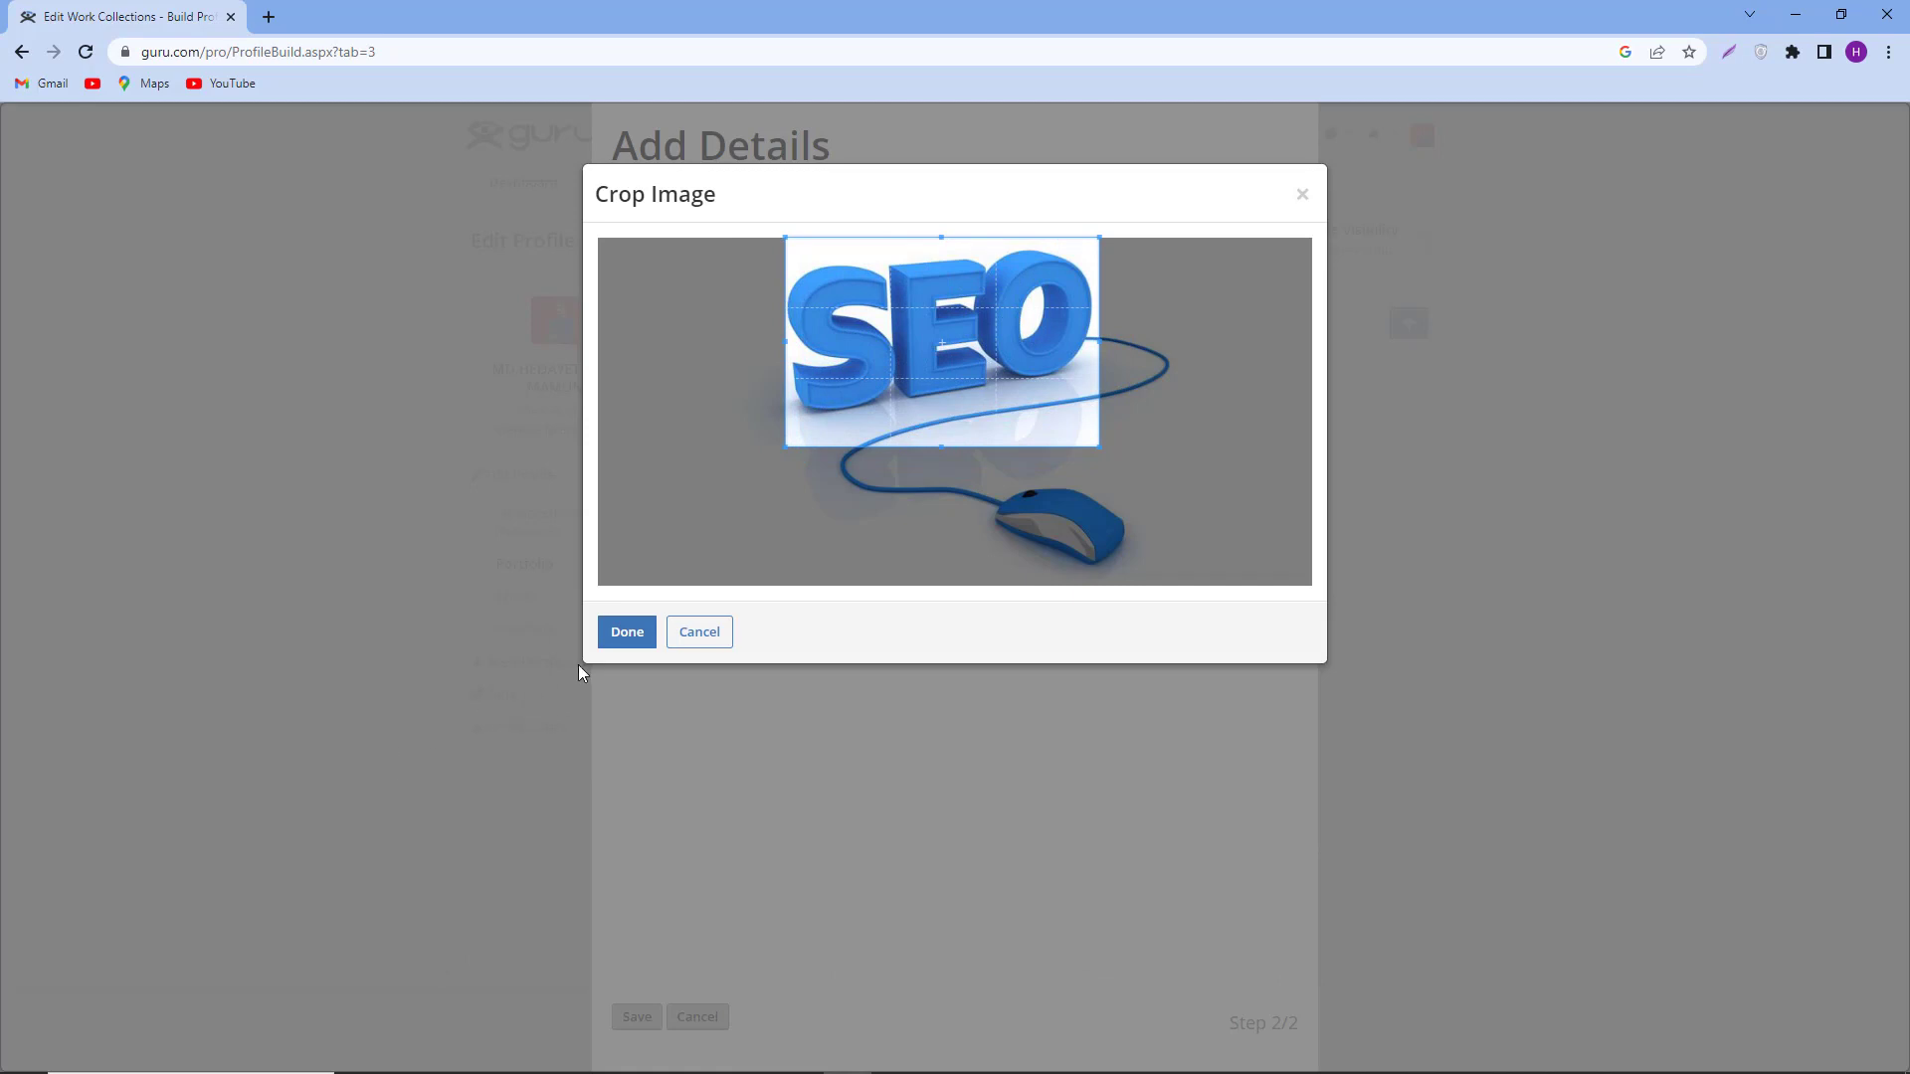
pyautogui.click(625, 637)
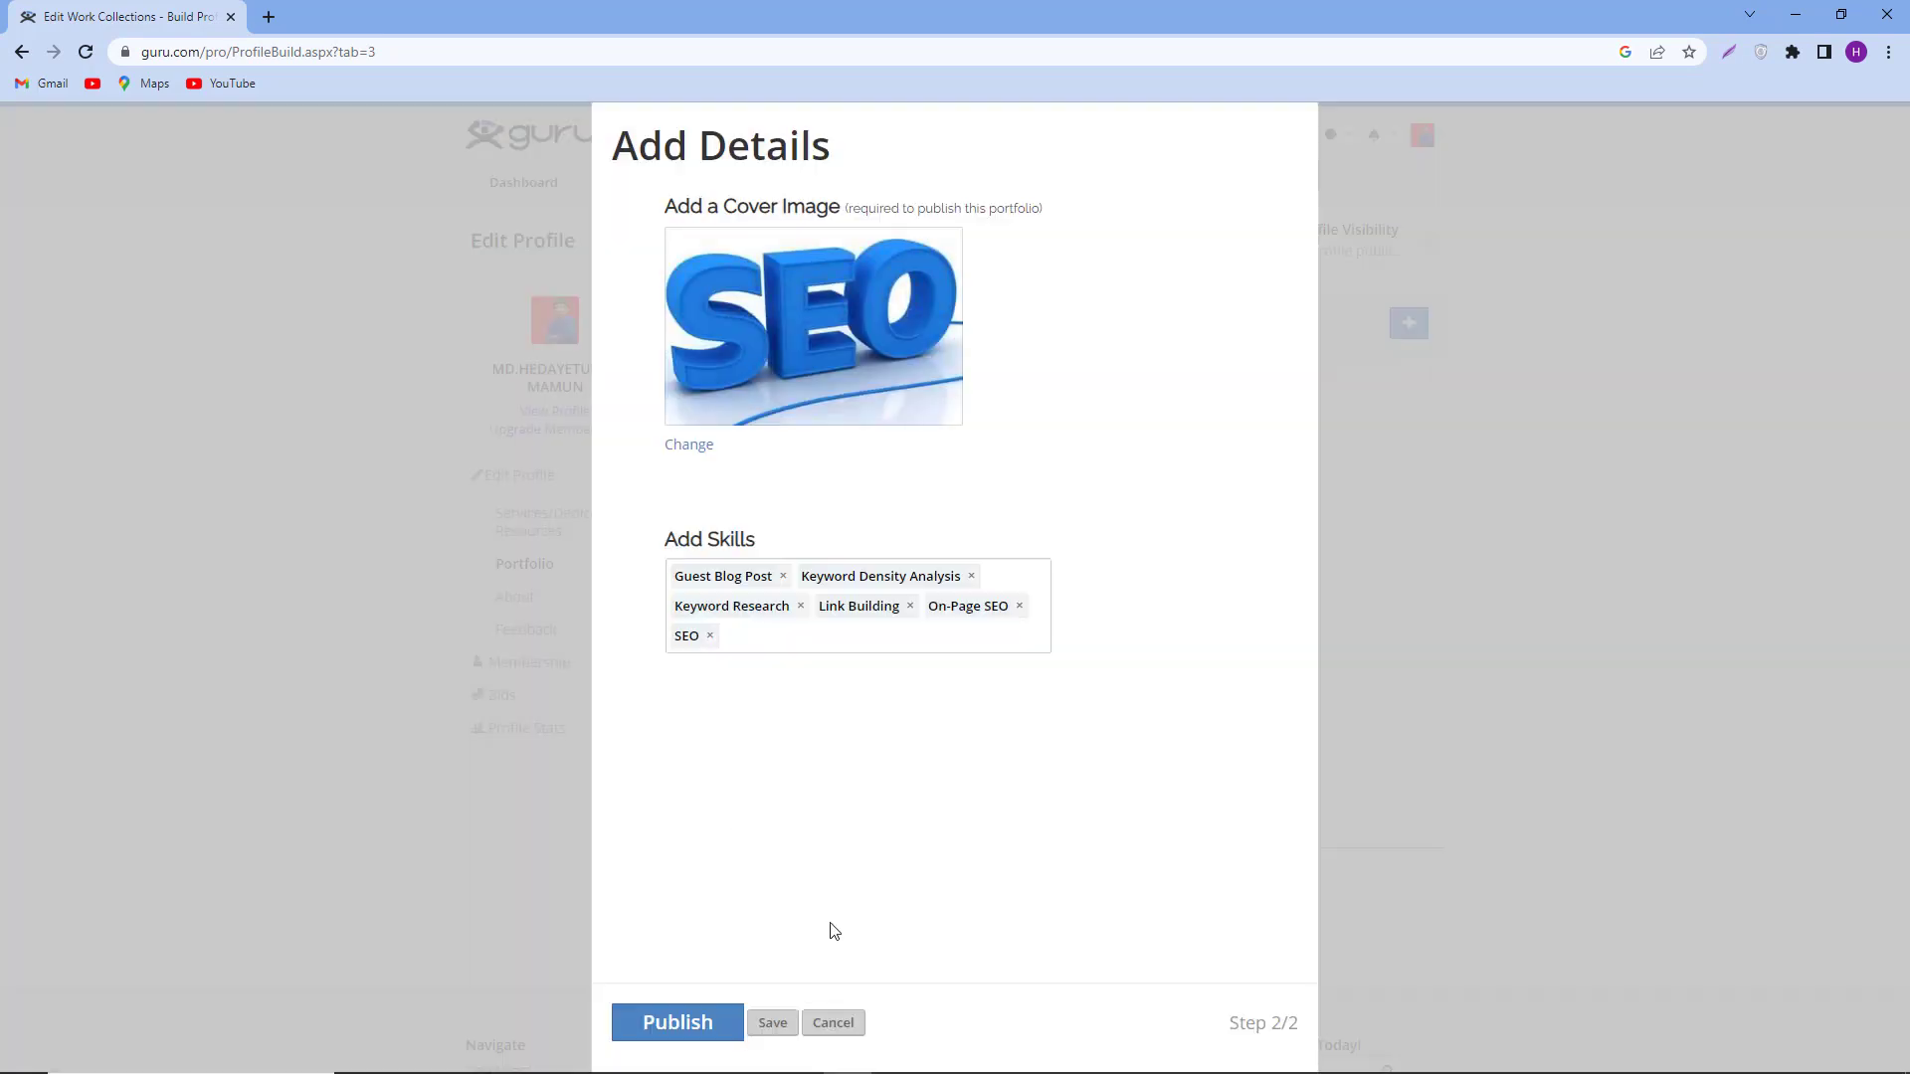
pyautogui.click(694, 1025)
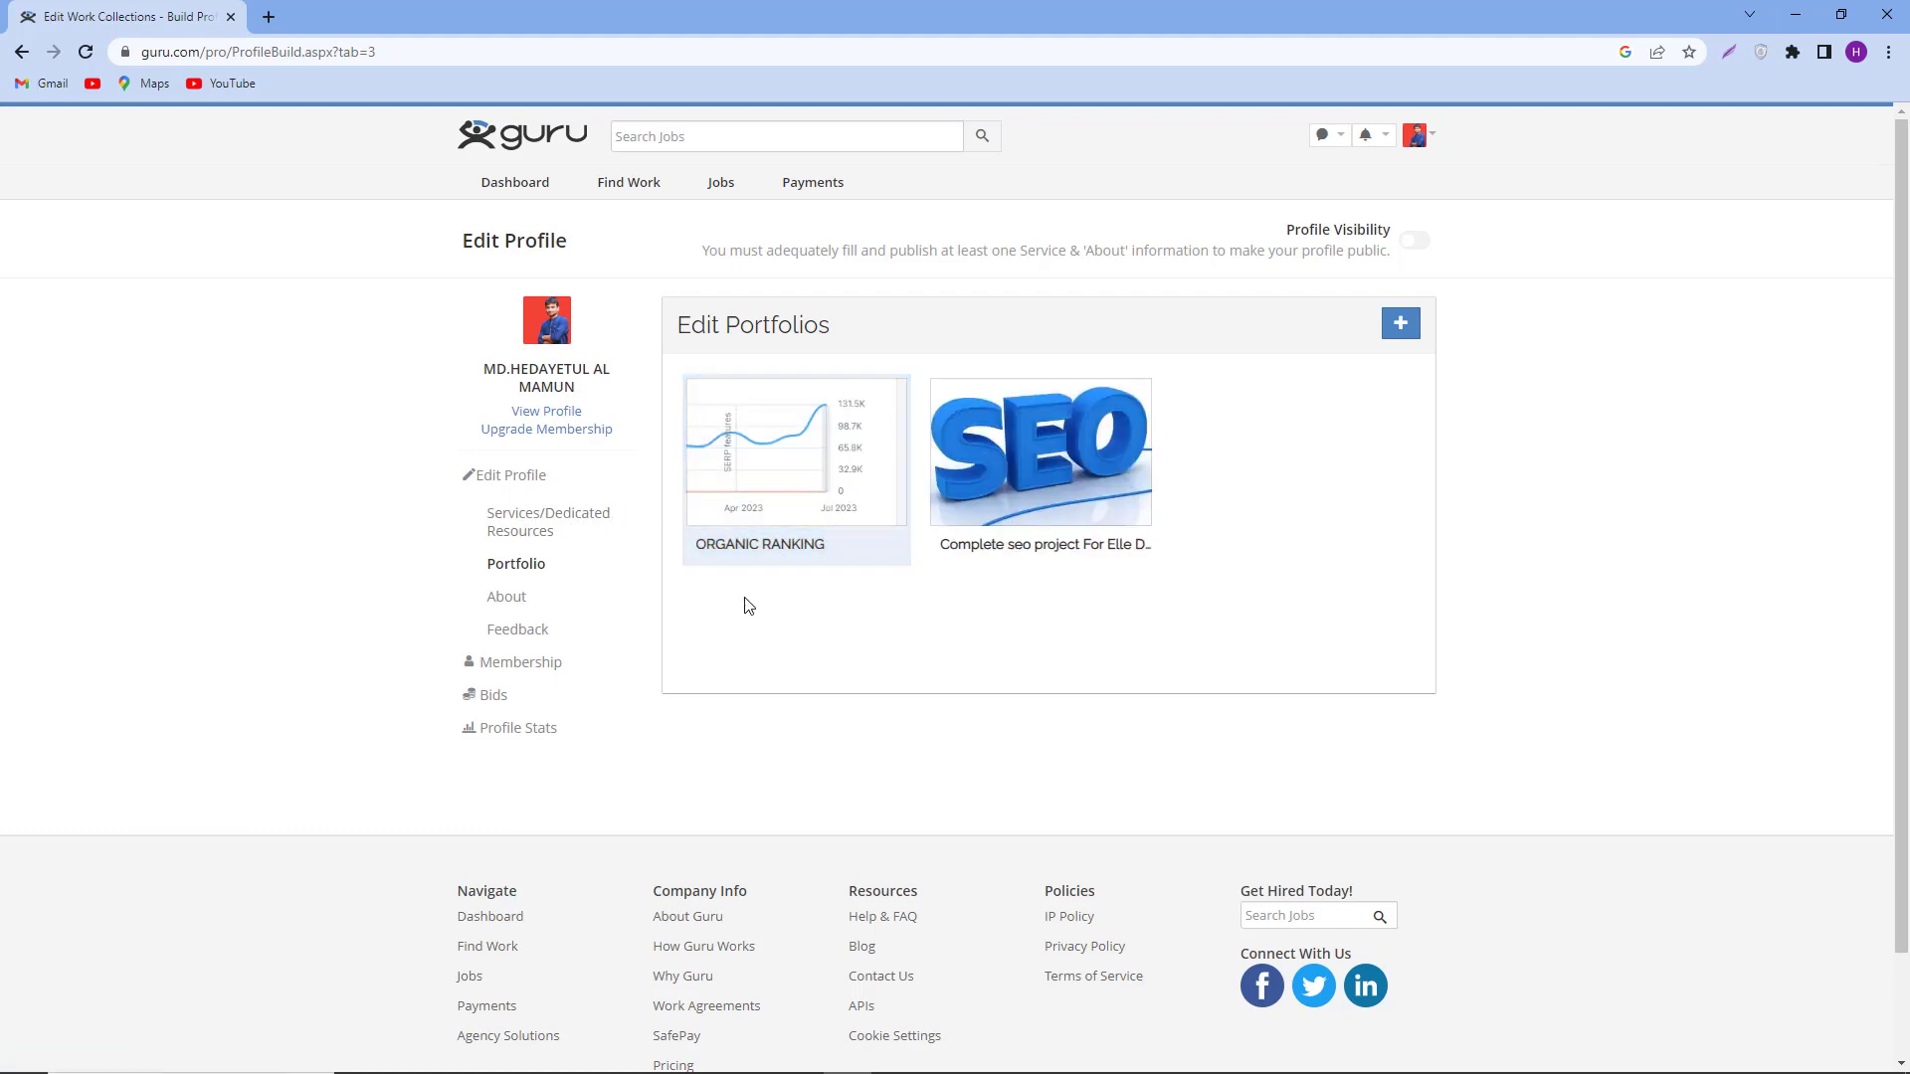
# Start adding a new service to the profile and look through its form's description, category, cost, portfolio and thumbnail sections.
pyautogui.click(550, 537)
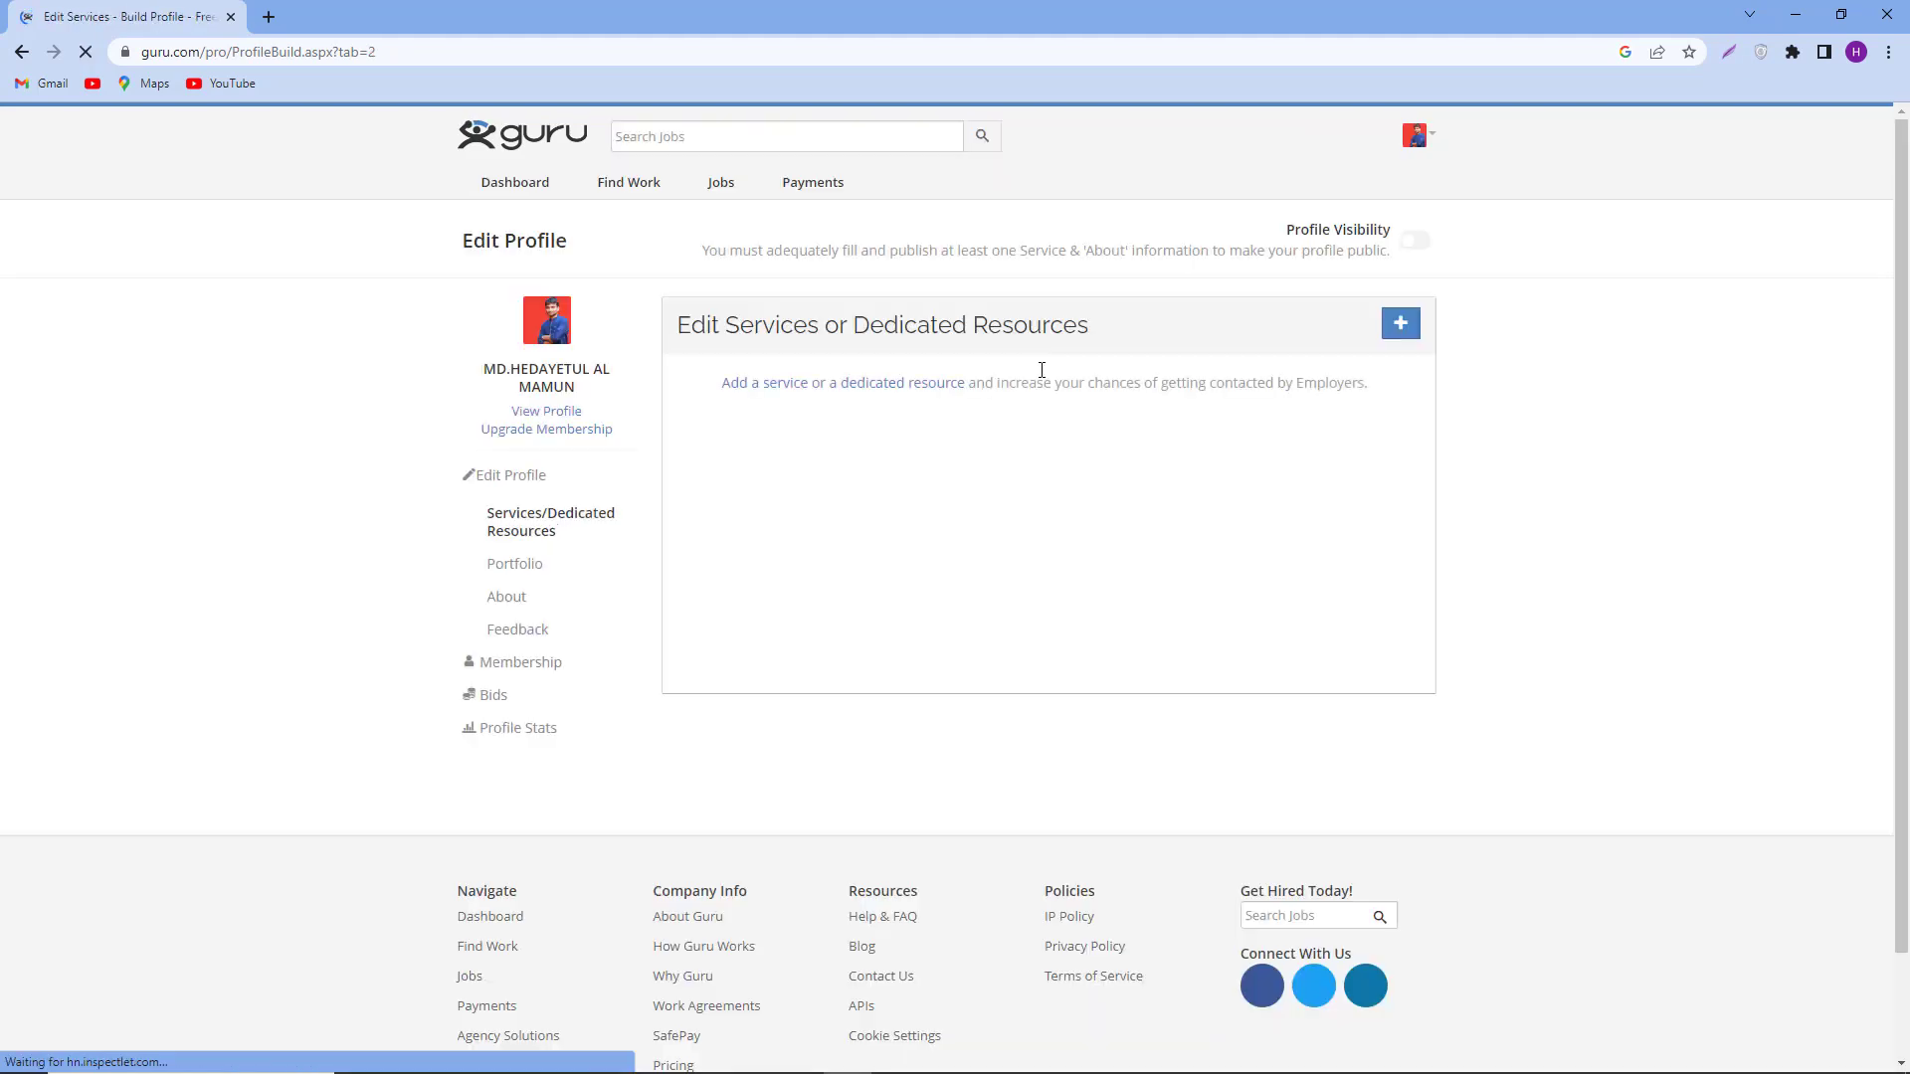
pyautogui.click(1404, 328)
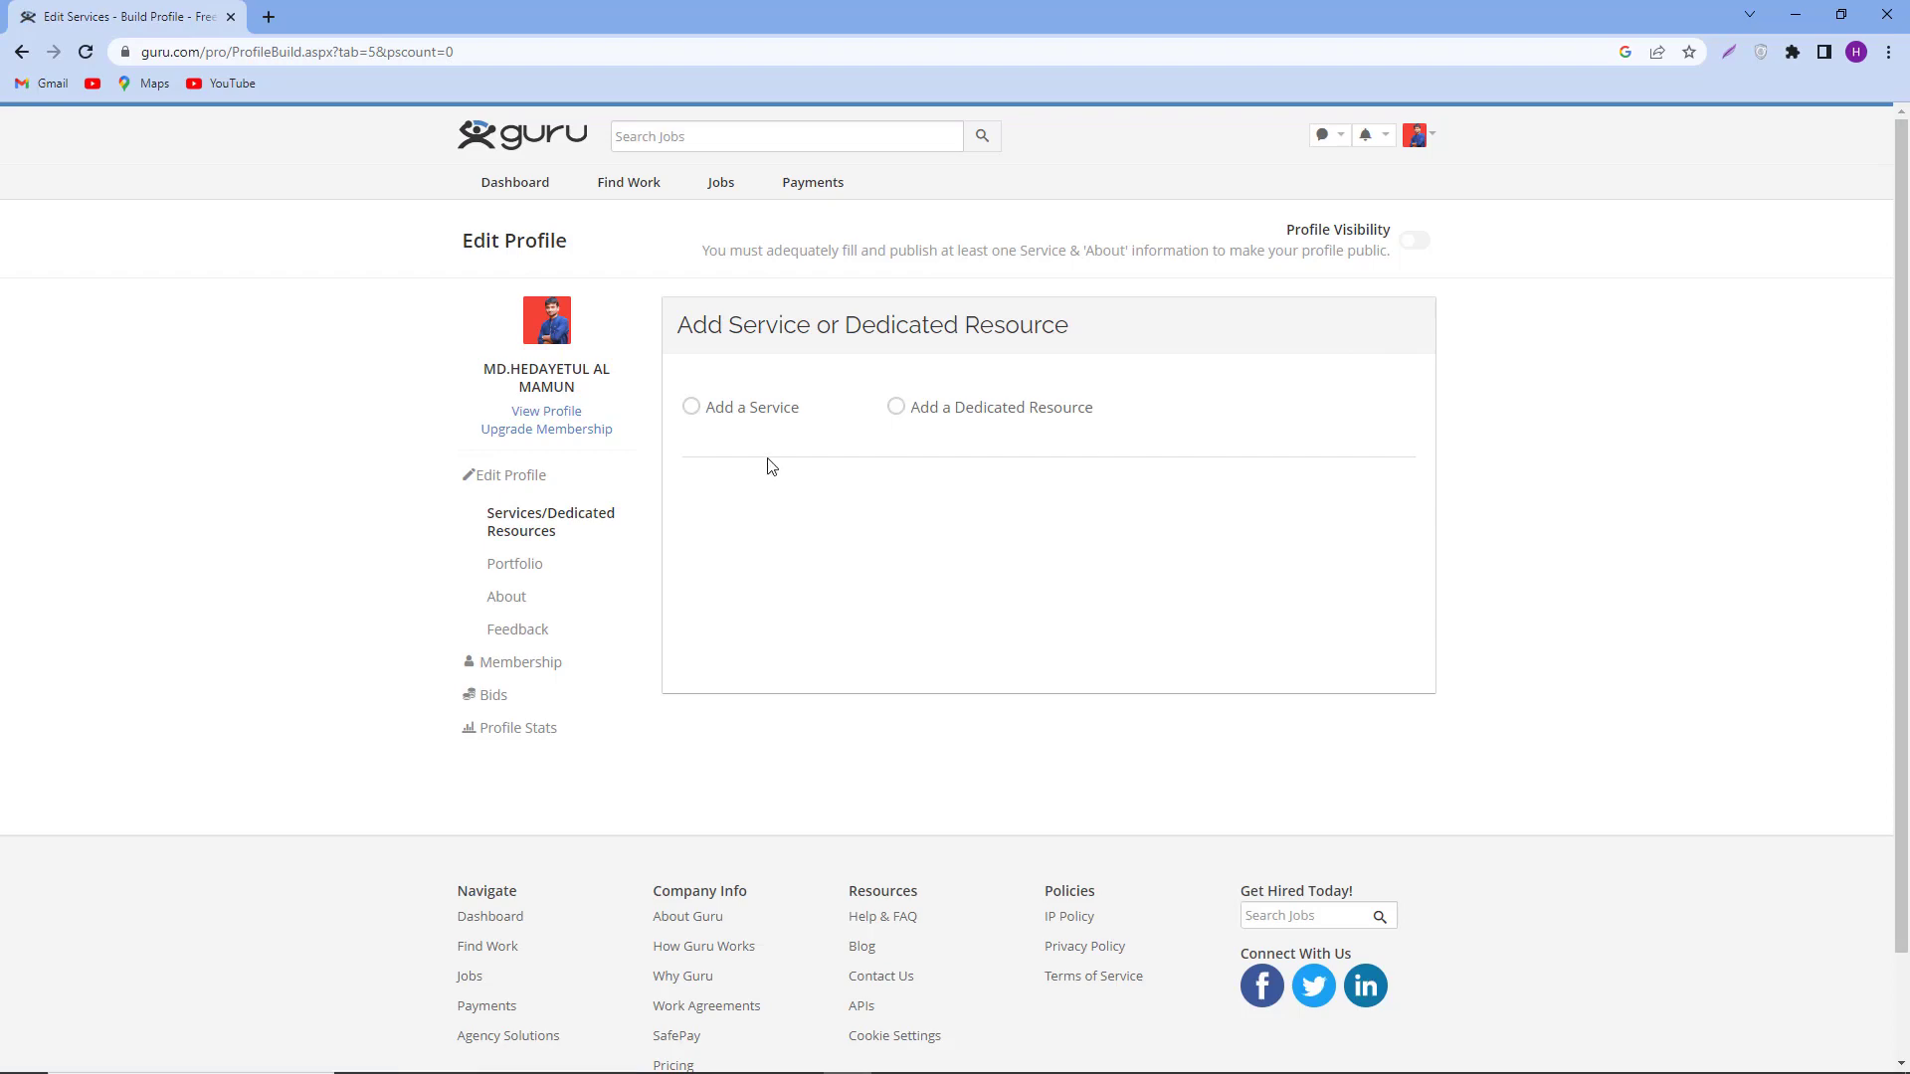
pyautogui.click(688, 407)
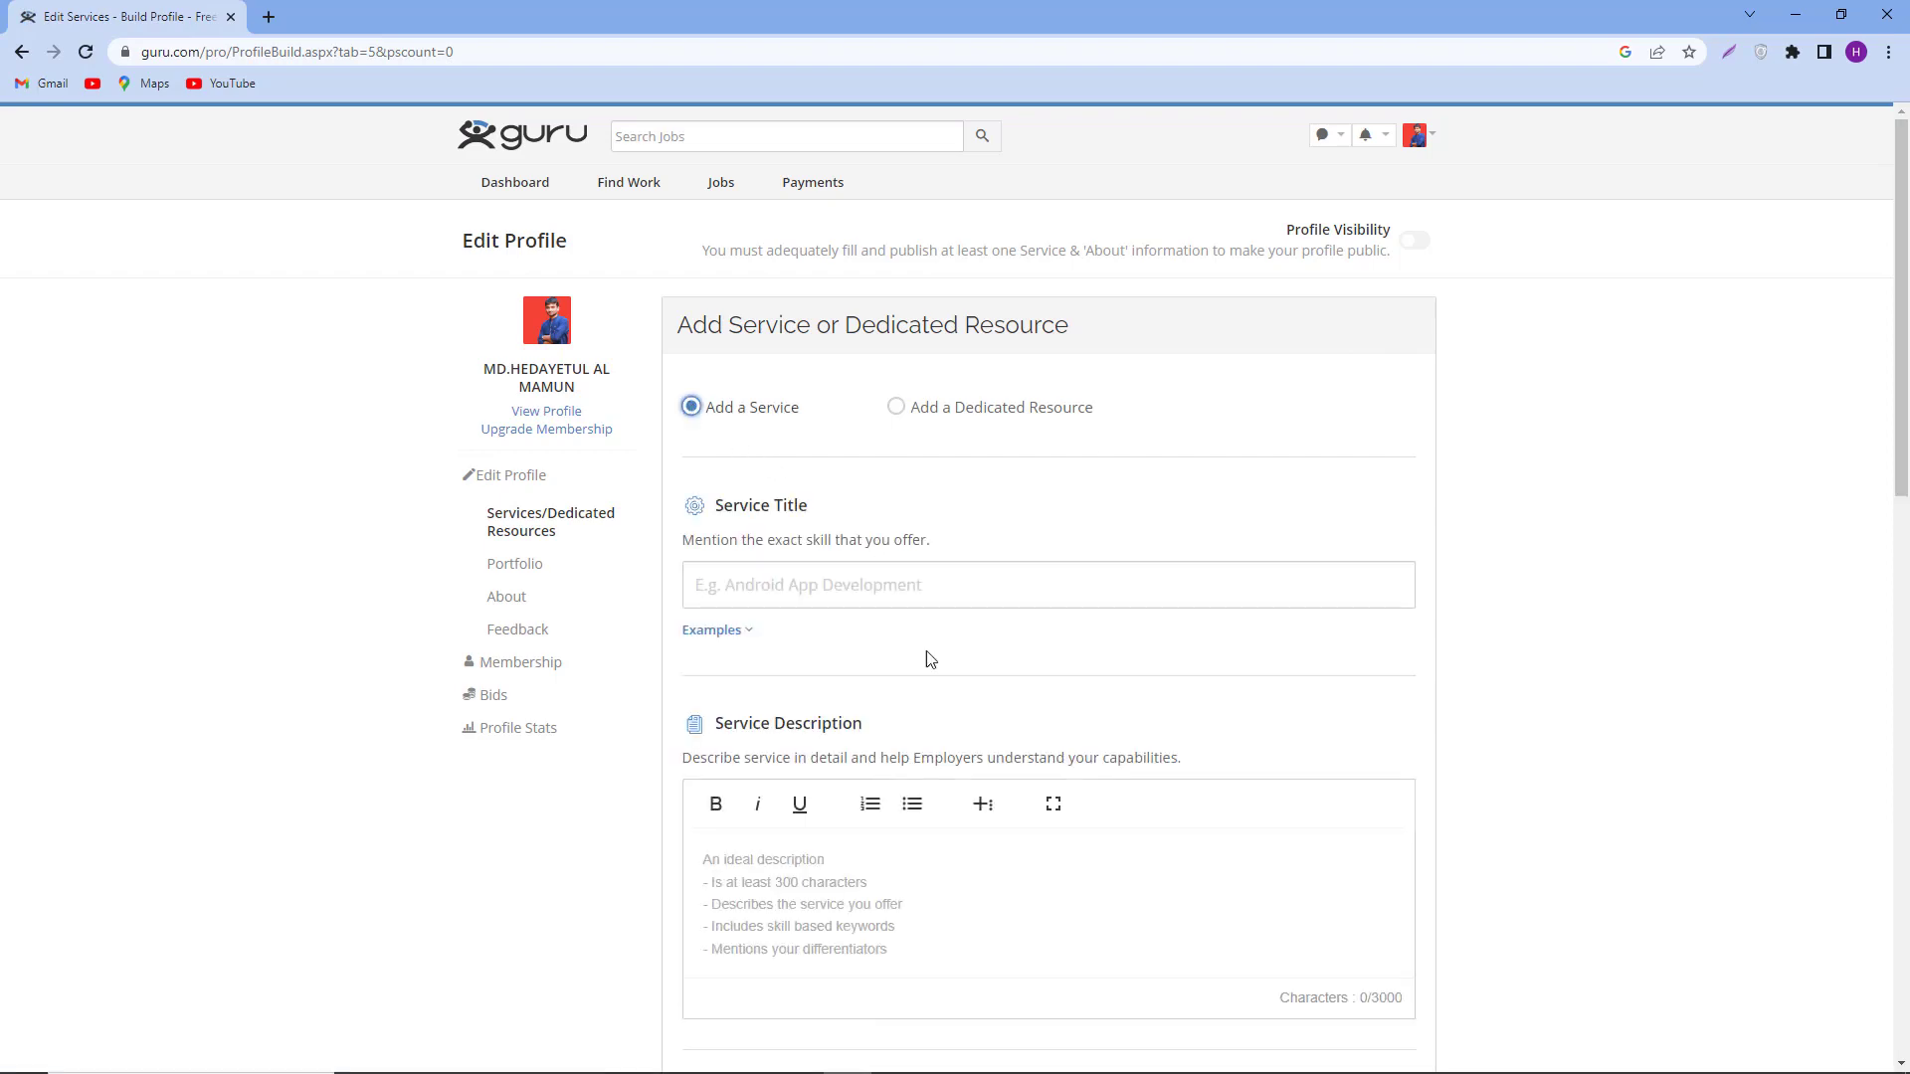
pyautogui.scroll(-6, 945, 686)
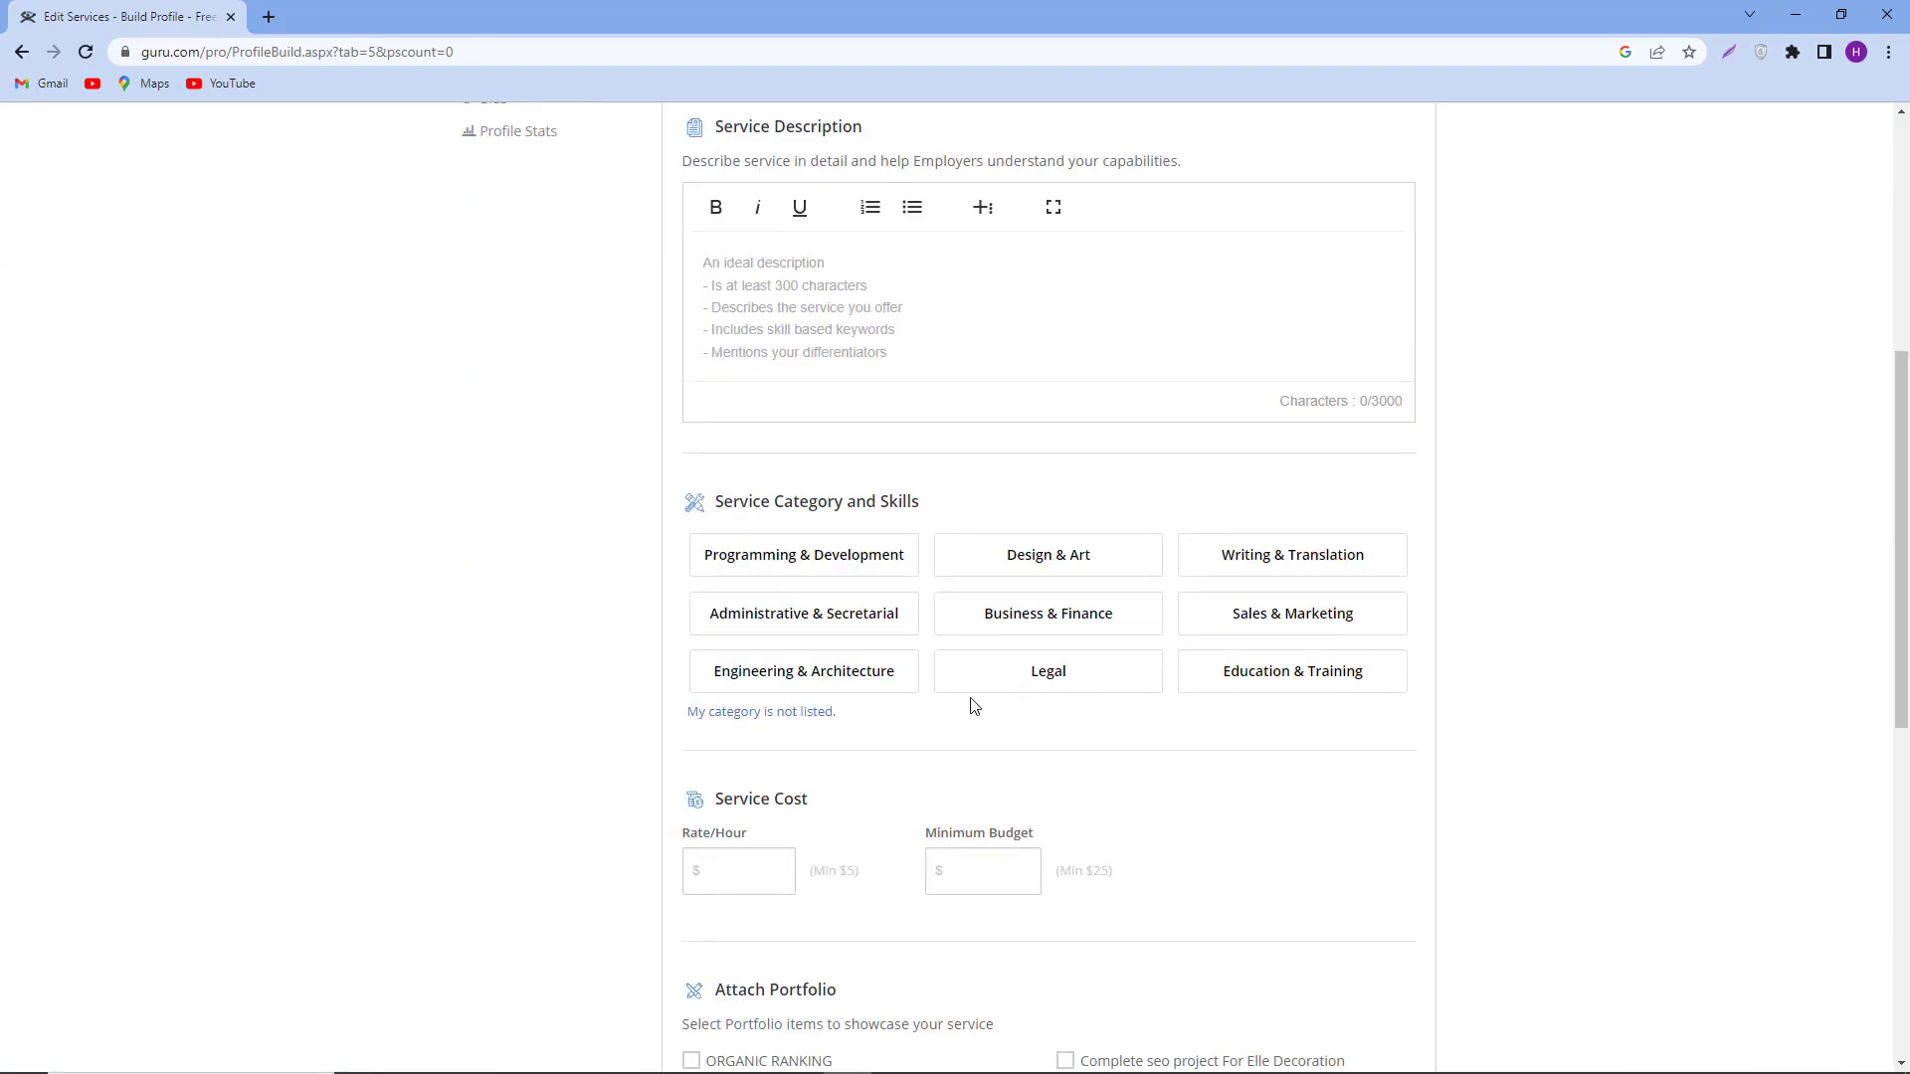
pyautogui.scroll(-3, 977, 702)
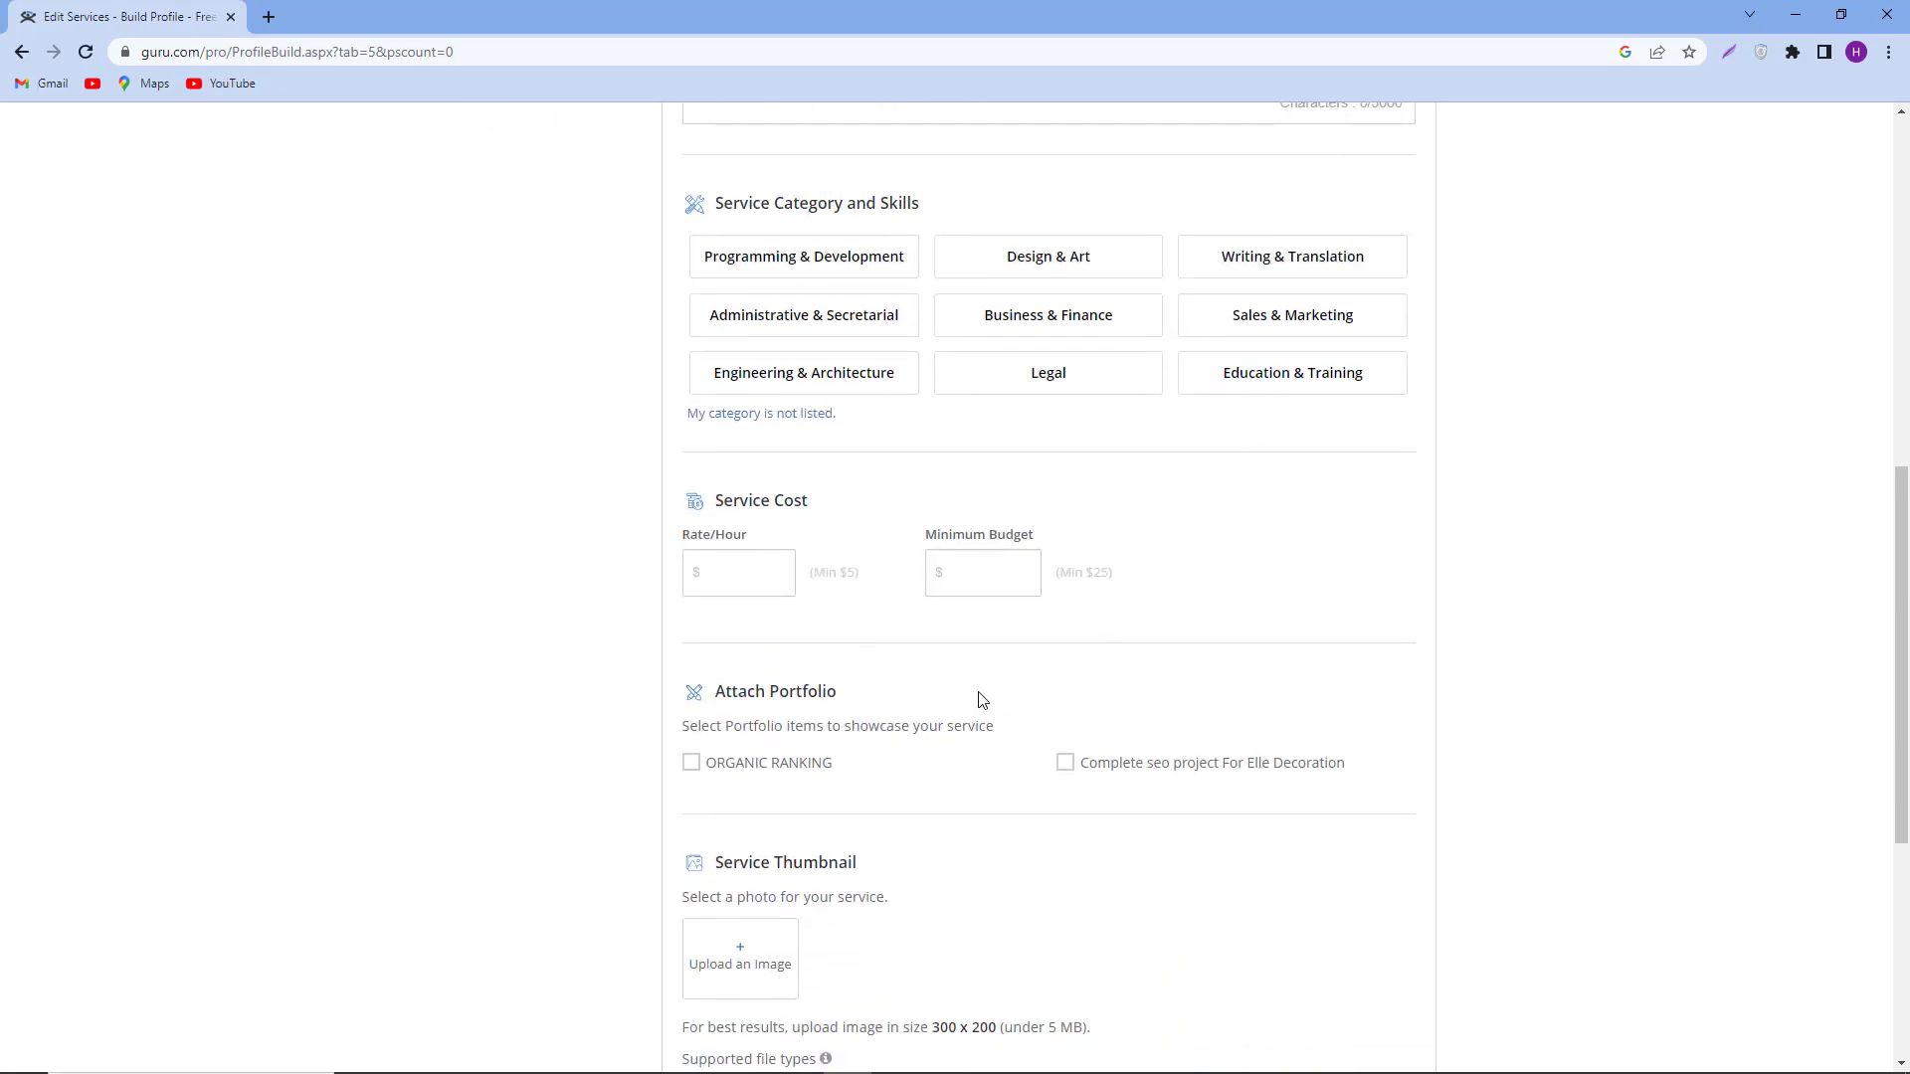
pyautogui.scroll(-5, 991, 705)
pyautogui.scroll(14, 991, 705)
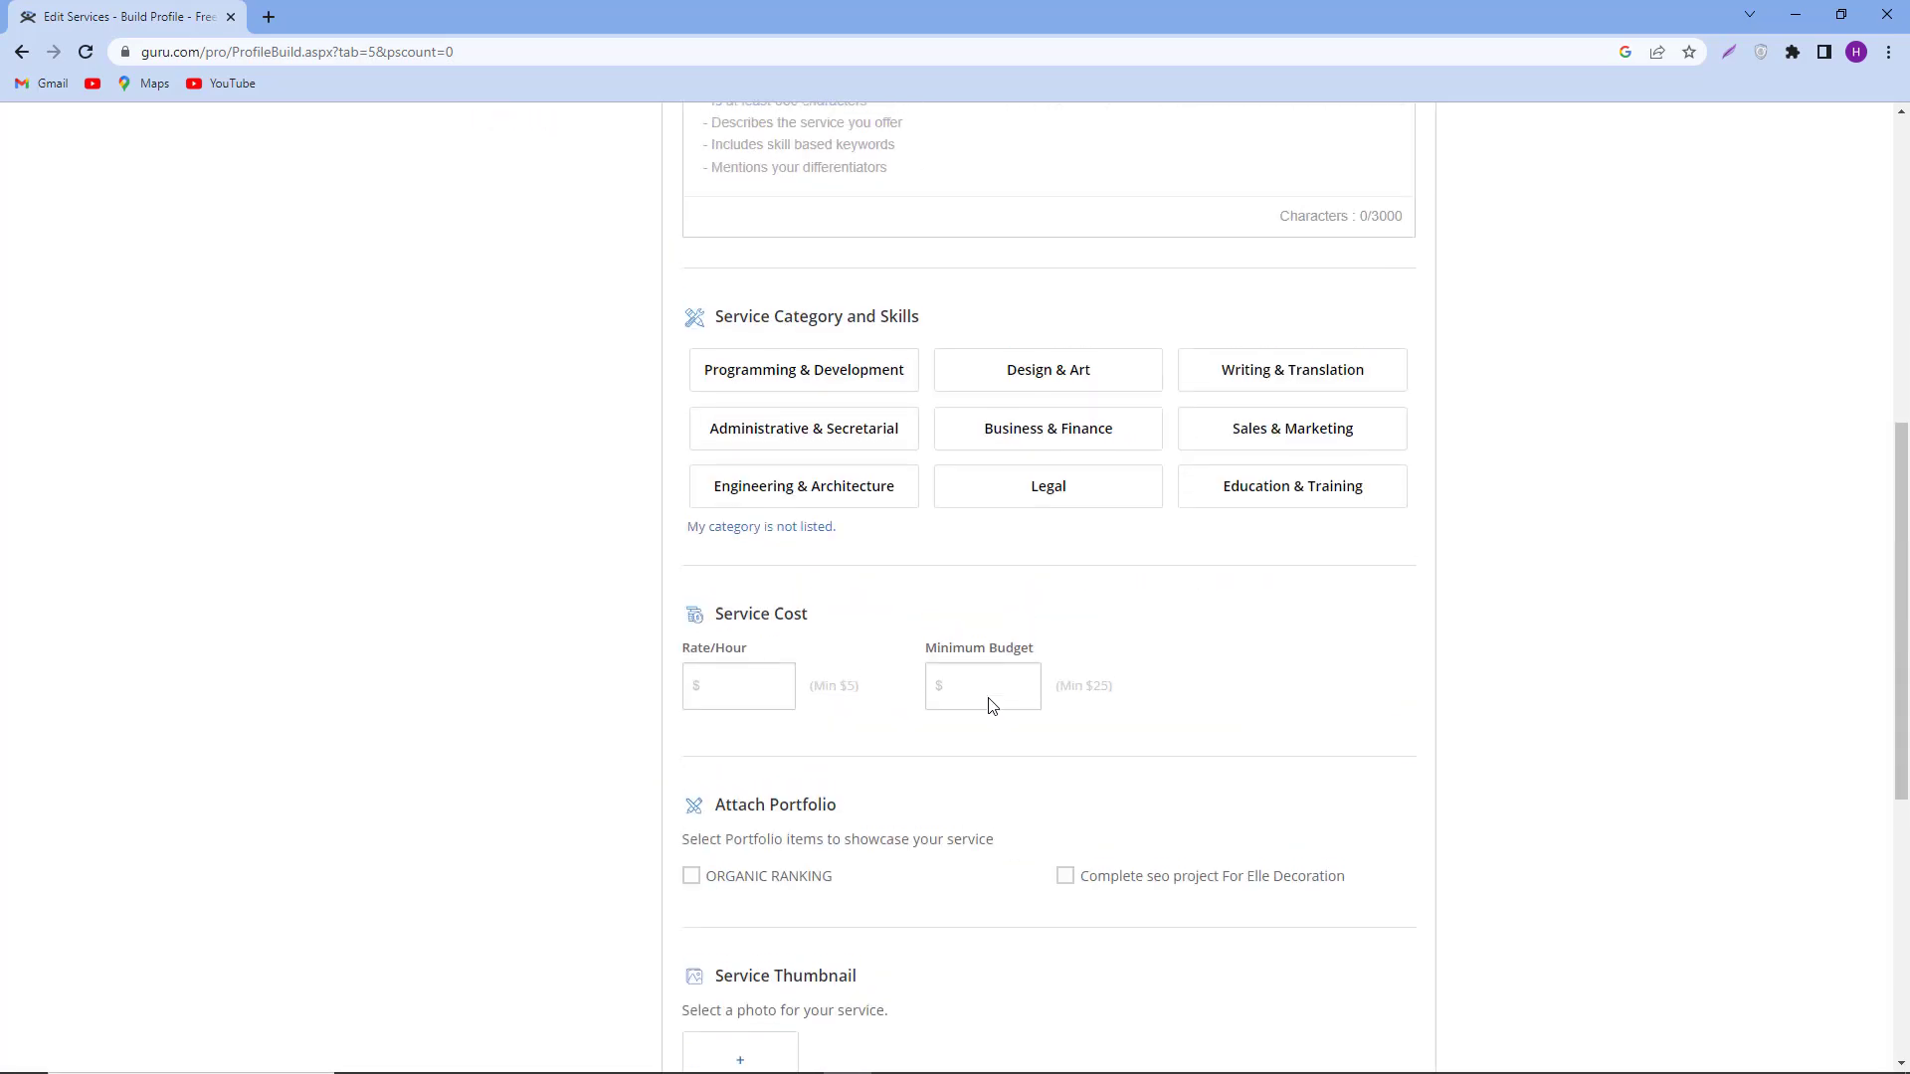